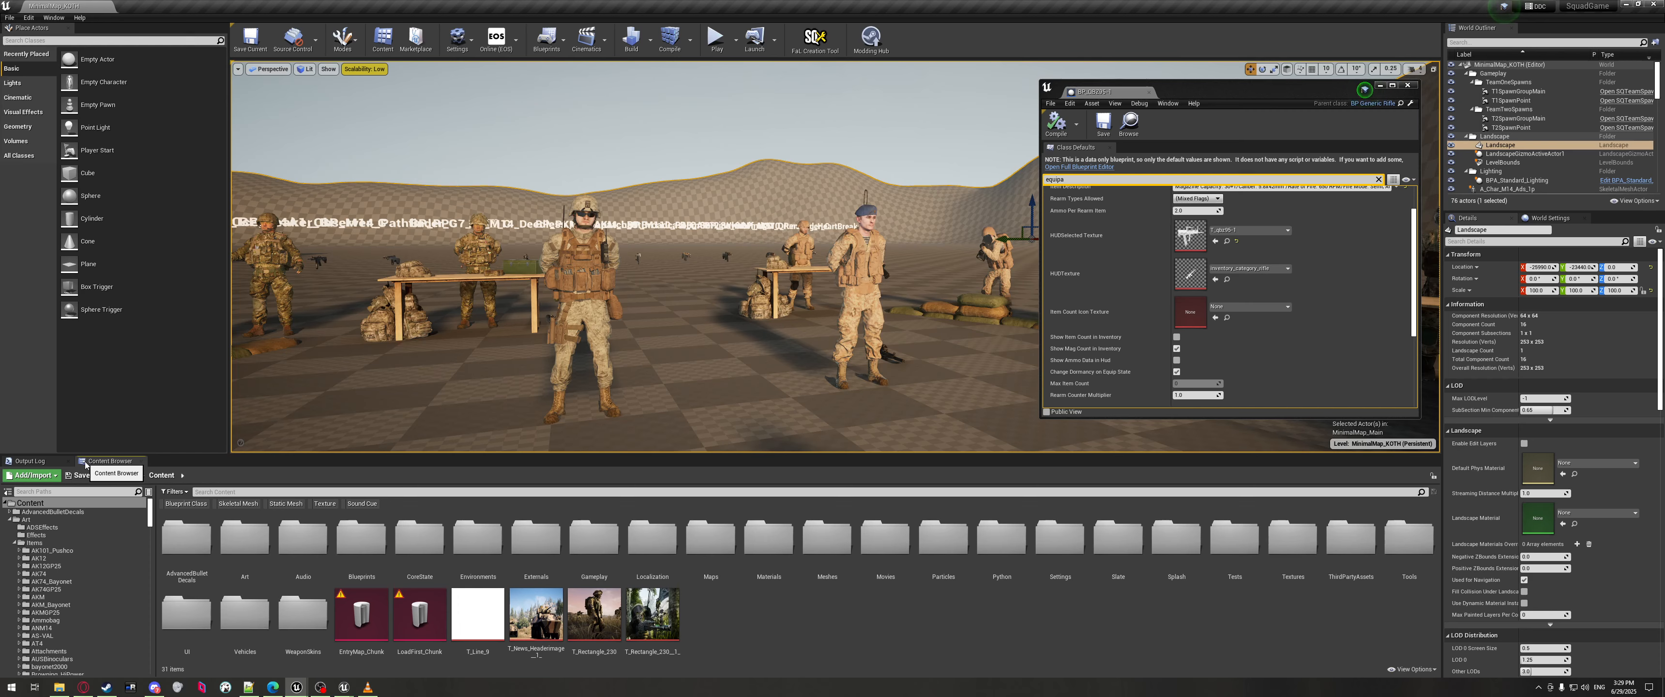
Open Blueprints > Items and browse the weapon category folders into Shotguns.
double_click(361, 539)
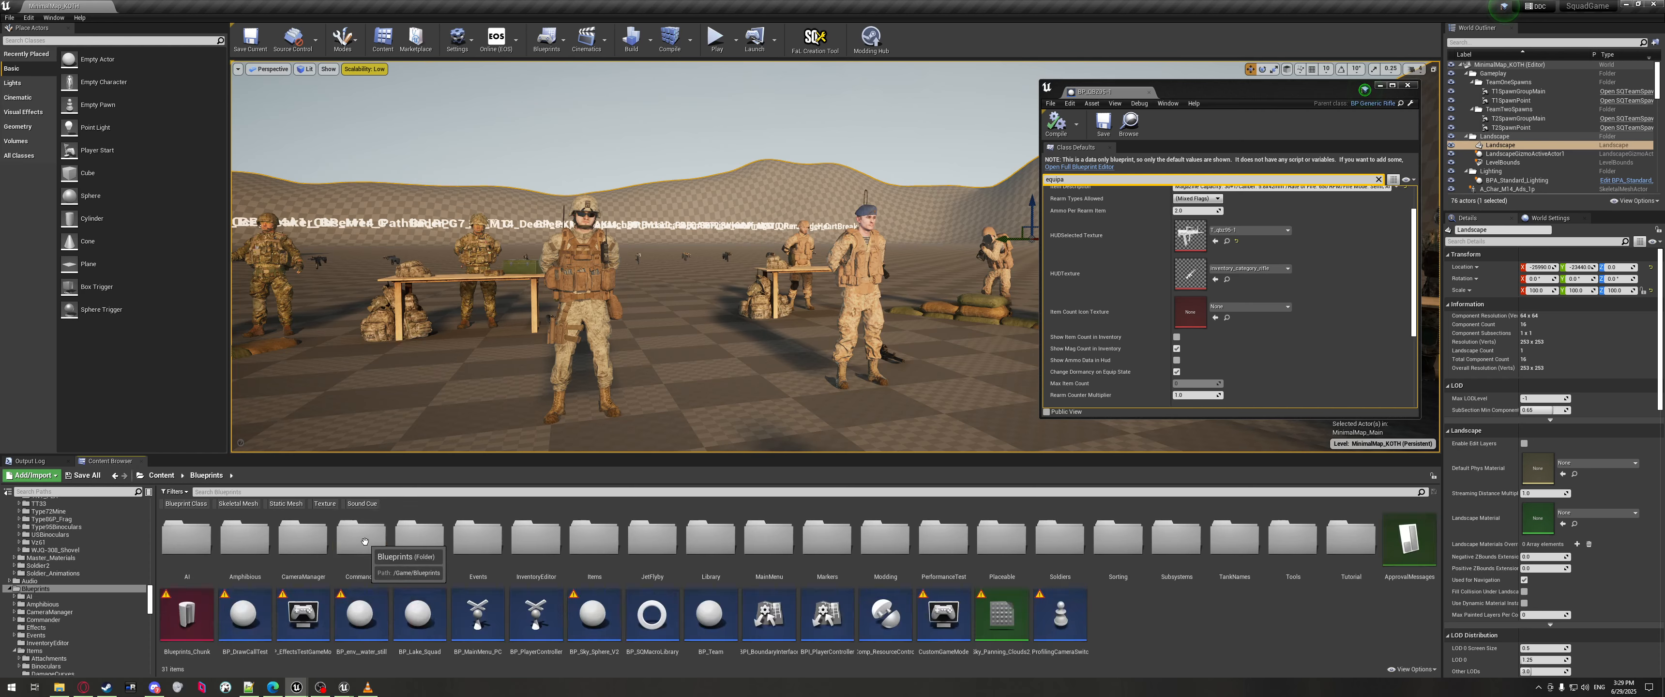
double_click(573, 559)
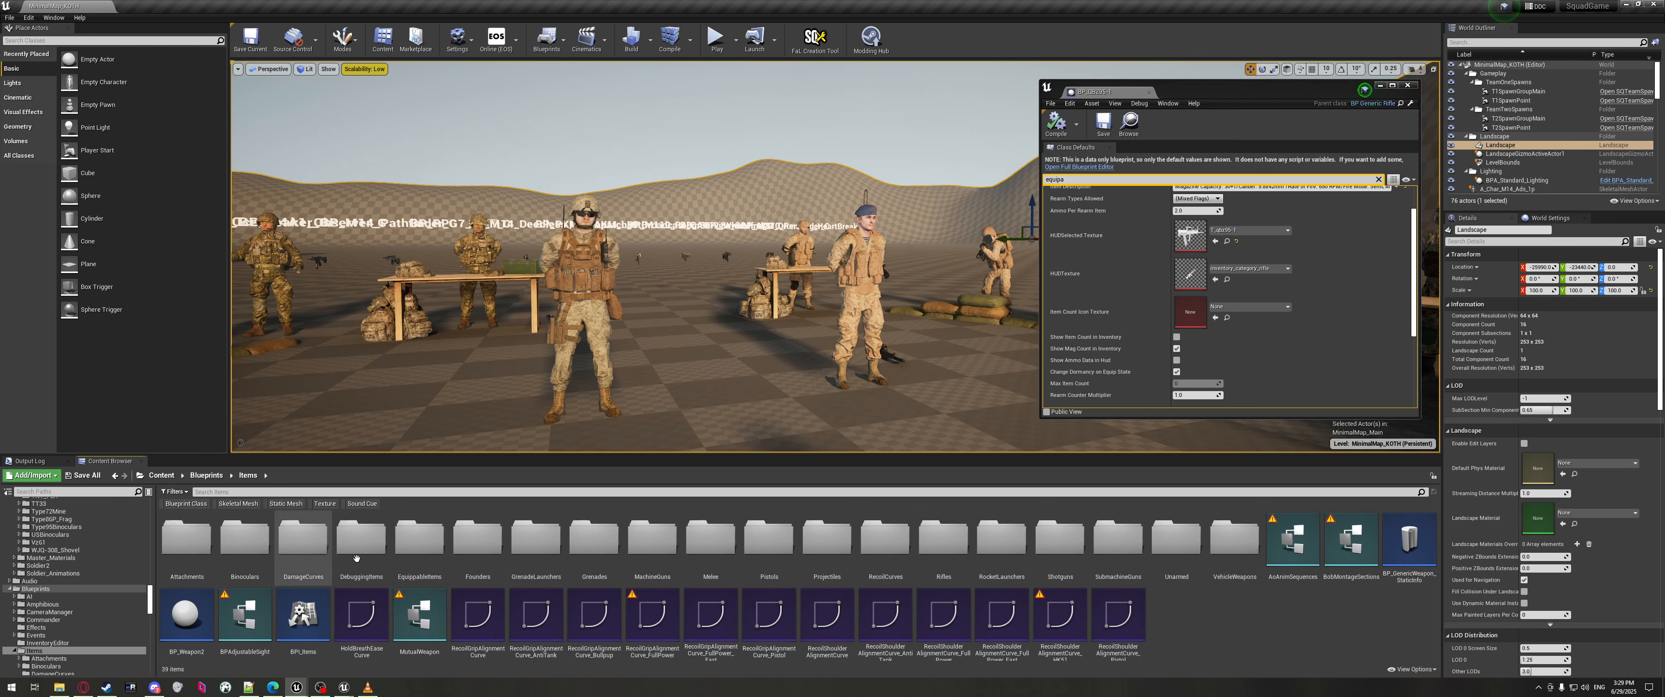
left_click(245, 543)
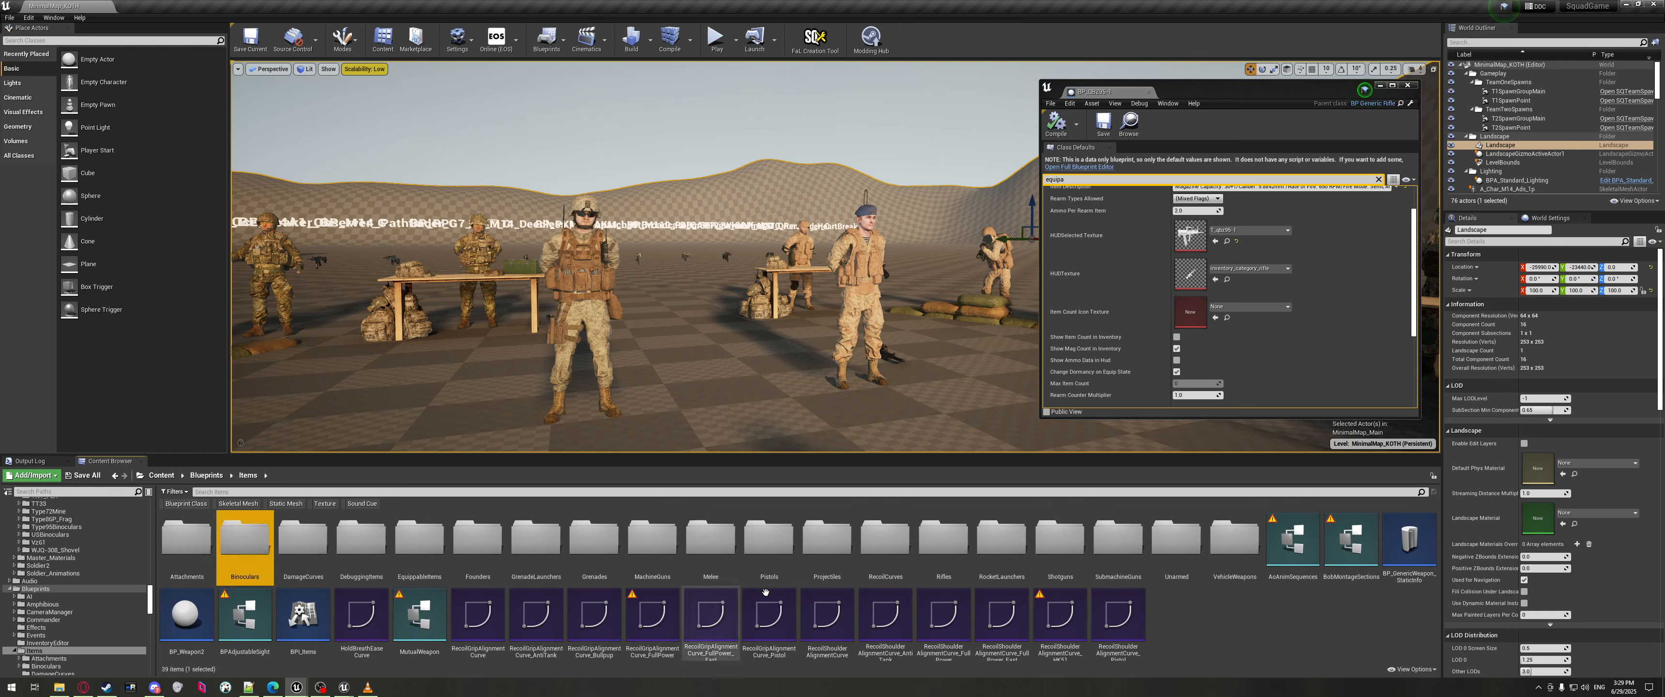
left_click(593, 549)
left_click(651, 549)
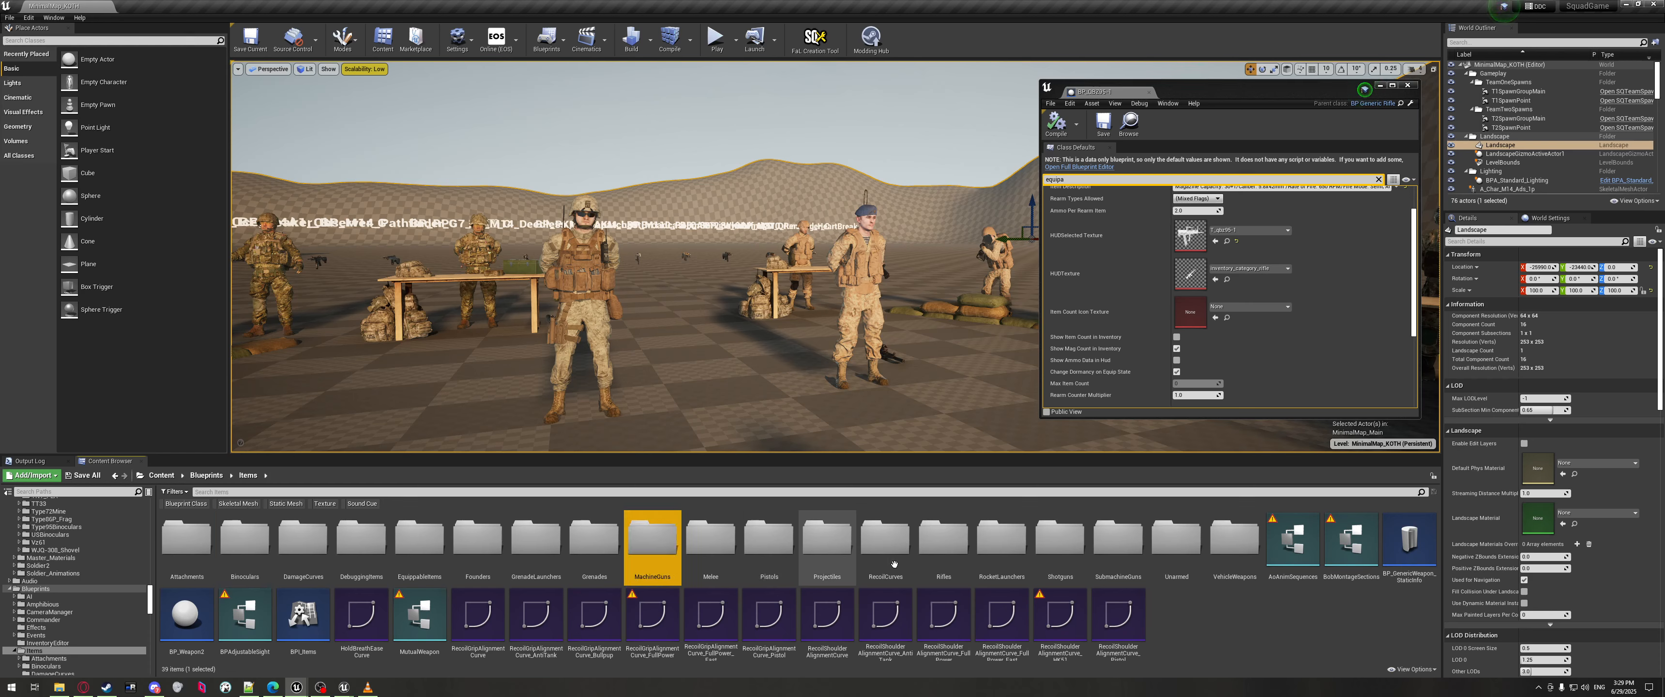
left_click(769, 549)
left_click(943, 549)
left_click(1060, 540)
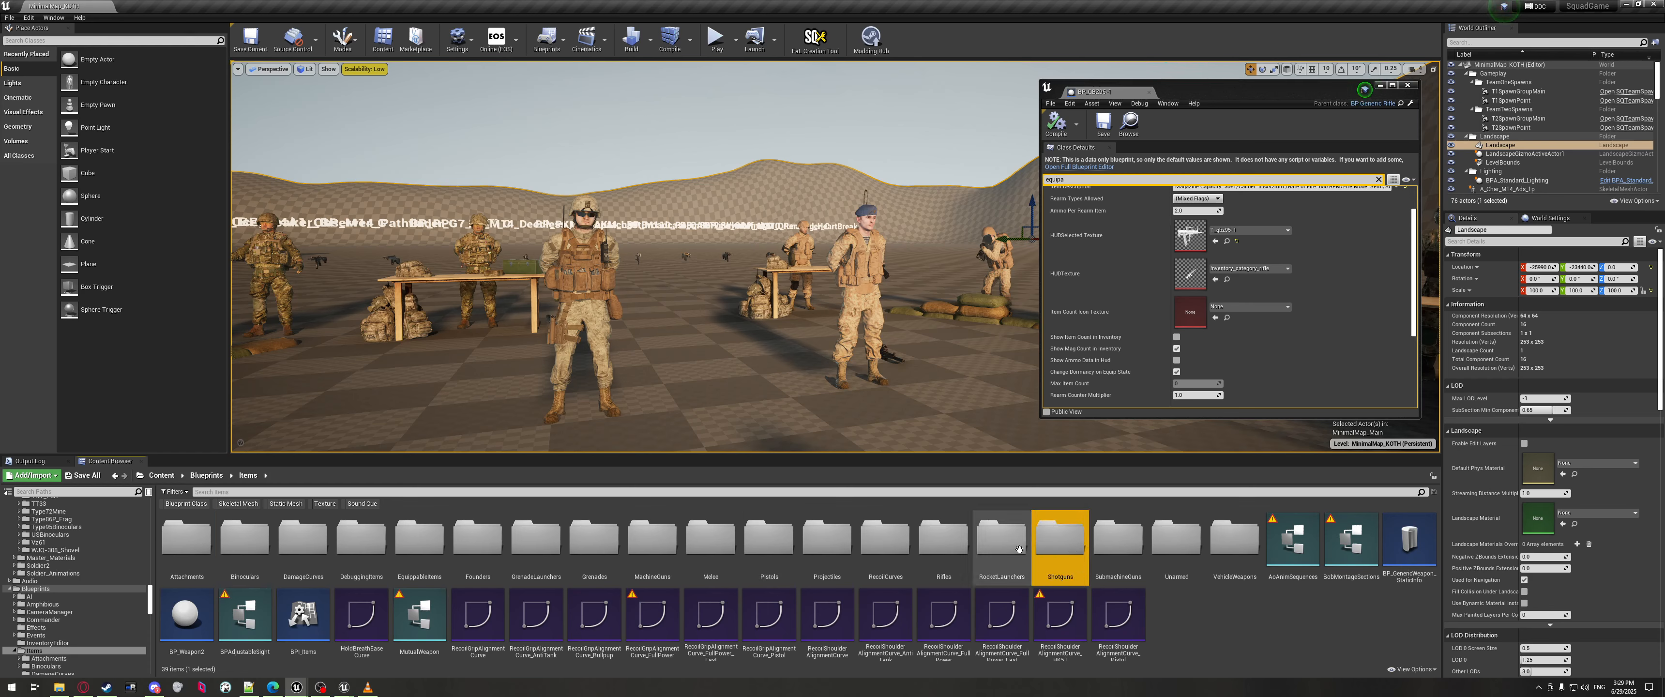
double_click(1060, 540)
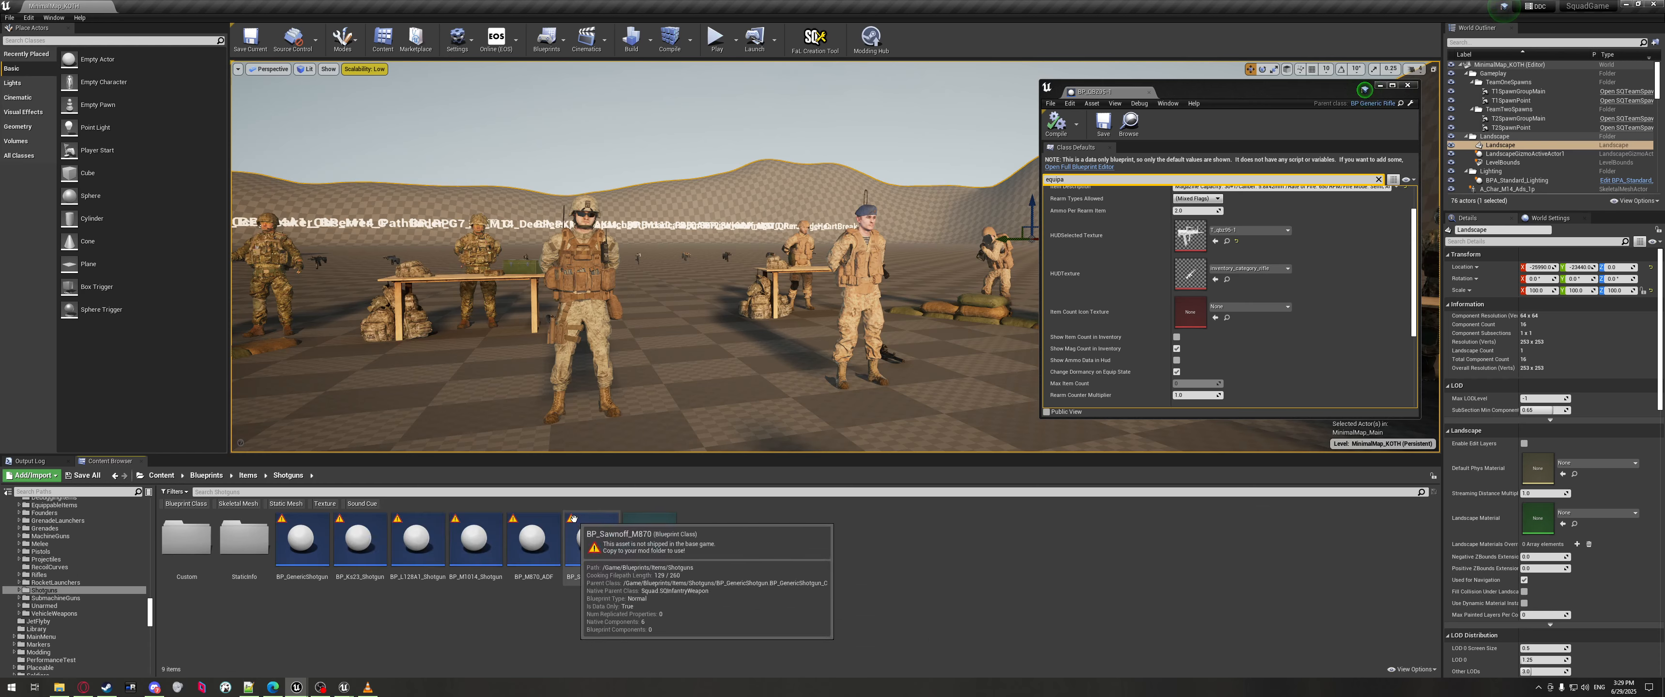
Open and close the Modding Hub, then return to the Items folder.
mouse_move(521, 514)
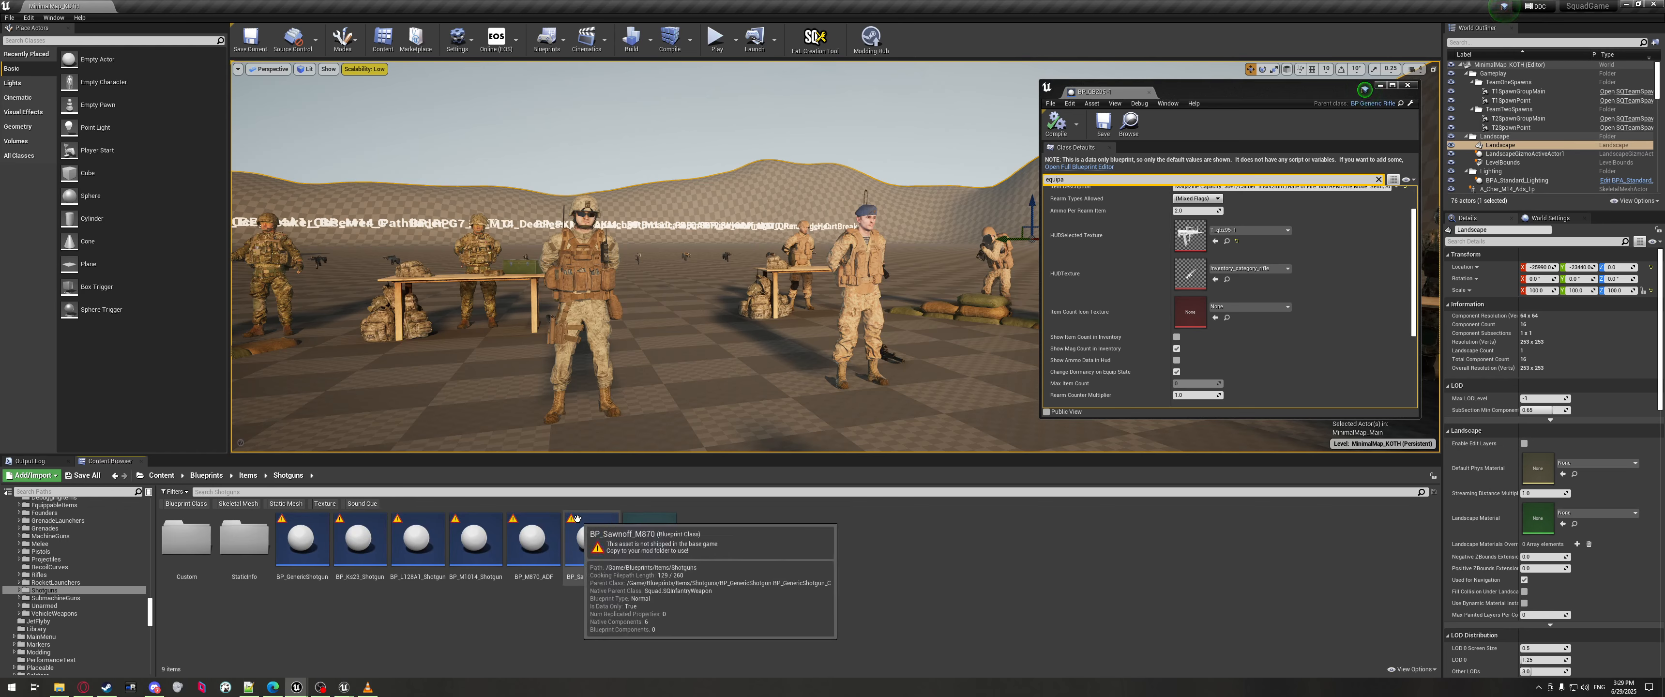
left_click(871, 39)
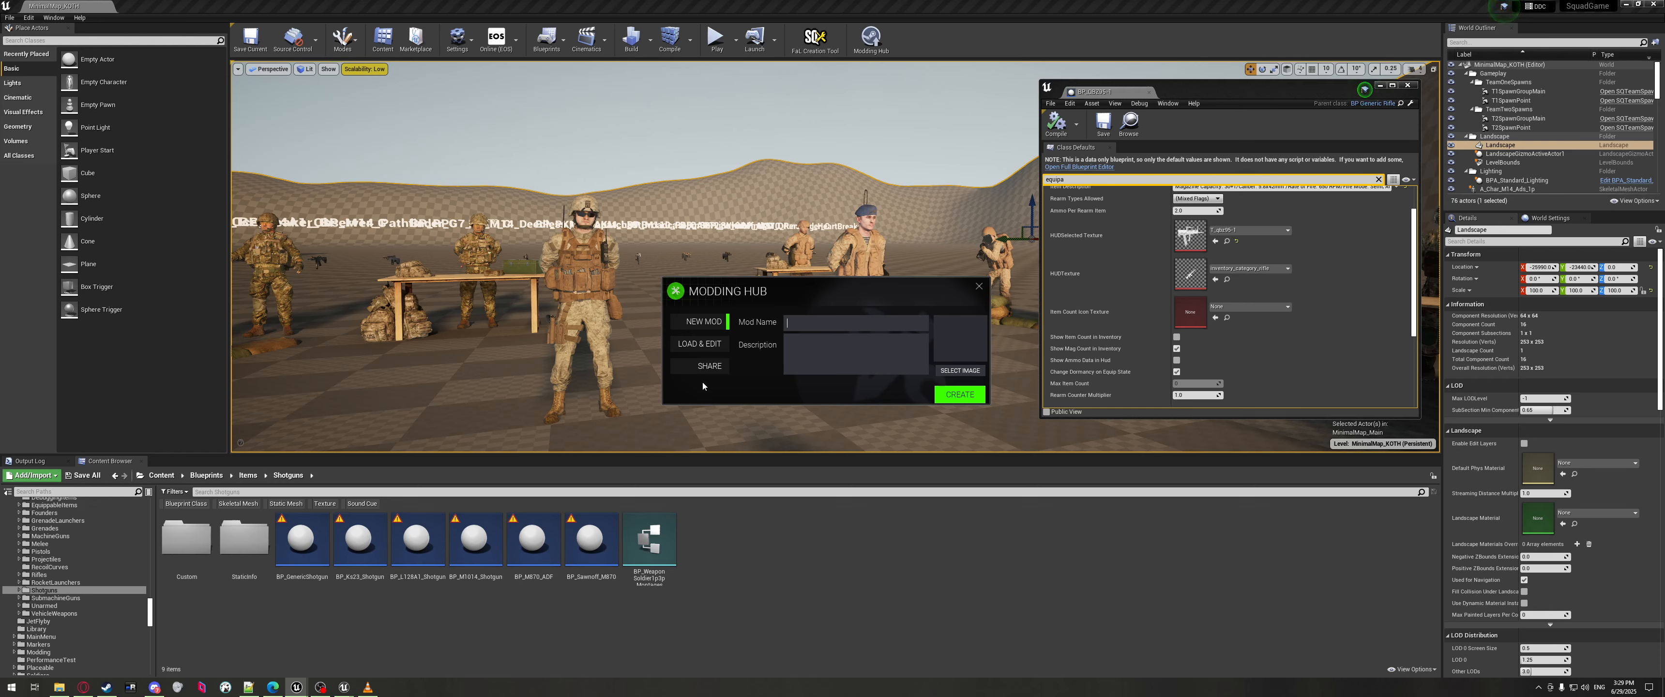
left_click(979, 286)
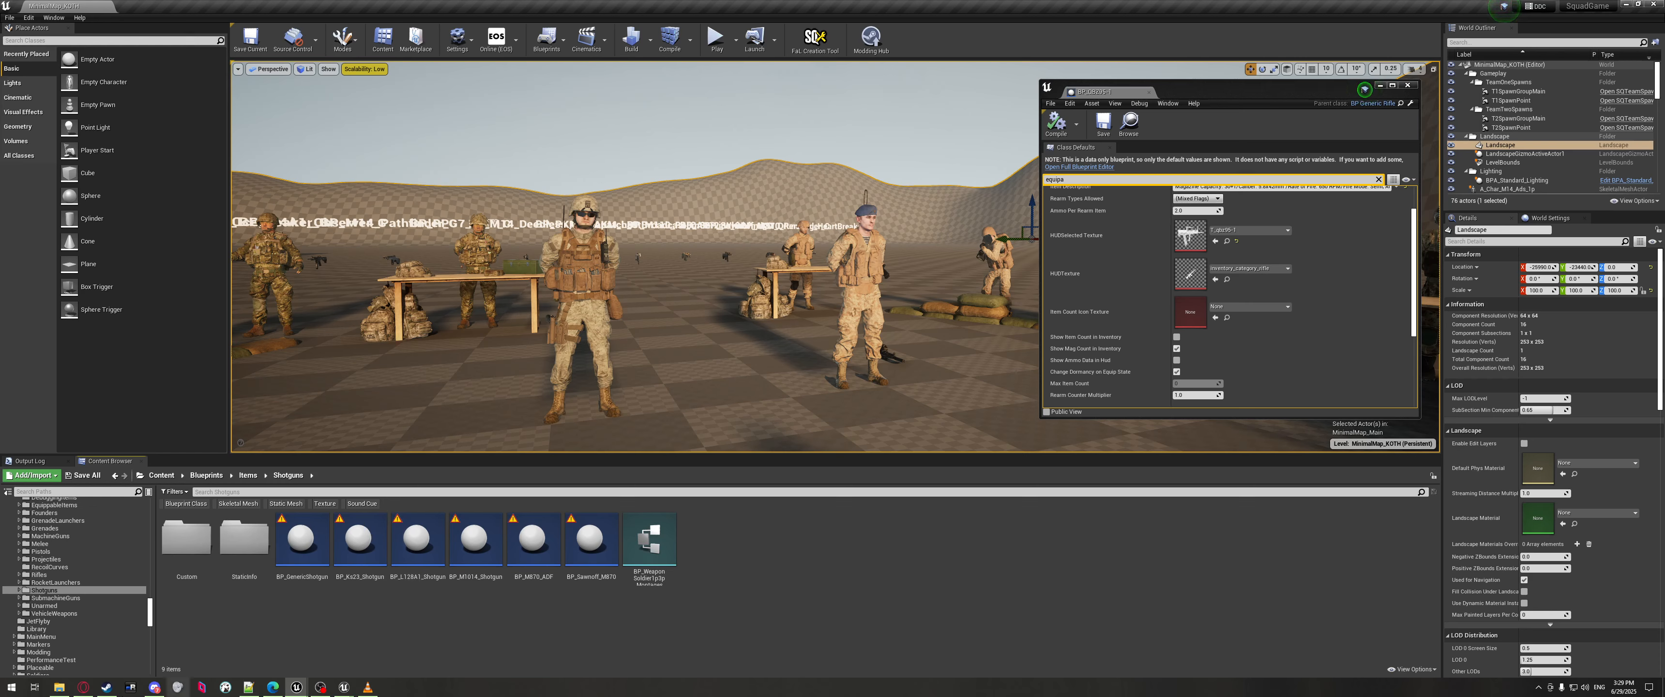
key("alt+Left")
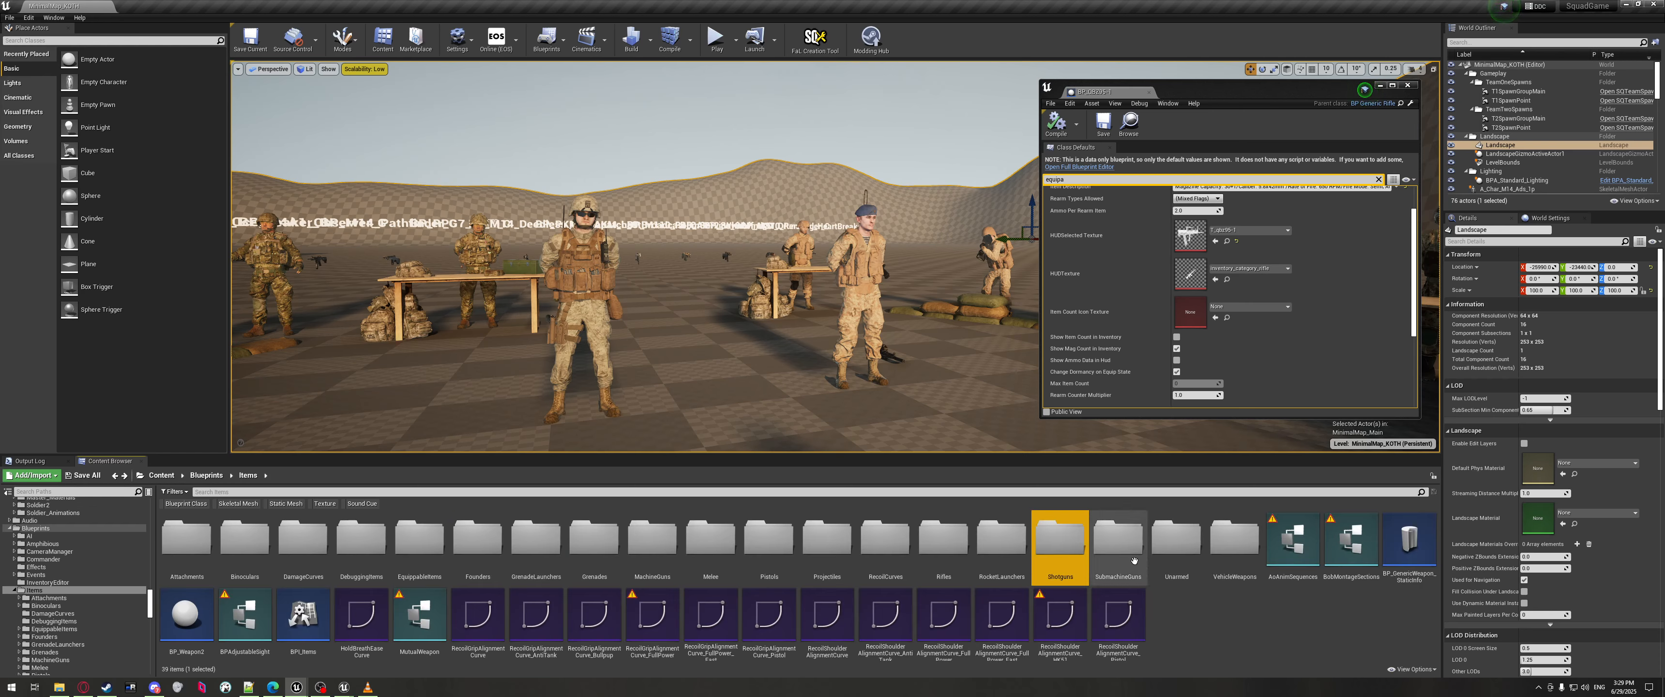
Browse the SubmachineGuns and Rifles folders, returning to Items after each.
double_click(1118, 537)
left_click(245, 543)
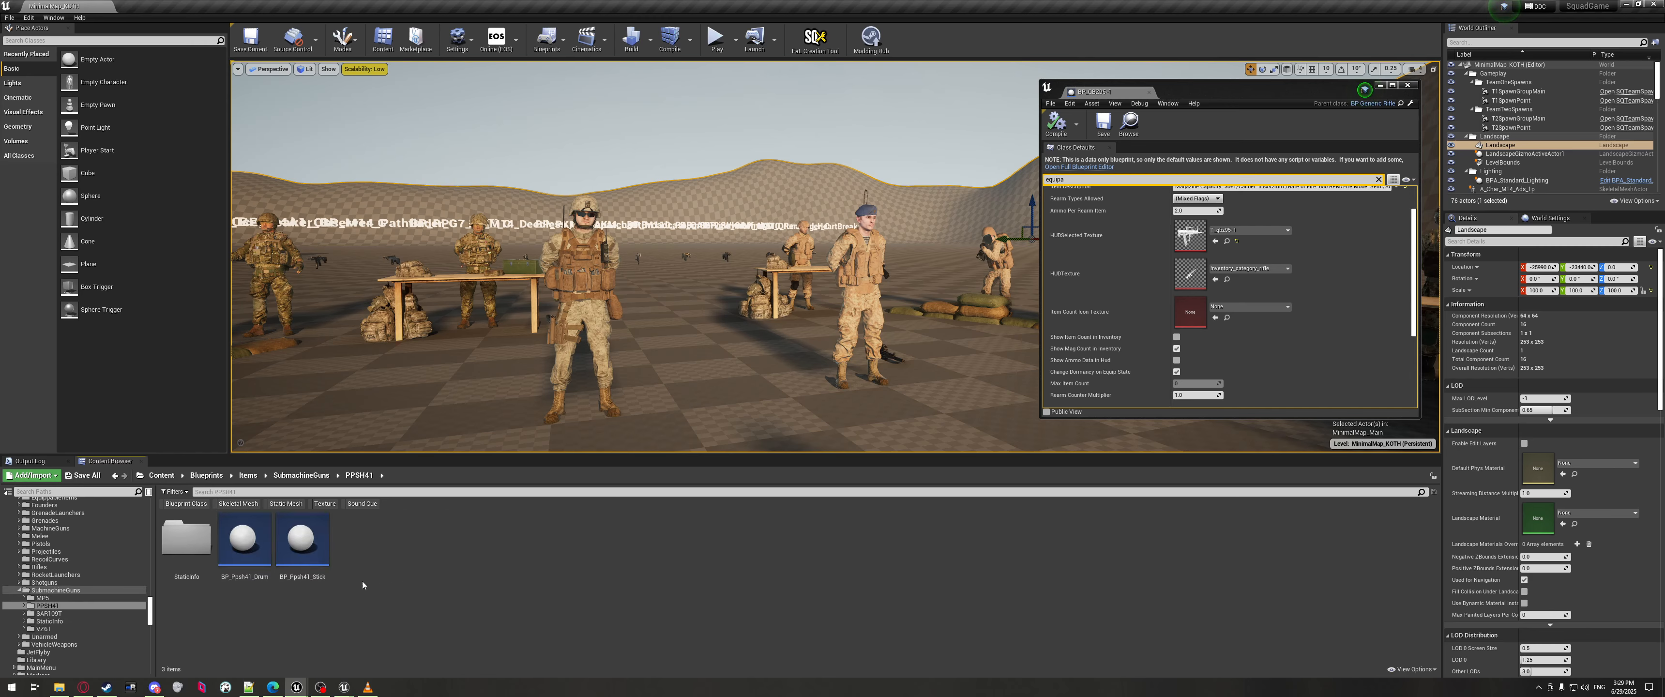
key("alt+Left")
double_click(936, 560)
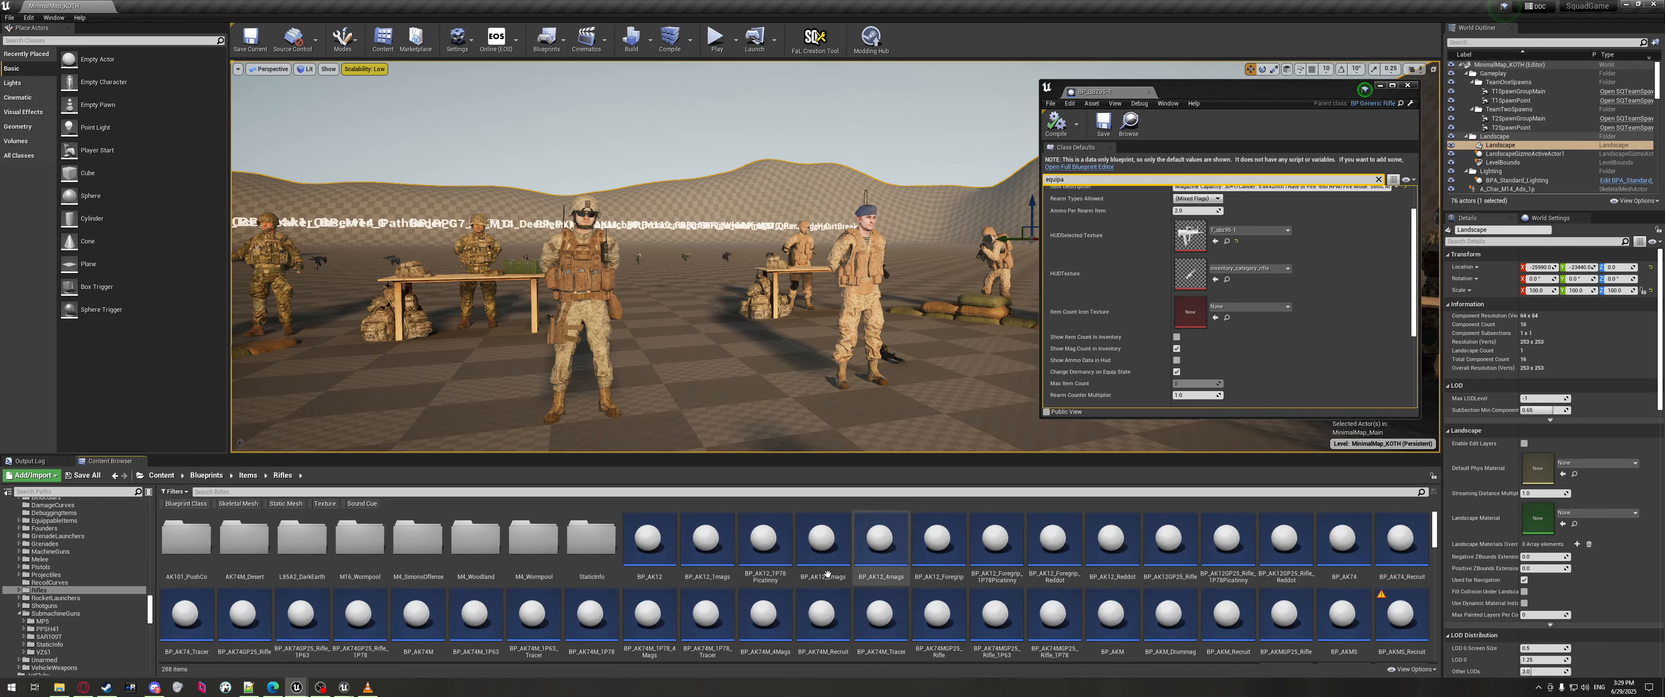
scroll(1034, 558, "down", 8)
scroll(1081, 557, "down", 10)
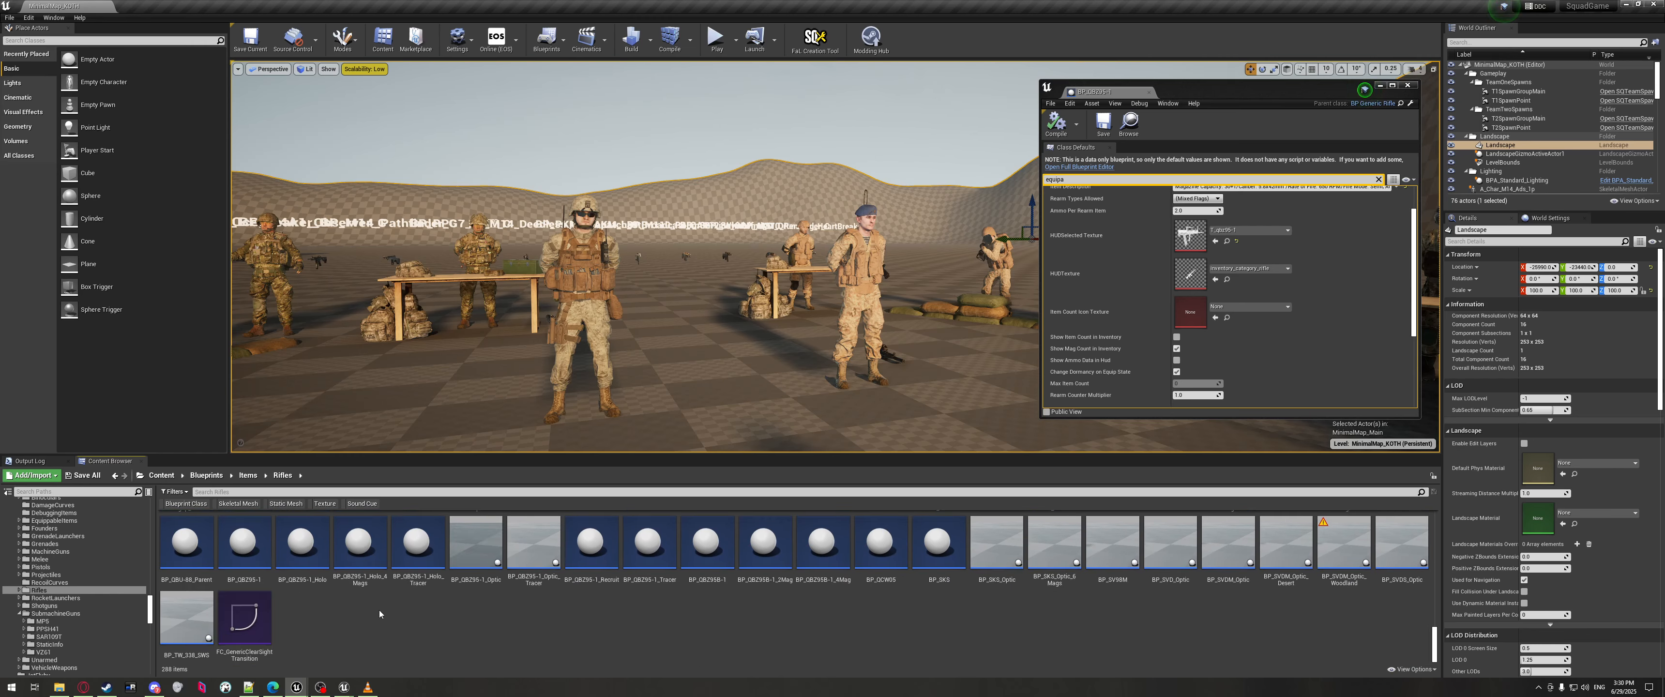
scroll(379, 610, "up", 5)
scroll(335, 585, "up", 5)
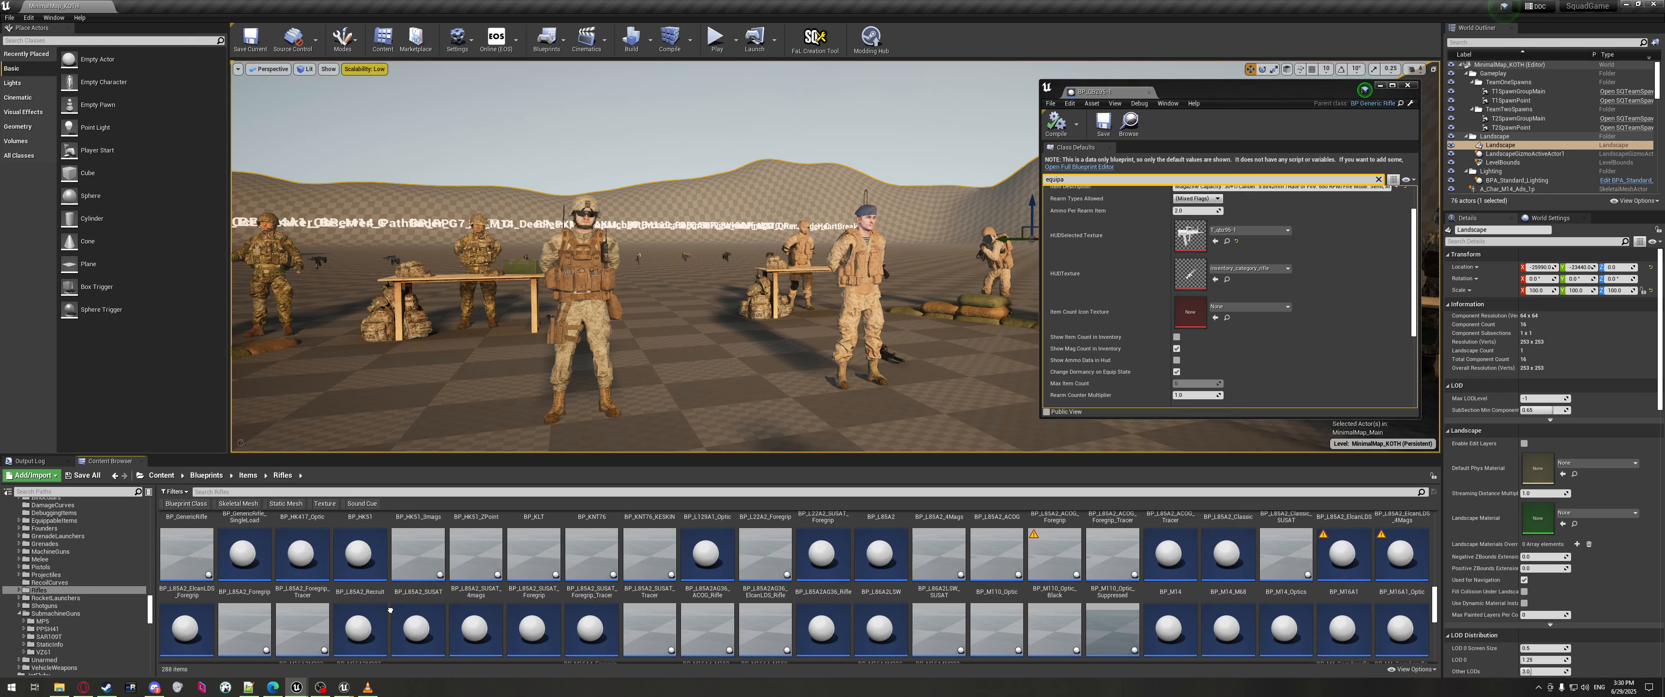
scroll(508, 592, "up", 5)
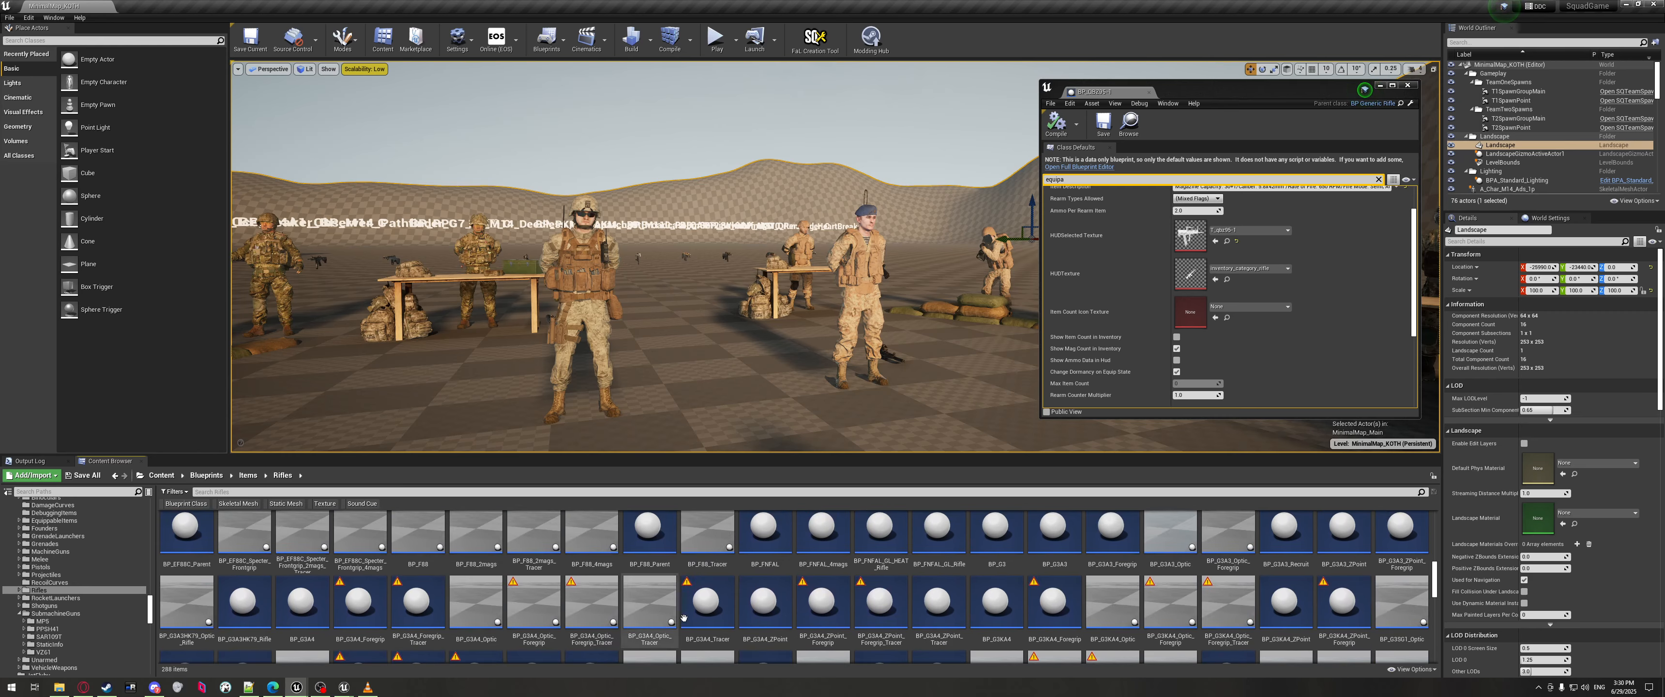
scroll(541, 589, "up", 4)
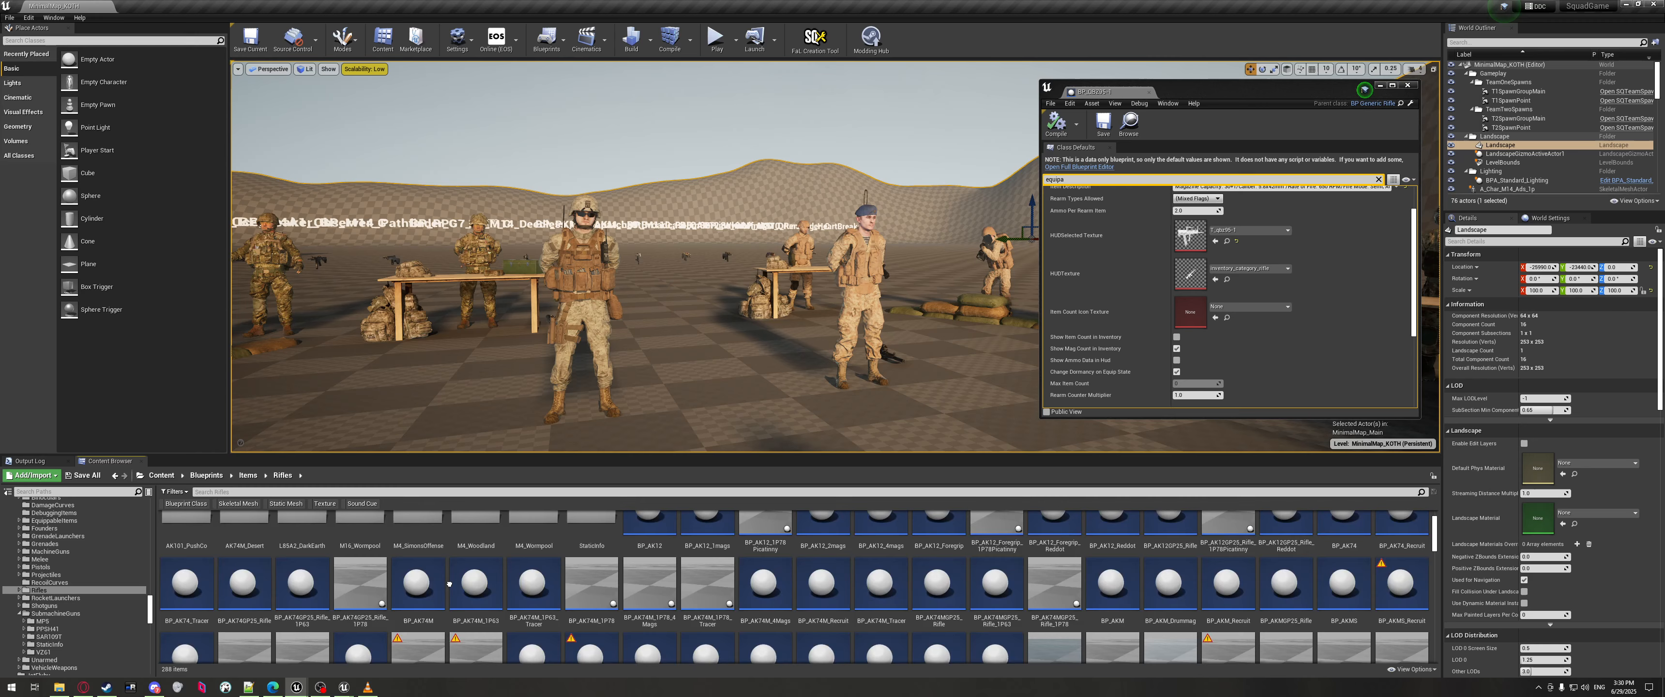
scroll(654, 530, "down", 4)
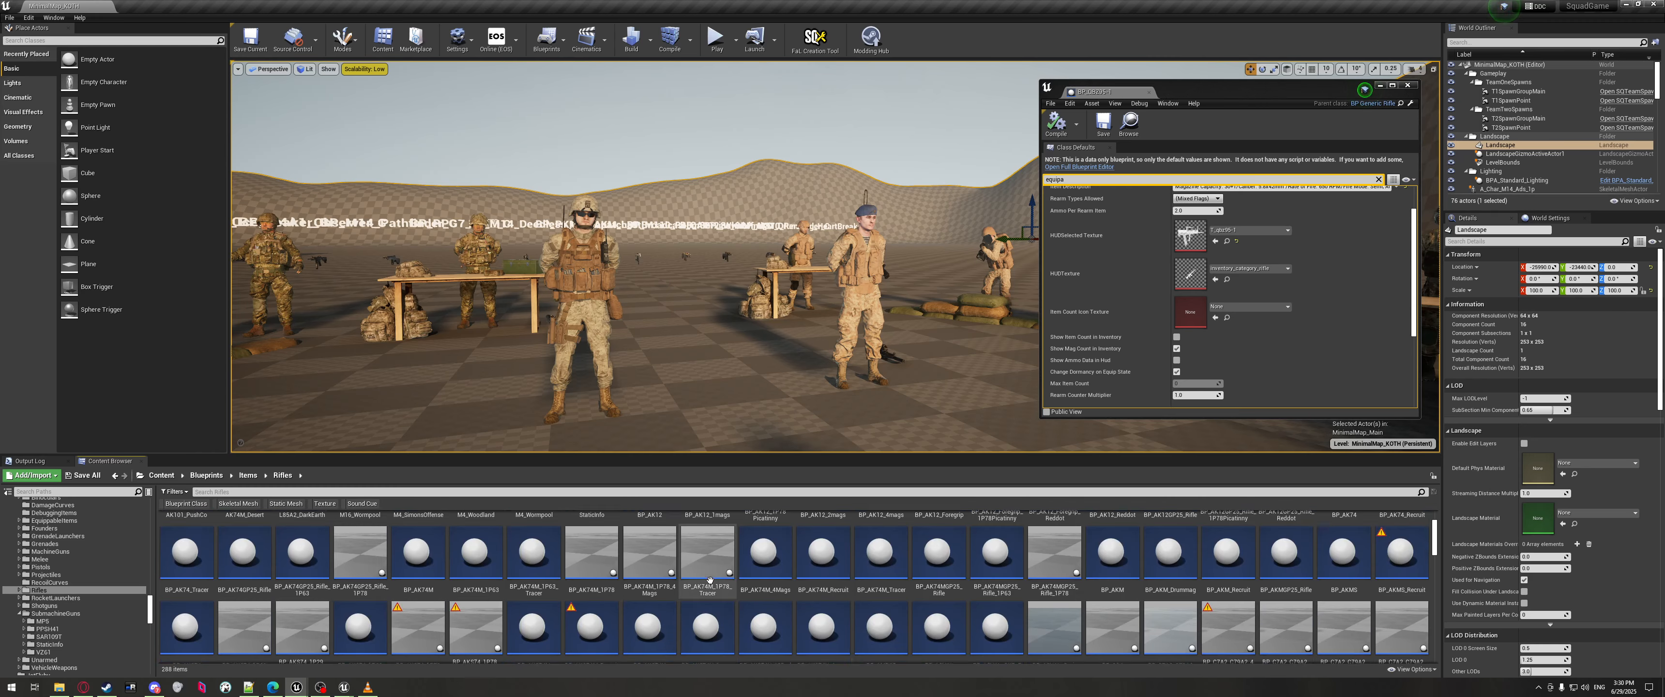
scroll(654, 530, "down", 5)
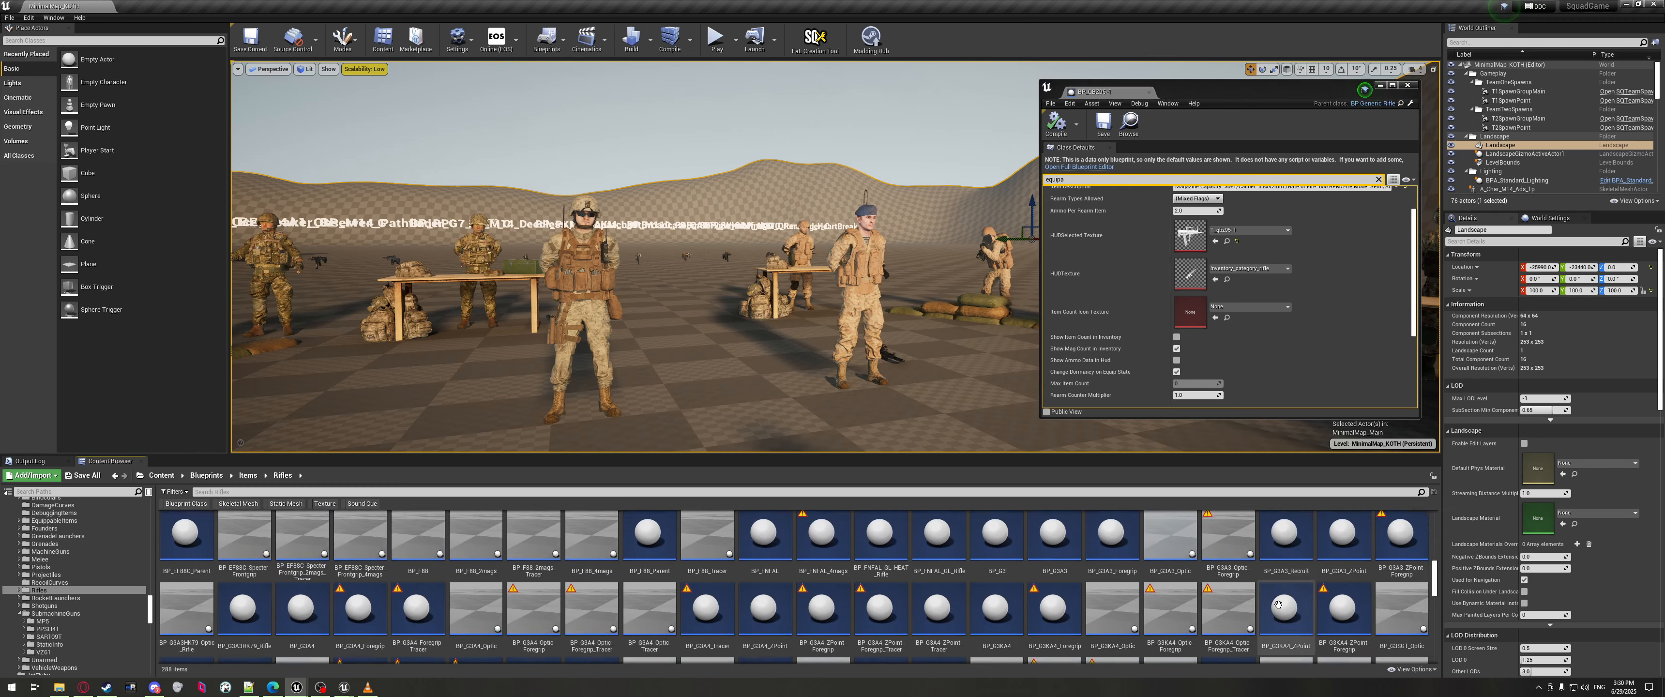
scroll(1165, 548, "down", 5)
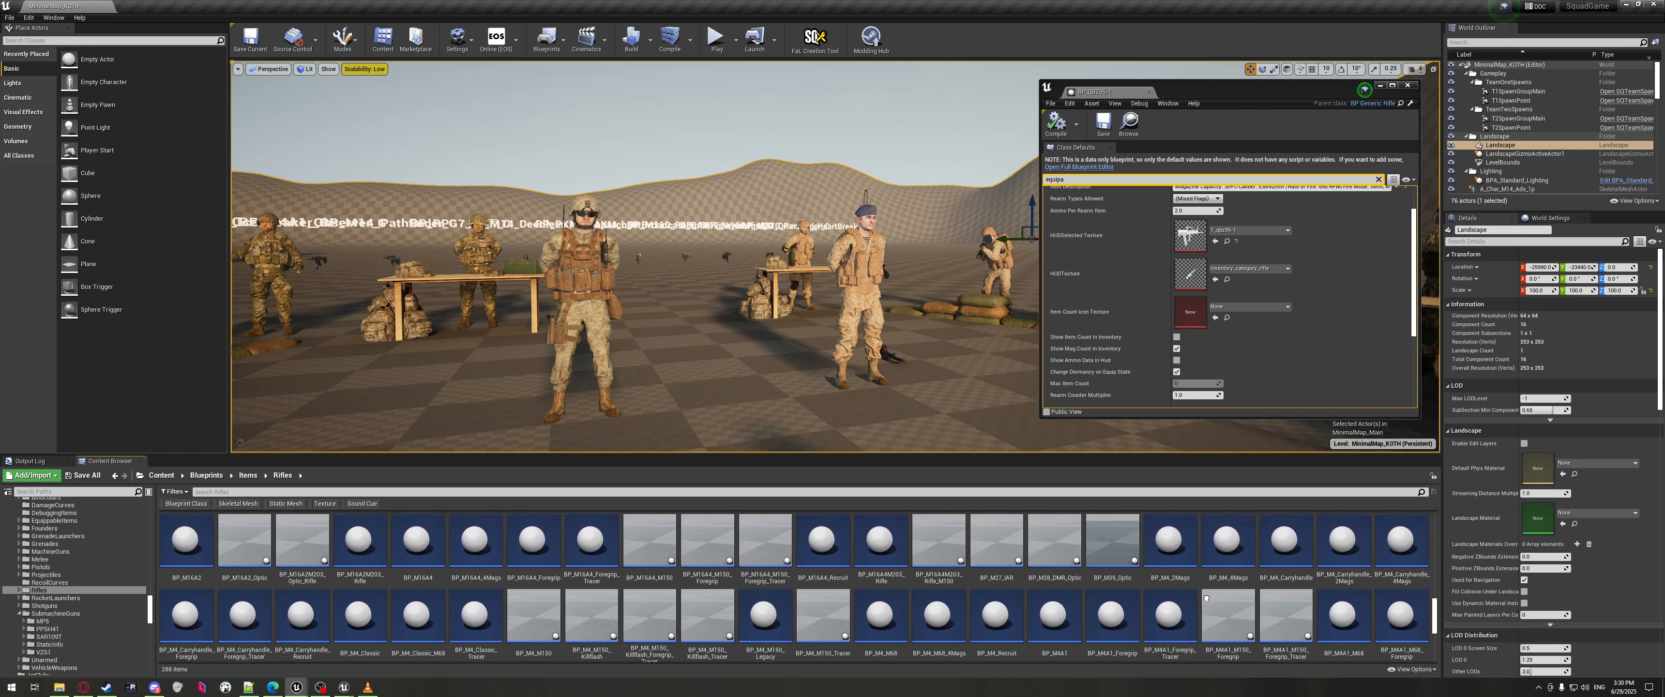
key("alt+Left")
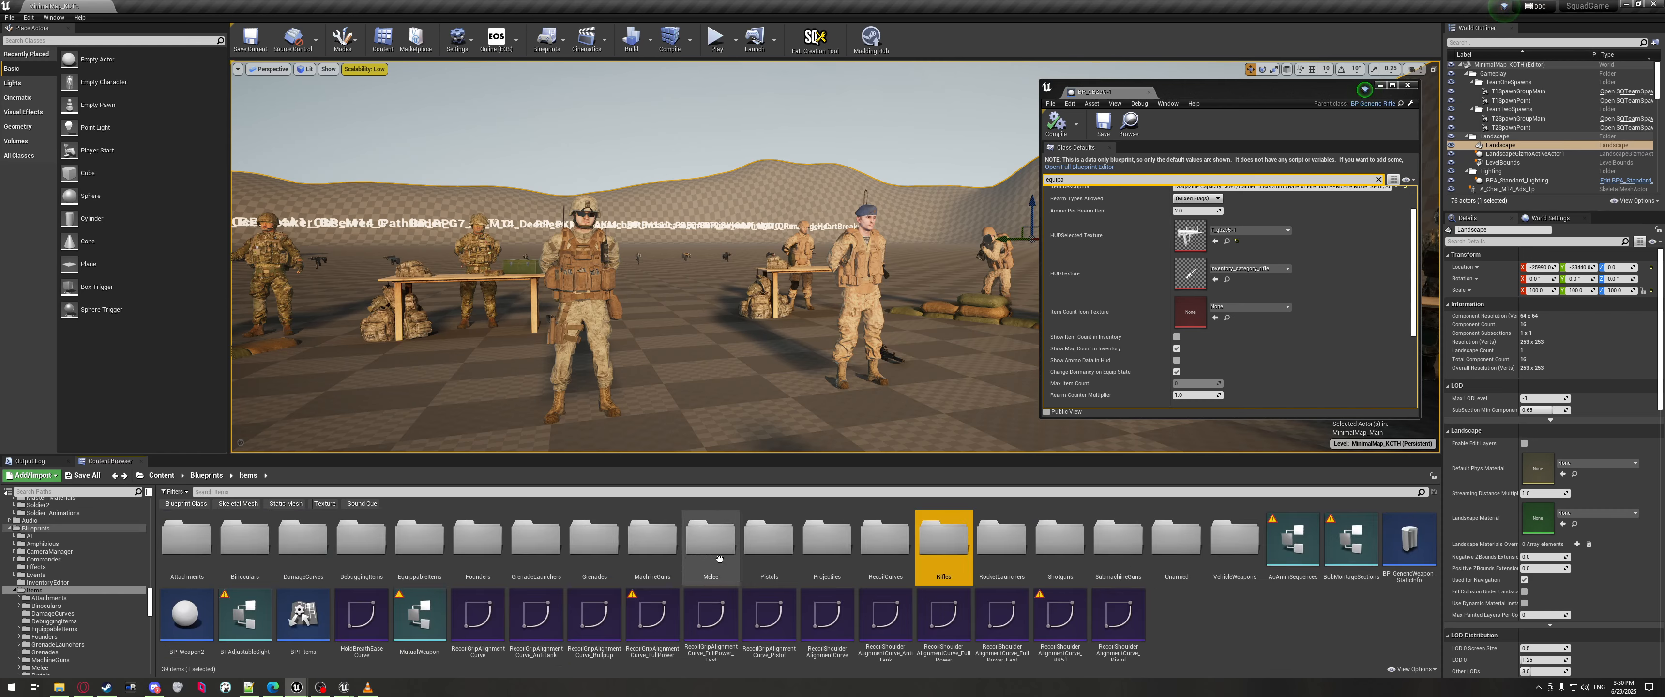
Copy the BP_PMT76 reference from MachineGuns and bring ServerSettings.json forward in Notepad++.
double_click(652, 540)
scroll(583, 594, "down", 2)
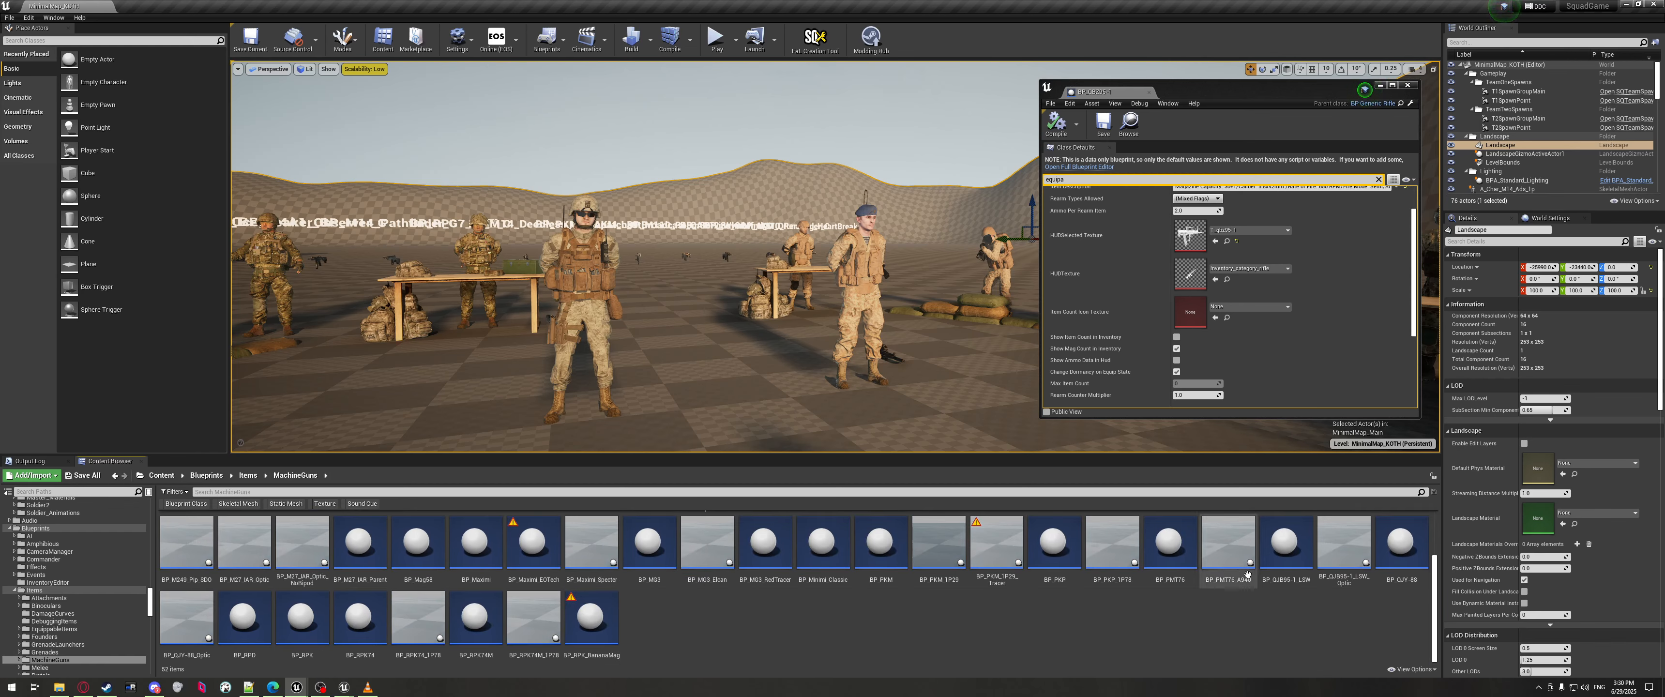
right_click(1180, 531)
left_click(1199, 443)
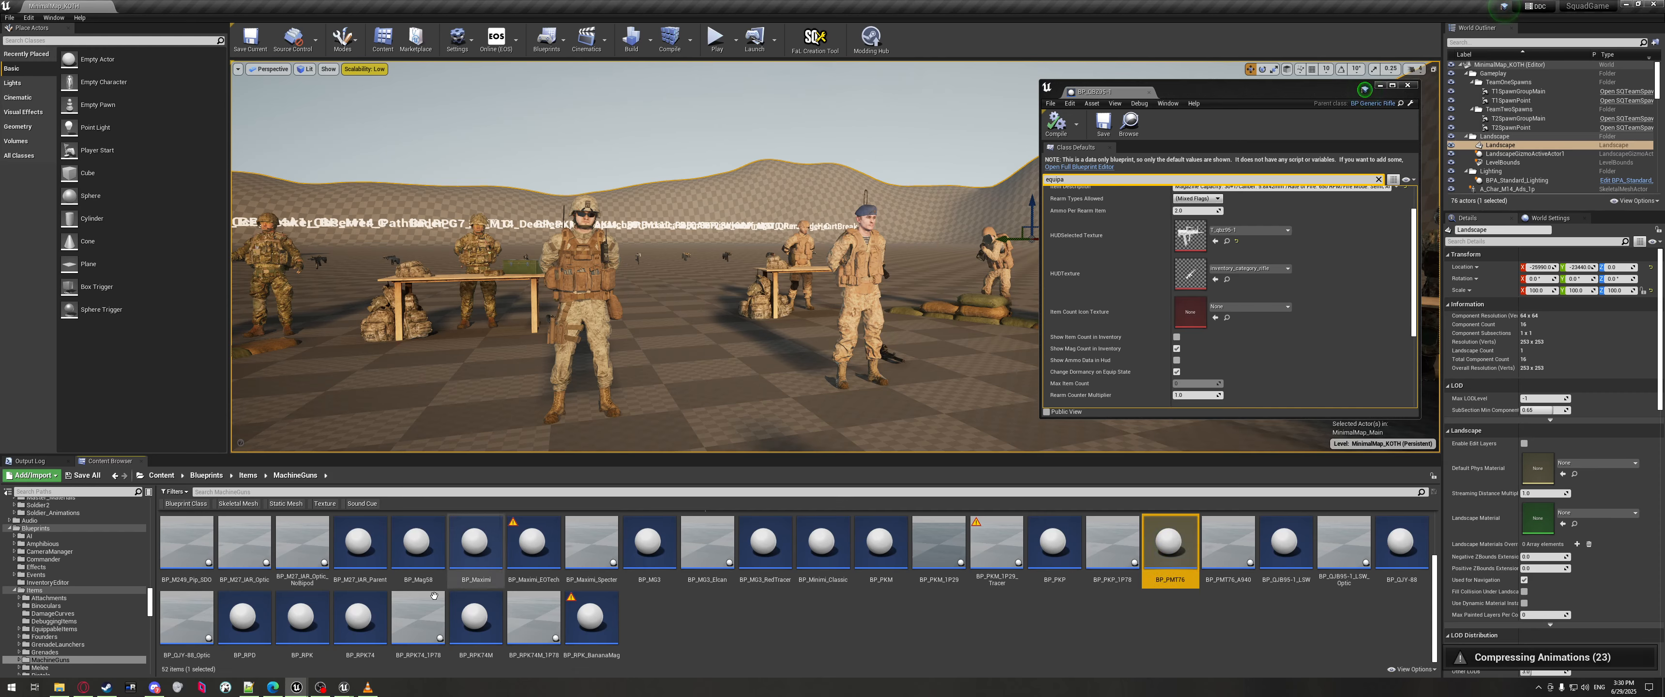
left_click(249, 686)
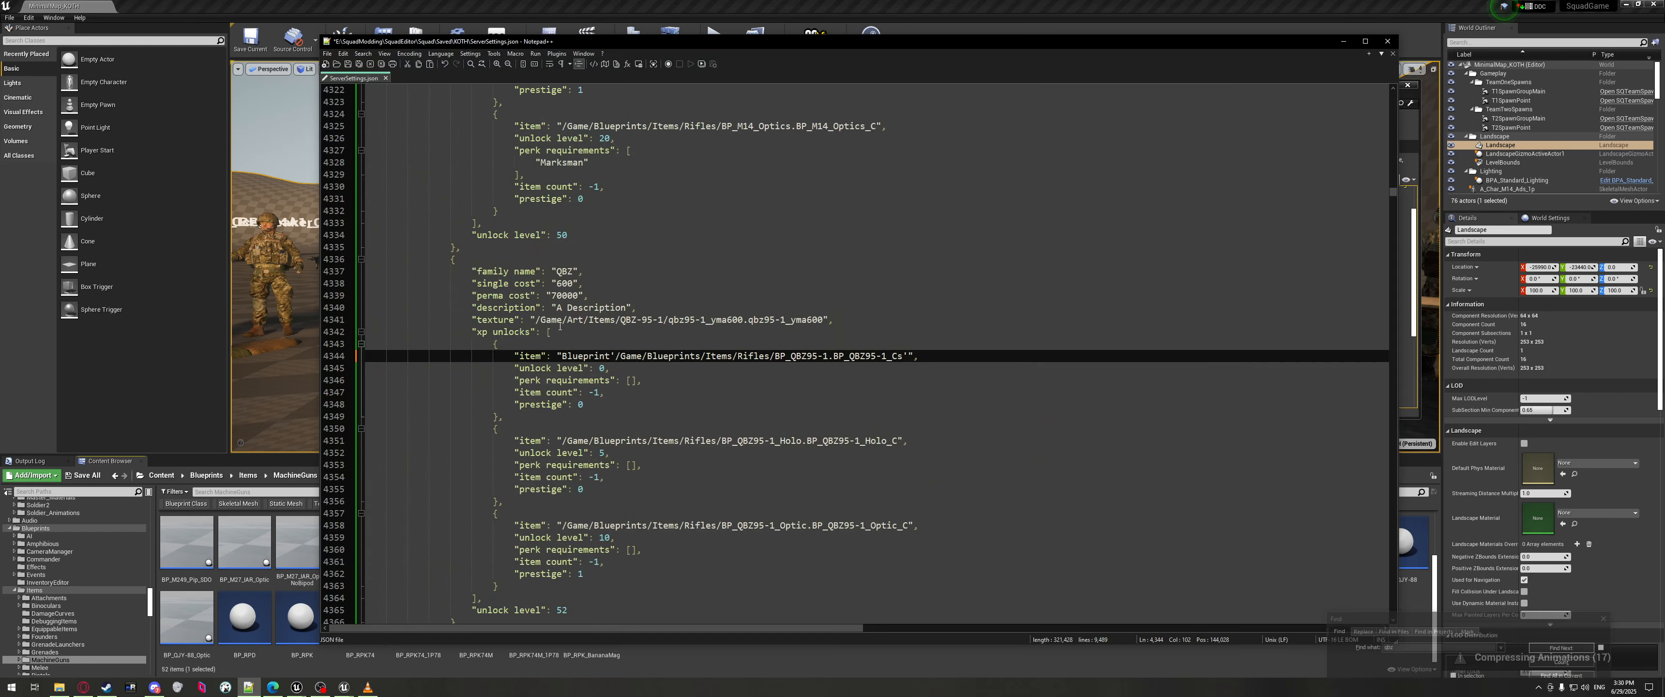
Replace the MPX item path on line 4375 with the copied BP_PMT76 reference.
scroll(565, 342, "down", 13)
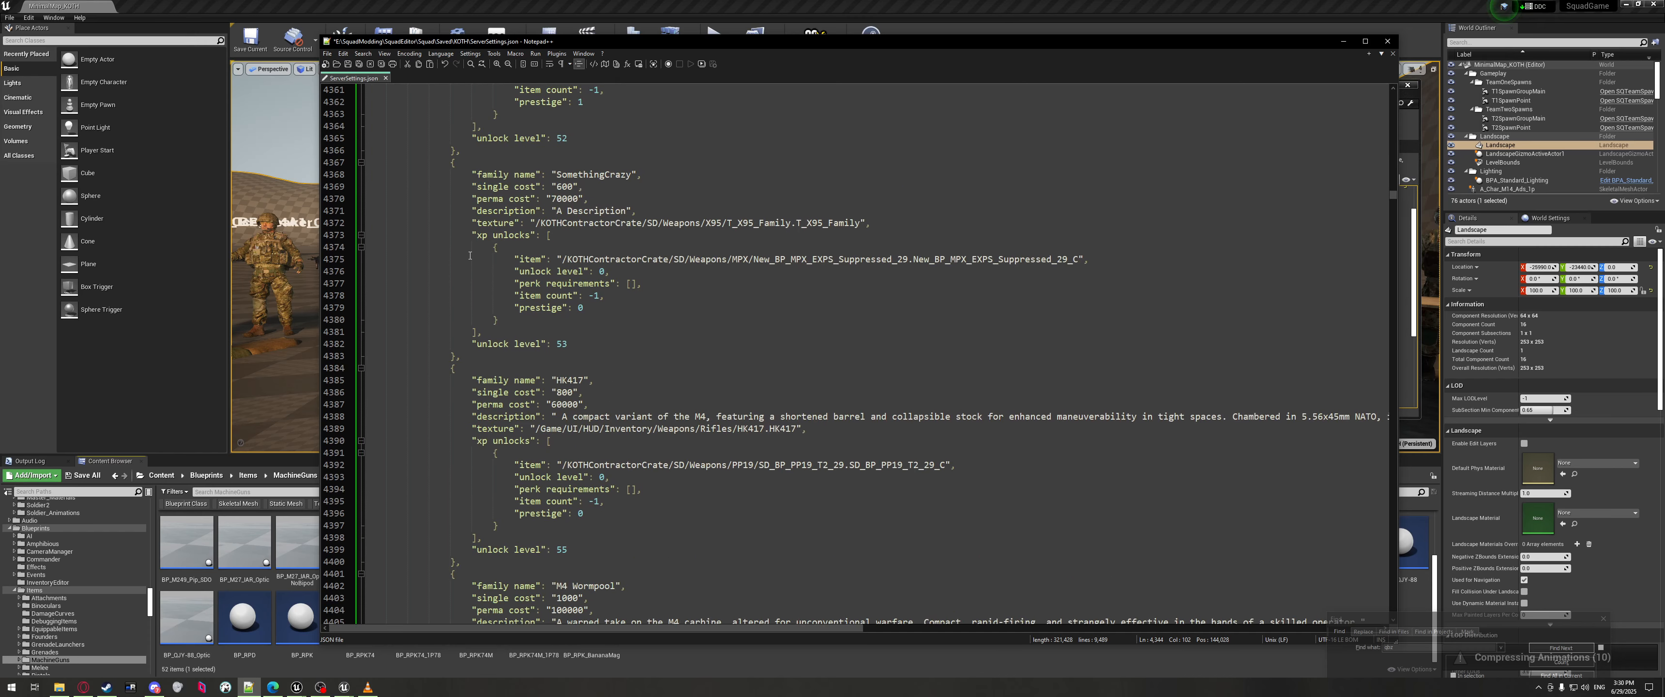
left_click(624, 343)
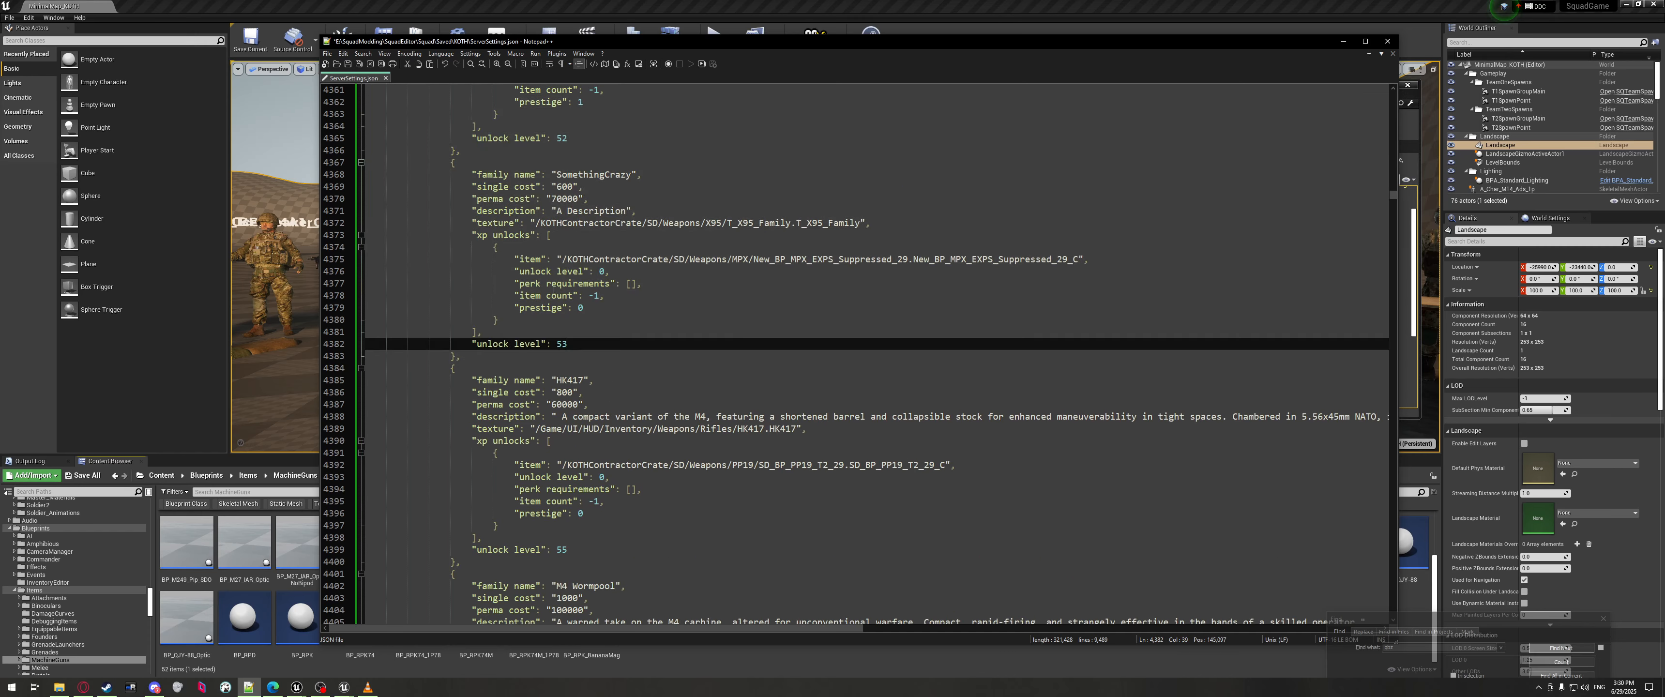
scroll(567, 293, "up", 2)
left_click_drag(564, 332, 1078, 333)
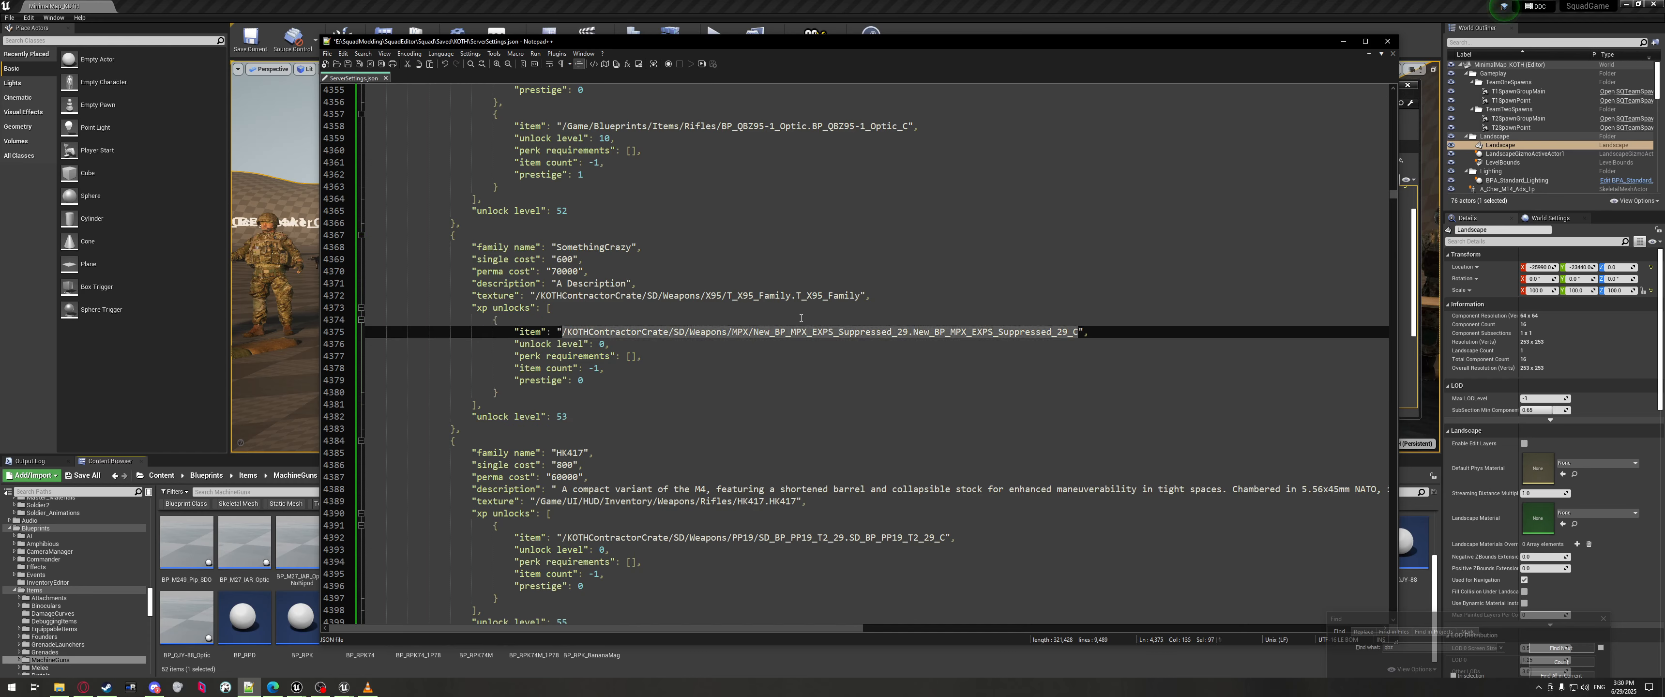
left_click_drag(954, 644, 960, 456)
right_click(1174, 555)
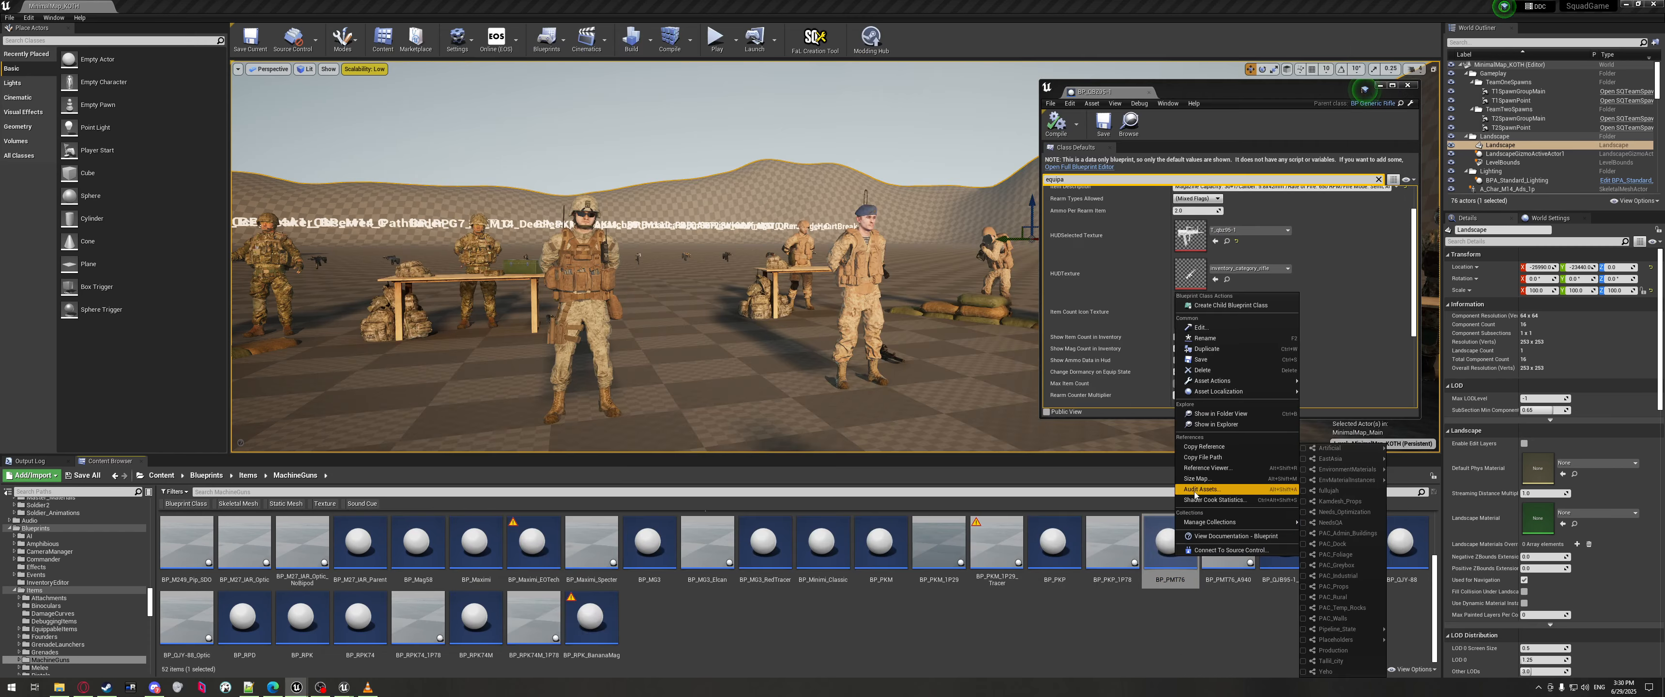
left_click(1205, 447)
left_click(248, 686)
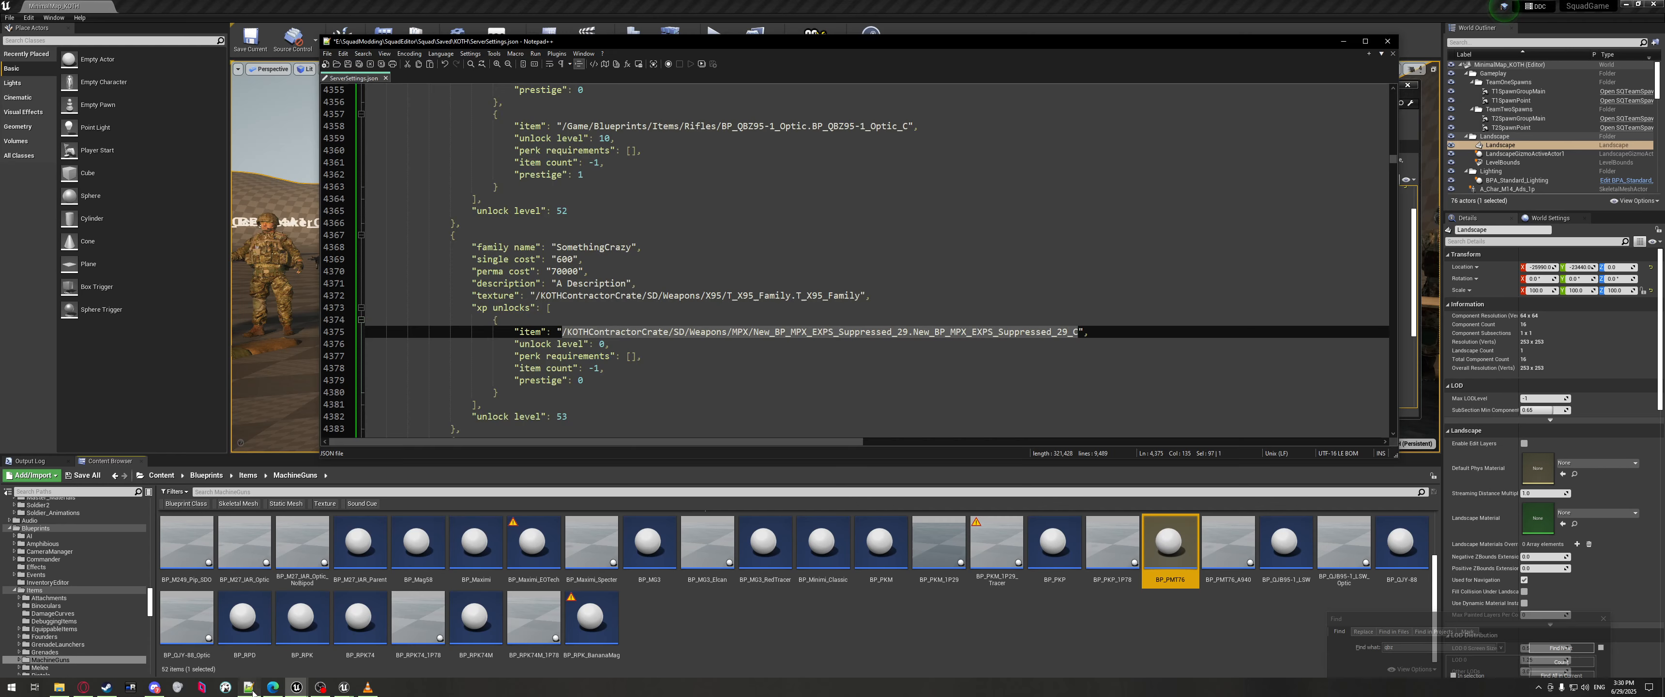
left_click(1069, 335)
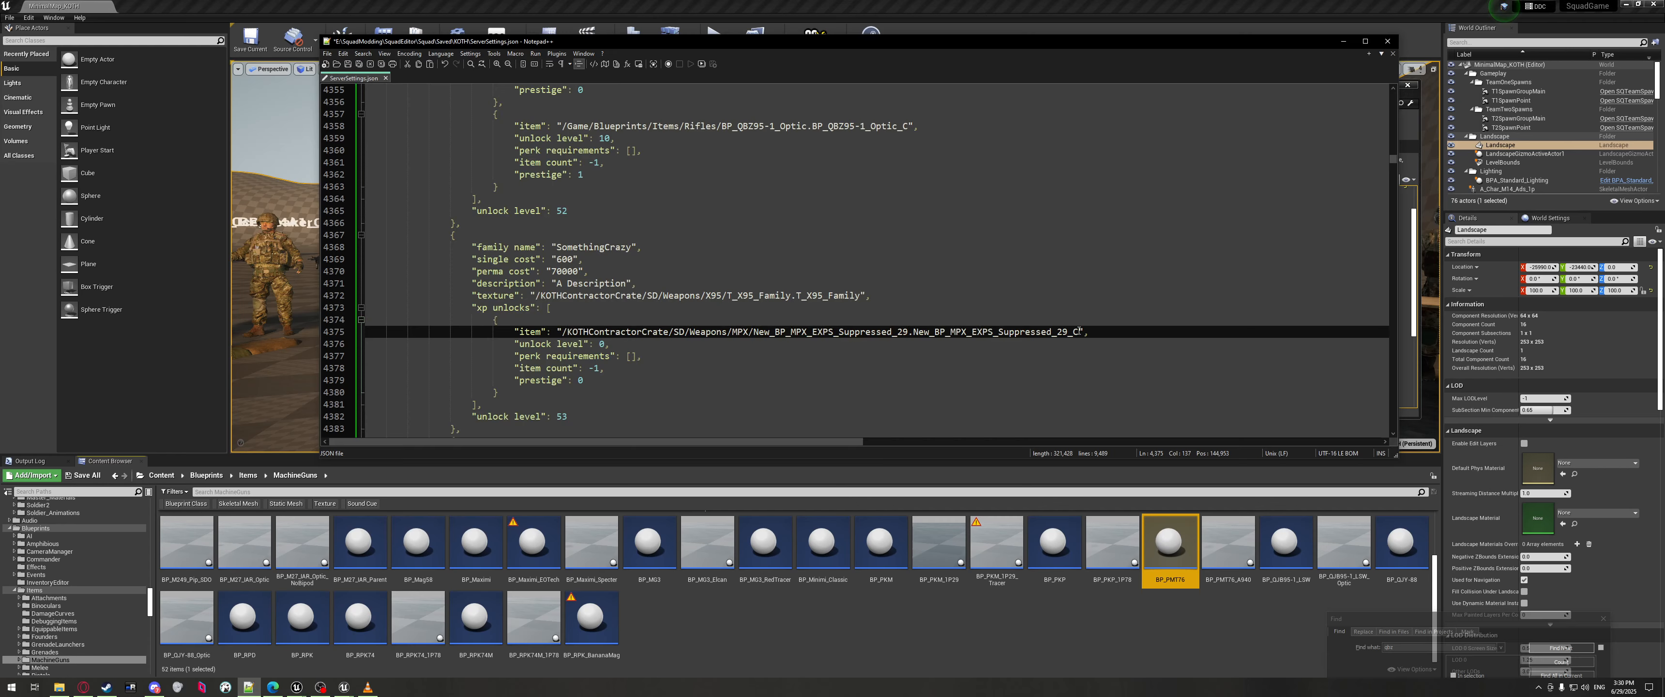
left_click_drag(1079, 331, 626, 331)
key("ctrl+v")
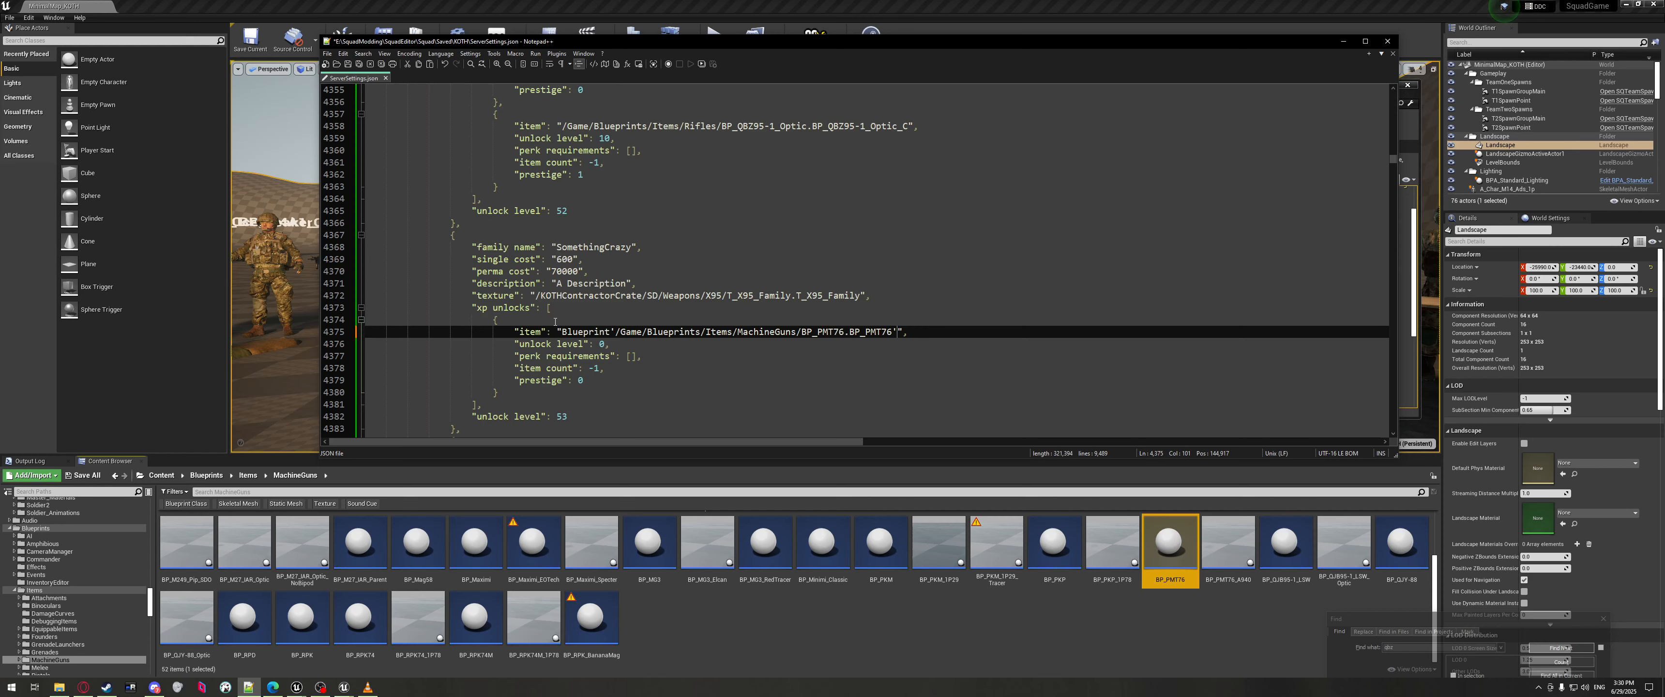
Review the new BP_PMT76 reference and its Blueprint' prefix in the SomethingCrazy block.
scroll(673, 284, "down", 3)
left_click_drag(491, 332, 490, 127)
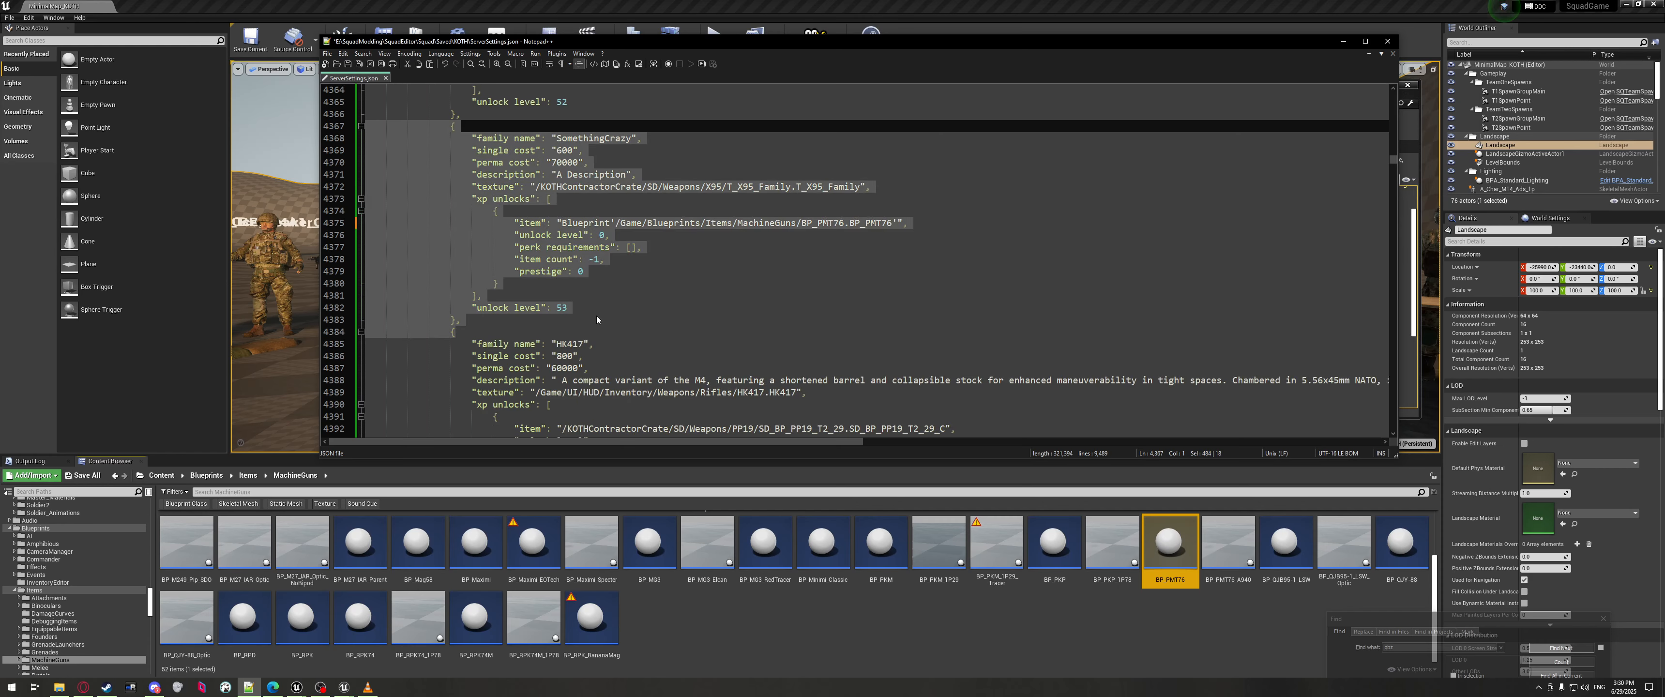
scroll(601, 330, "up", 3)
left_click(626, 379)
left_click(647, 332)
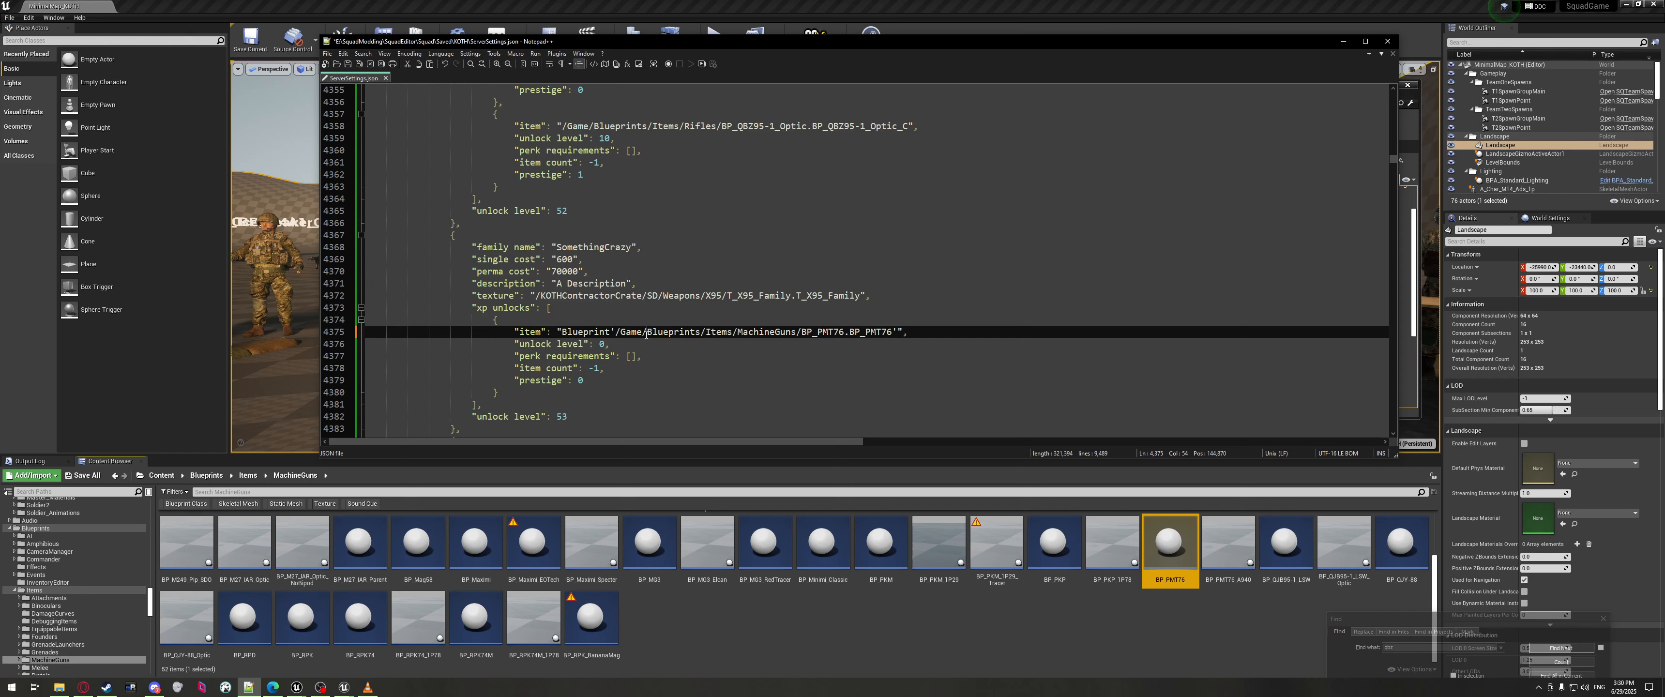
left_click(904, 332)
left_click(730, 398)
left_click(533, 317)
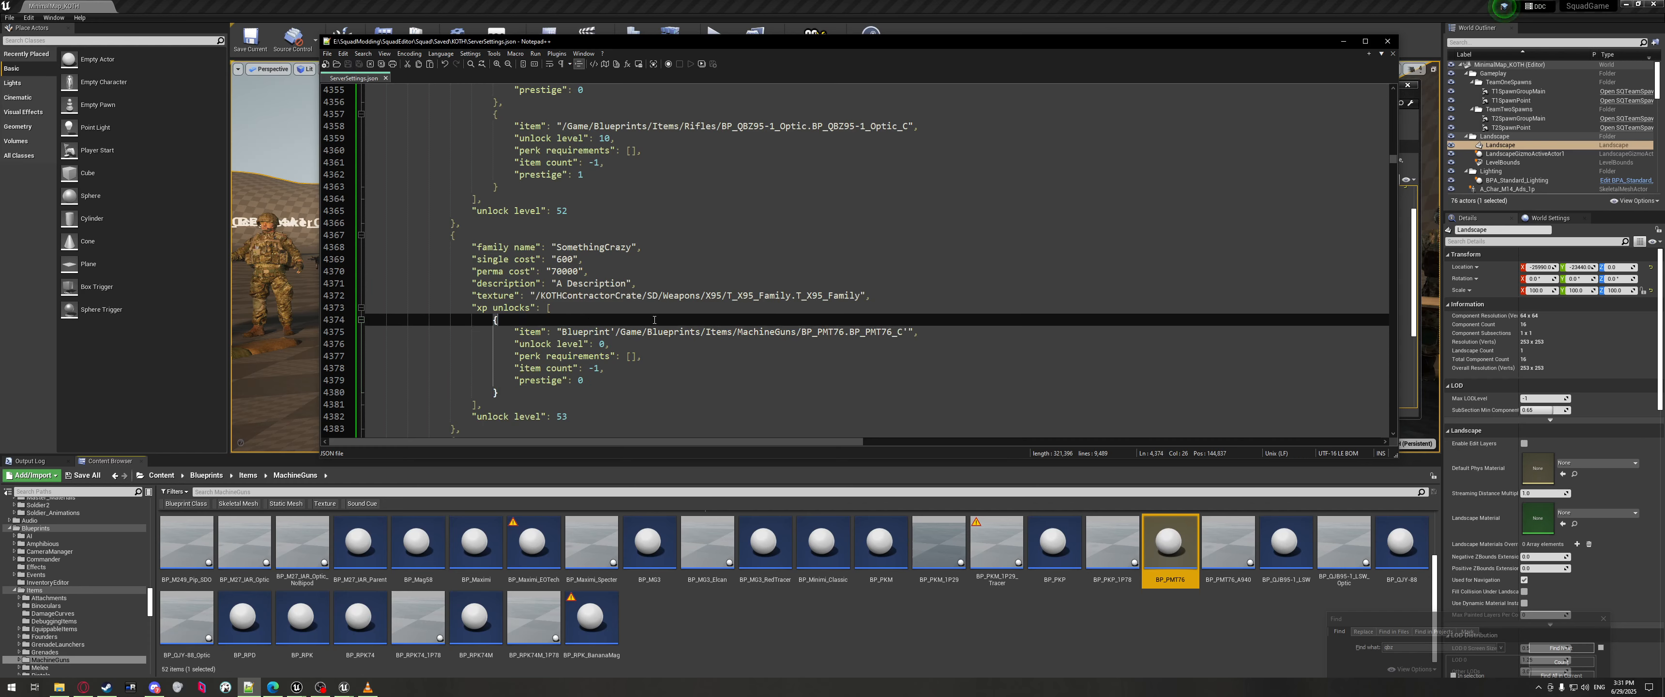
left_click(565, 332)
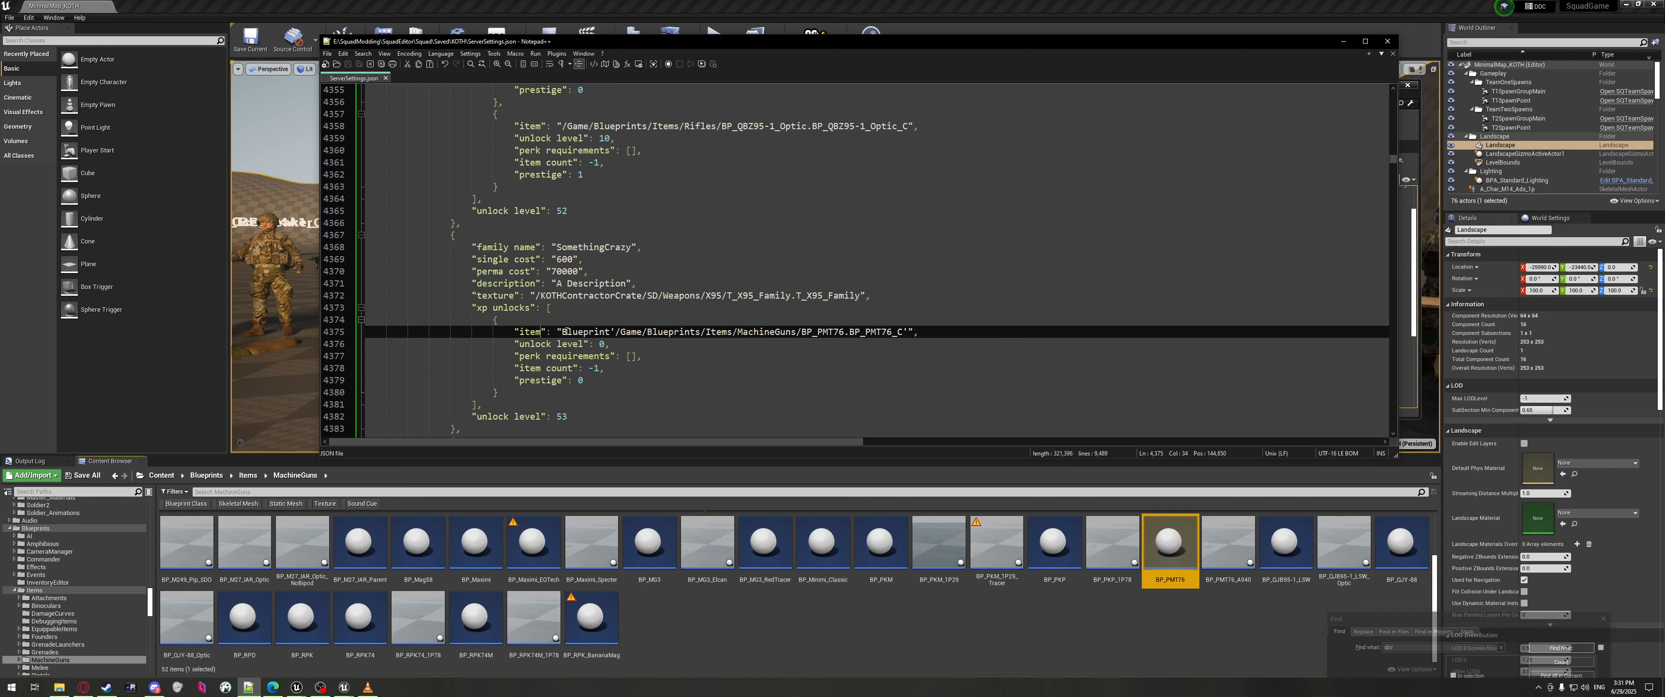
left_click(623, 306)
Delete the stray 's' after _C in the QBZ item reference on line 4344.
scroll(570, 211, "up", 6)
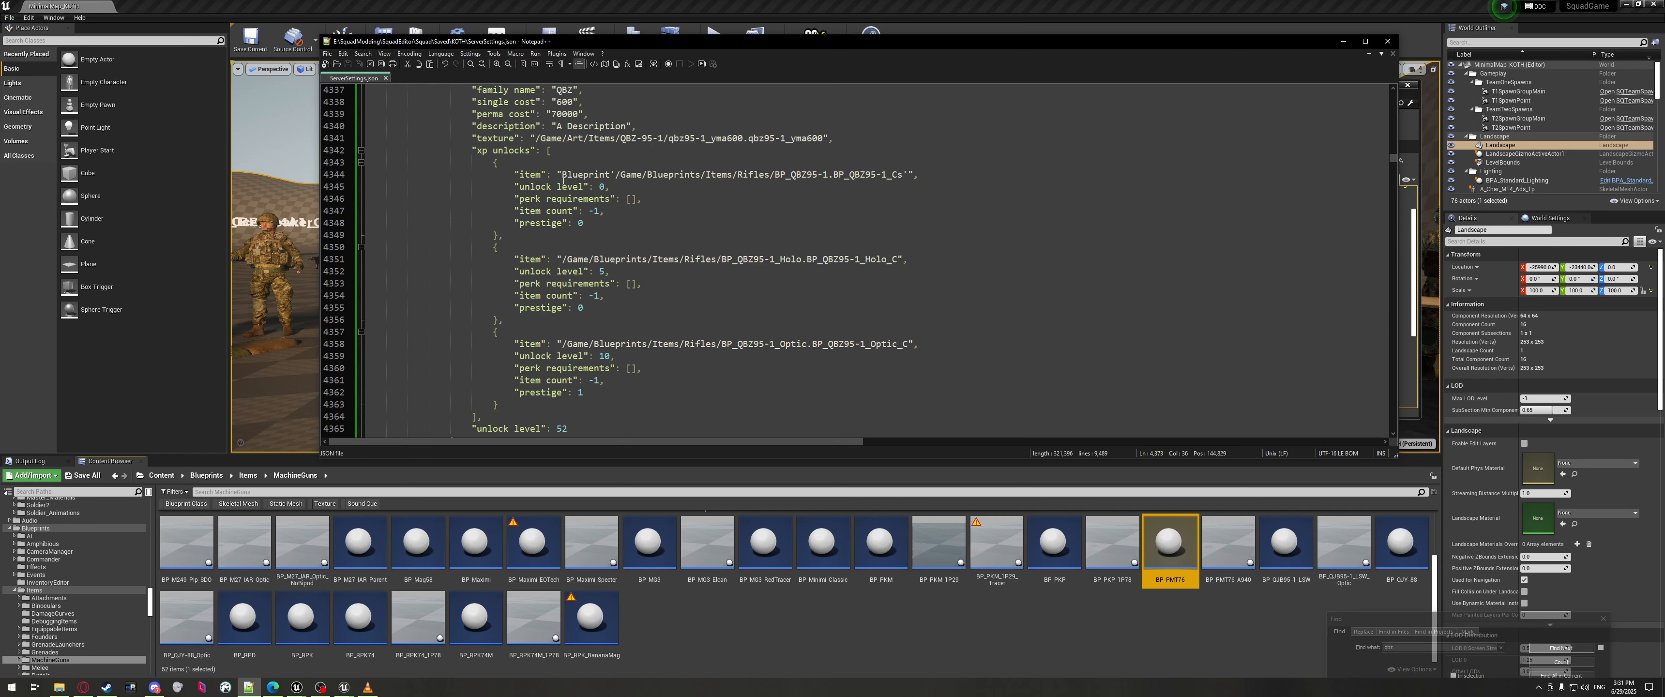
left_click(657, 260)
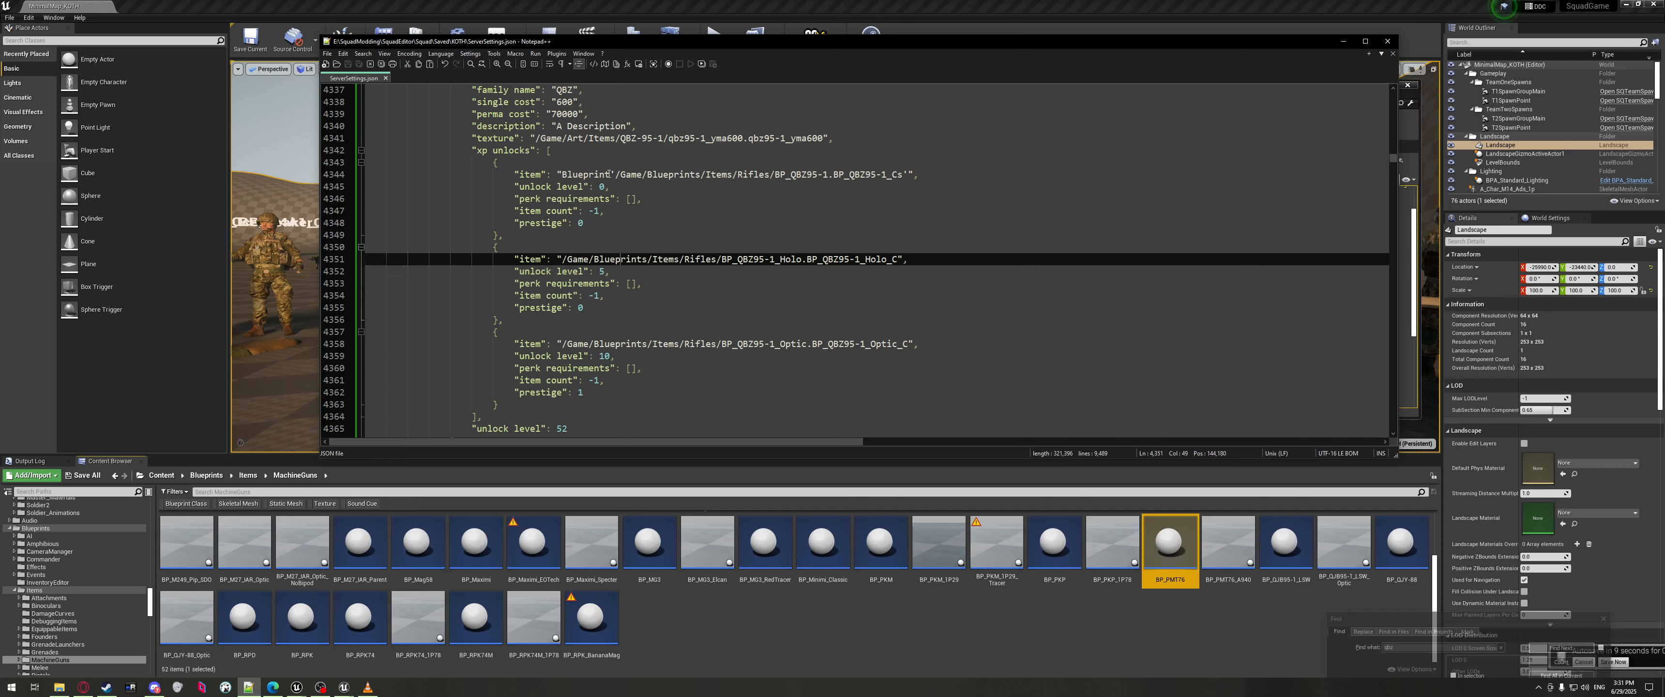
scroll(624, 277, "up", 3)
left_click(623, 281)
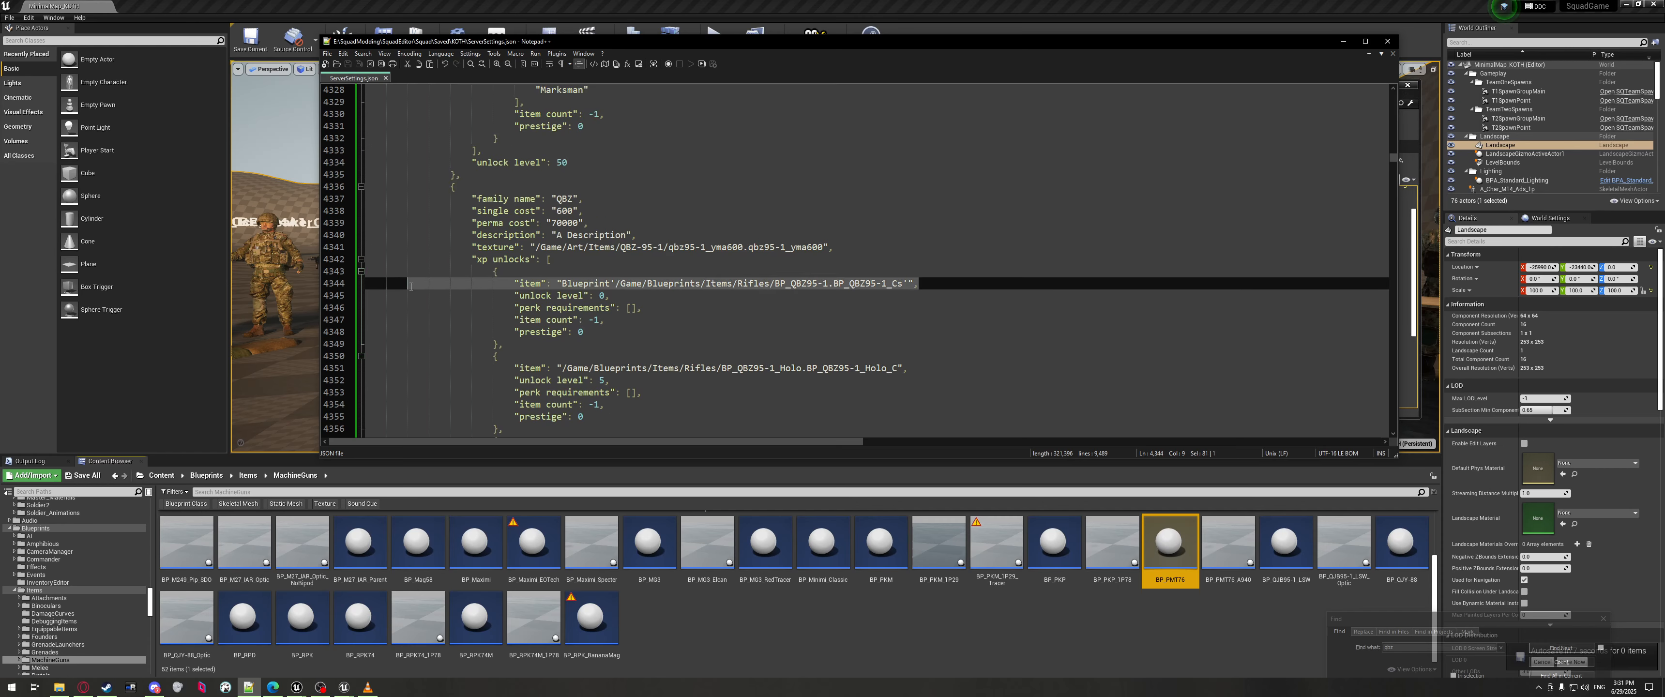
left_click_drag(944, 370, 366, 356)
scroll(630, 354, "down", 1)
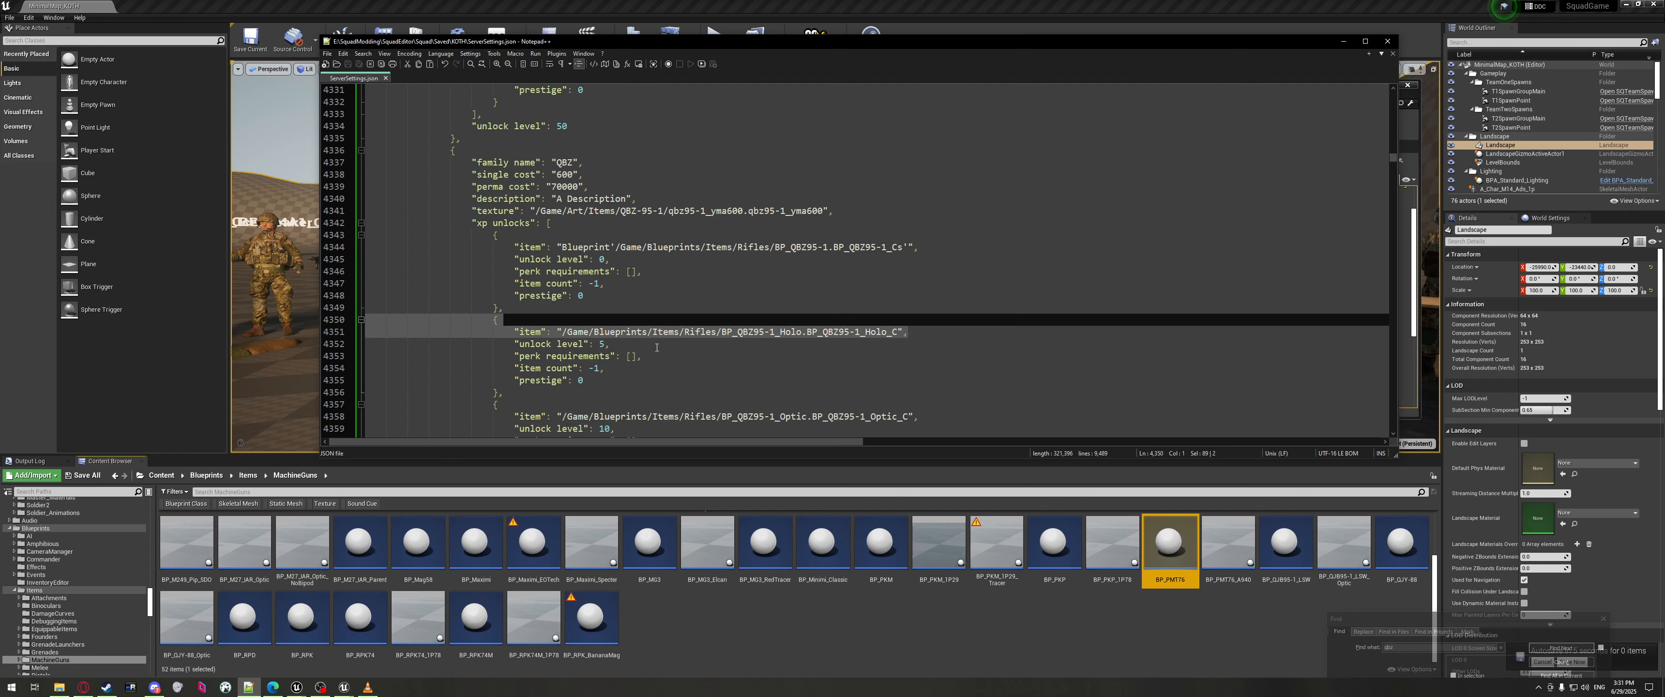
left_click_drag(528, 395, 470, 223)
scroll(443, 279, "down", 2)
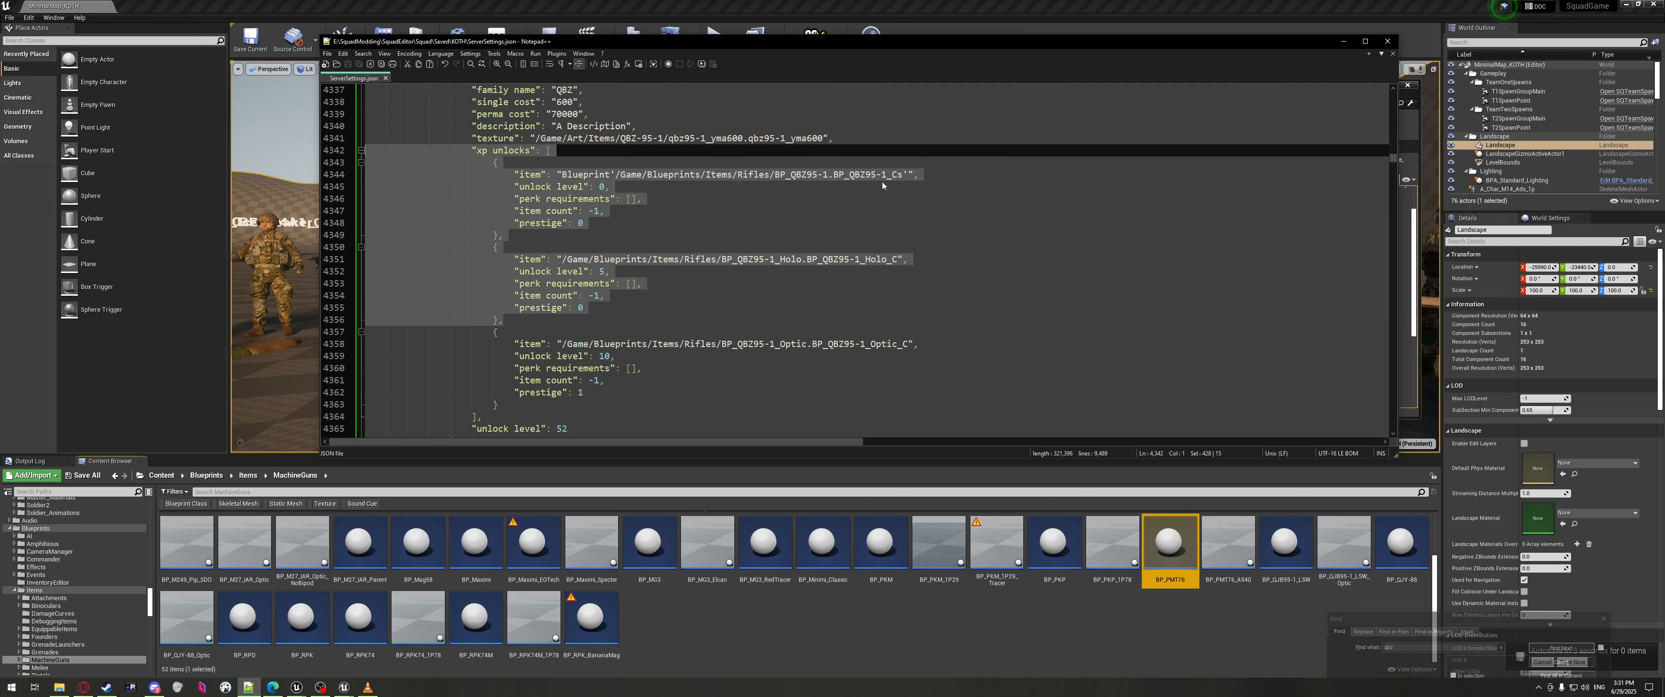
left_click(897, 182)
left_click(897, 174)
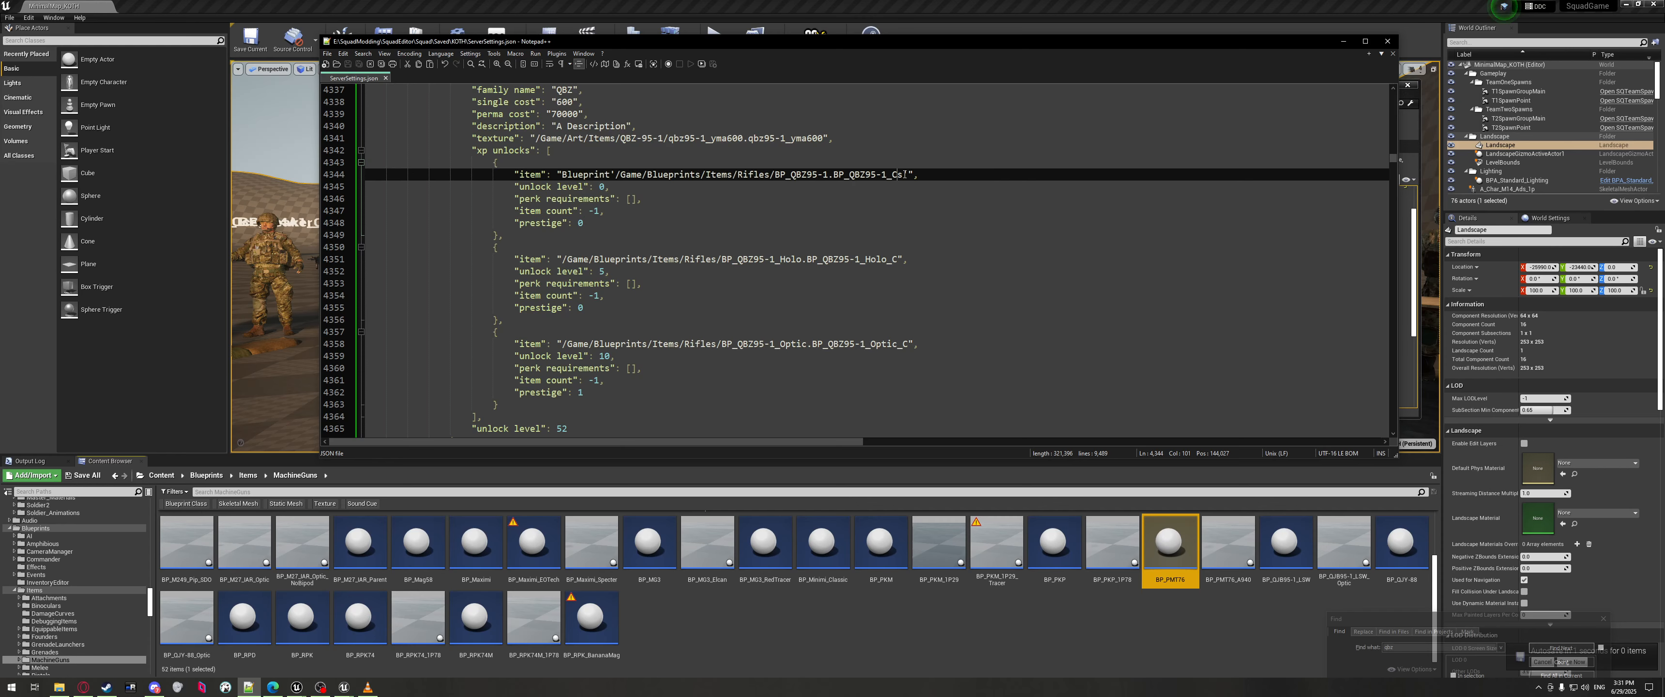
key("Delete")
Check the corrected QBZ item block and return to the SomethingCrazy reference.
left_click(908, 190)
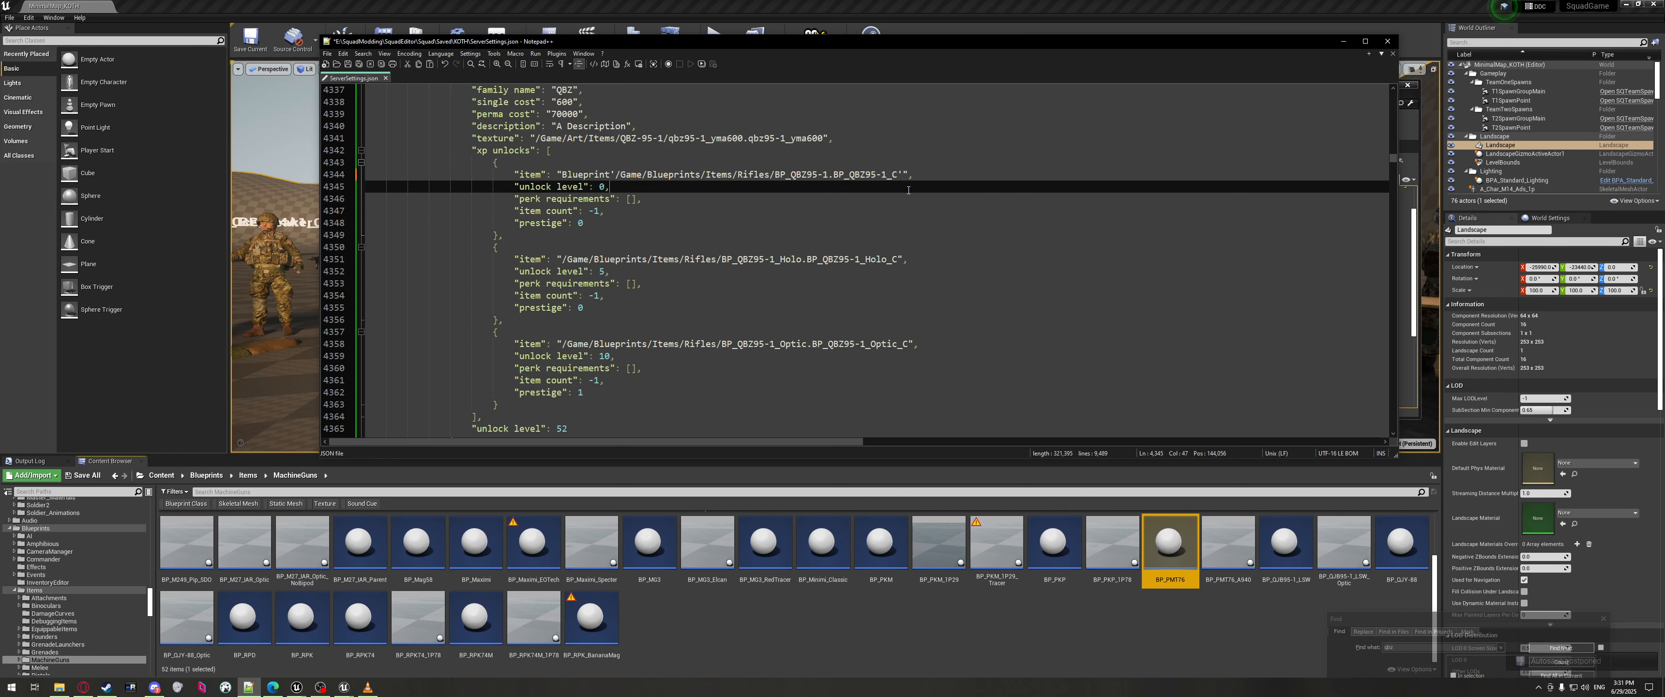
left_click_drag(659, 234, 371, 174)
left_click(825, 206)
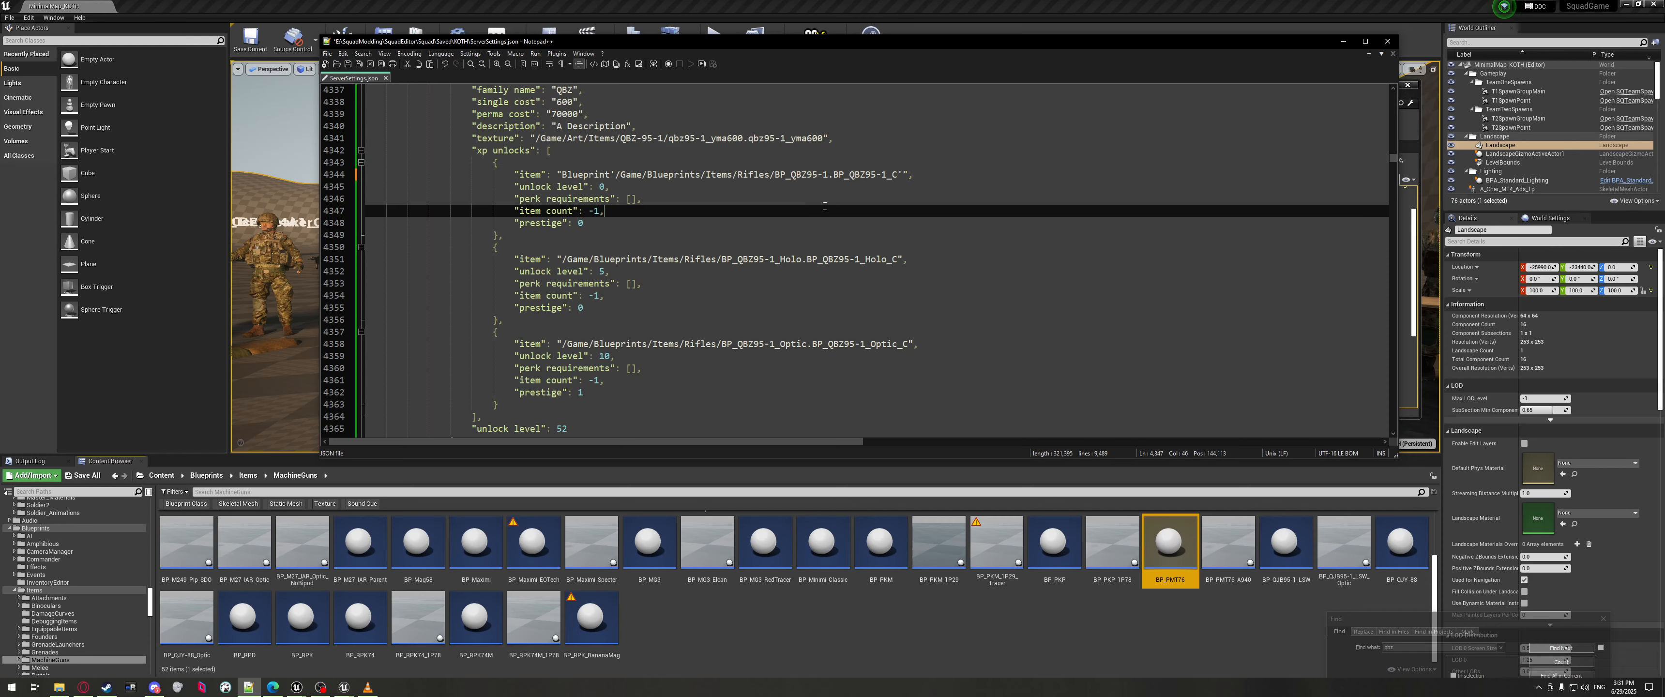
left_click(897, 175)
scroll(889, 175, "down", 14)
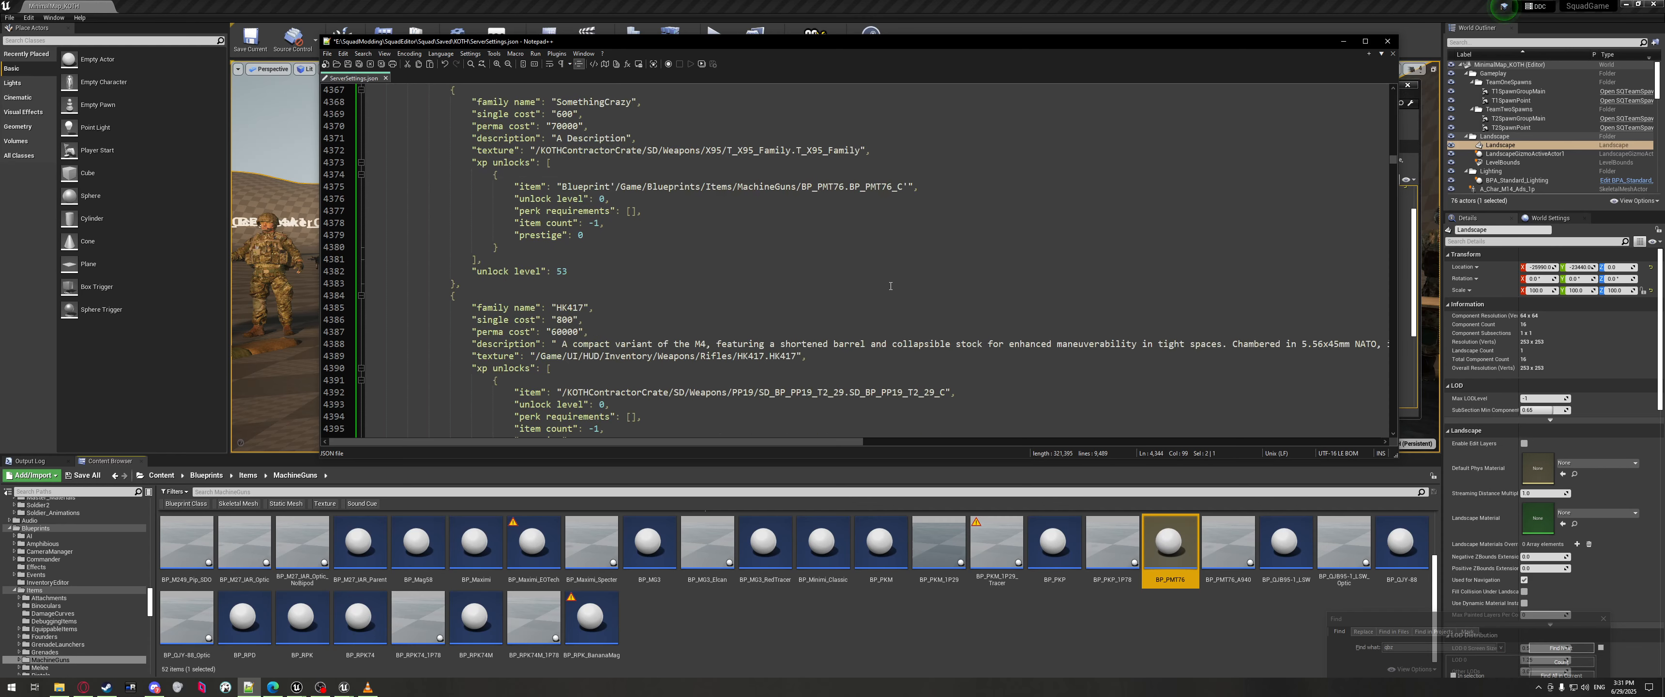
scroll(743, 227, "up", 6)
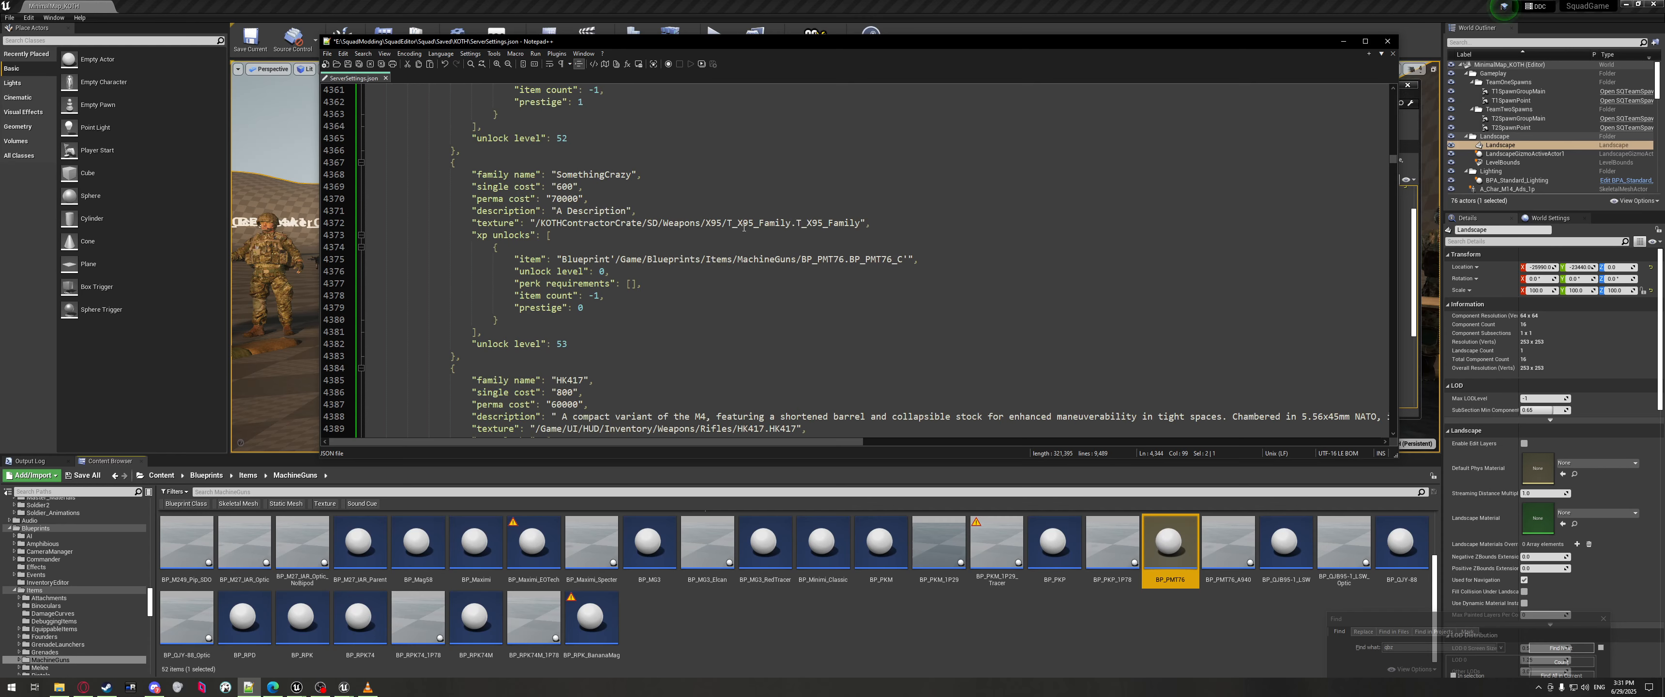
left_click(904, 258)
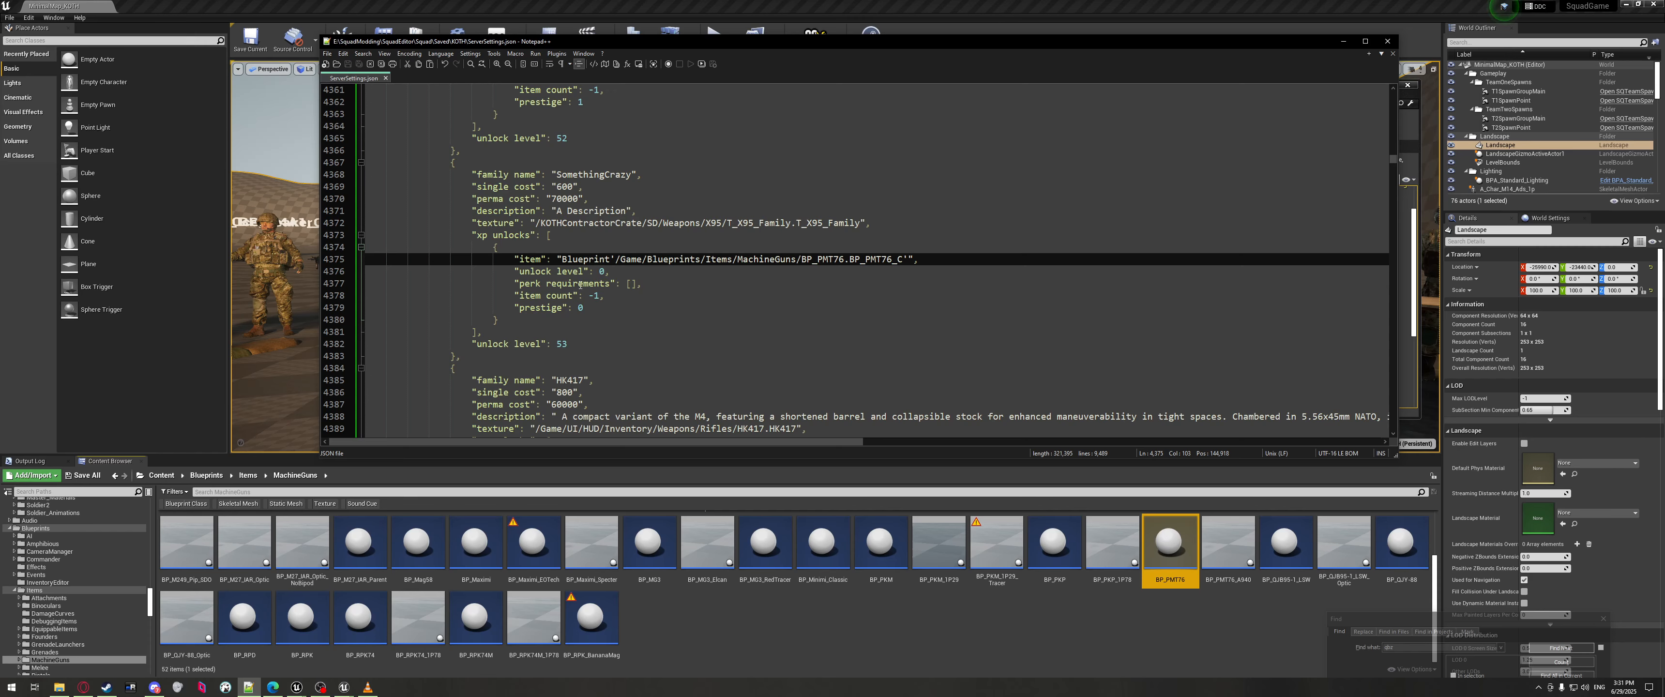
Check BP_PMT76's asset options in Unreal, then select the PMT76 unlock item block.
right_click(1195, 545)
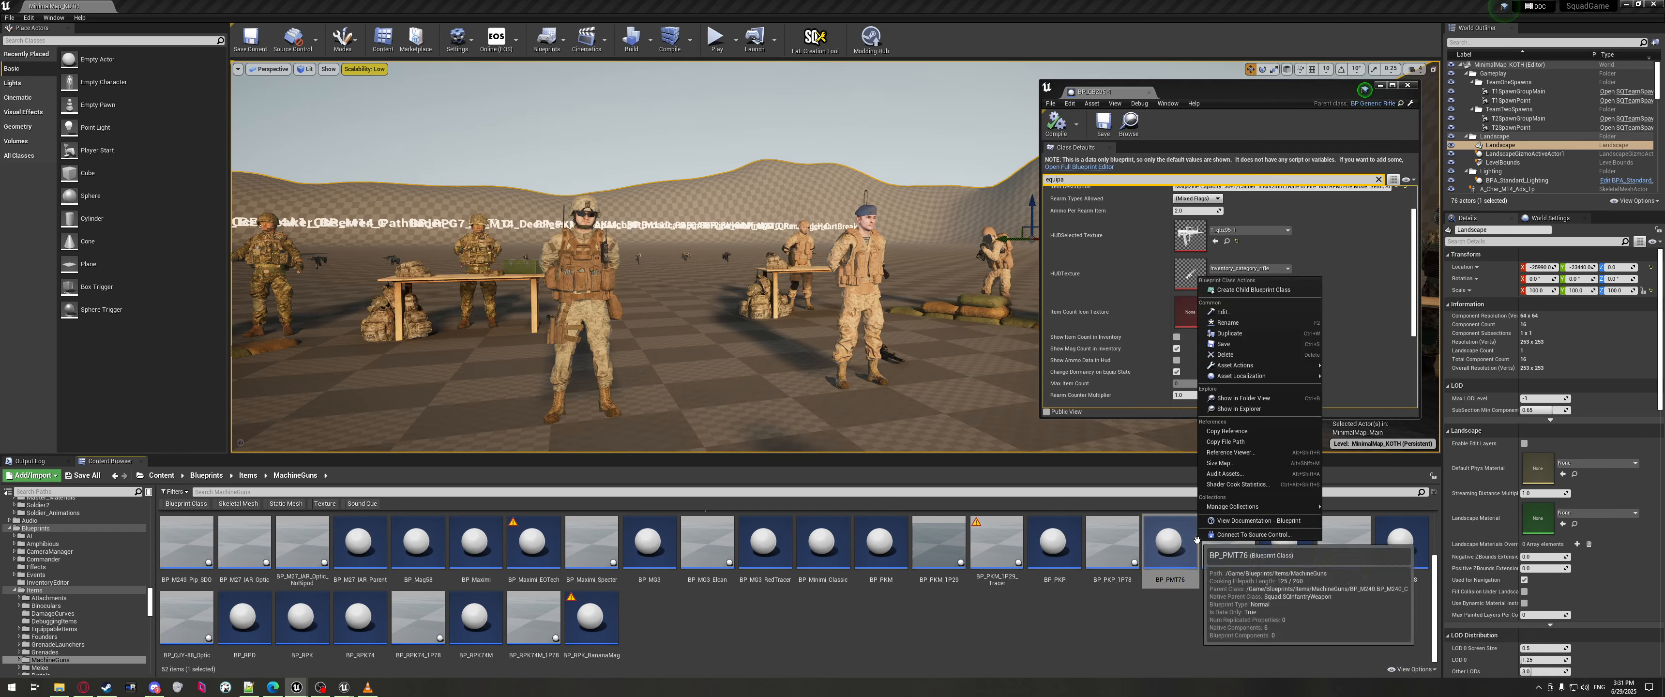
right_click(1220, 556)
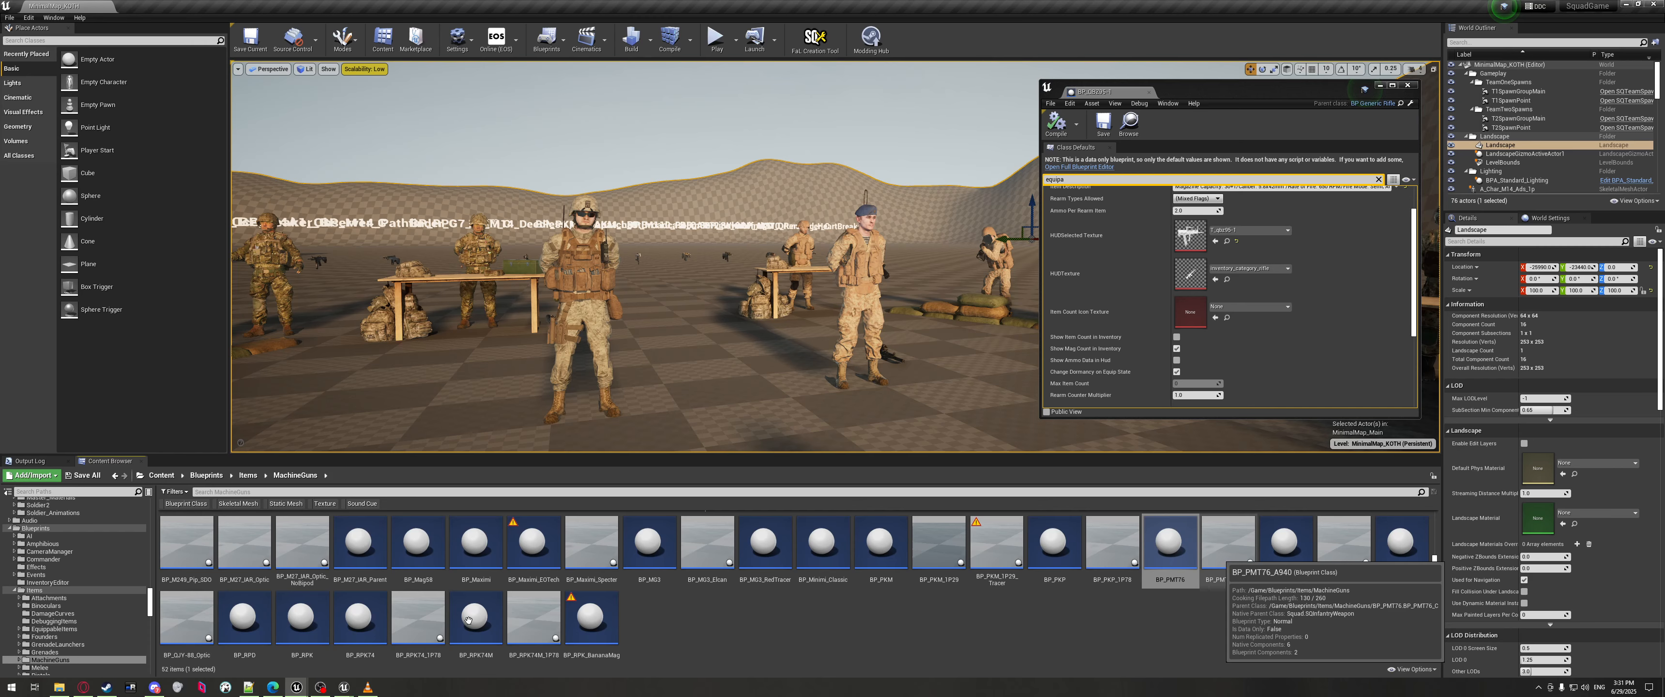
left_click(248, 687)
left_click_drag(512, 319, 311, 250)
Duplicate the unlock item block below the original and clear its reference value.
left_click(518, 321)
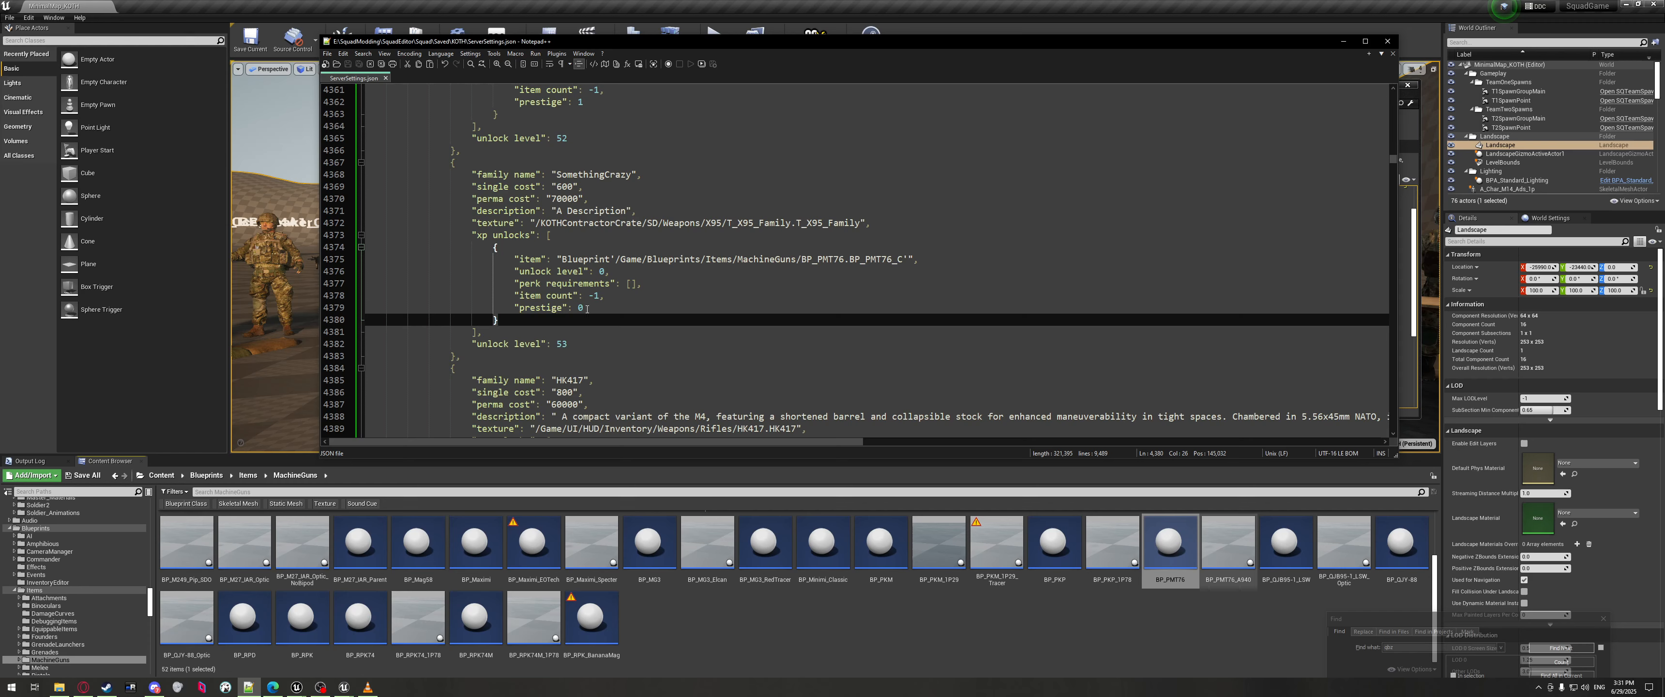
type(",")
key("Return")
key("ctrl+v")
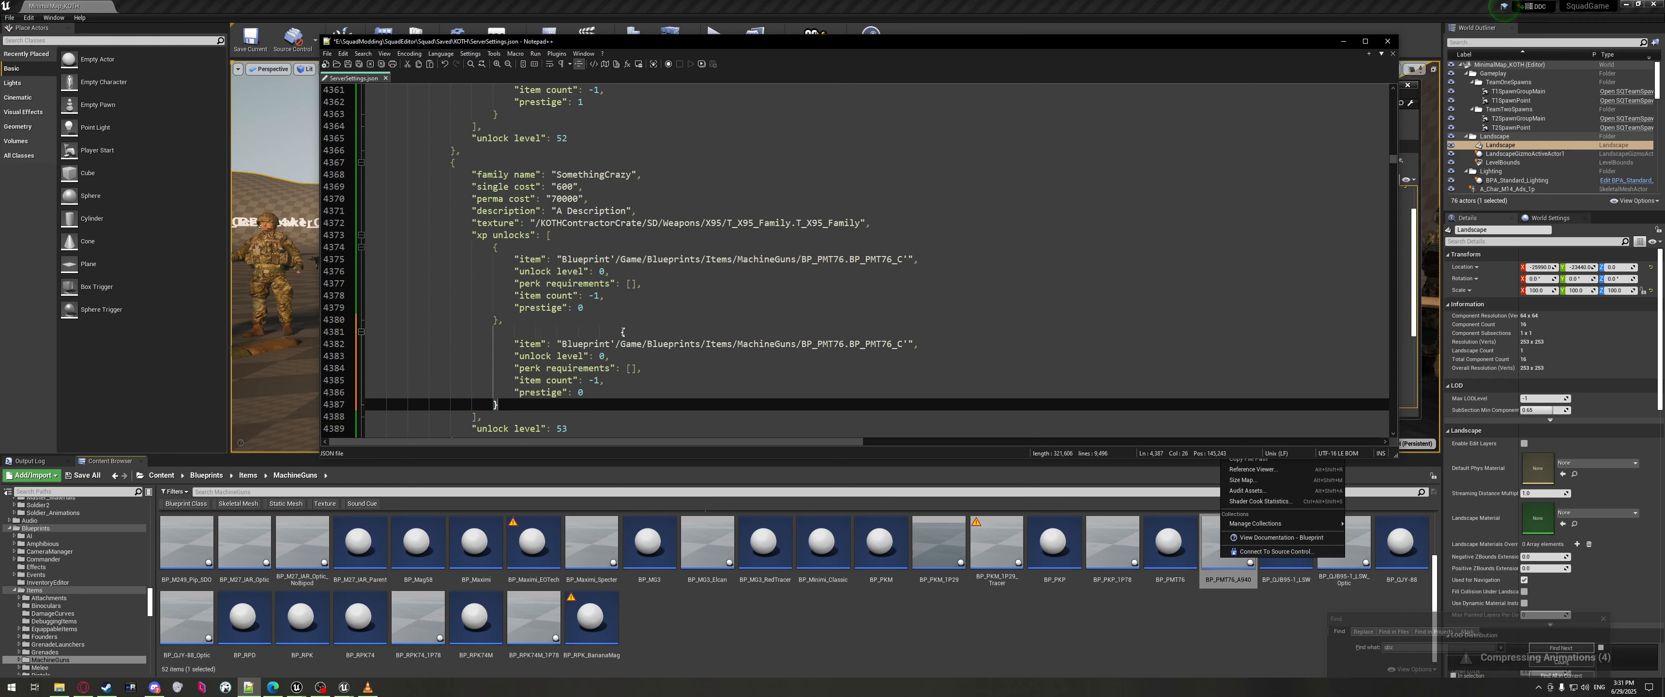
left_click(622, 332)
key("BackSpace")
key("BackSpace")
key("BackSpace")
key("BackSpace")
key("BackSpace")
key("BackSpace")
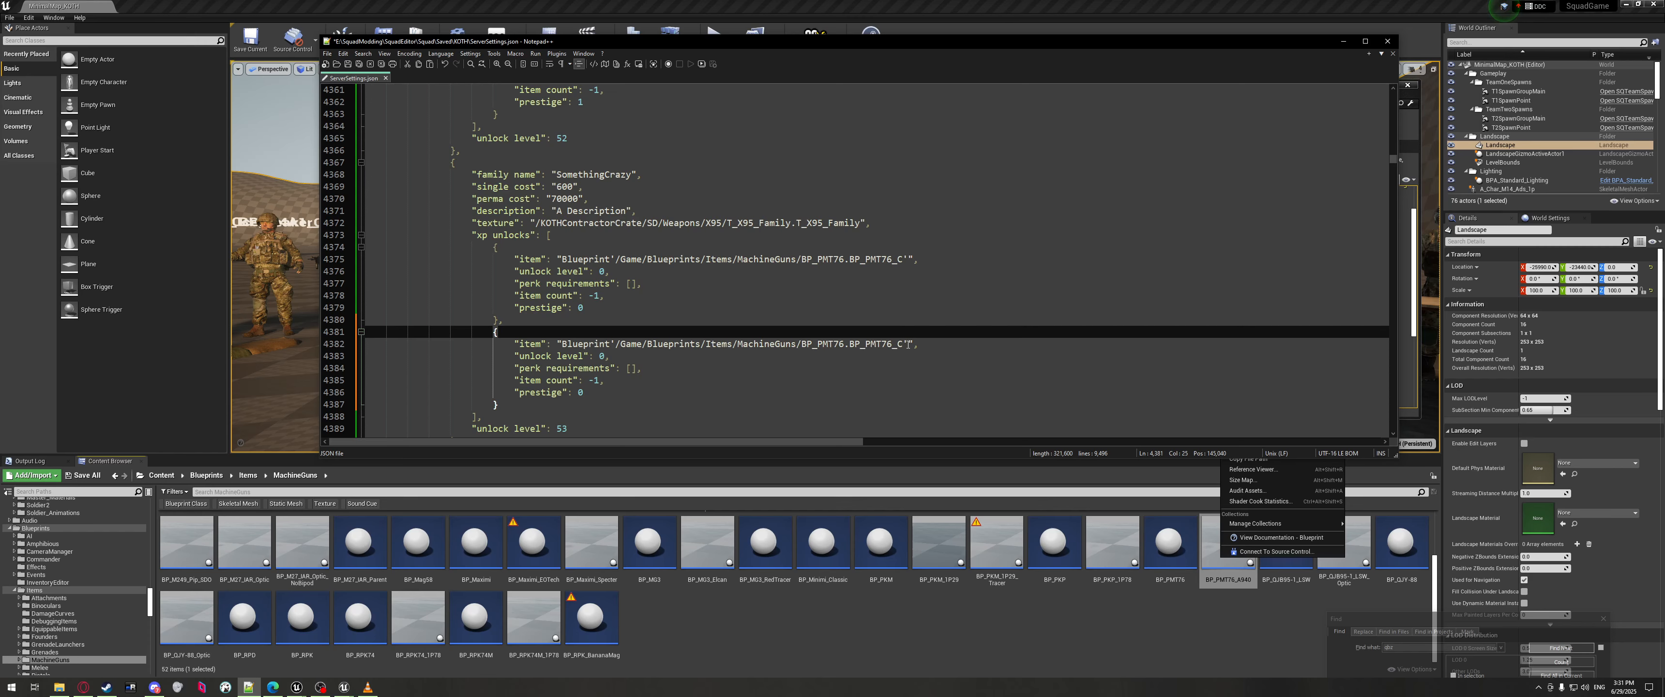
left_click_drag(907, 344, 561, 344)
key("BackSpace")
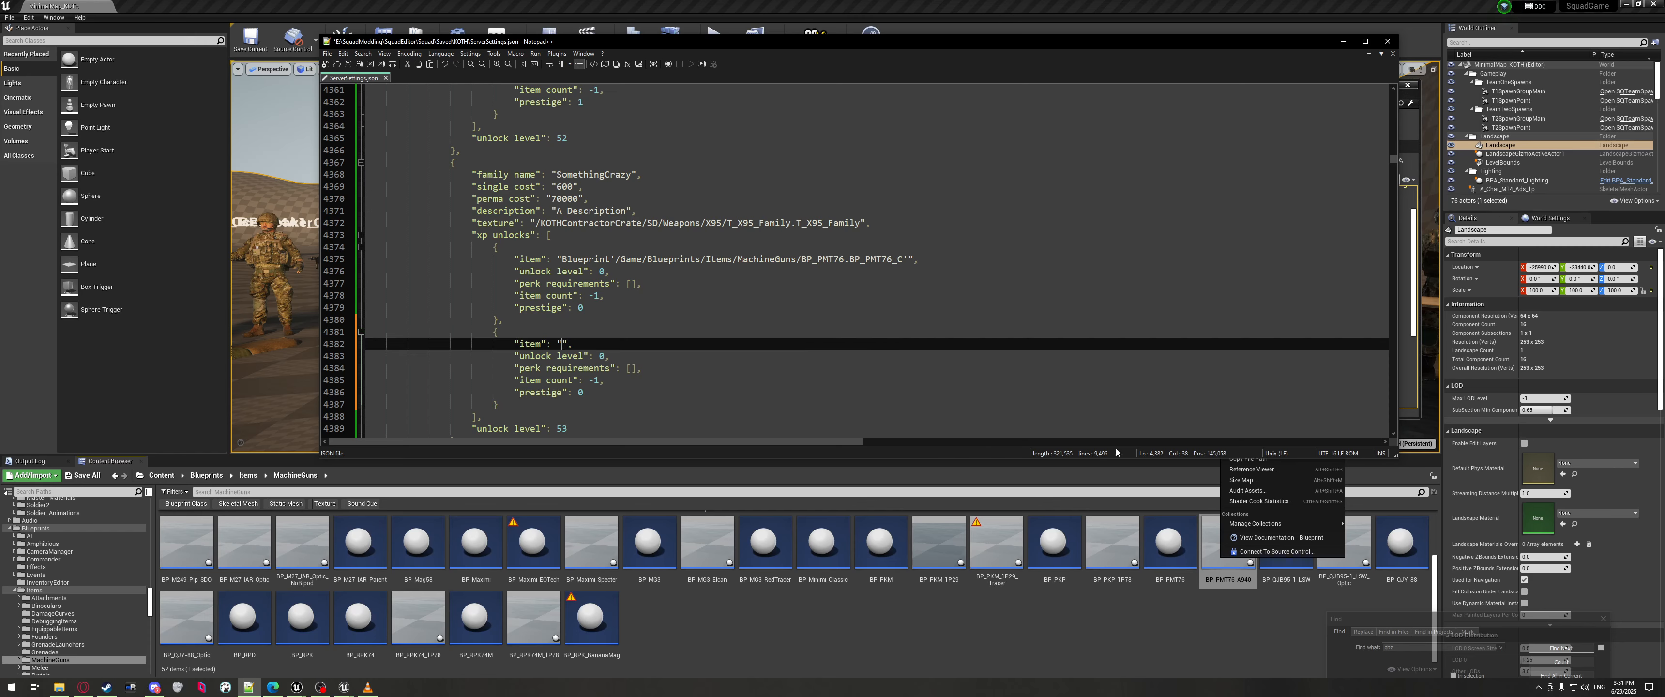
Fill the duplicated item with the BP_PMT76_A940 asset reference from Unreal.
right_click(1237, 580)
left_click(1263, 461)
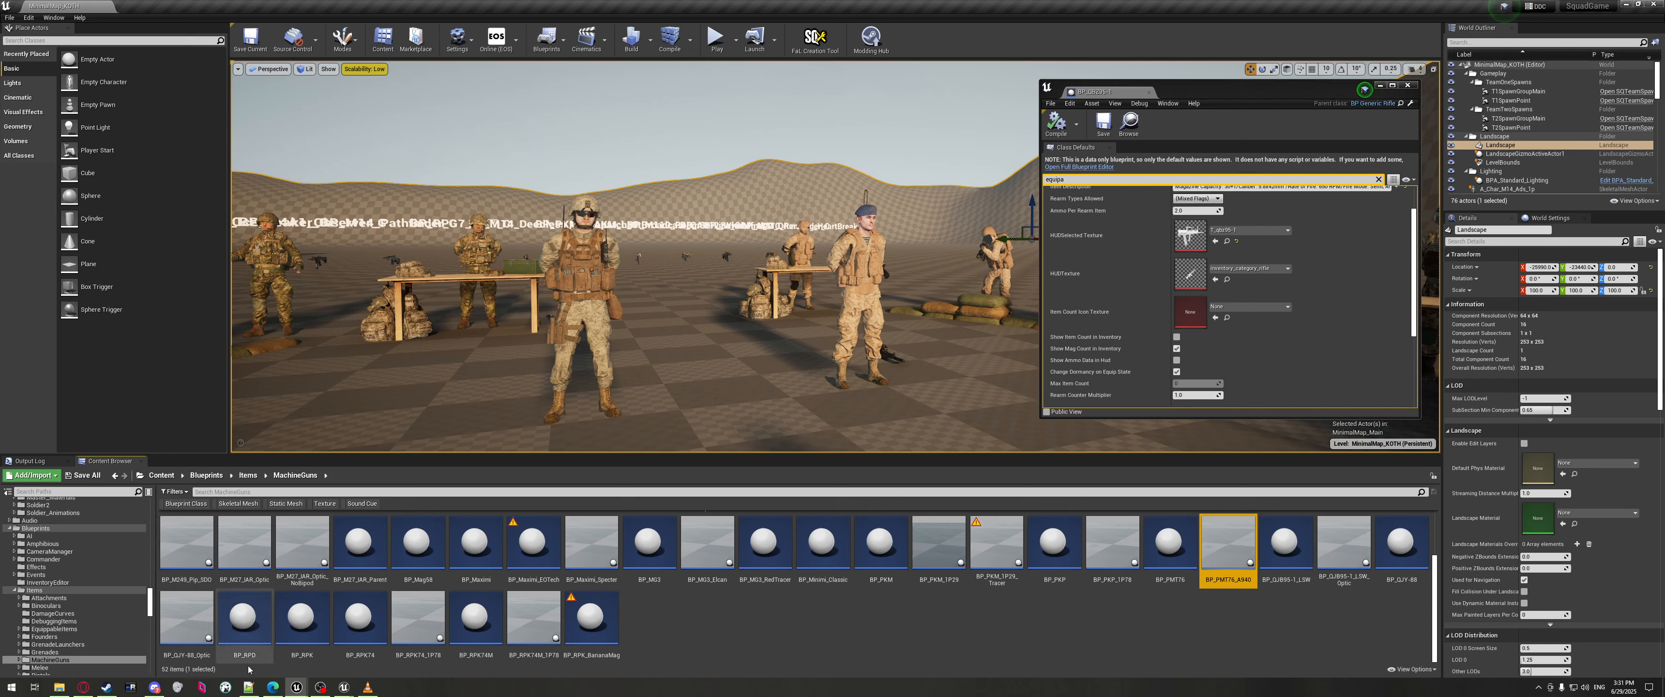
left_click(248, 687)
key("ctrl+v")
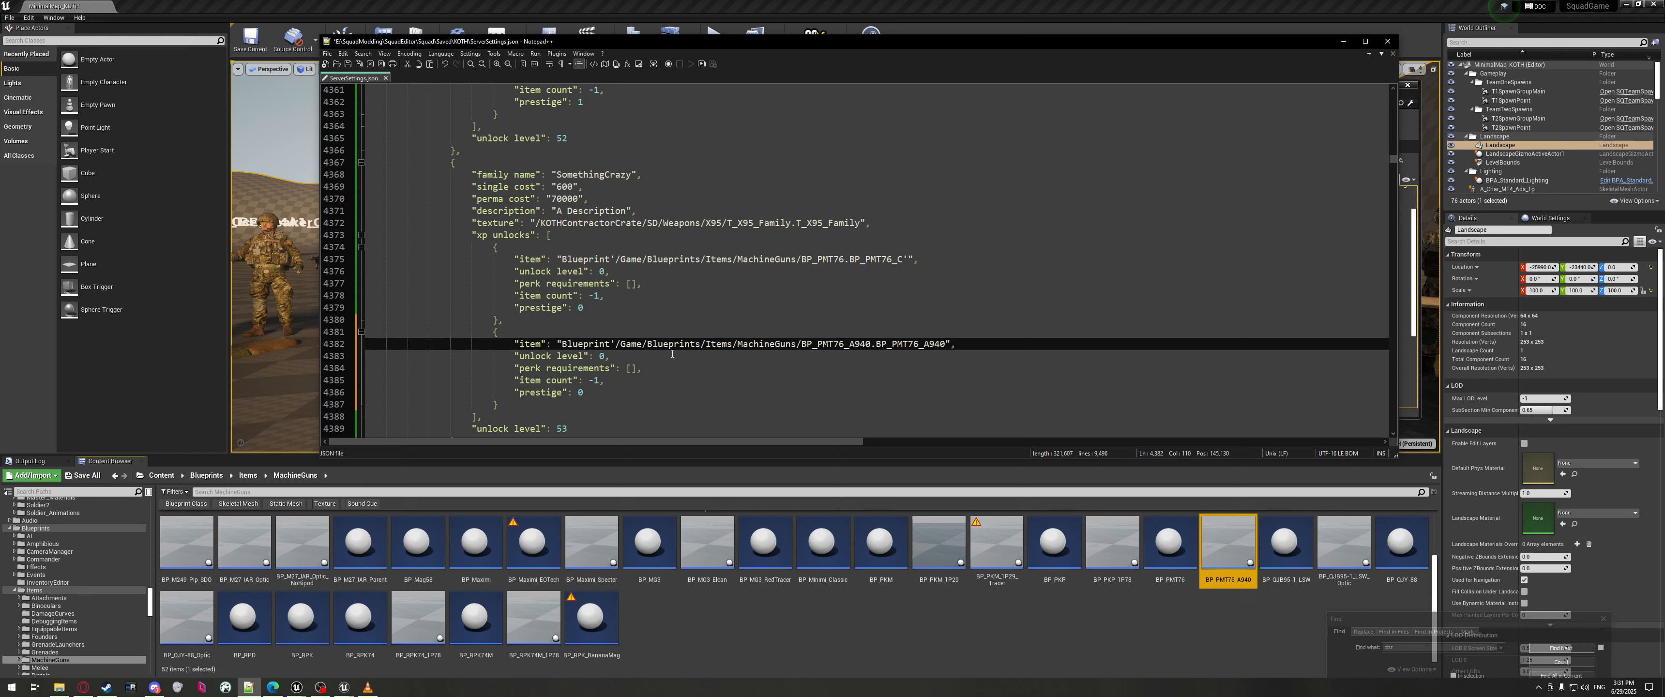
key("BackSpace")
key("BackSpace")
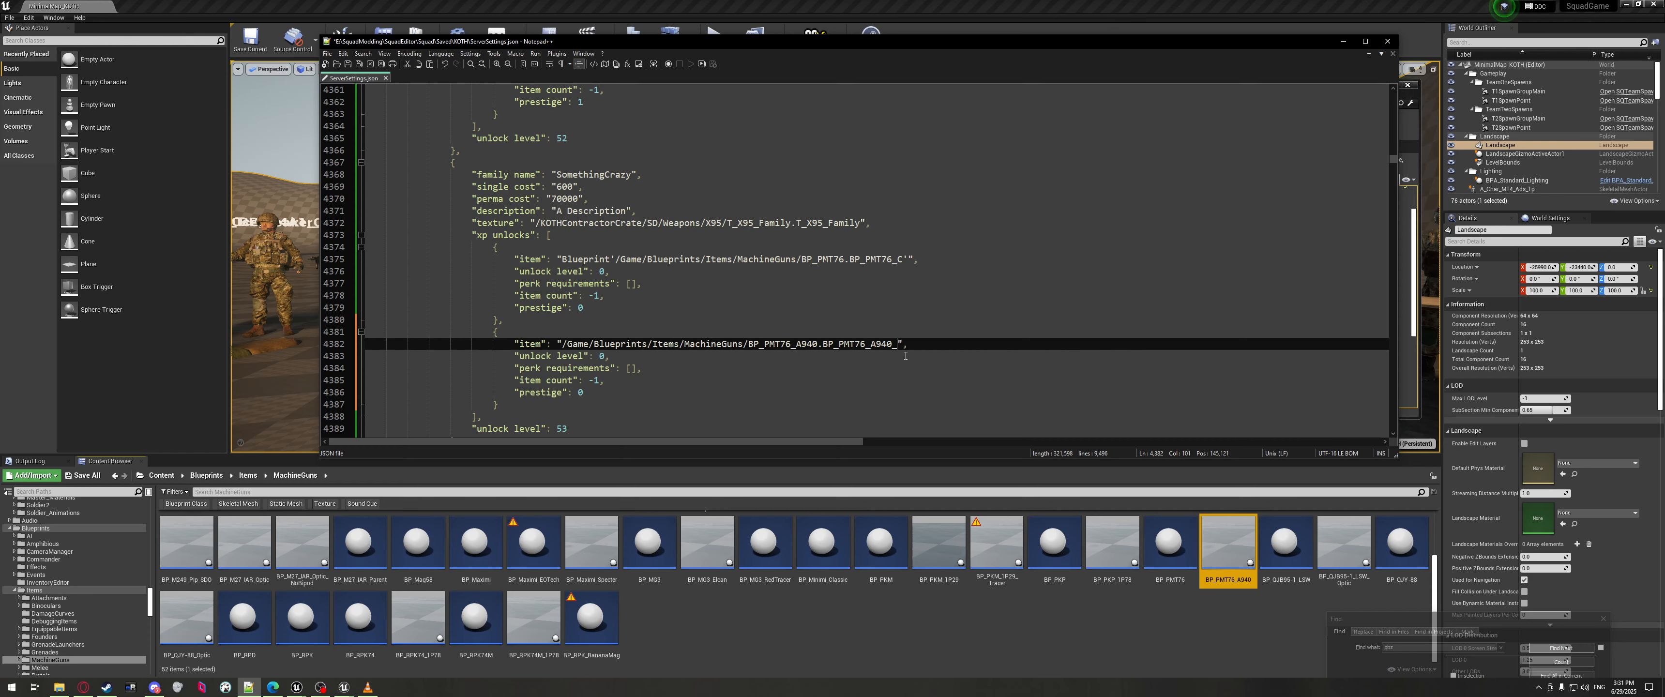
Blank the old X95 texture path, rename the family to PMT76, and select BP_PMT76.
left_click(553, 223)
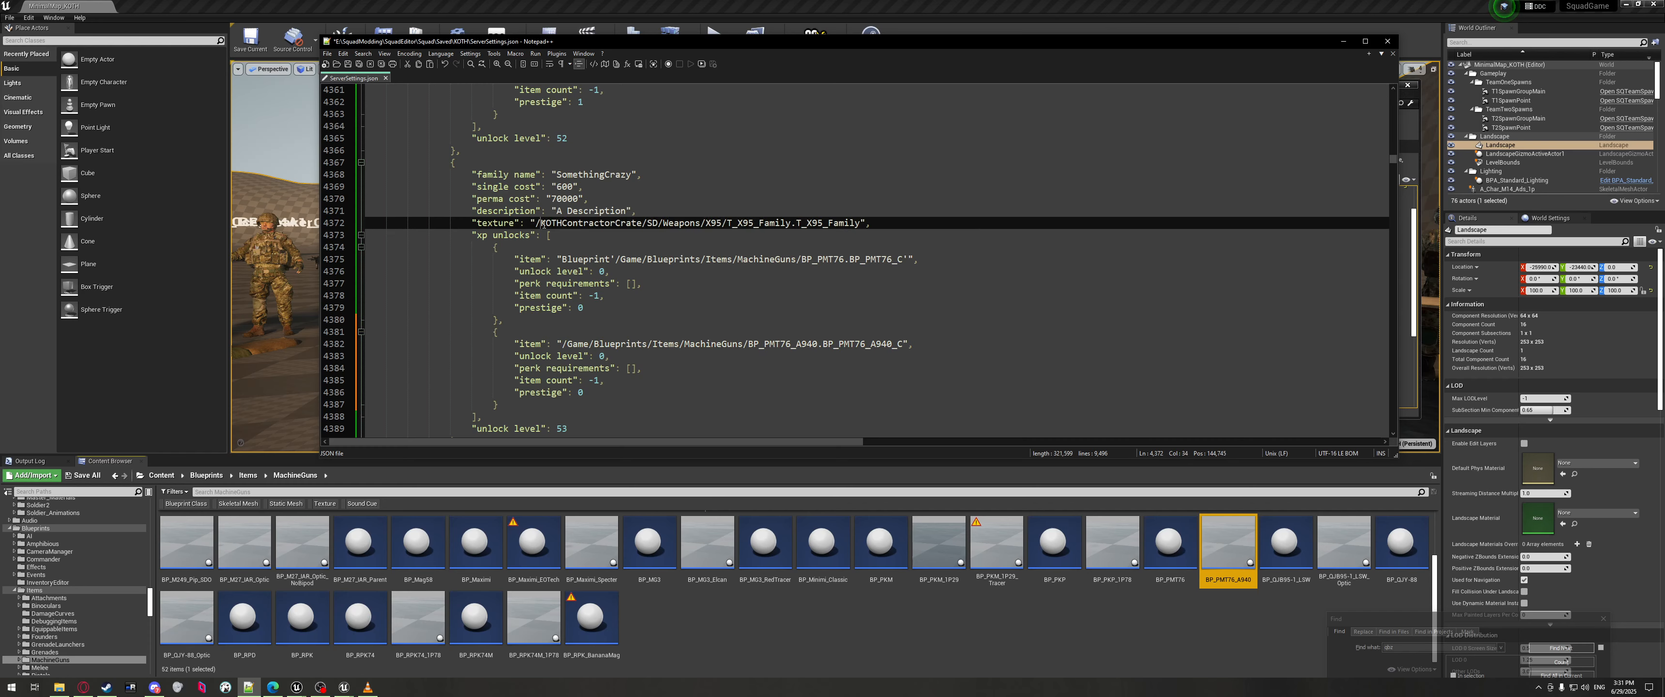
left_click_drag(540, 222, 853, 223)
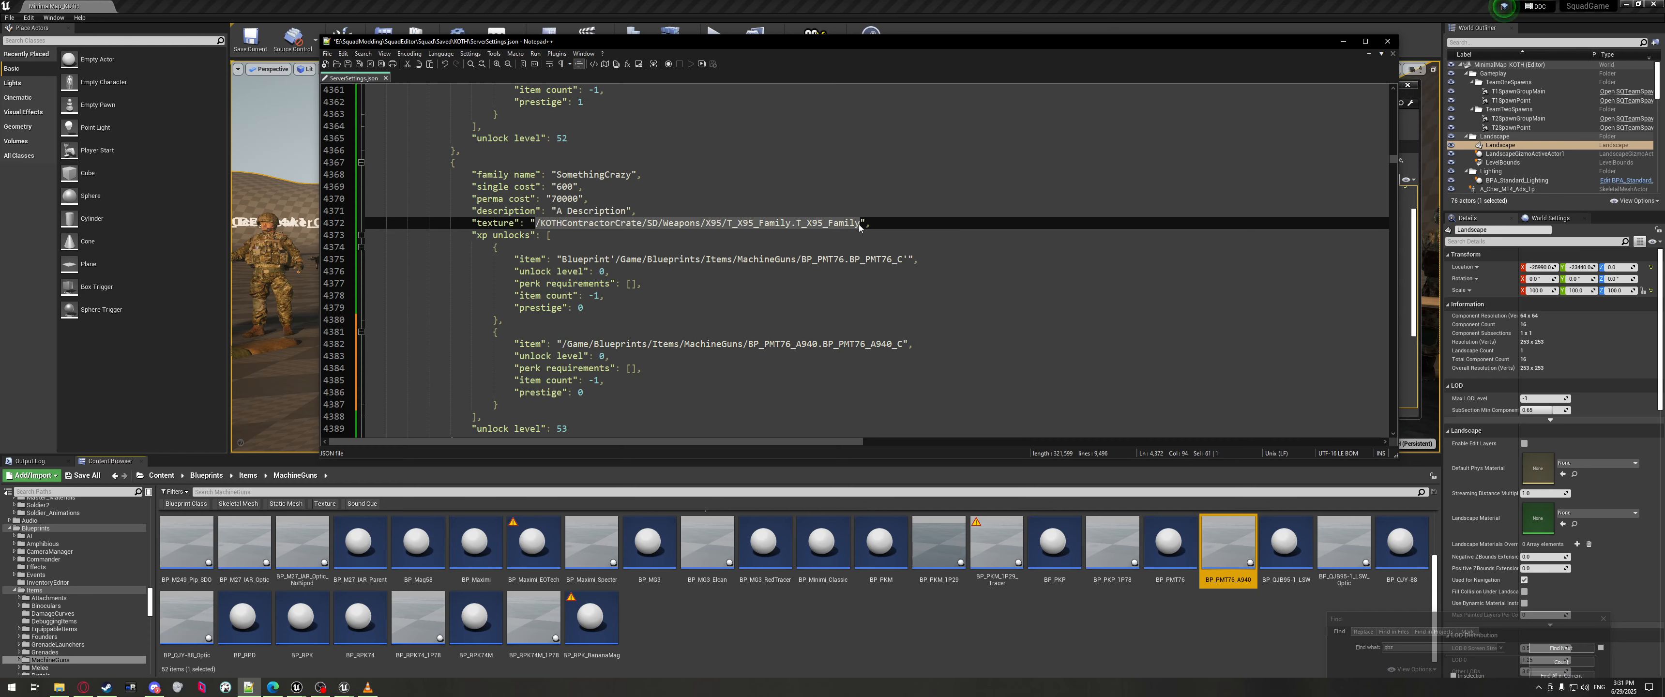
key("BackSpace")
double_click(593, 175)
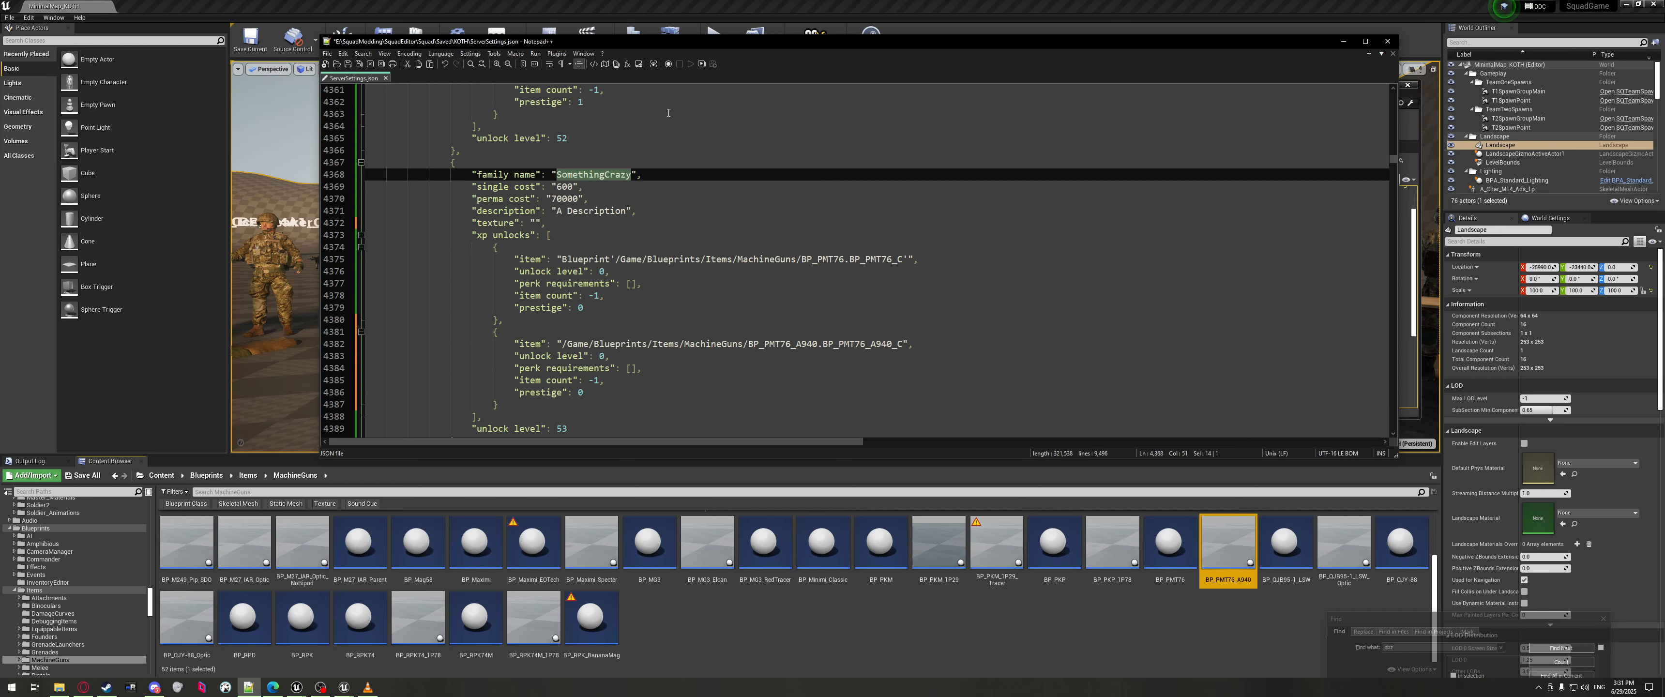
type("PMT76")
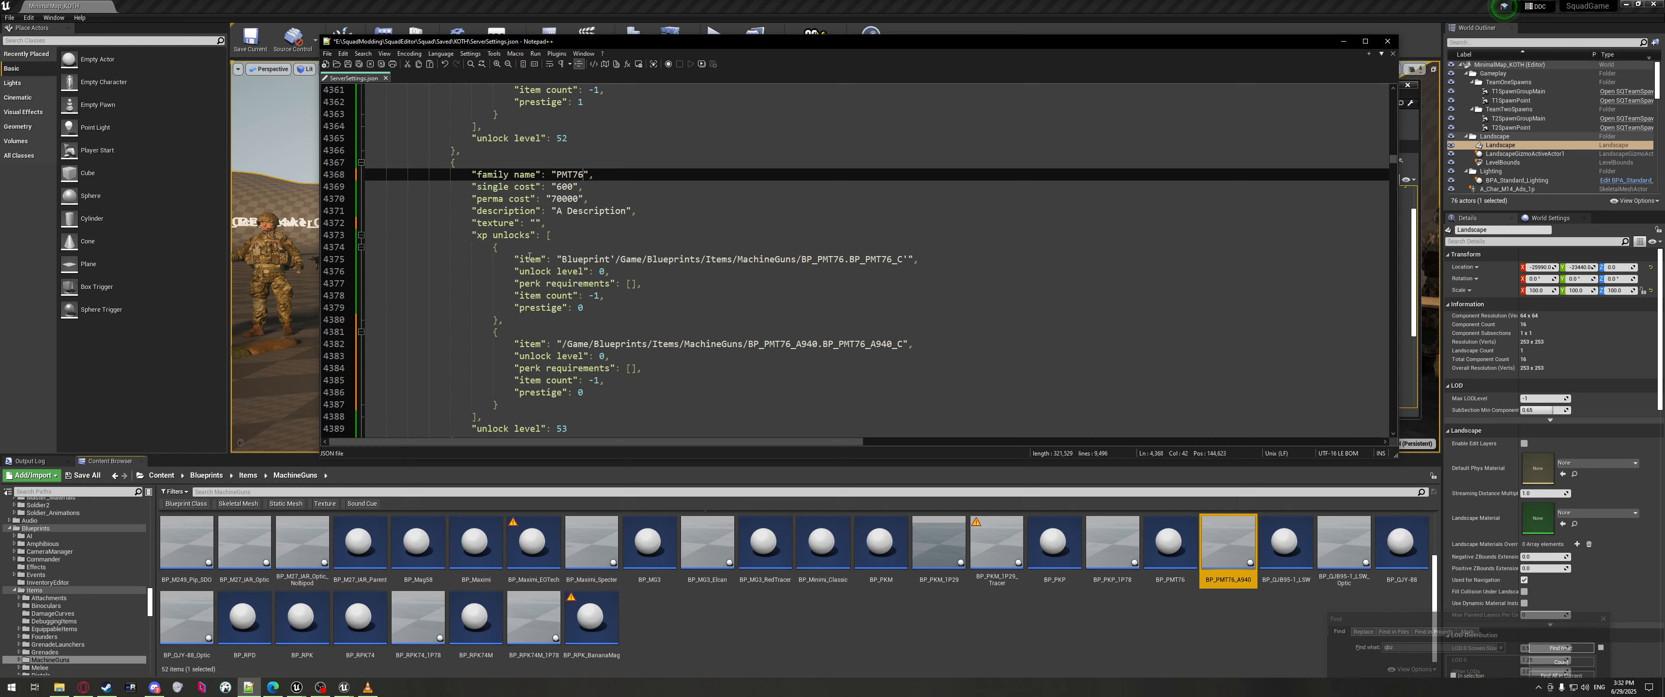
left_click(1187, 543)
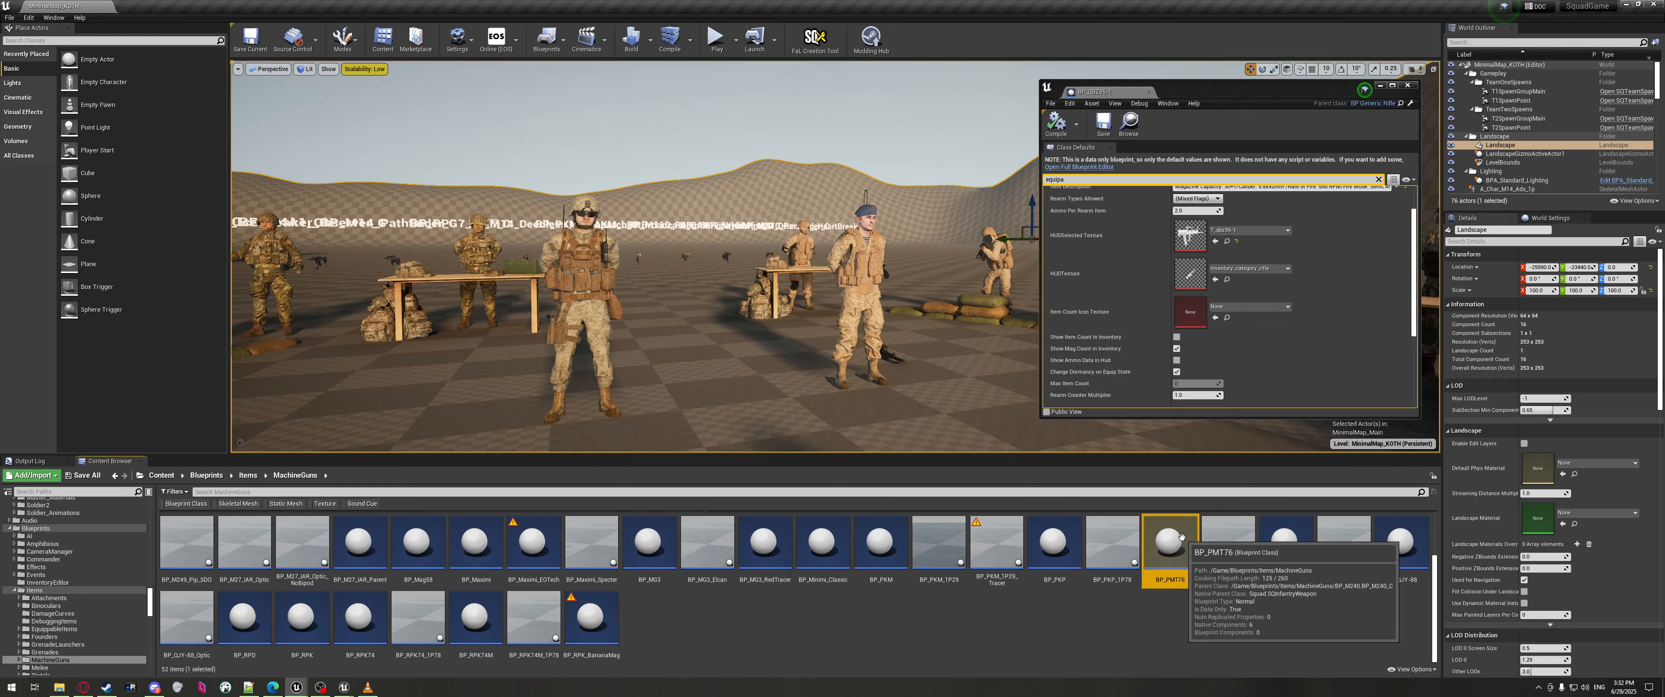
Open BP_PMT76, filter its Class Defaults for 'selected', and browse to the mag58 HUD texture.
double_click(1181, 536)
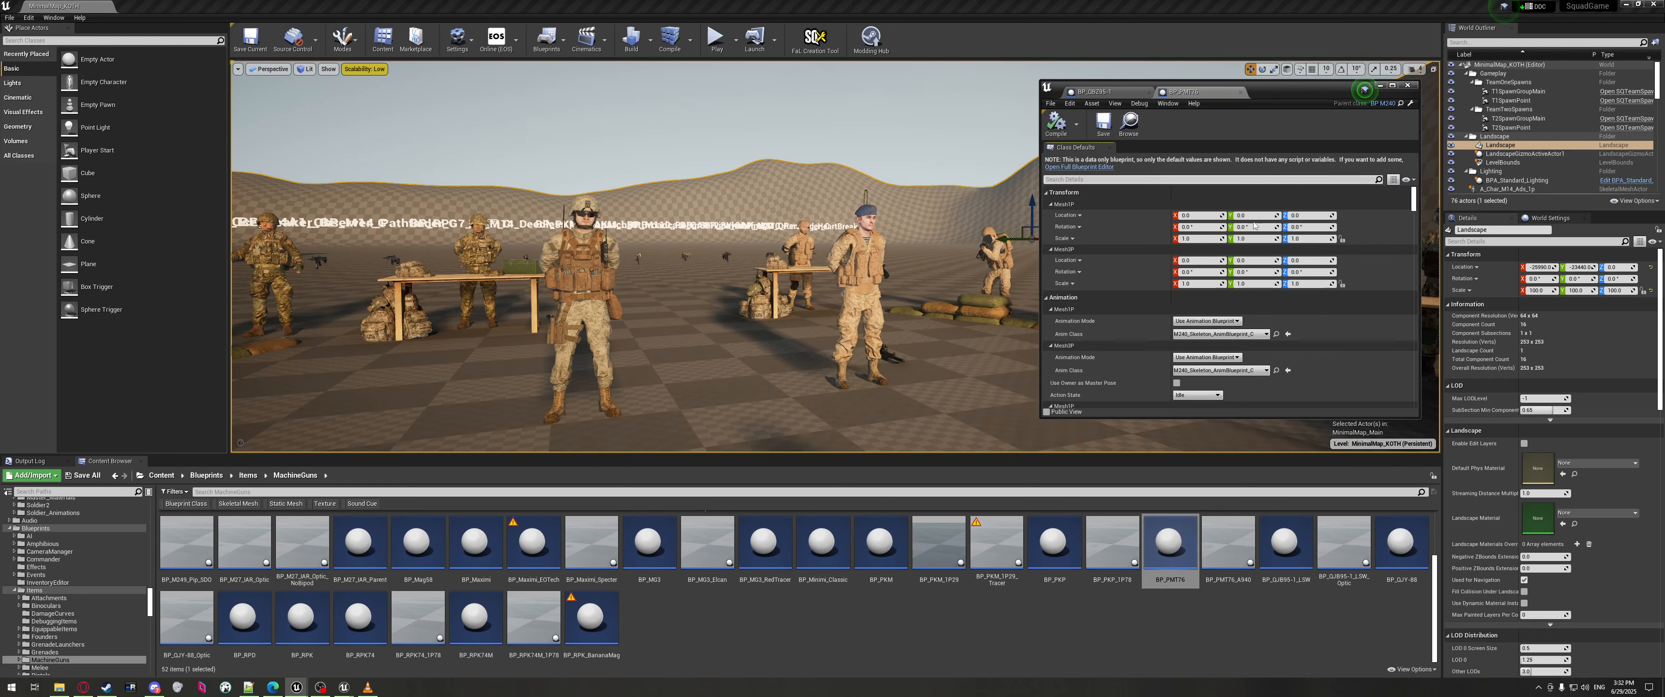
scroll(1247, 259, "down", 15)
scroll(1231, 288, "down", 10)
scroll(1260, 291, "down", 10)
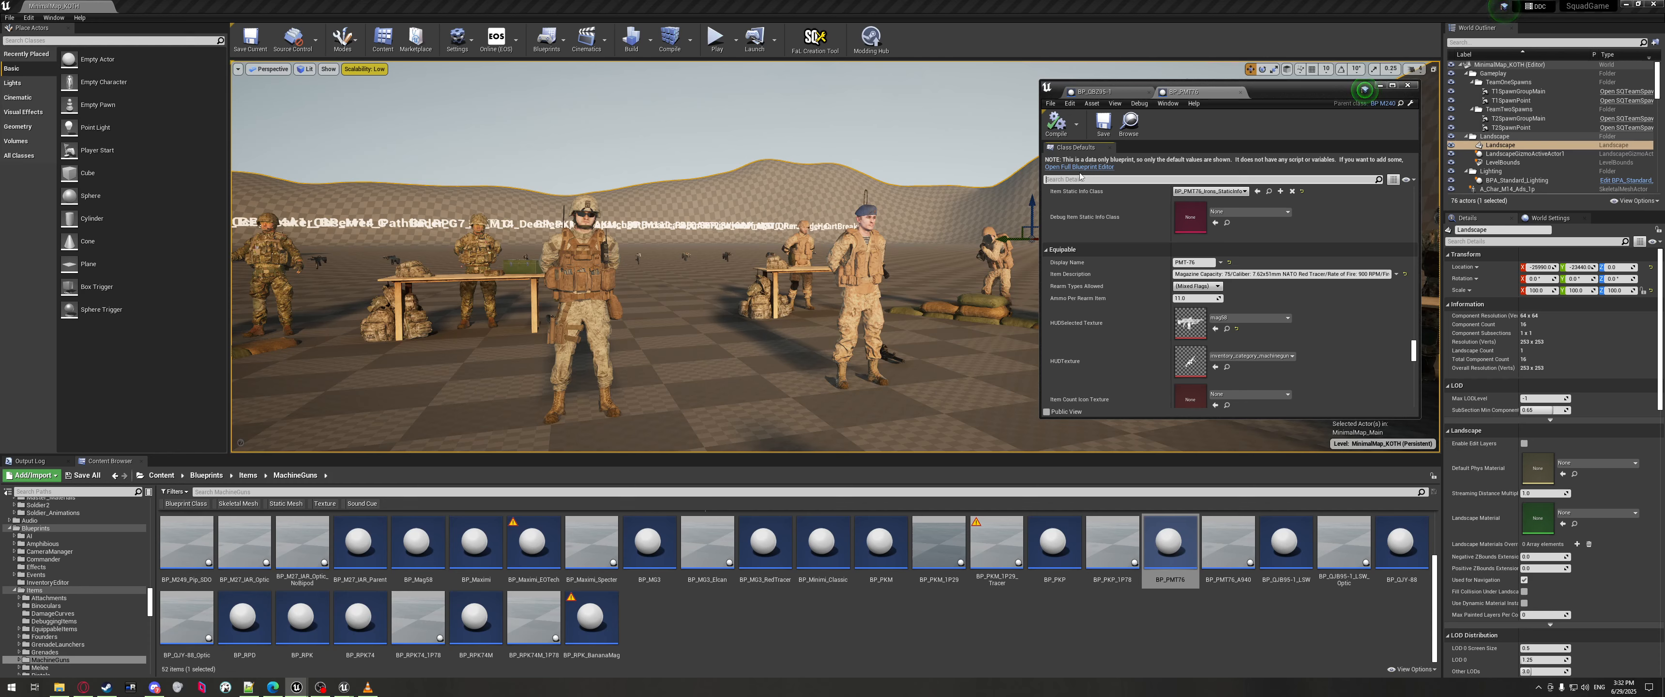
type("d")
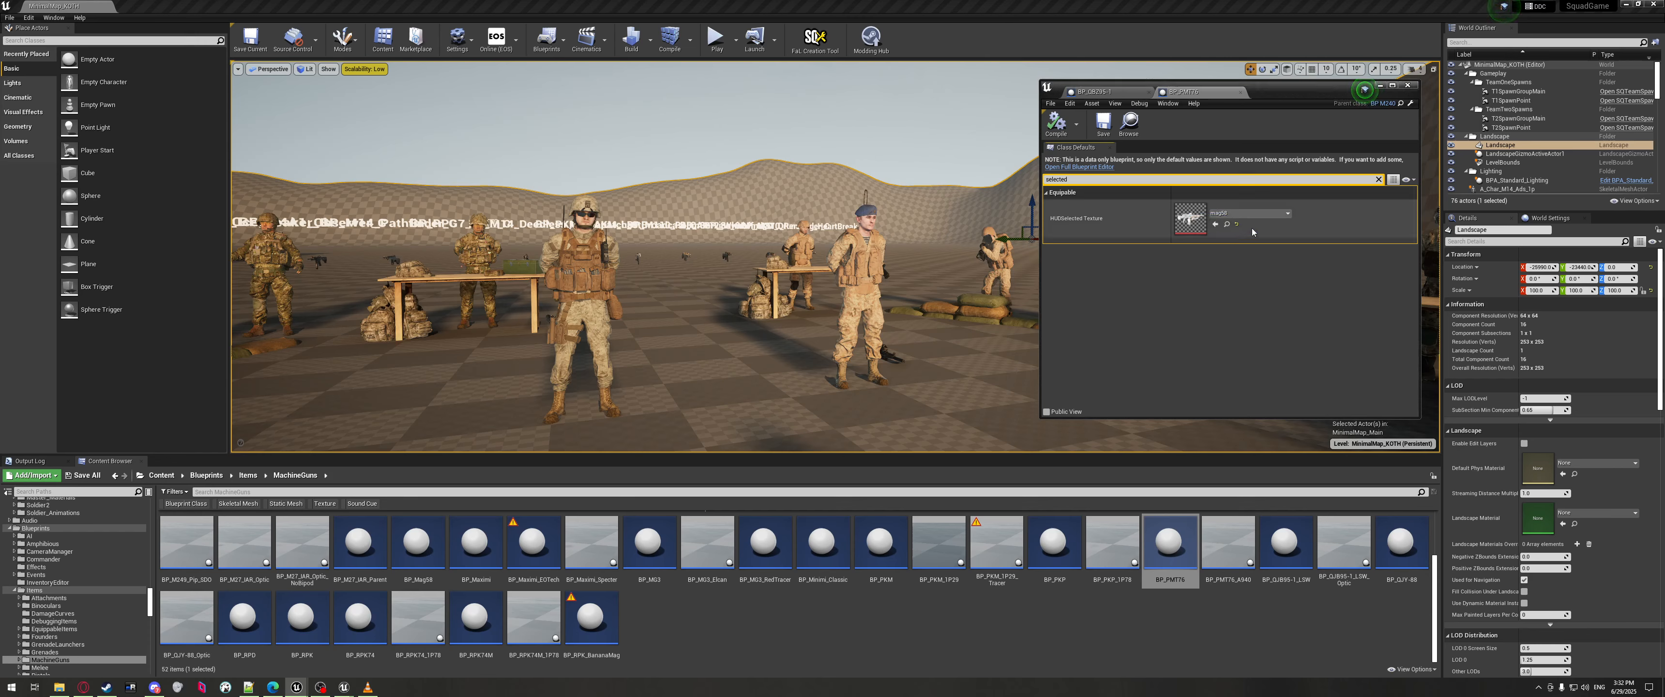
left_click(1227, 224)
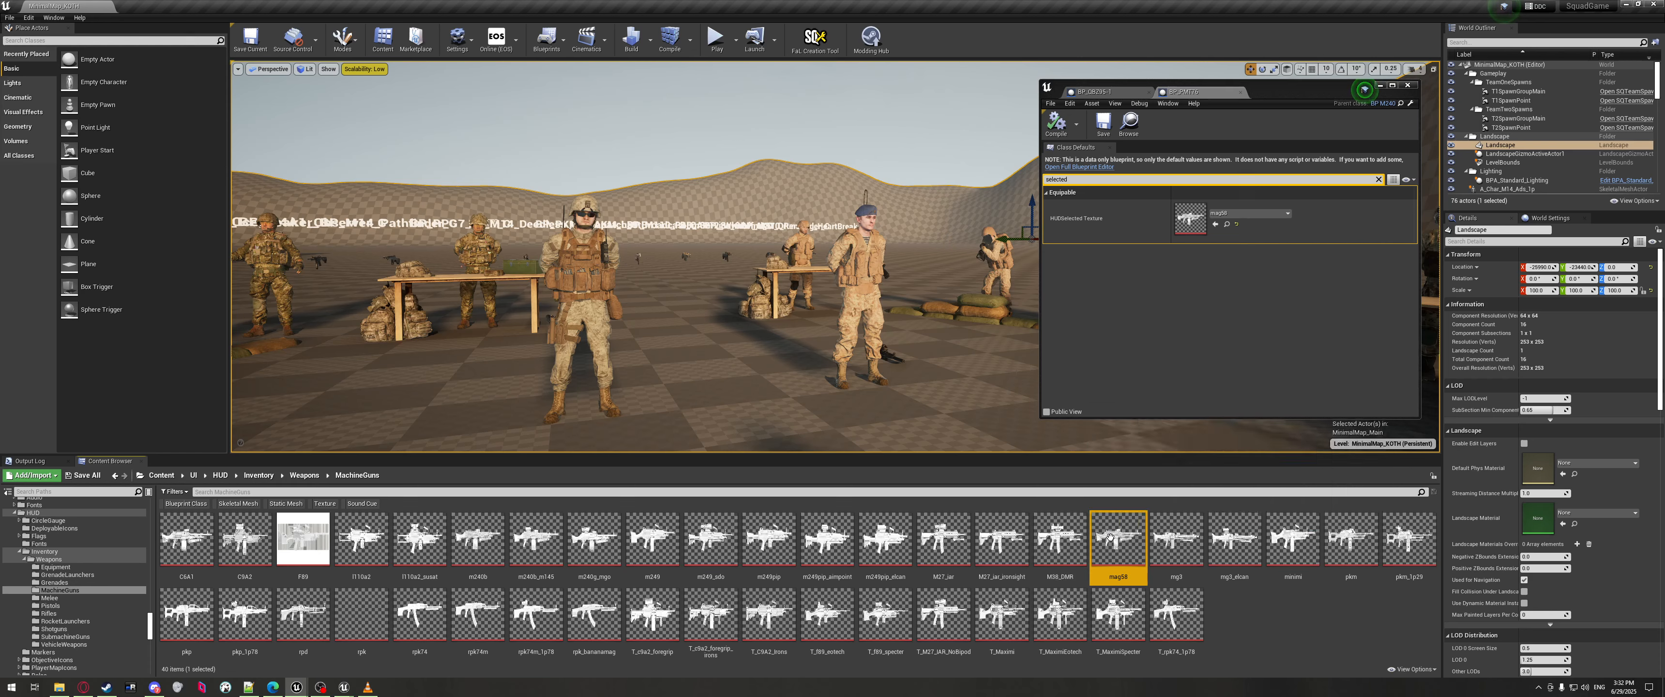
Paste the copied mag58 HUDSelected Texture reference into the PMT76 entry's texture value.
right_click(1183, 204)
left_click(1206, 213)
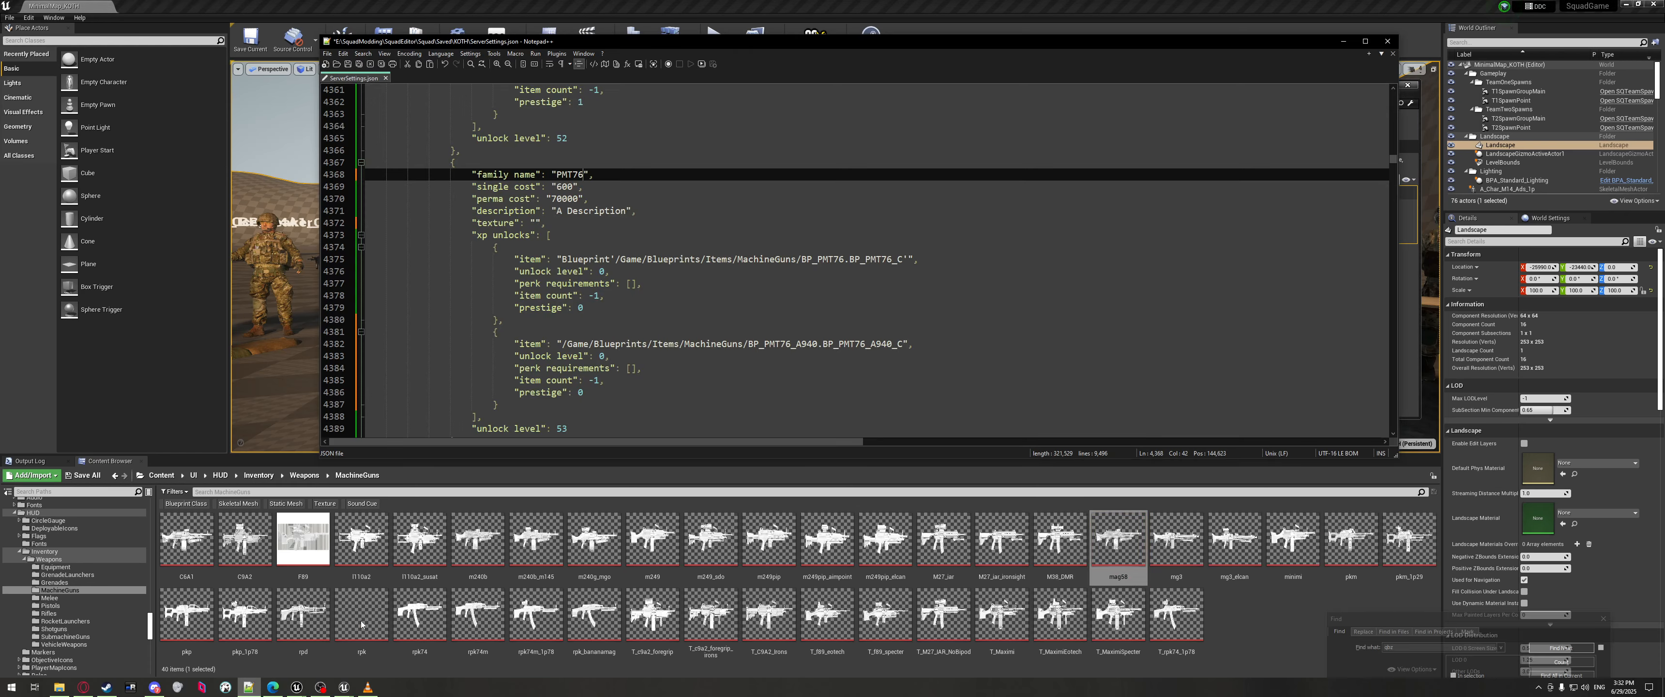
left_click(249, 686)
left_click(542, 223)
key("ctrl+v")
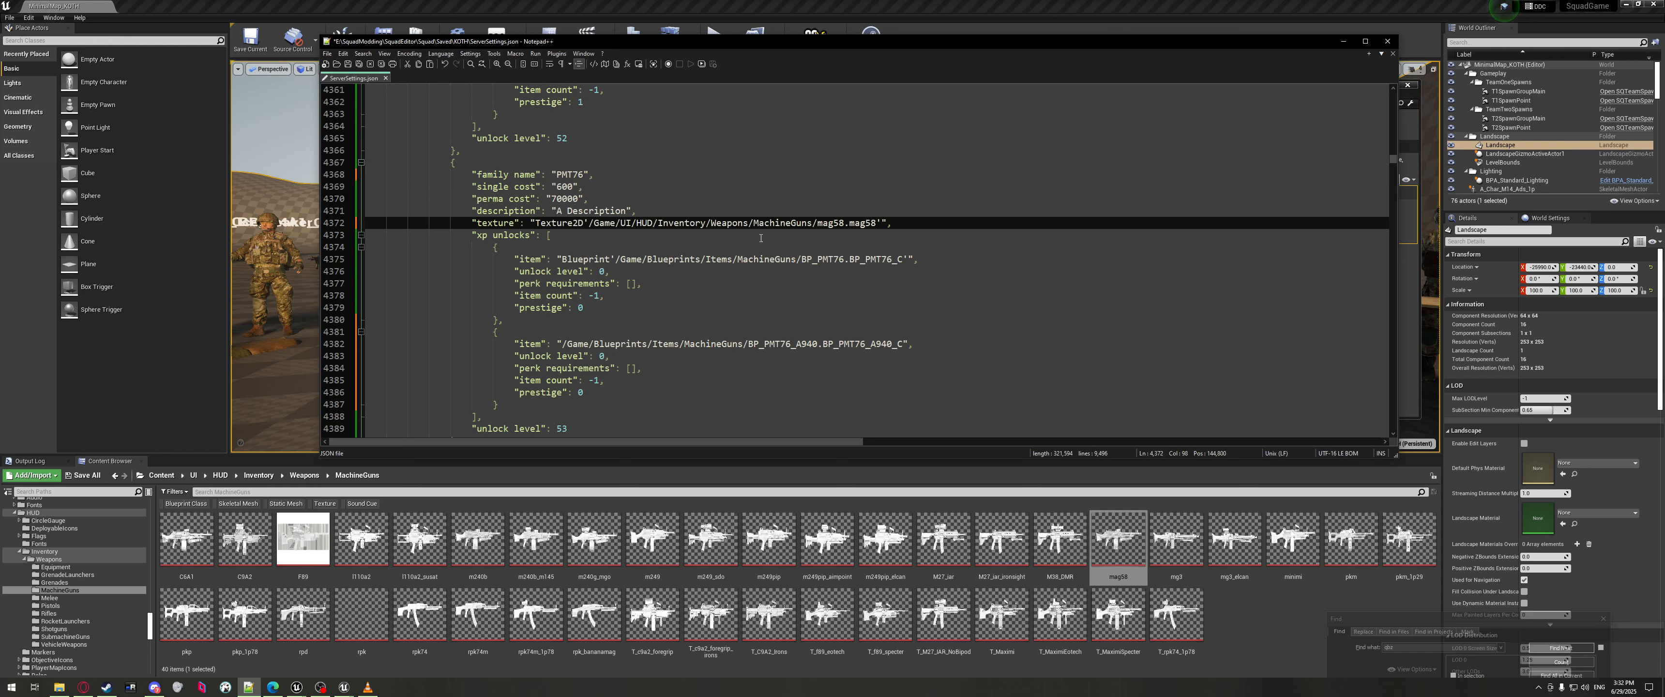
left_click(638, 259)
left_click_drag(537, 223, 587, 223)
left_click(724, 271)
left_click(878, 223)
left_click(524, 238)
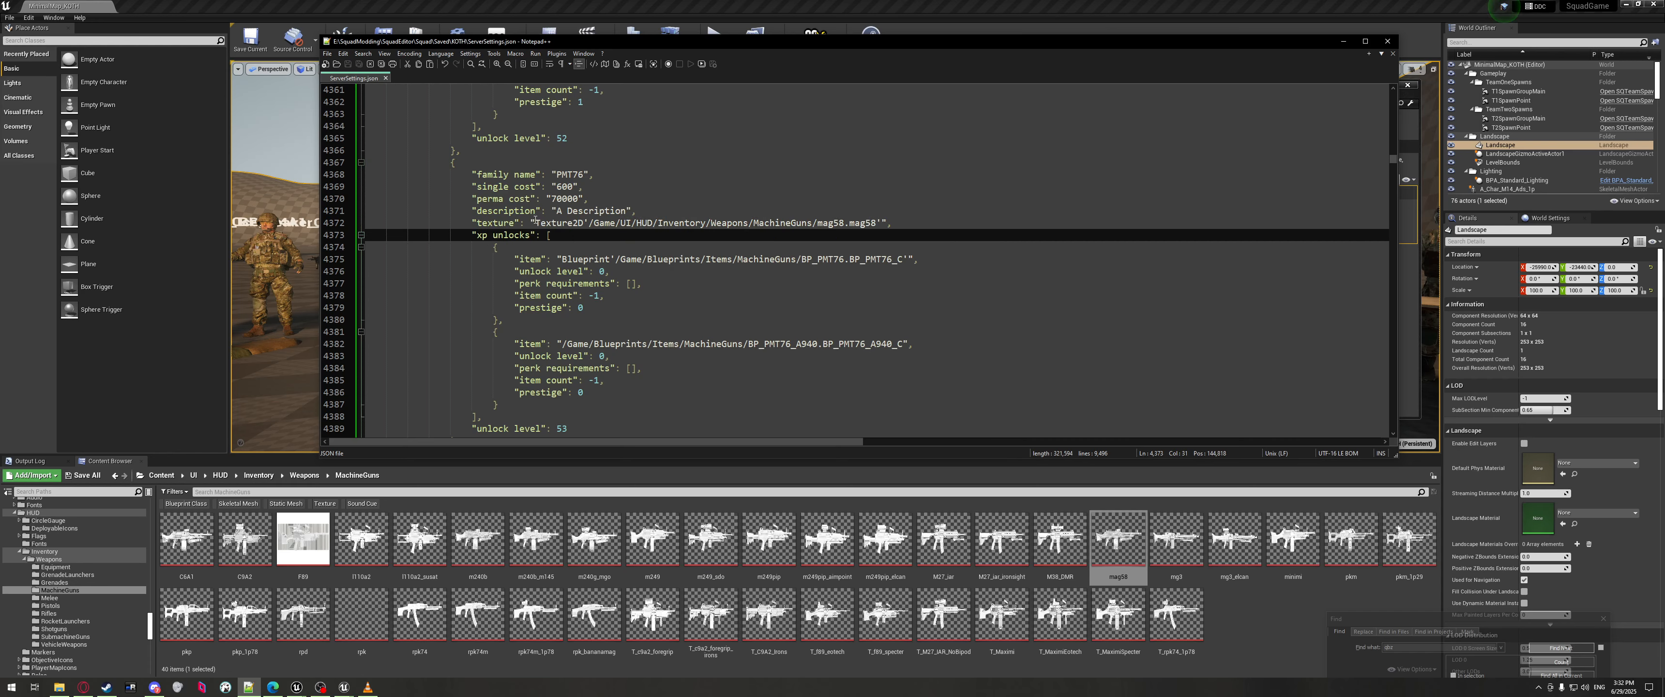
left_click_drag(536, 223, 856, 223)
left_click(831, 245)
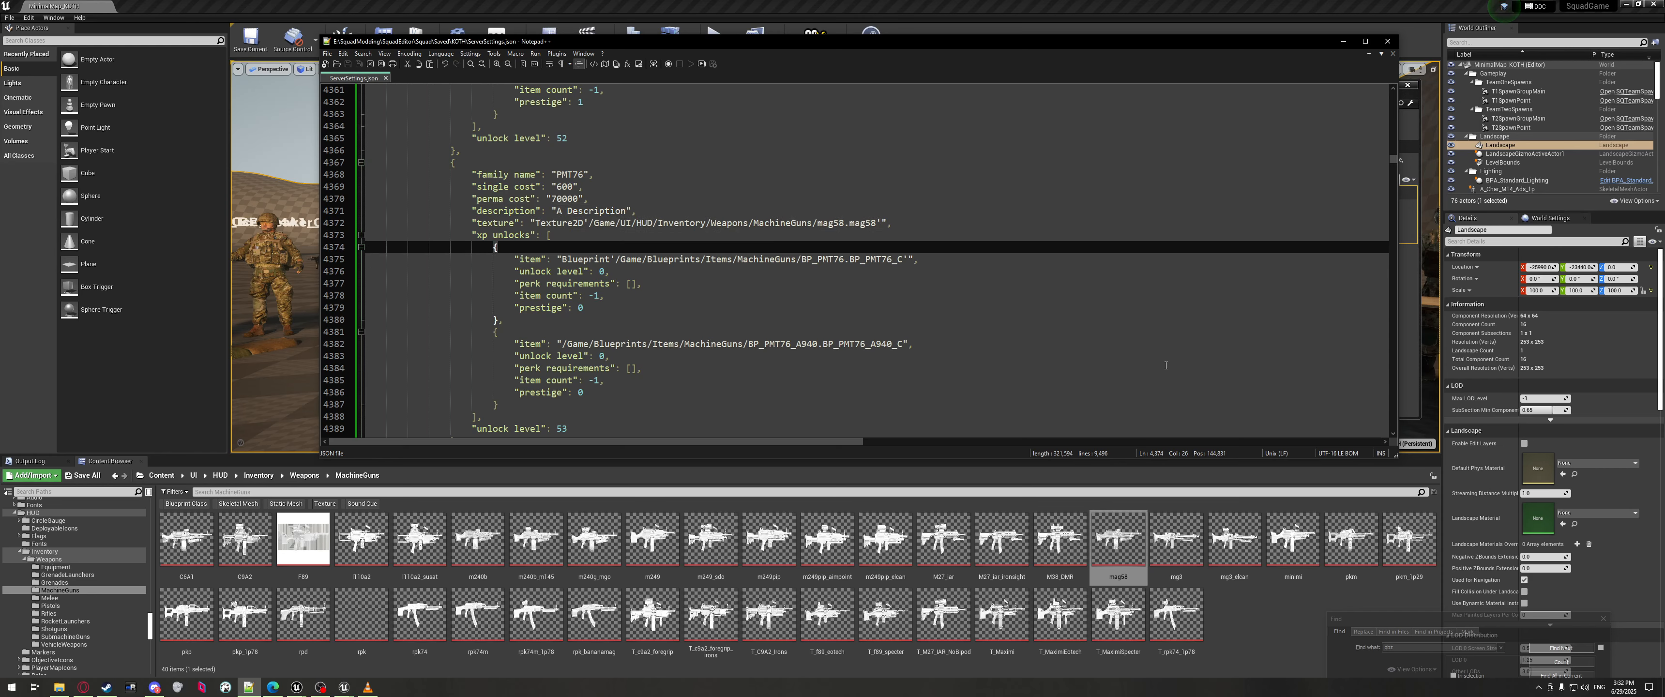
Review BP_PMT76's unfiltered class defaults, then return to the PMT76 entry in Notepad++.
left_click(1162, 479)
left_click(1185, 272)
left_click(1377, 179)
scroll(1204, 312, "down", 5)
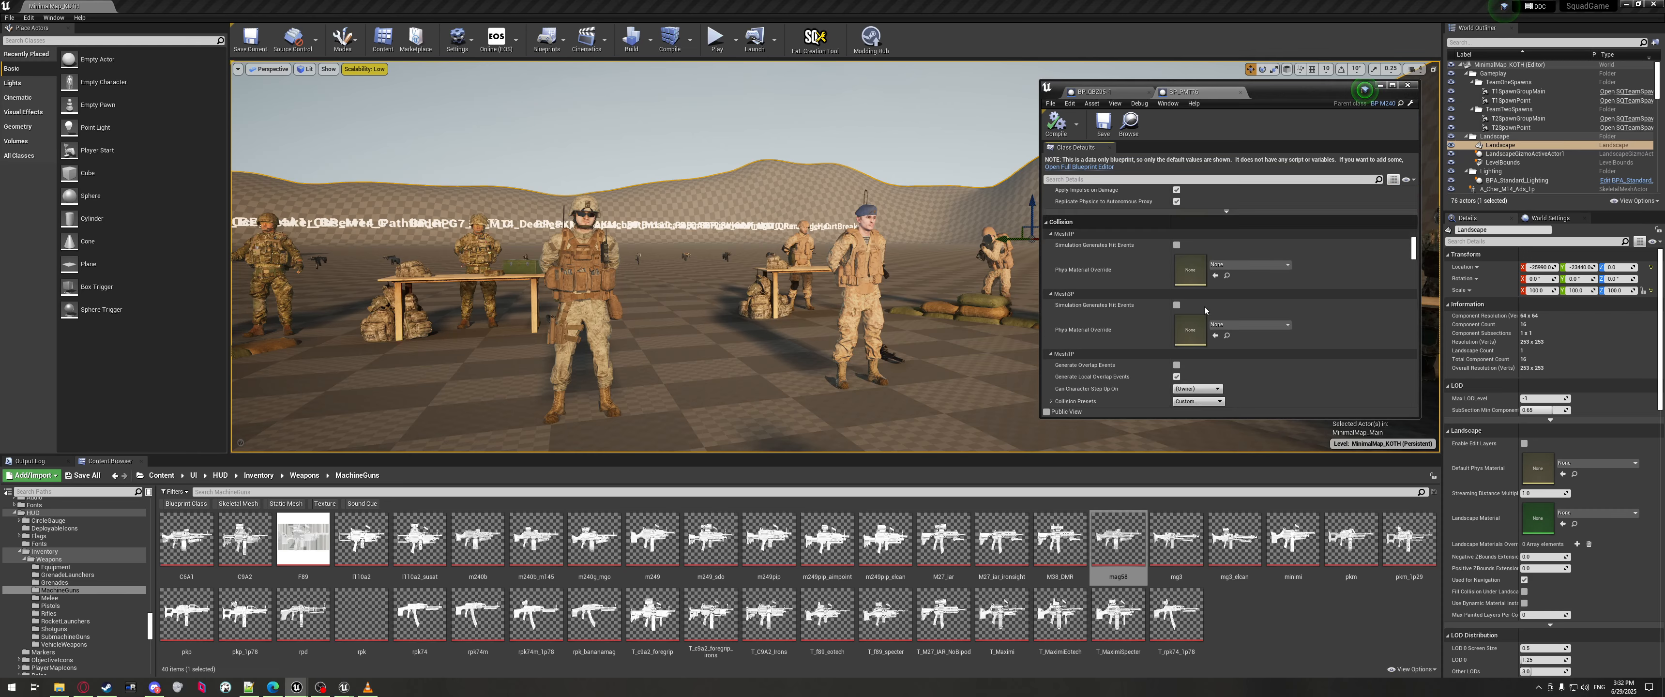
scroll(1205, 311, "down", 10)
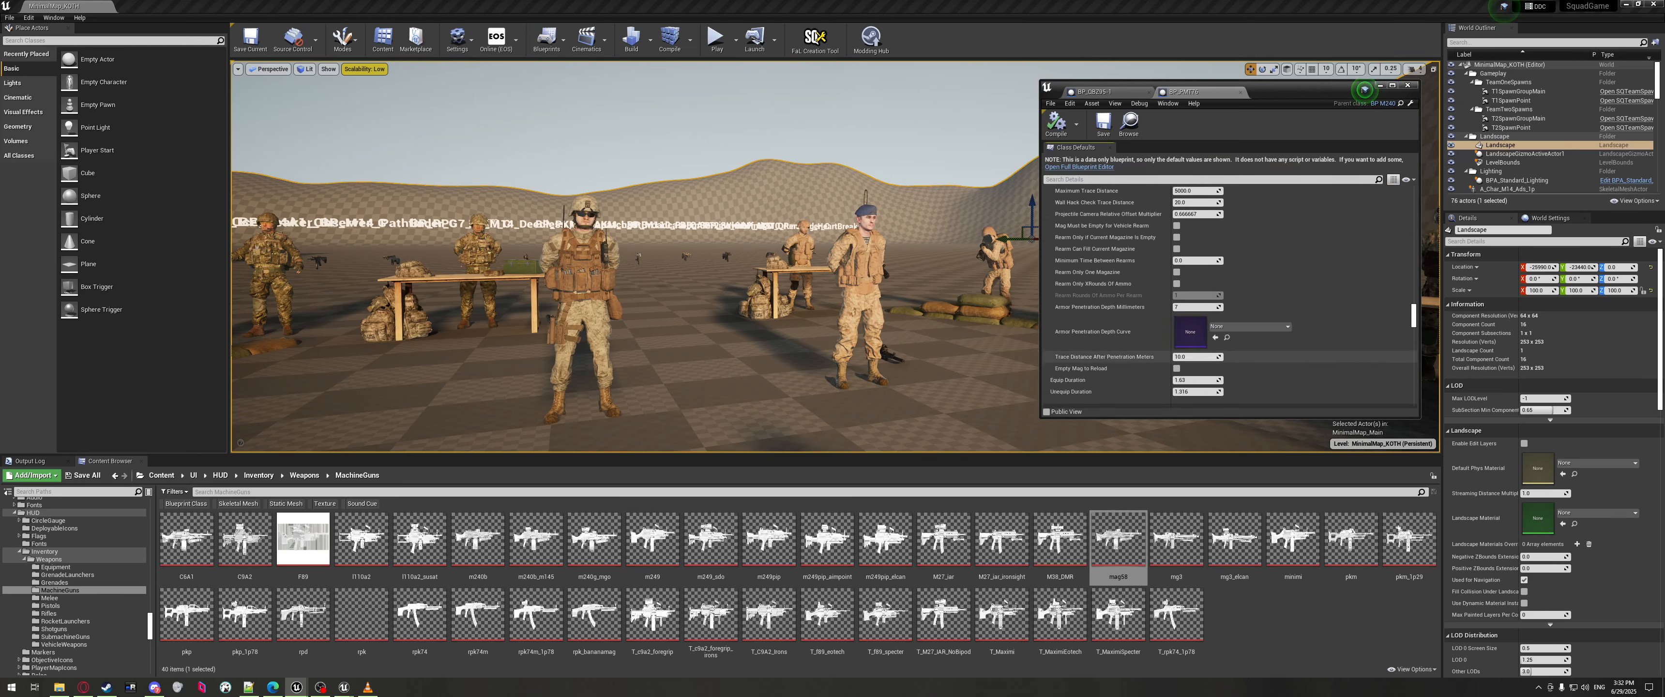
scroll(1087, 268, "down", 10)
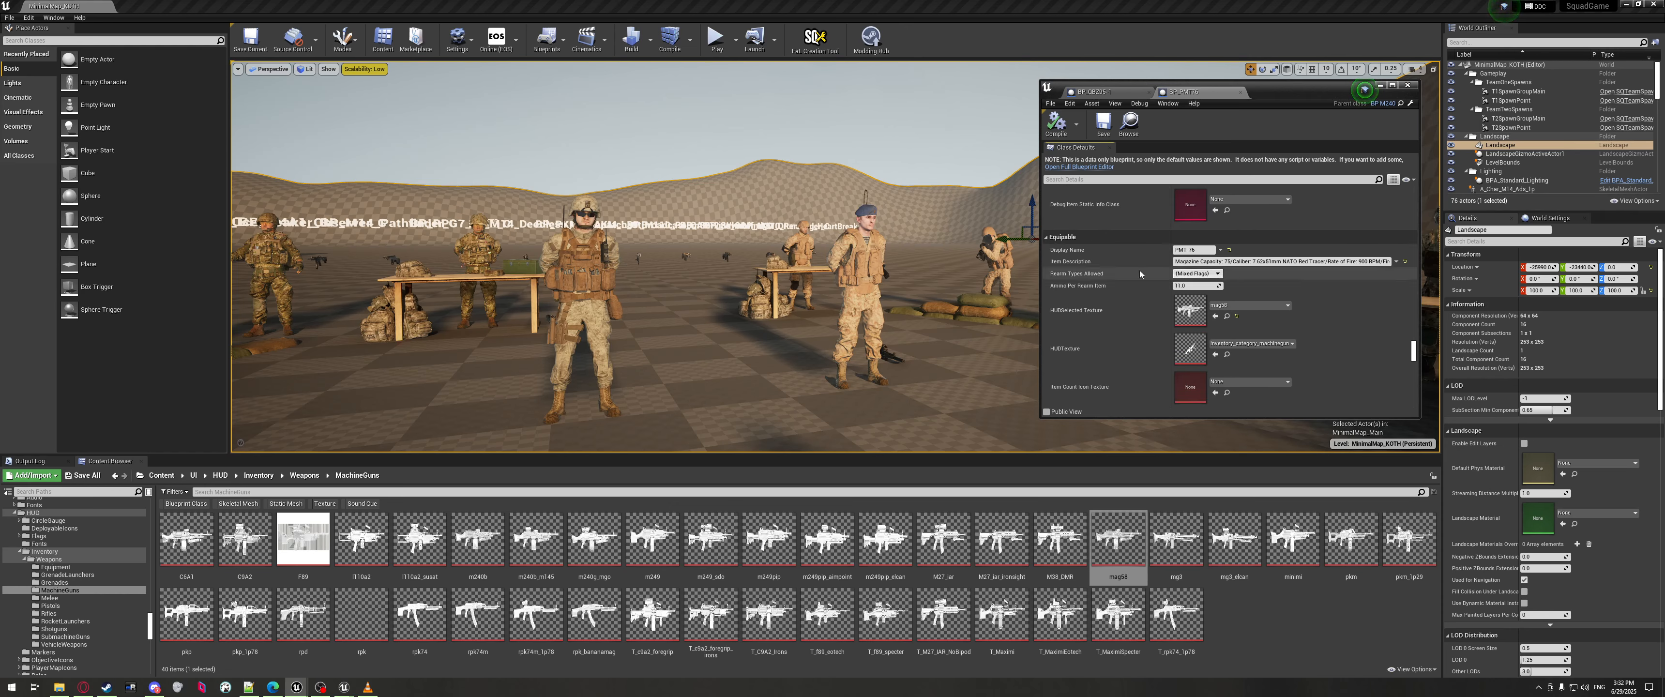
left_click(248, 687)
scroll(602, 299, "up", 3)
left_click(573, 308)
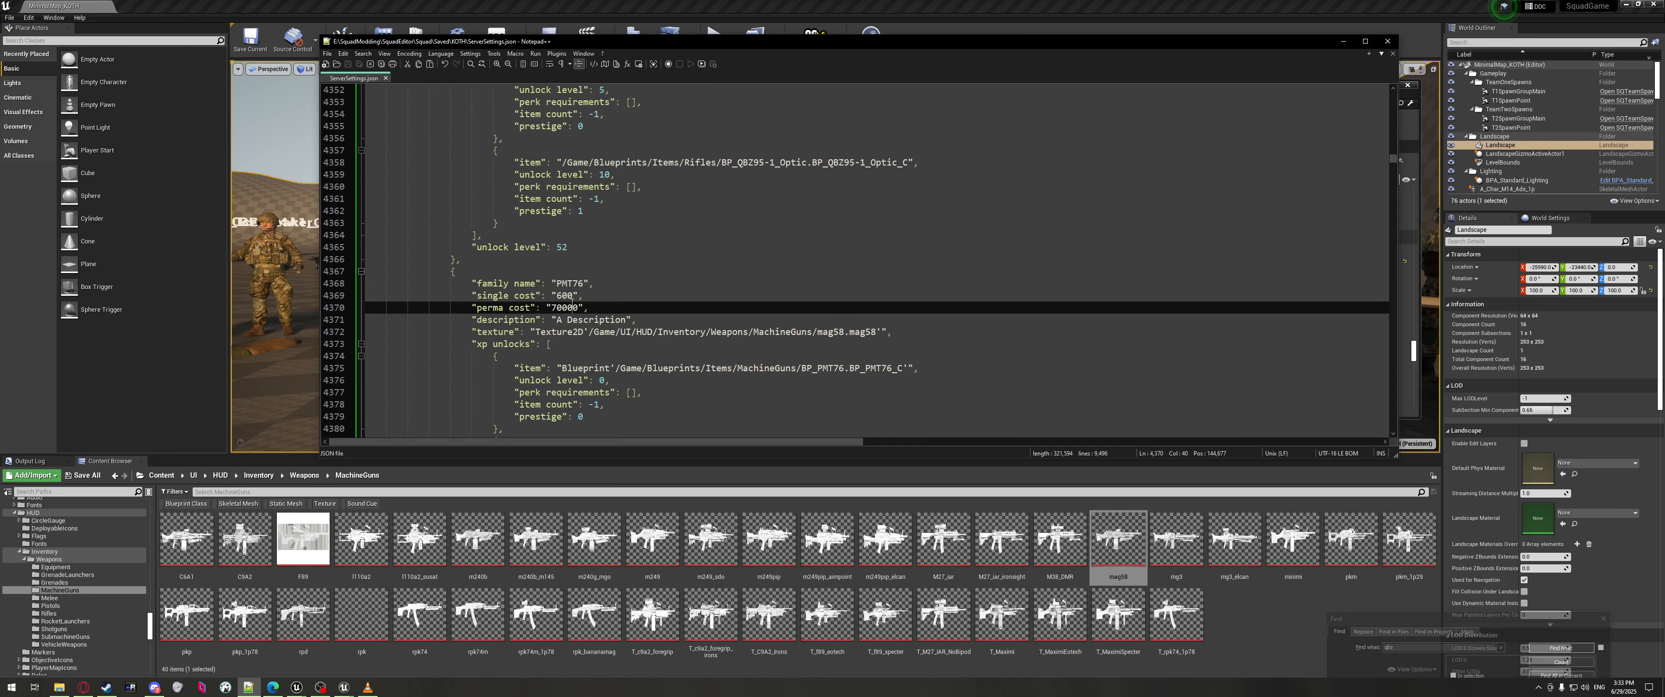
Extend the description to 'A Description about an pmt machine gun', save, and minimize Notepad++.
left_click_drag(556, 319, 624, 320)
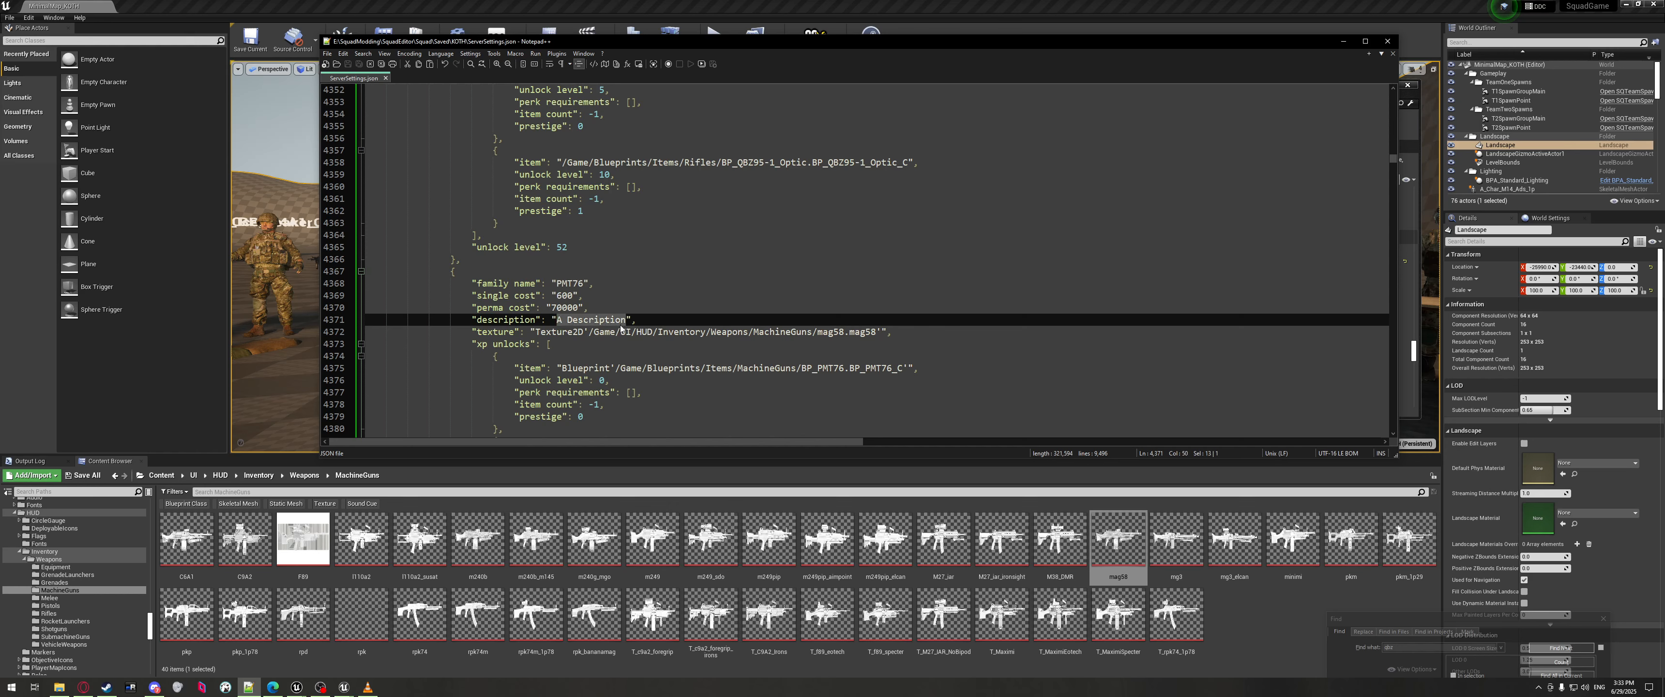
left_click(628, 319)
type("about ")
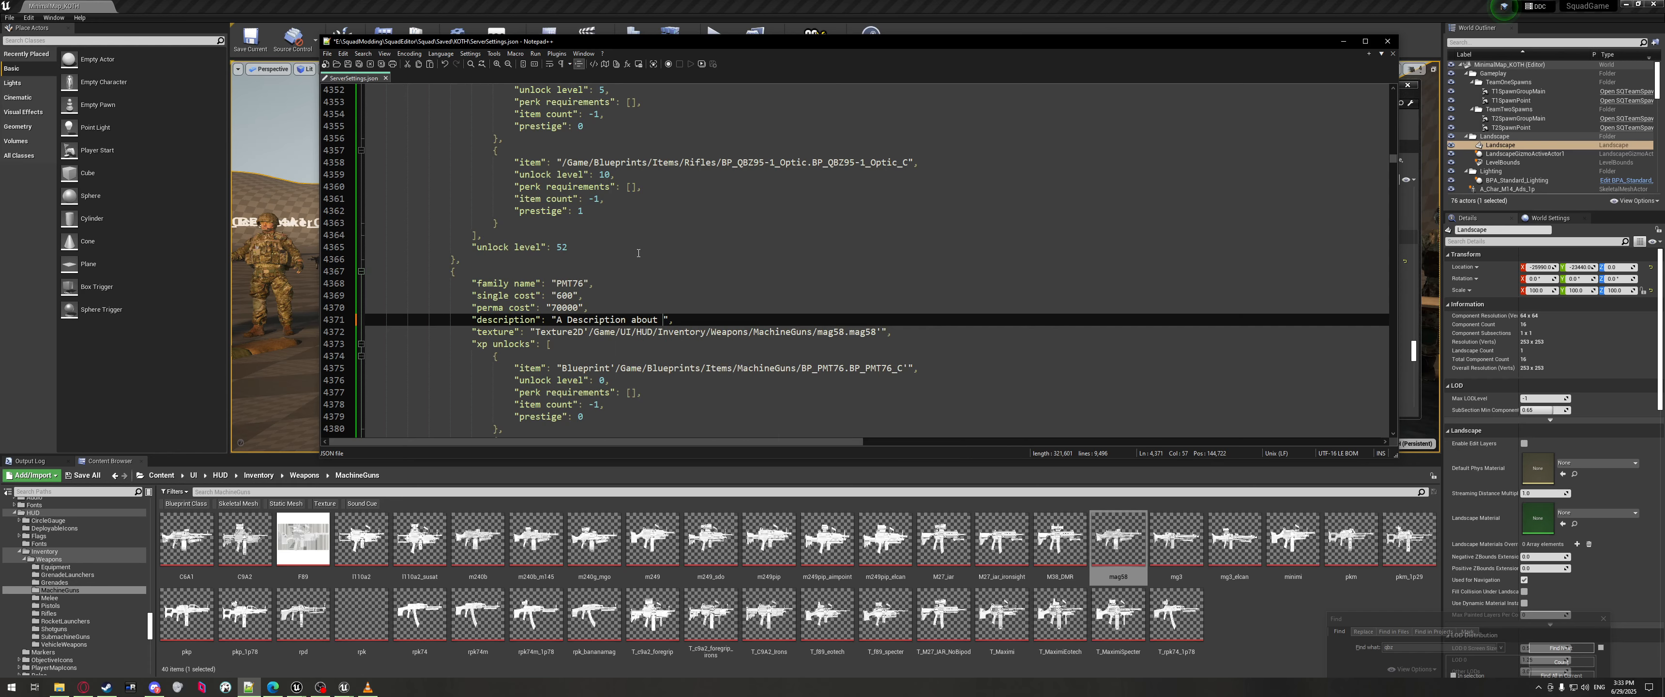
type("an pmt")
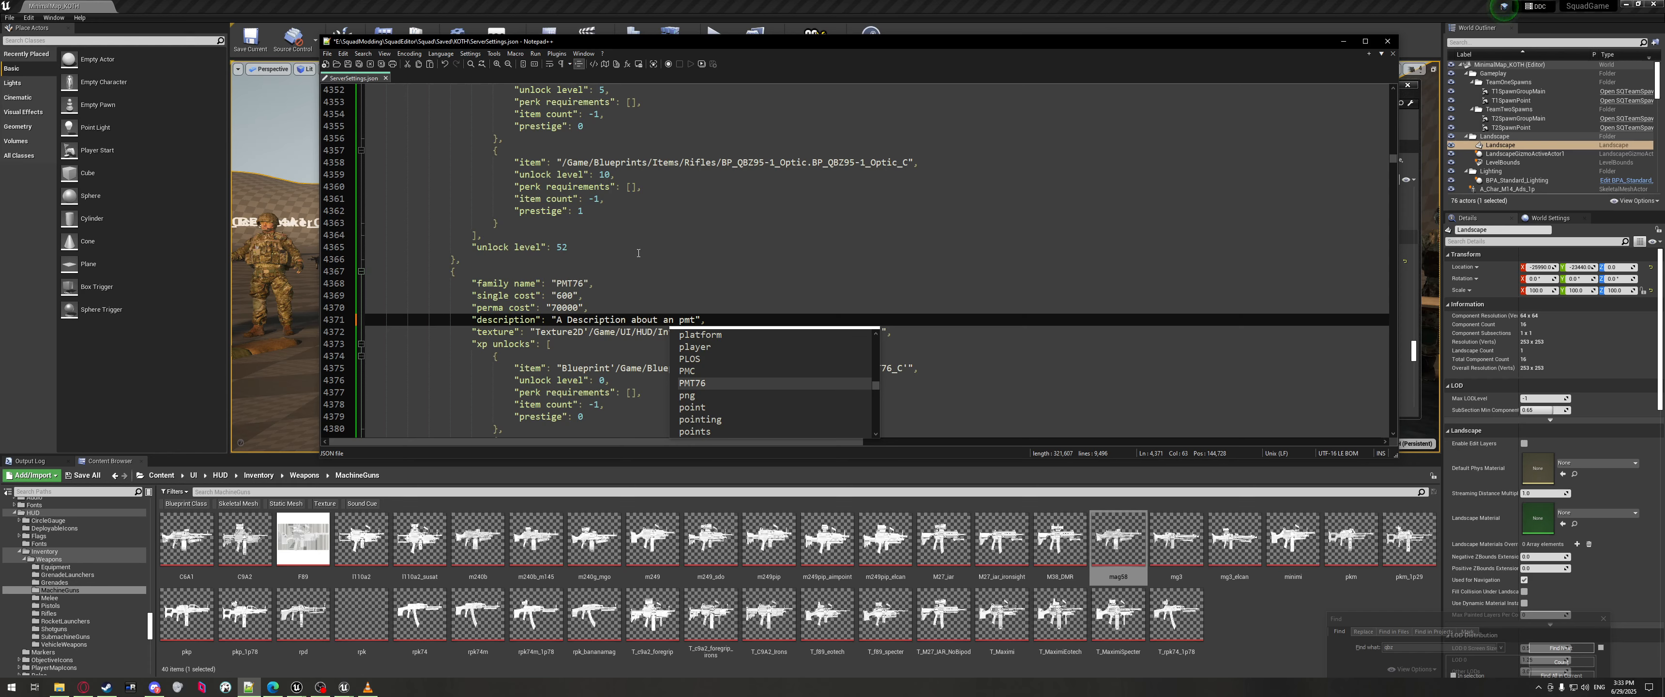
type(" machine")
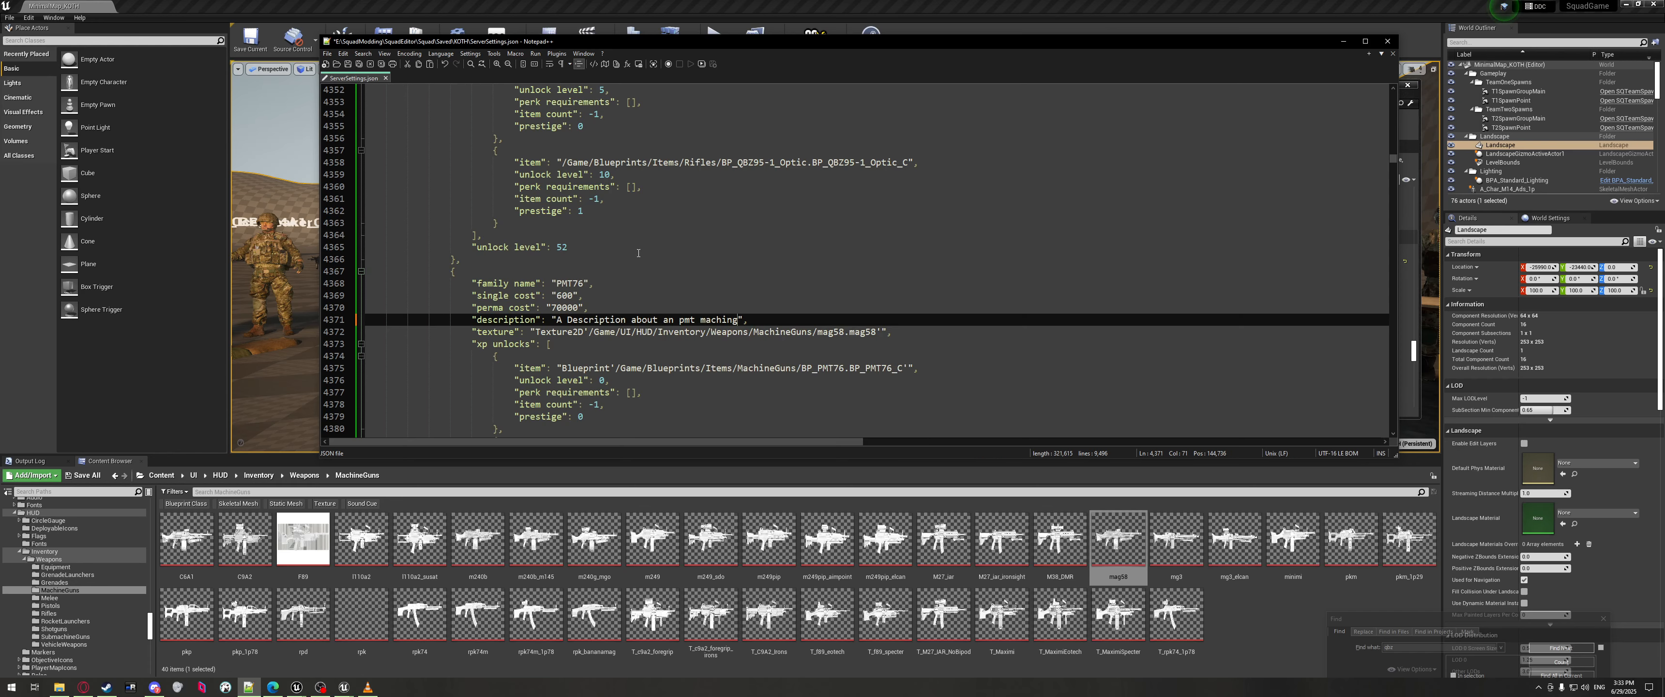
type(" gun")
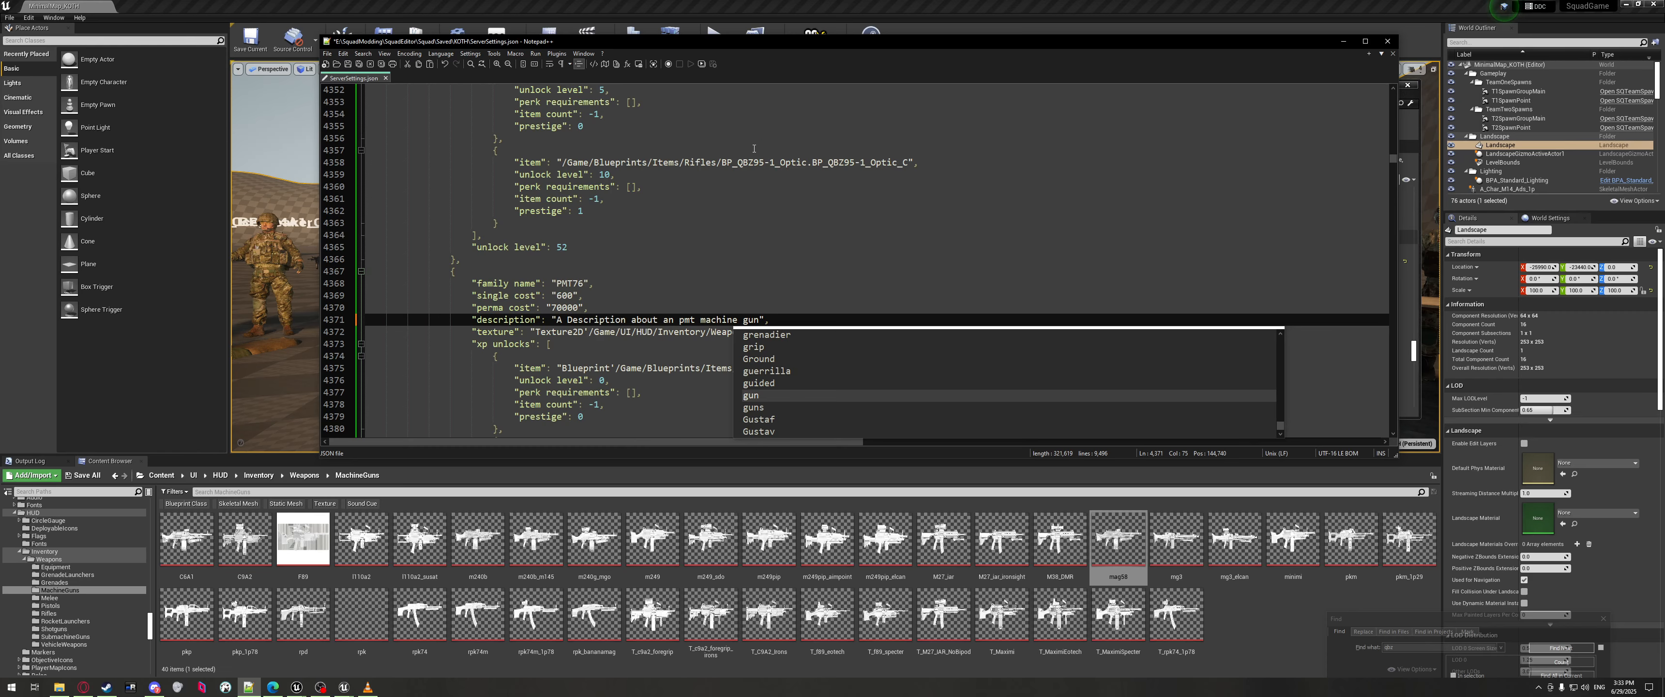
left_click_drag(802, 234, 834, 225)
key("ctrl+s")
left_click(1342, 41)
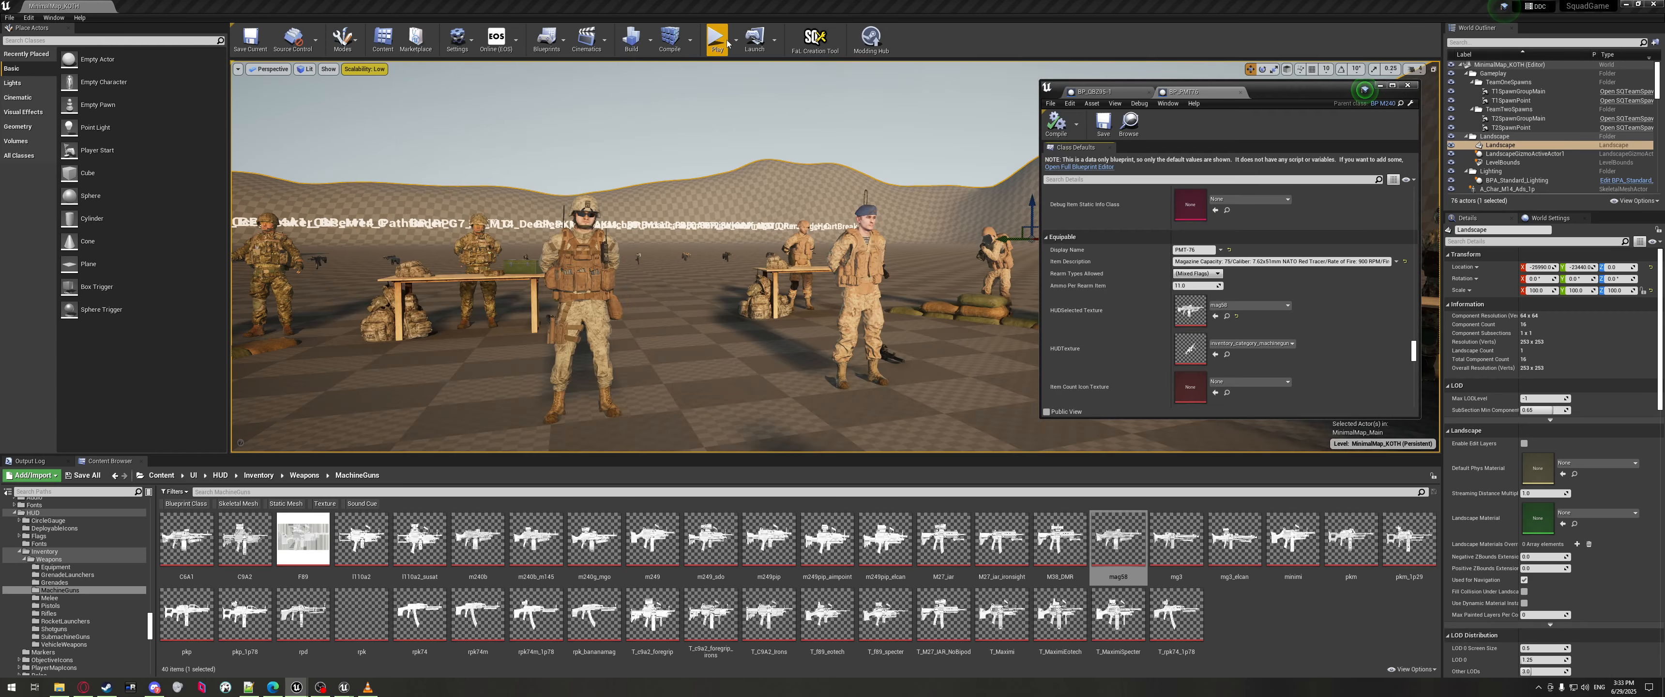
Start a play-in-editor test, run to the weapons table and buy a single PMT-76 for $600.
left_click(714, 36)
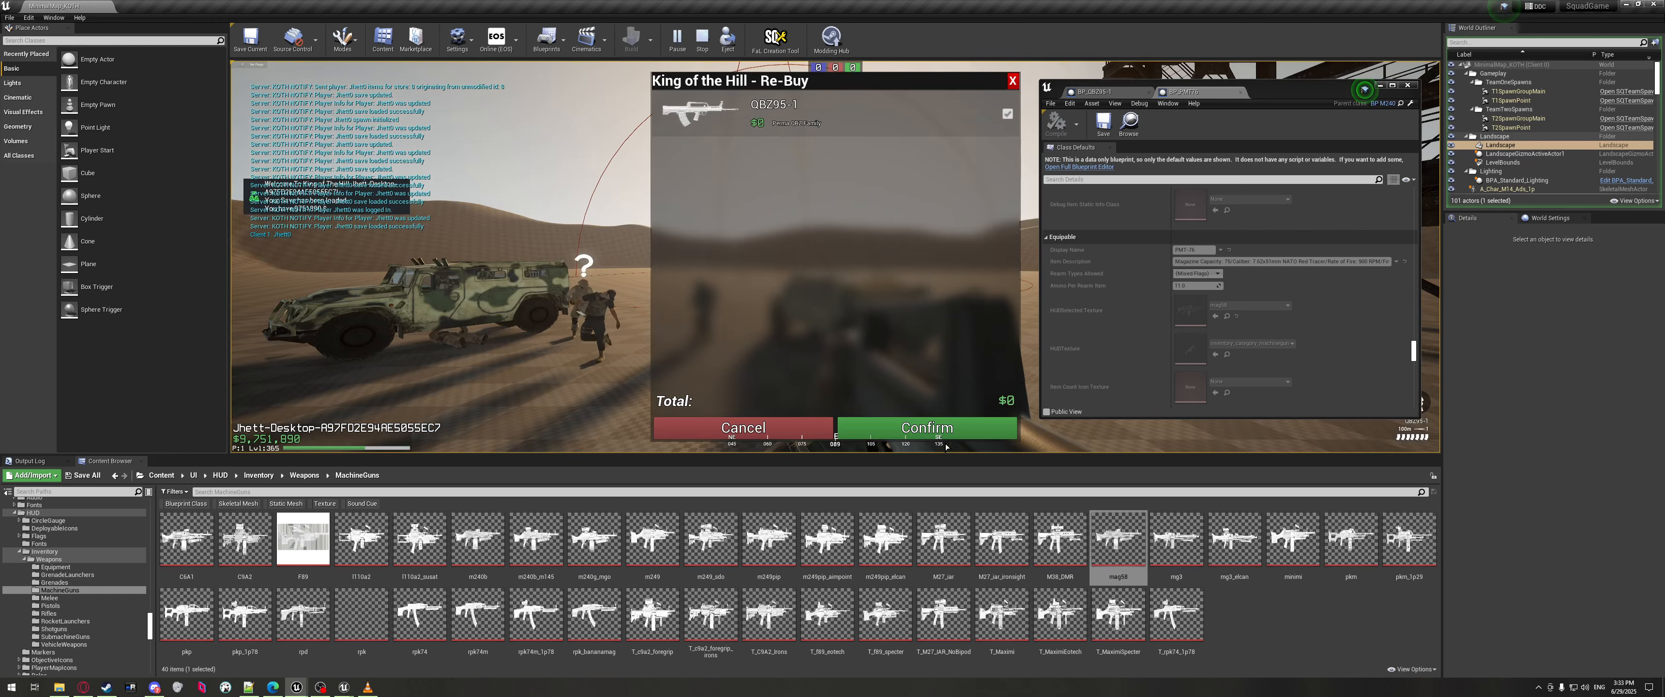
left_click(914, 425)
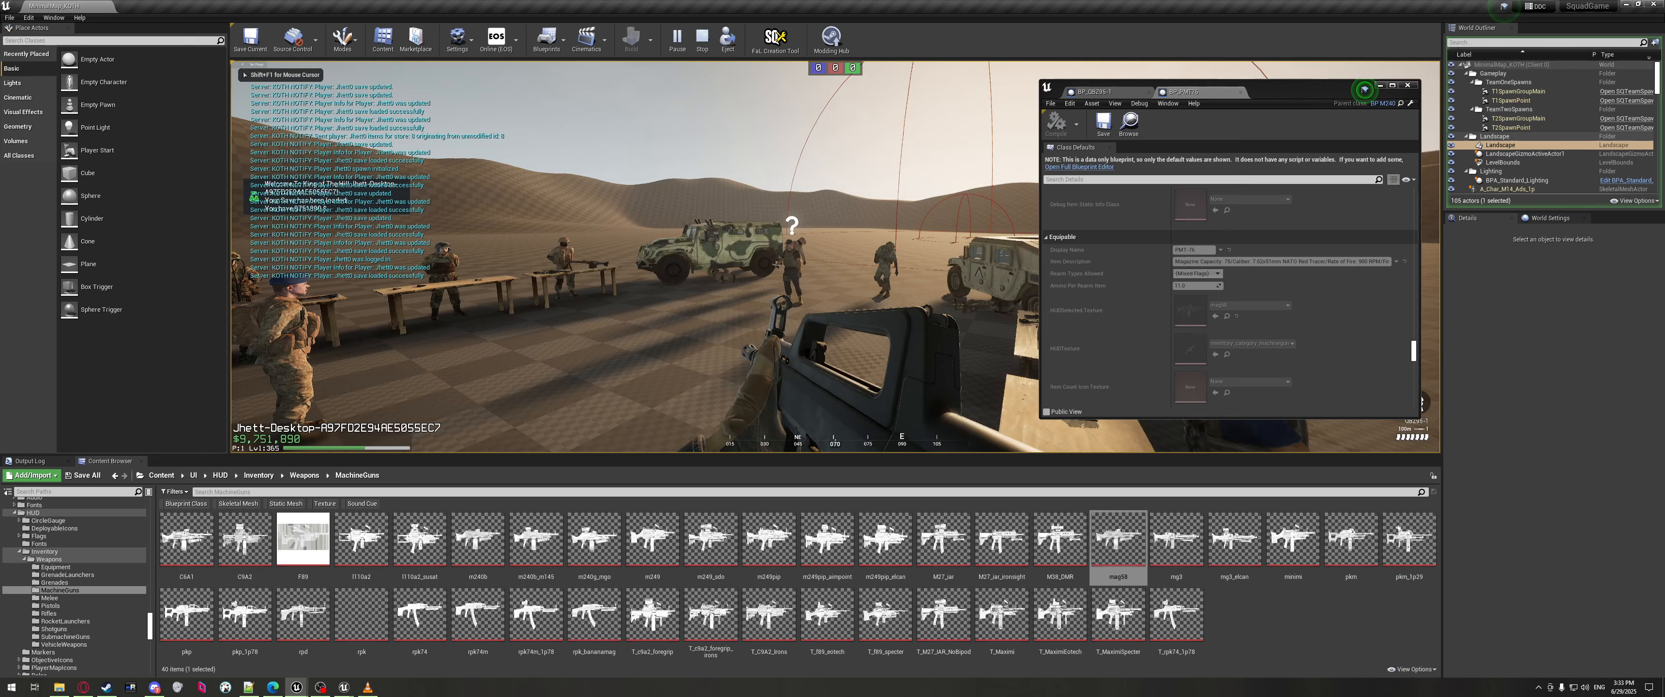
key("shift+w")
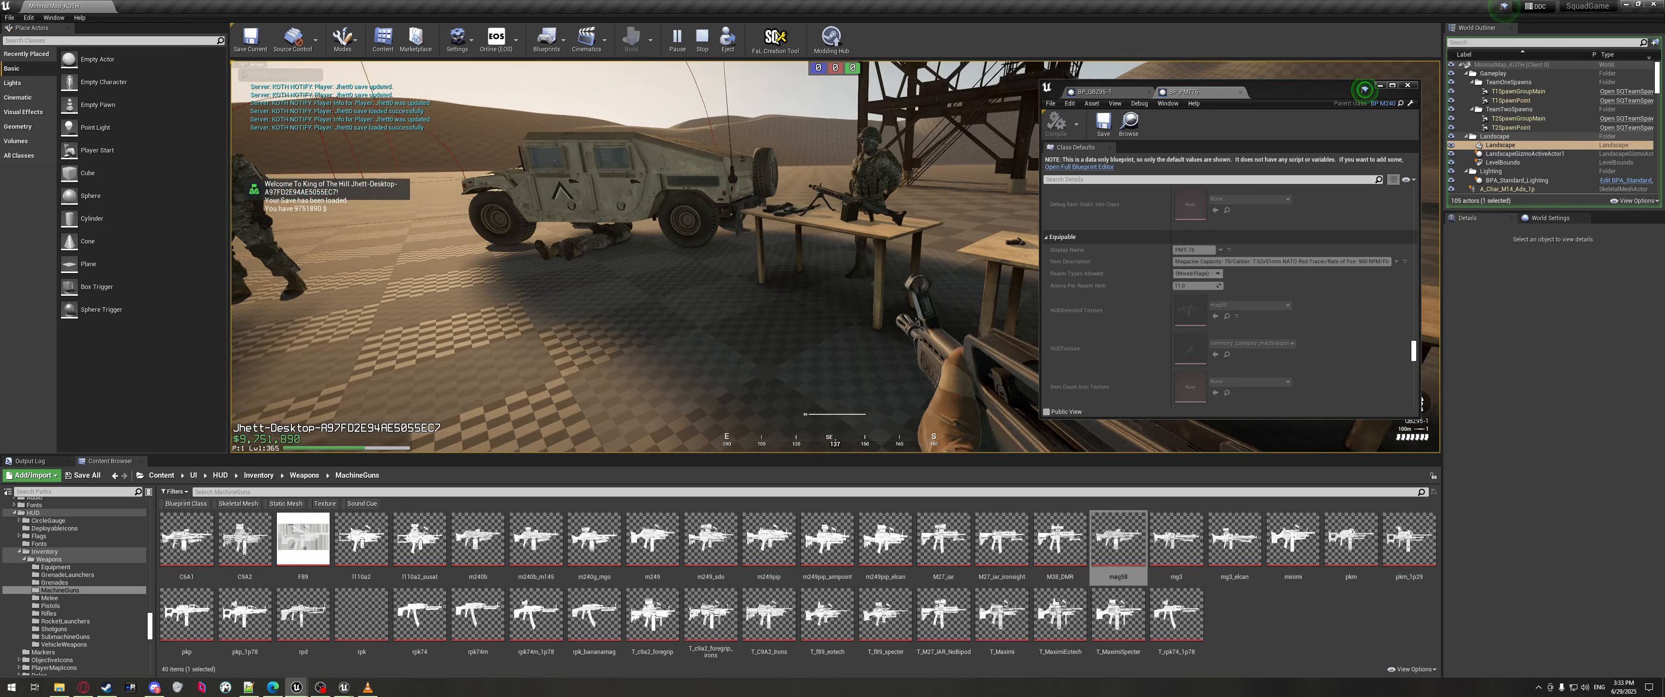
key("f")
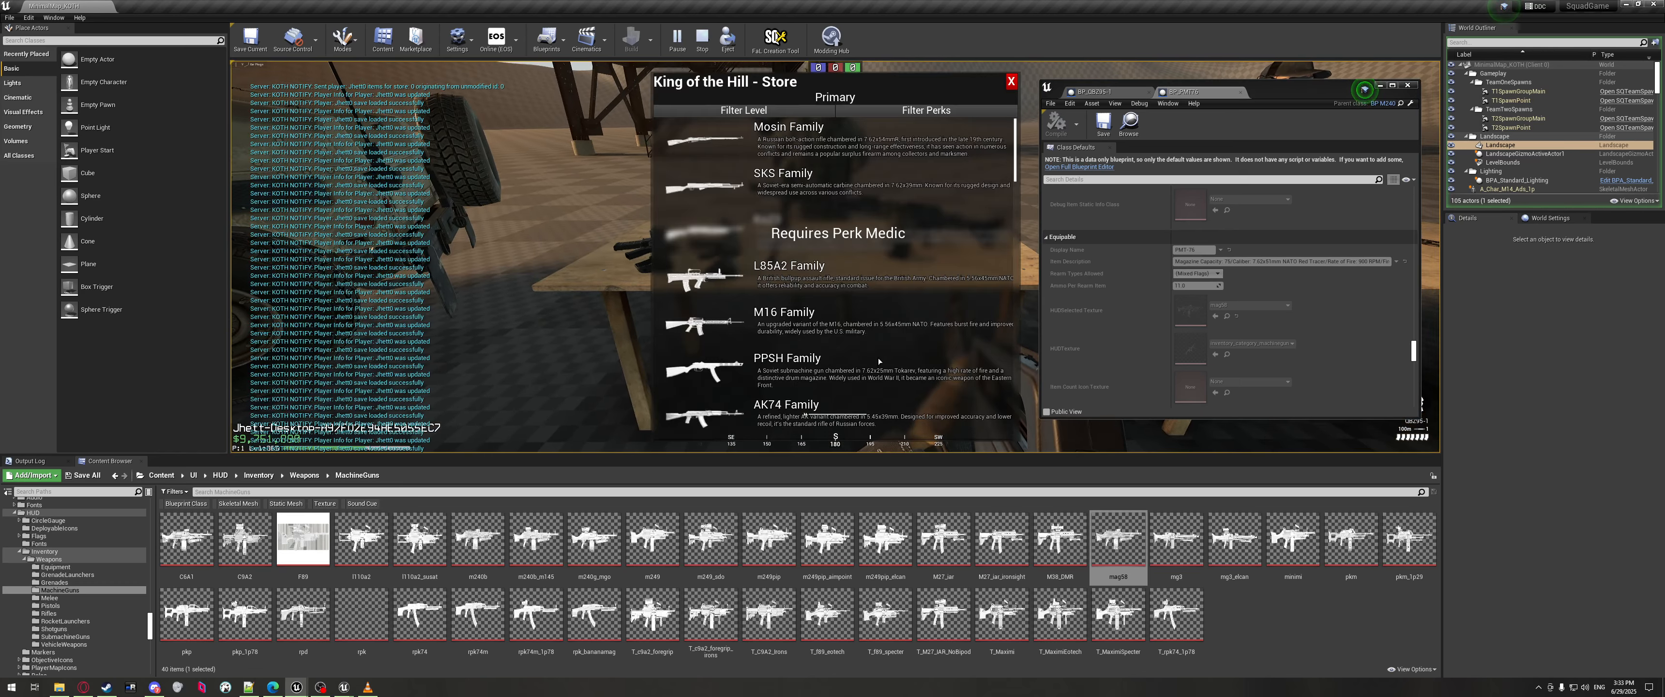
scroll(901, 287, "down", 5)
scroll(901, 287, "down", 5)
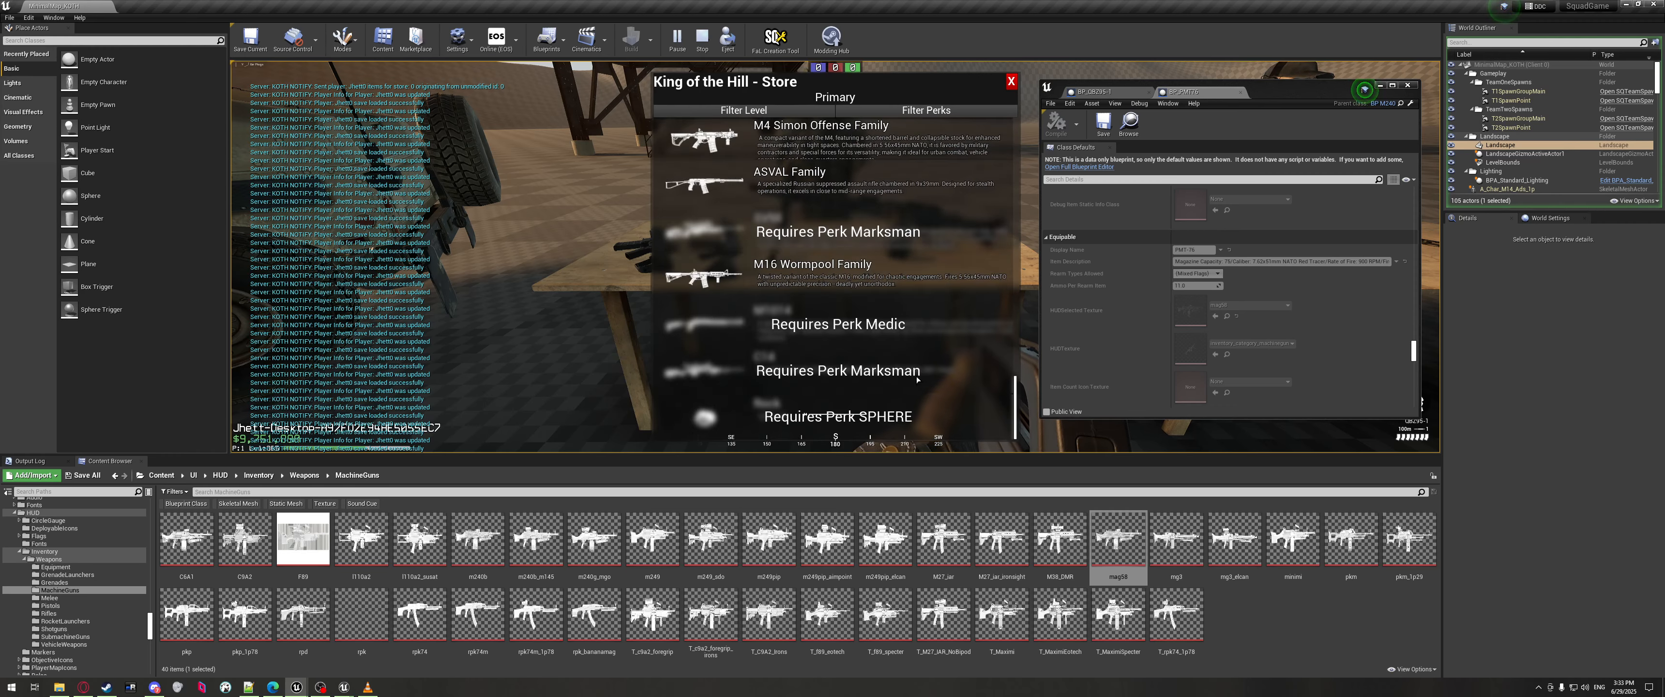
scroll(848, 275, "up", 3)
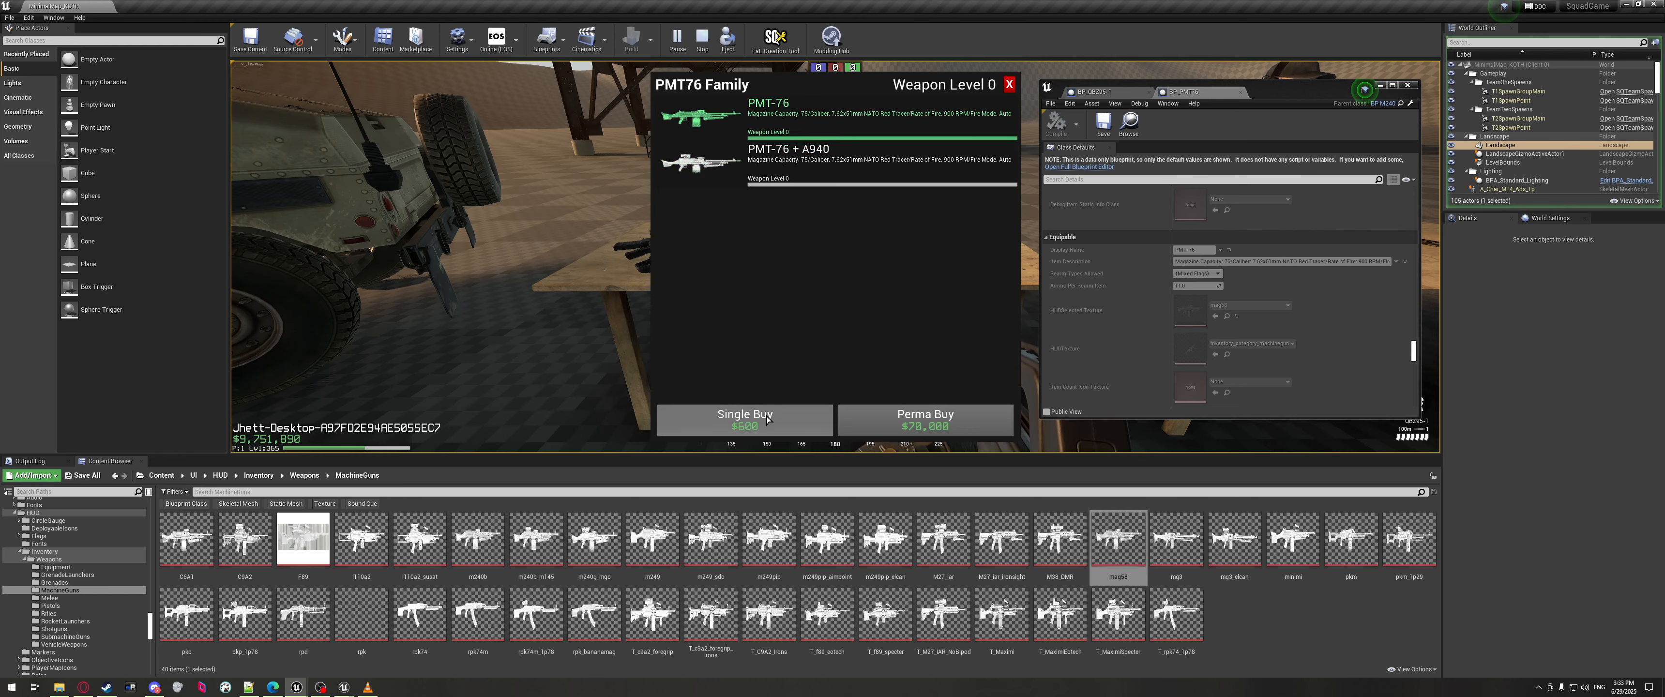
left_click(858, 298)
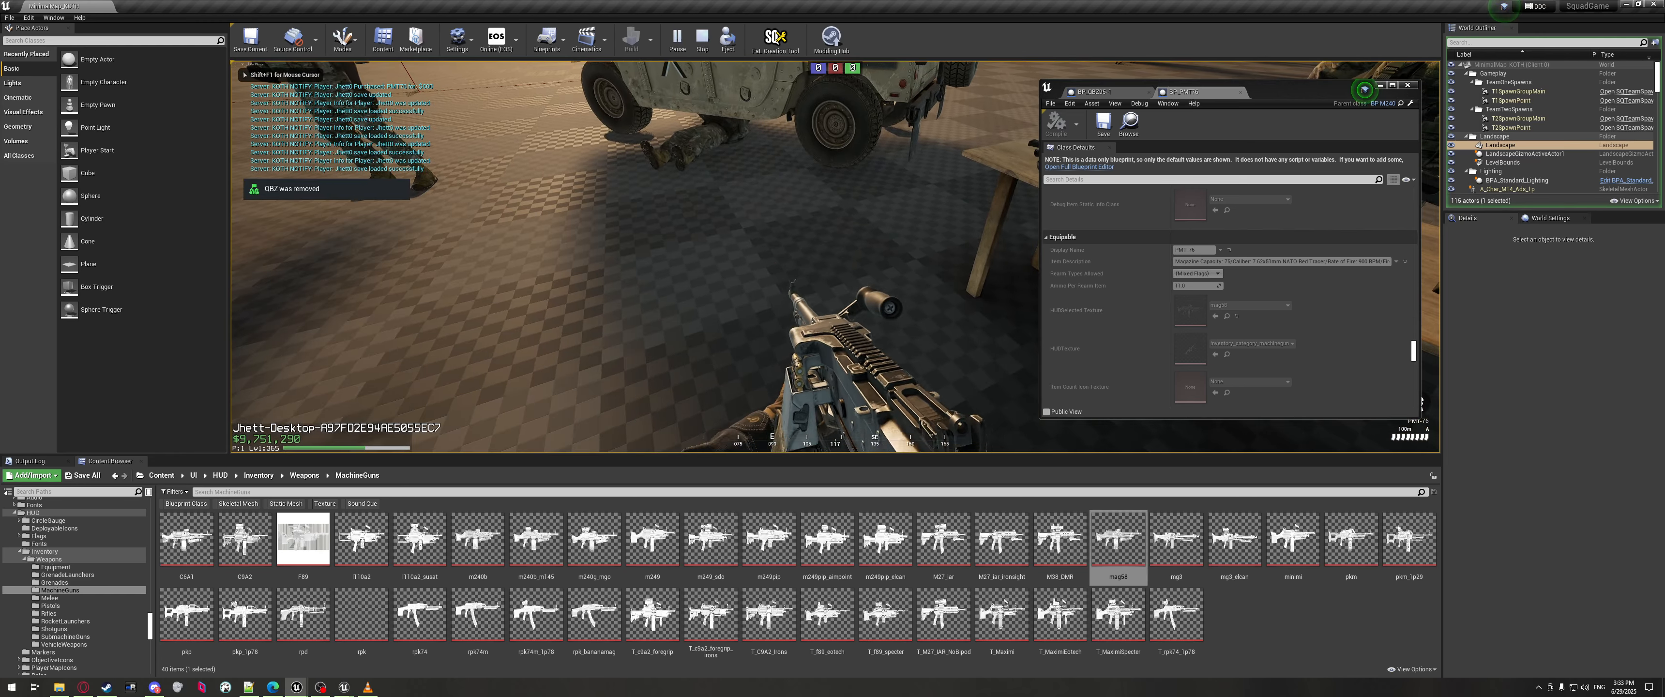
key("f")
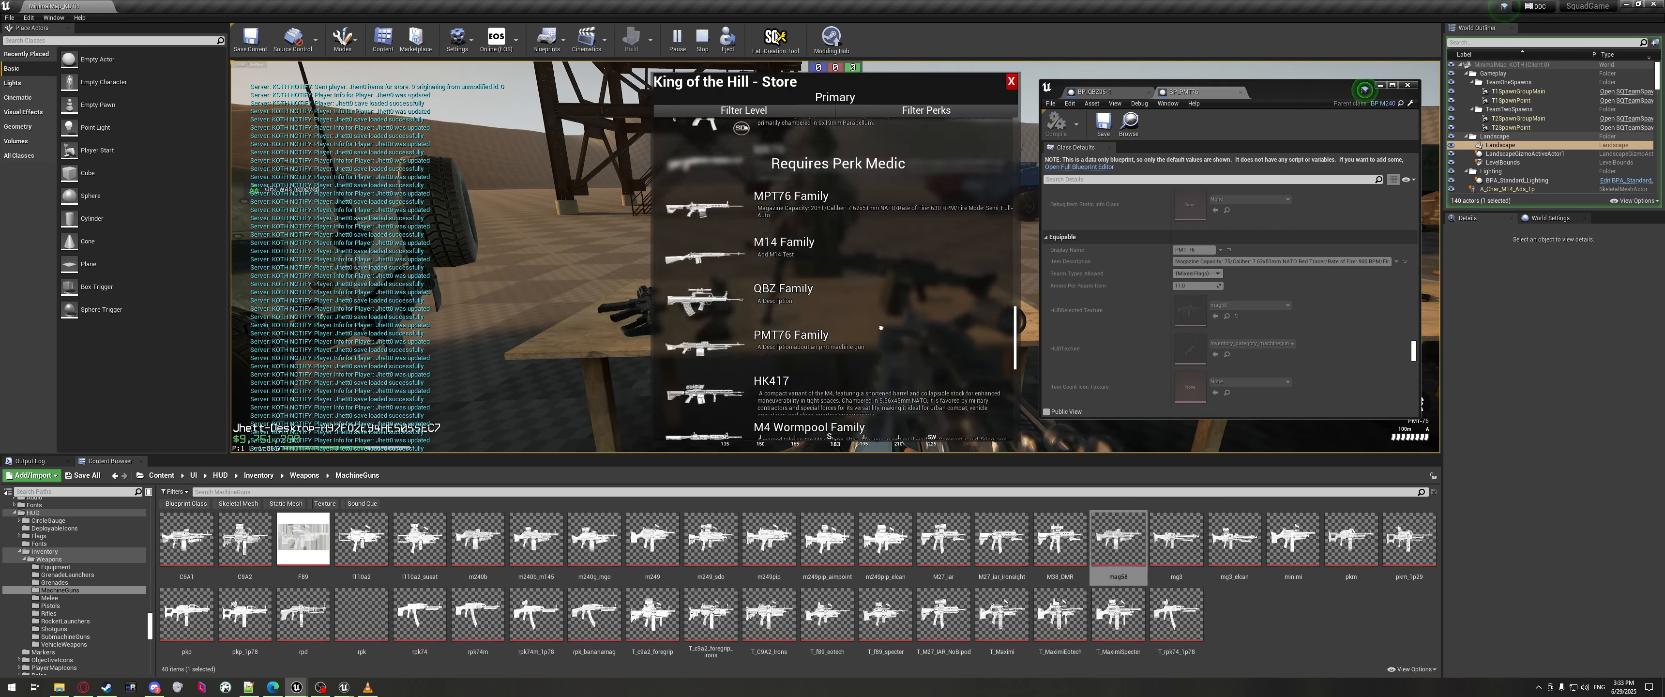
Set the base PMT76 variant's prestige to 1 in ServerSettings.json and return to the game store.
key("alt+Tab")
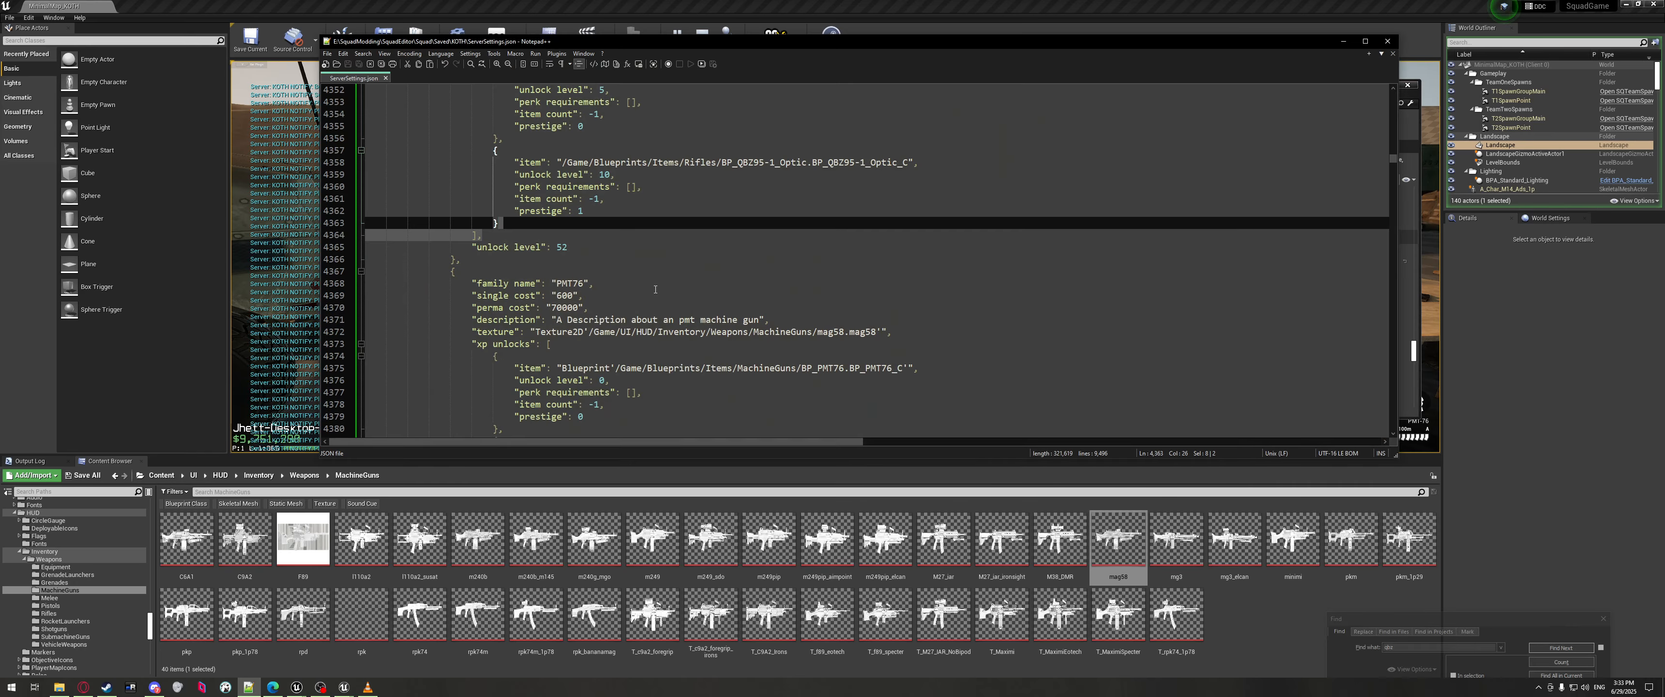
scroll(655, 289, "down", 4)
left_click(584, 357)
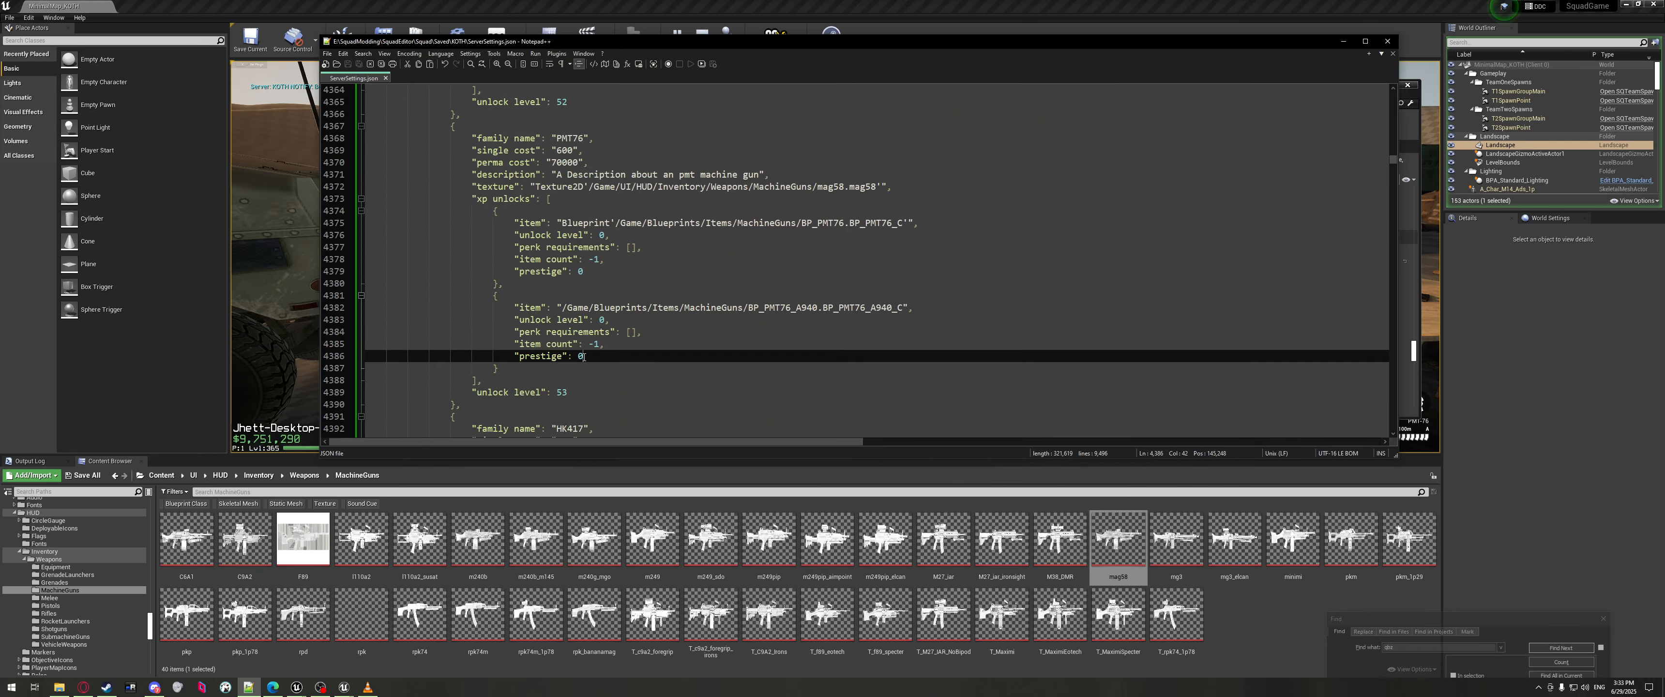
left_click(583, 272)
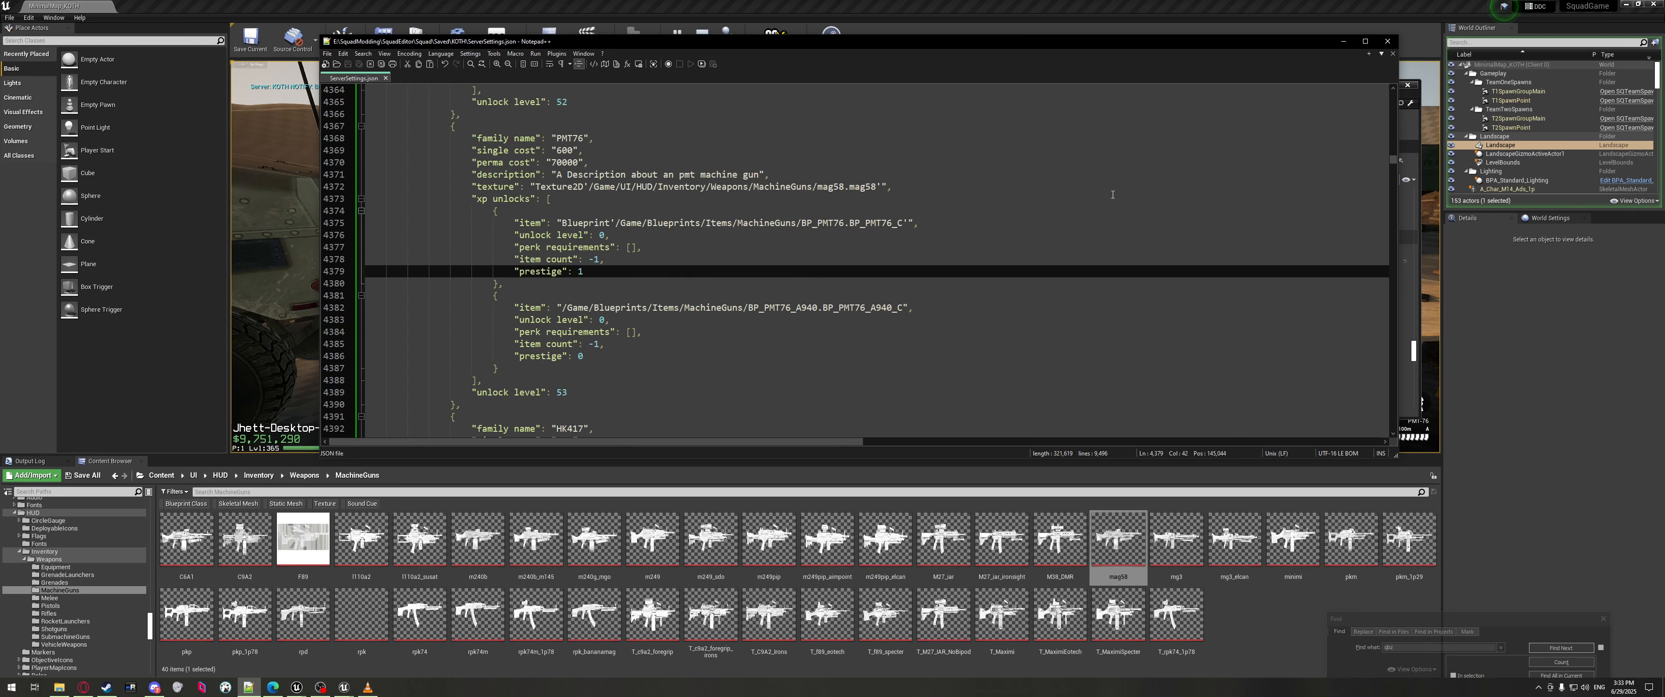
left_click(1343, 41)
scroll(763, 328, "down", 1)
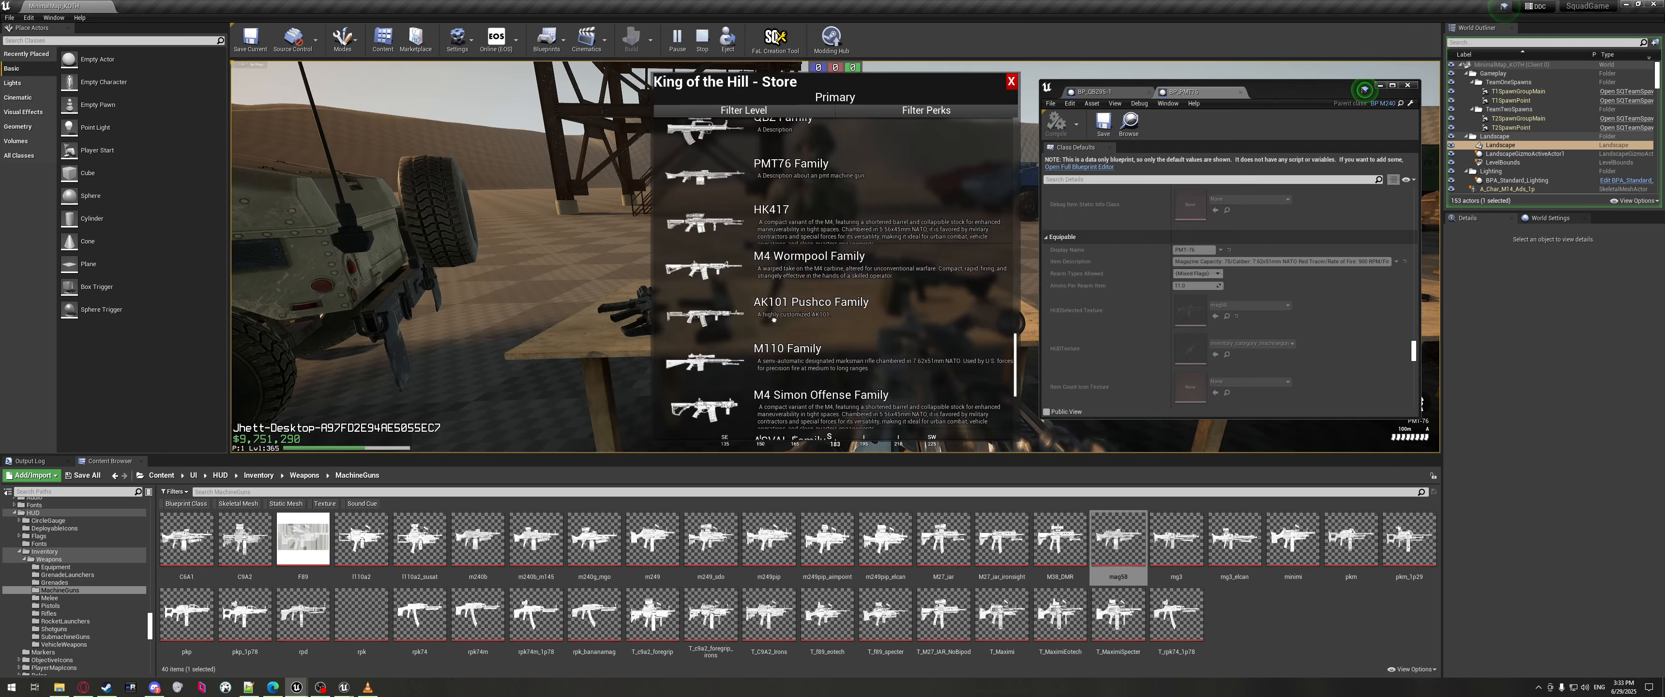
Perma-buy the PMT-76 + A940 for $70,000 and browse the reopened store.
left_click(925, 419)
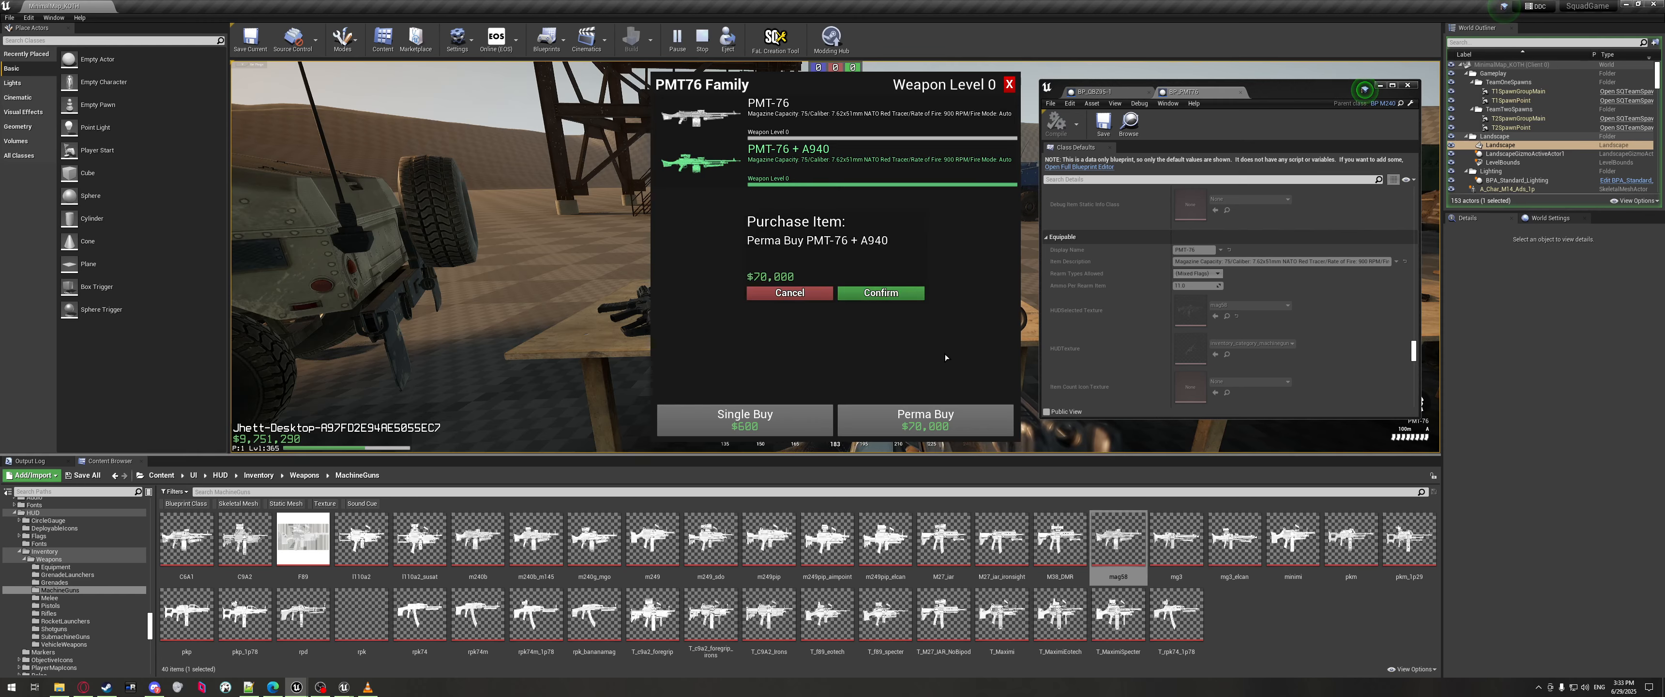
left_click(881, 293)
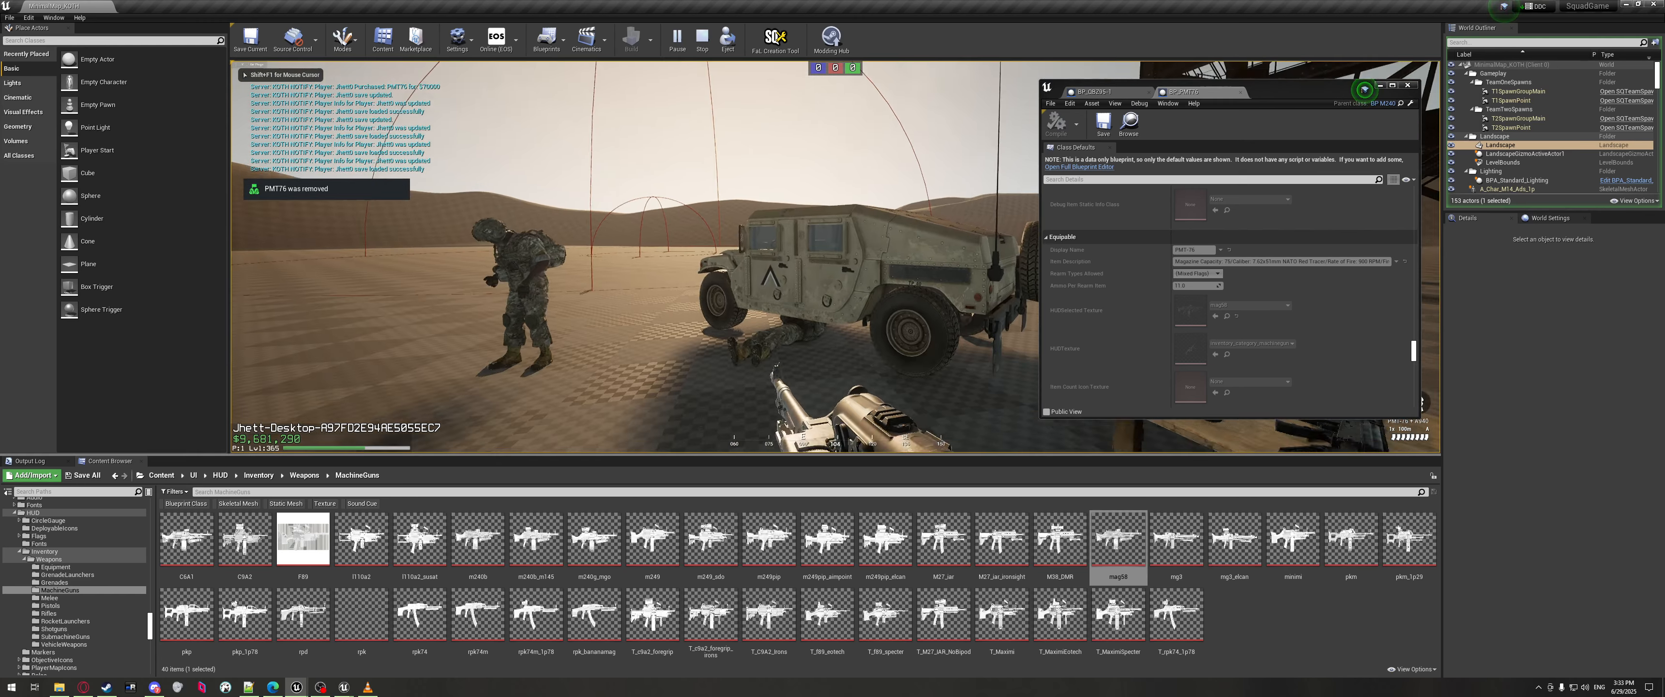
key("f")
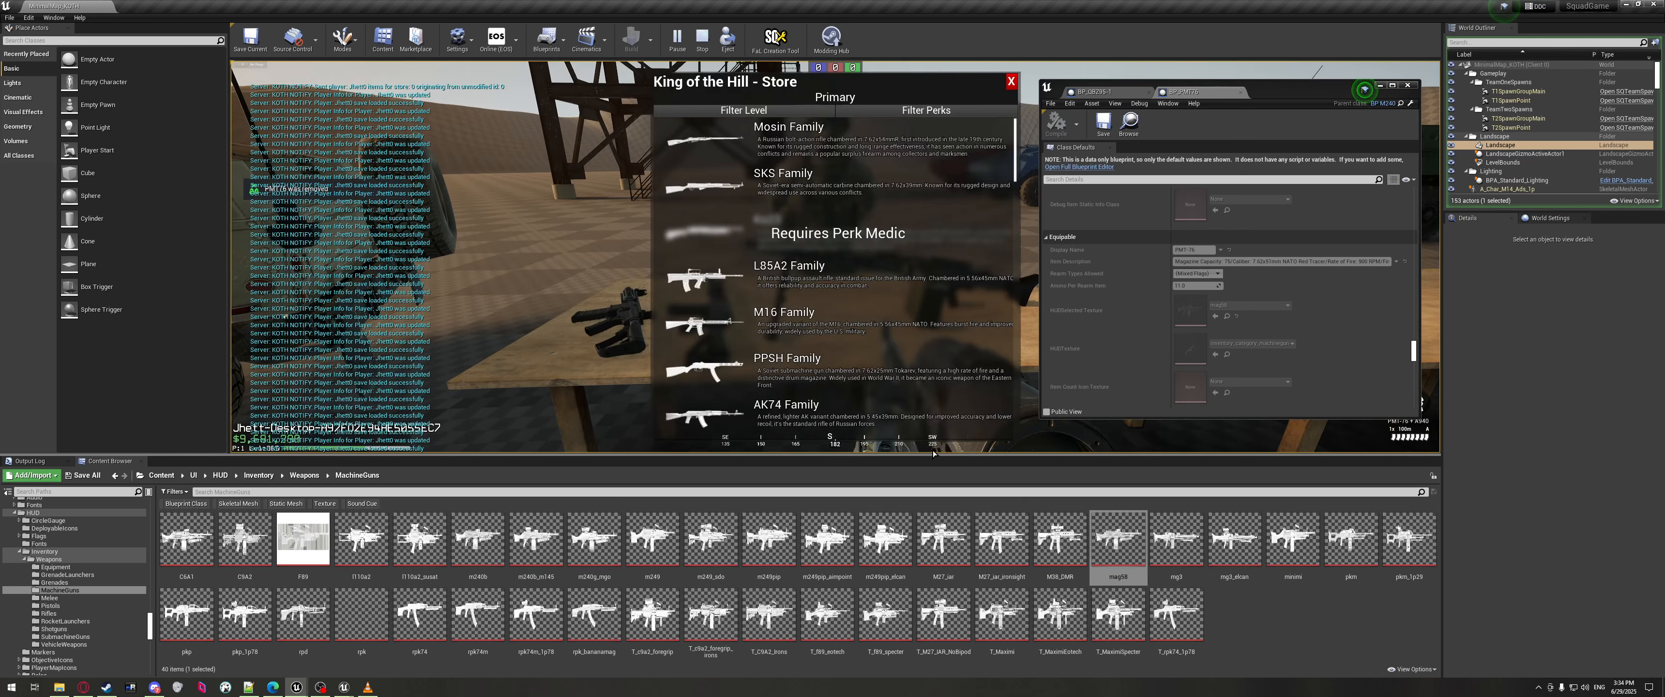
scroll(844, 213, "down", 15)
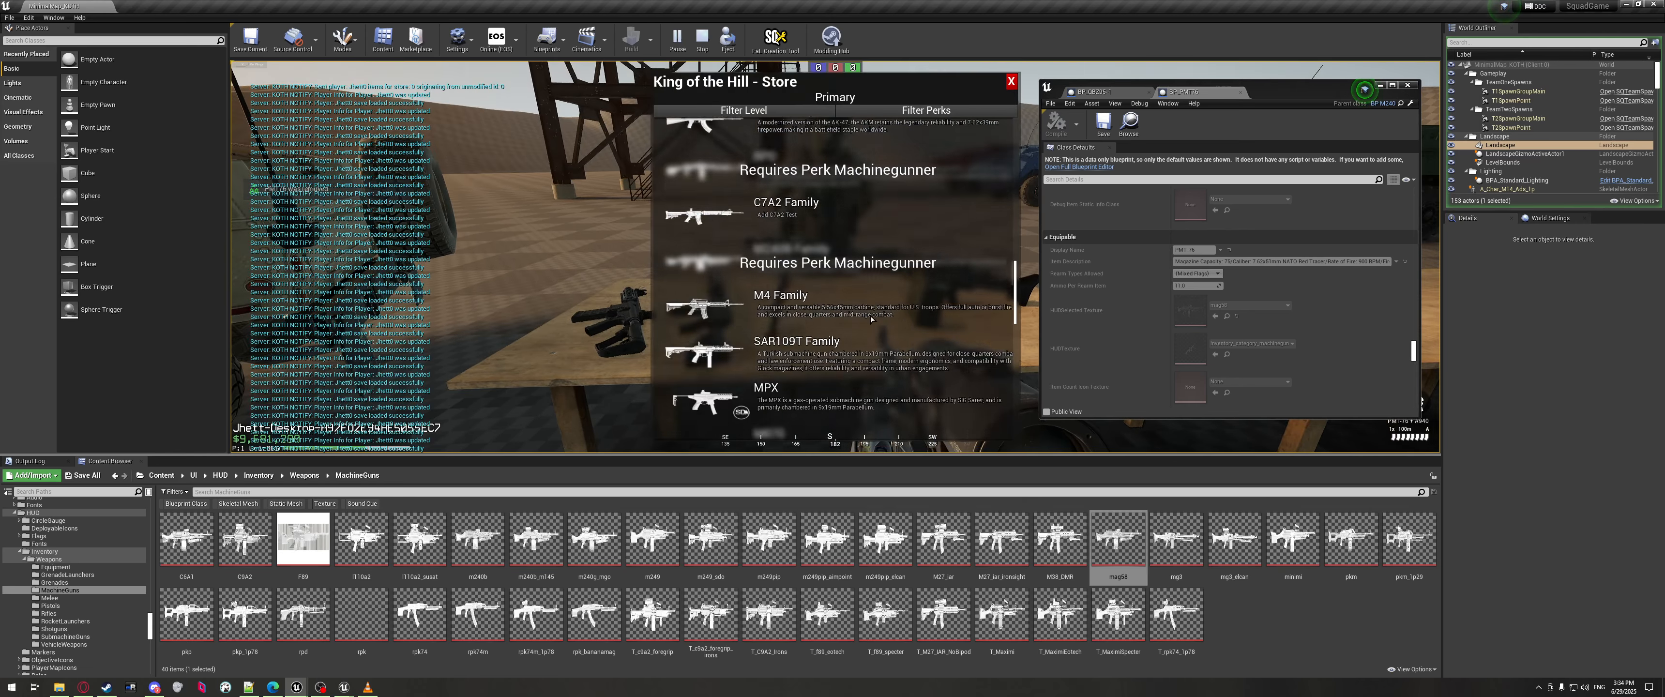
scroll(907, 295, "down", 3)
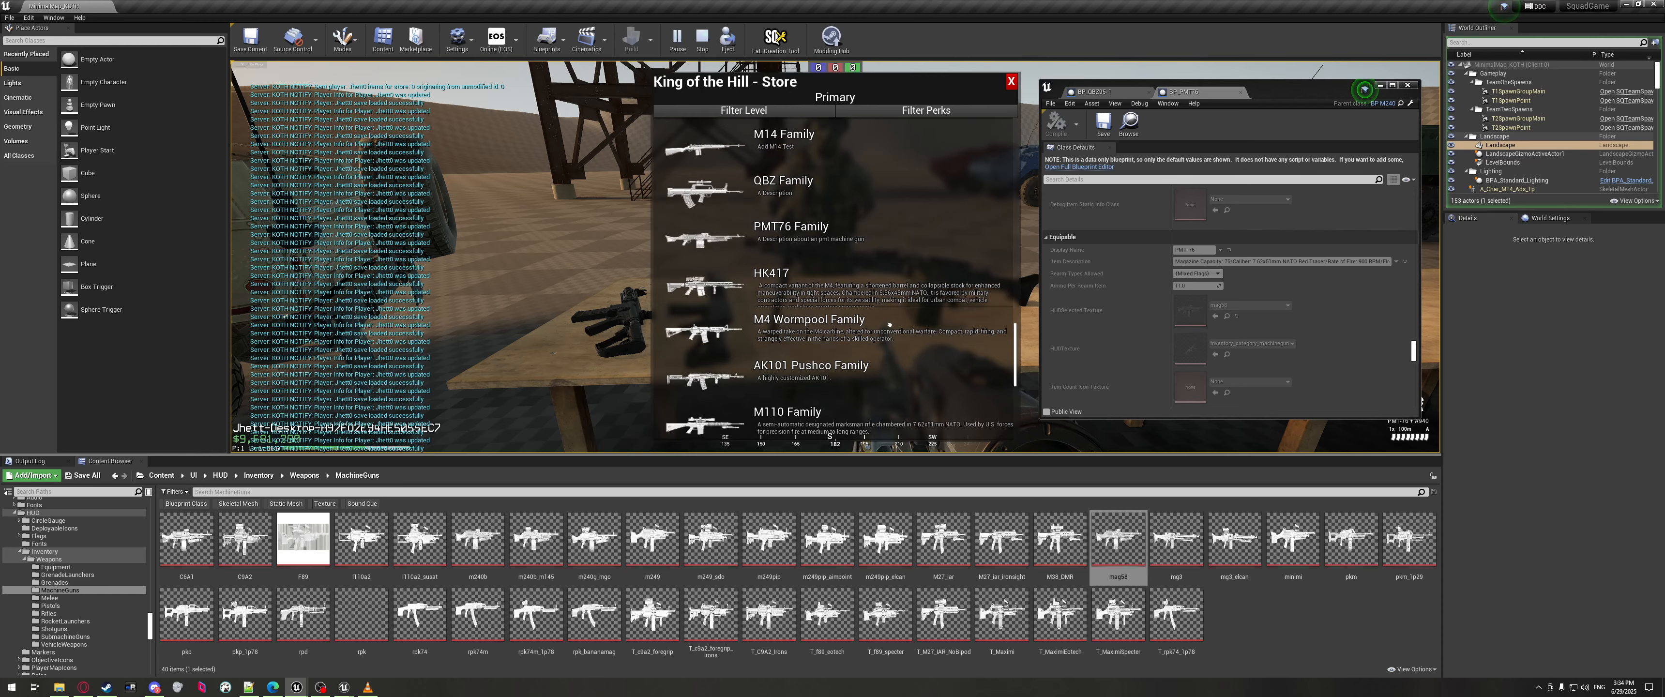
scroll(889, 325, "down", 5)
Reopen the store, review the PMT76 Family panel, and switch back to ServerSettings.json.
left_click(1012, 81)
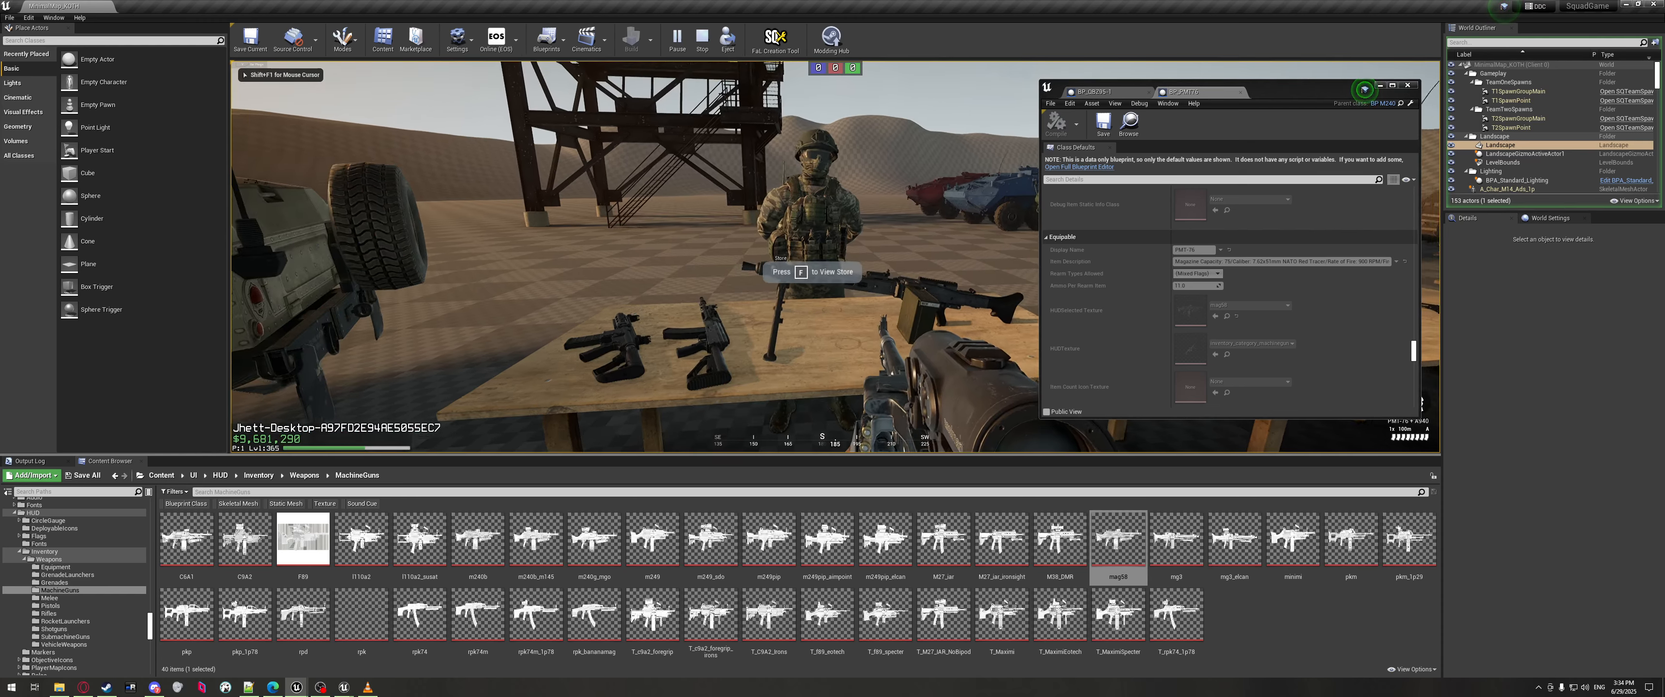
key("f")
scroll(861, 292, "down", 15)
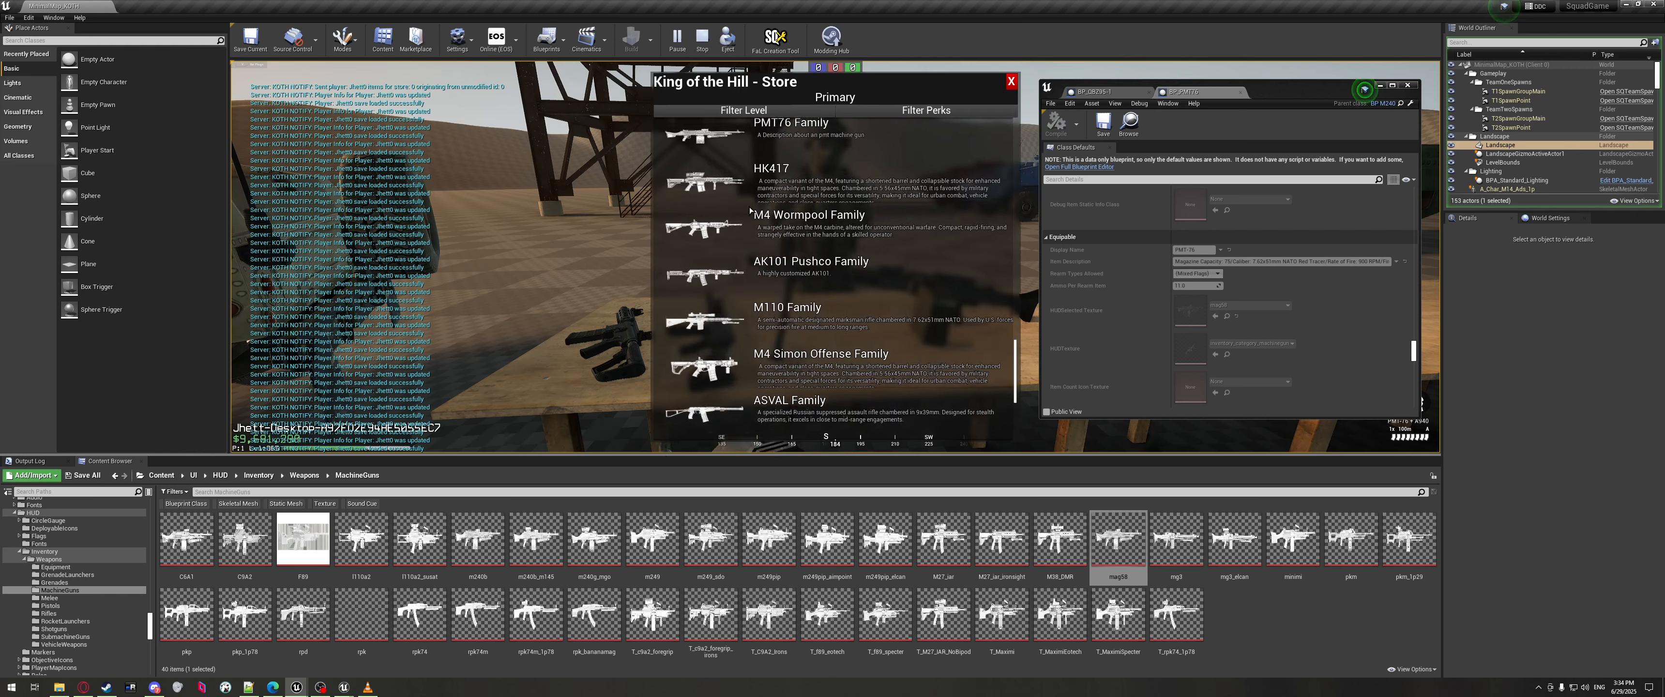
scroll(773, 267, "up", 5)
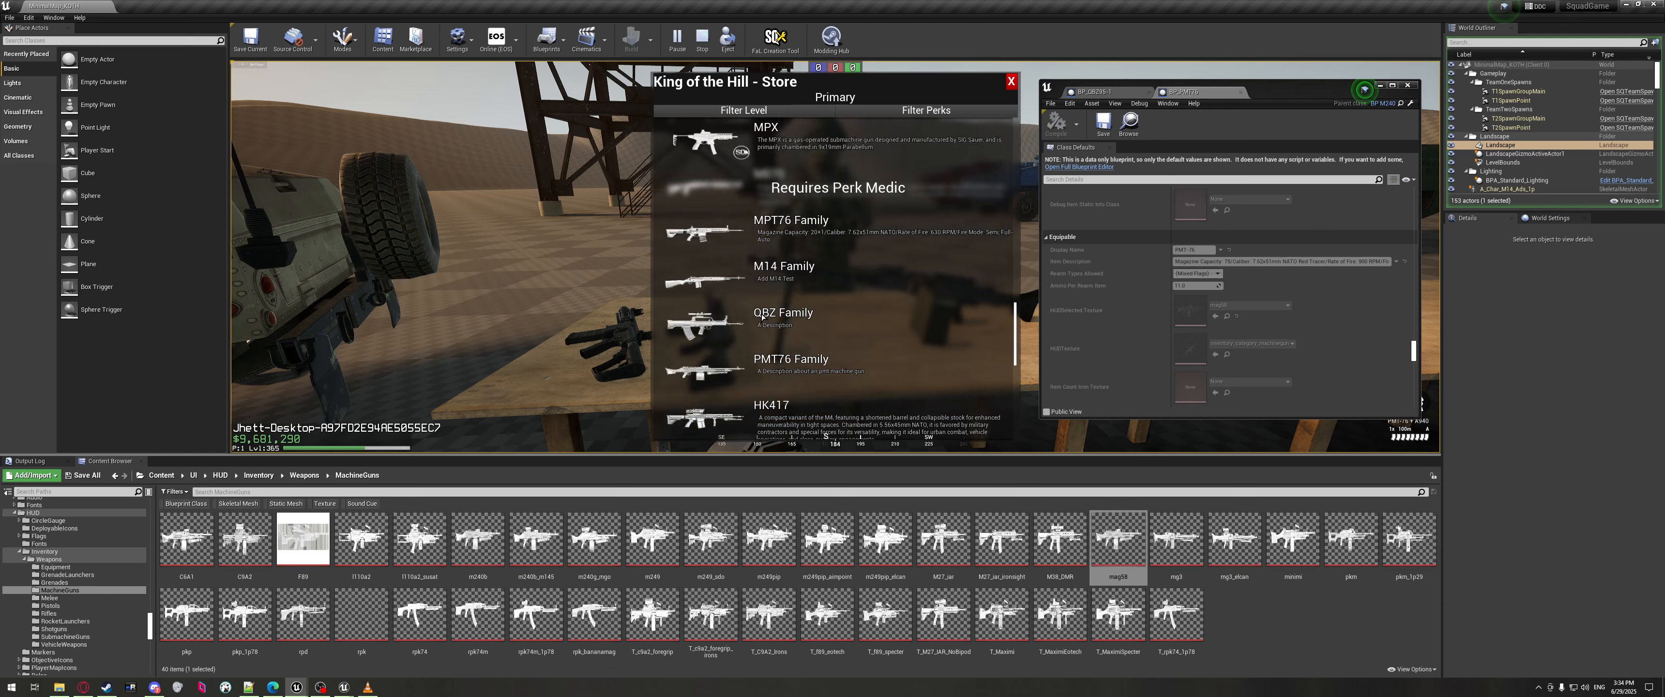
left_click(775, 352)
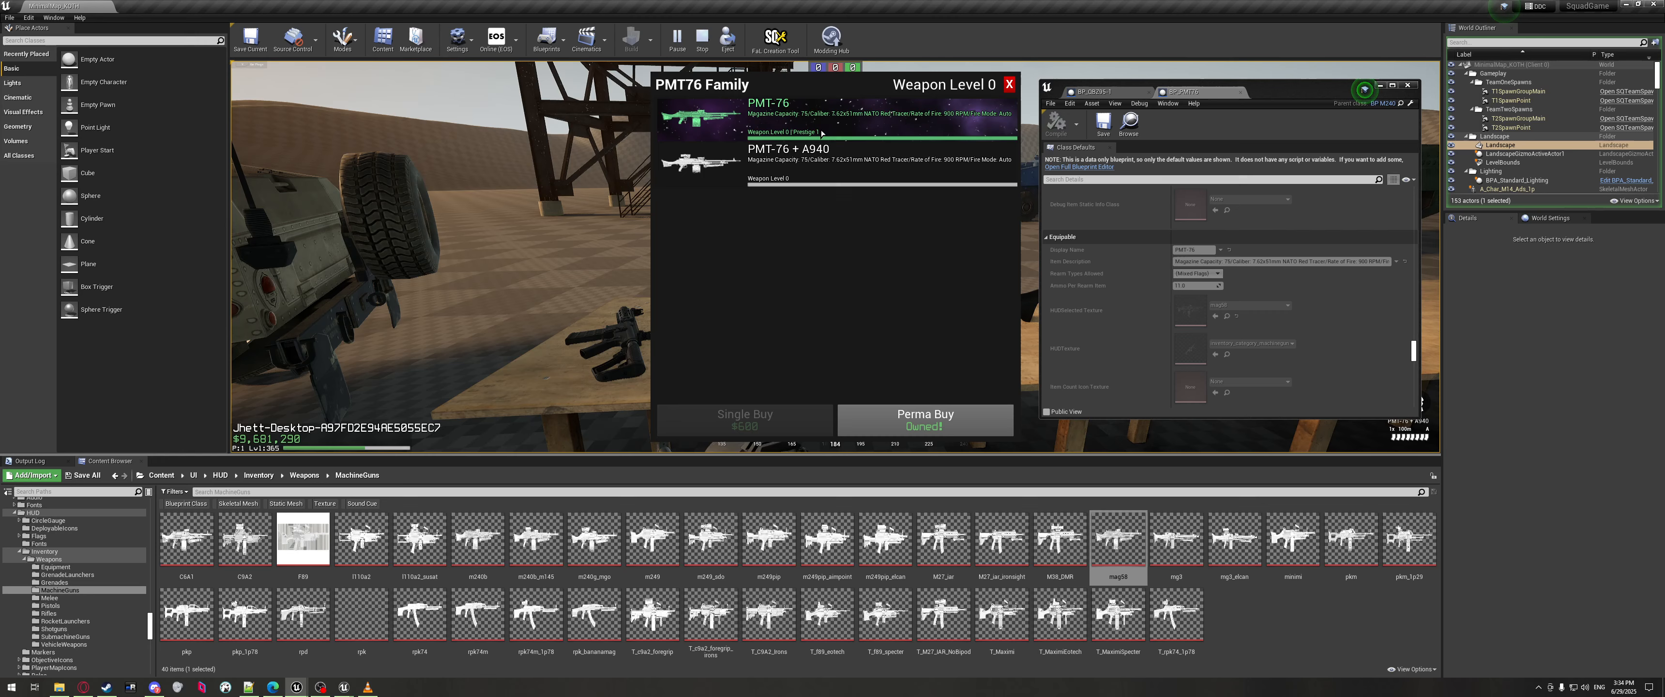
key("alt+Tab")
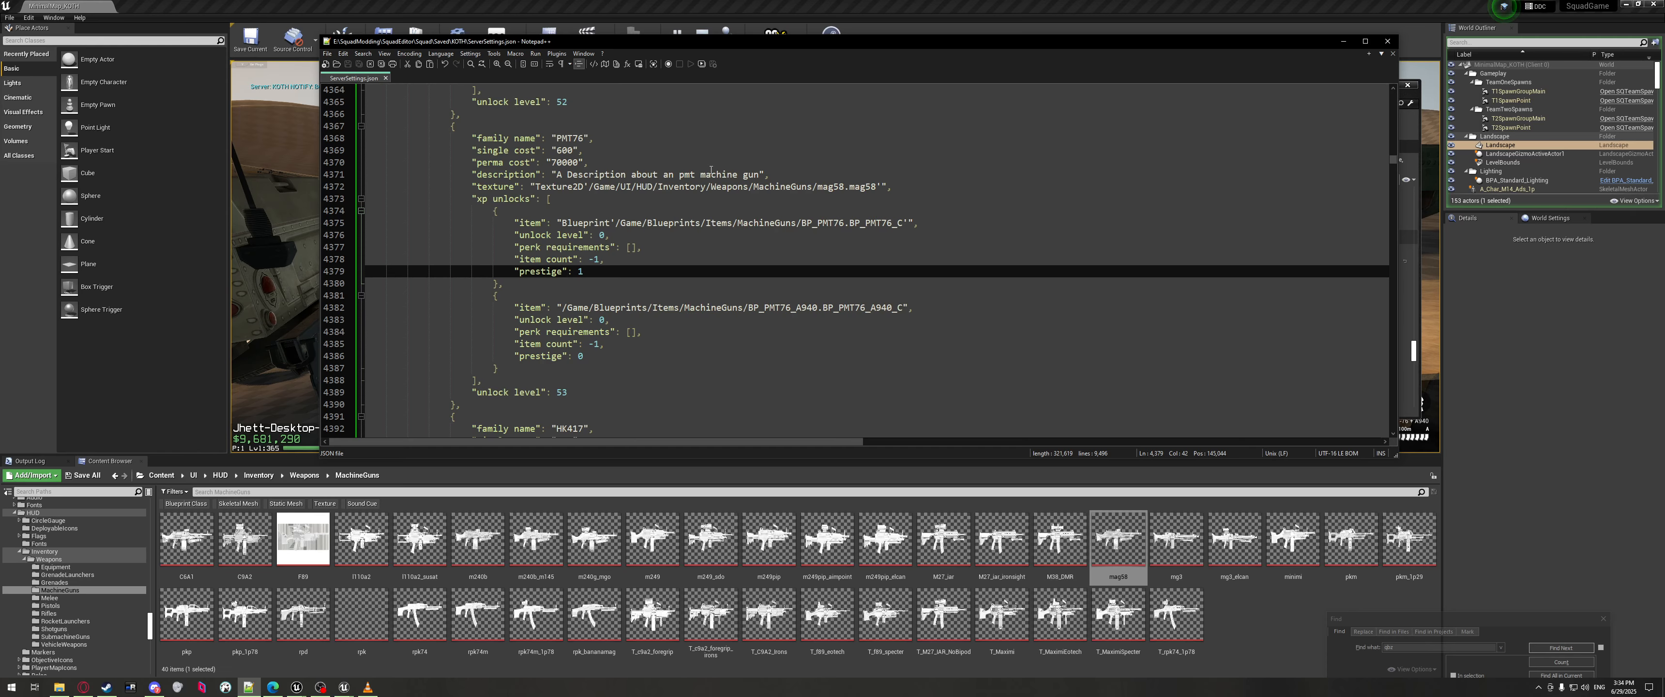
Stop play testing and browse to KOTHContractorCrate Content > SD > Weapons > MPX.
left_click(701, 27)
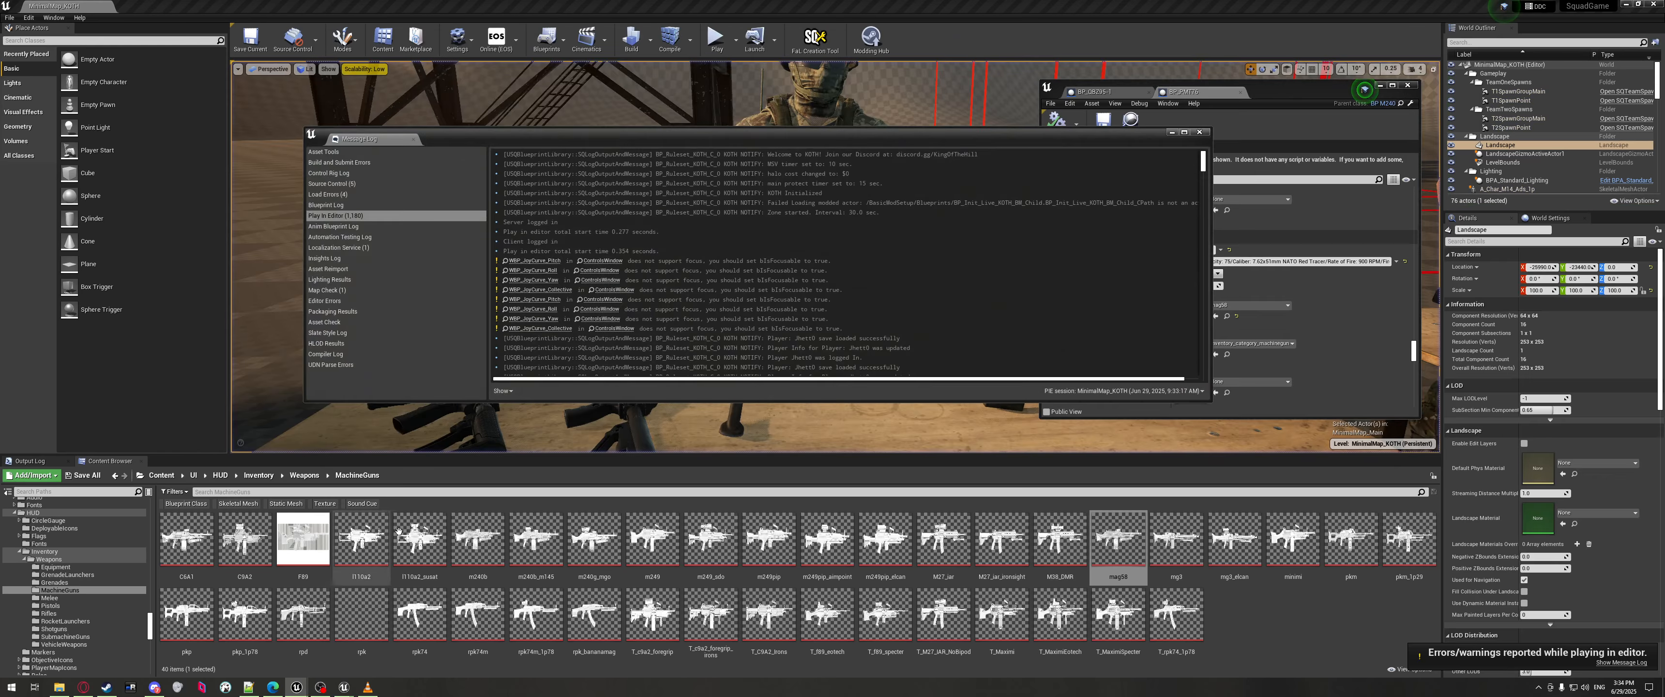
left_click(174, 475)
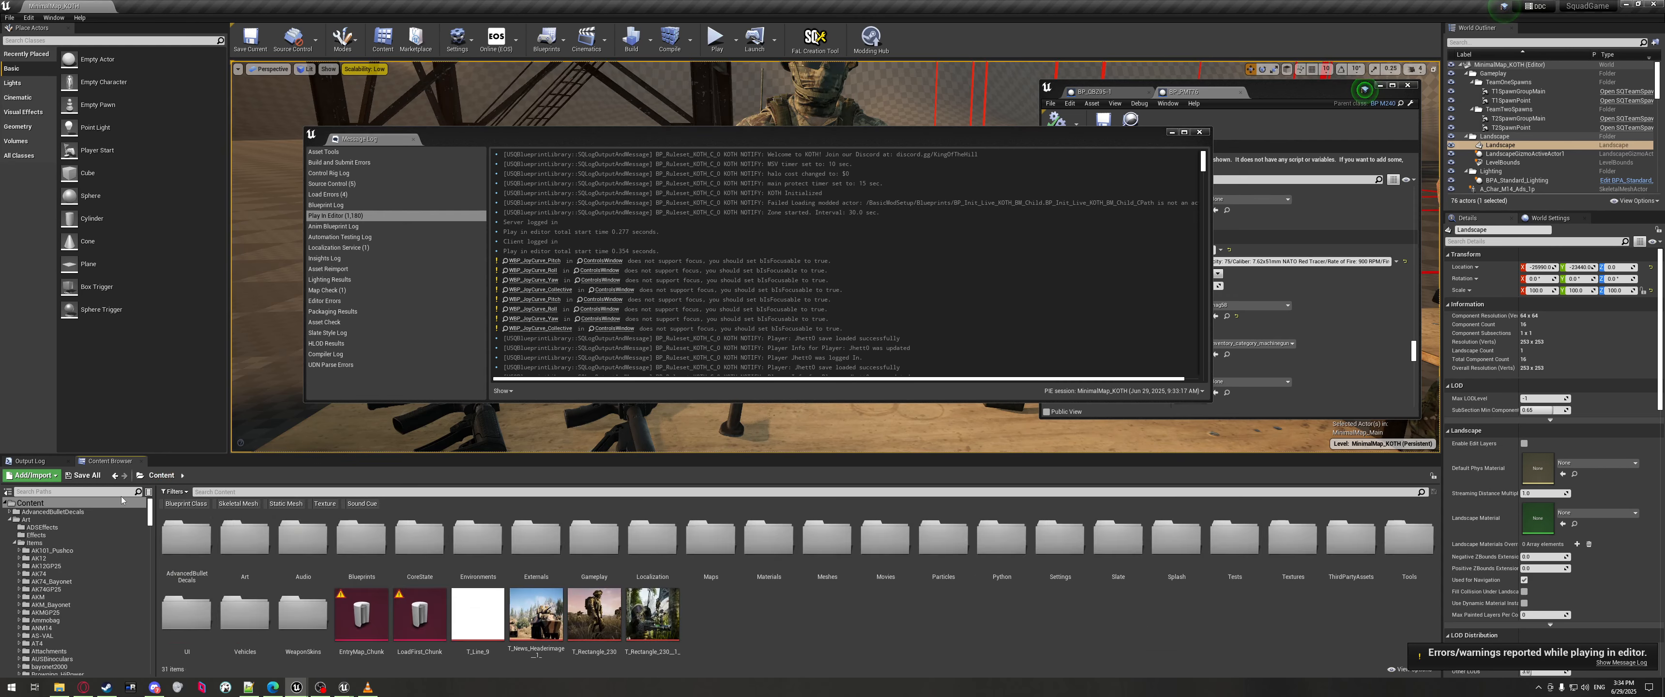
left_click(6, 506)
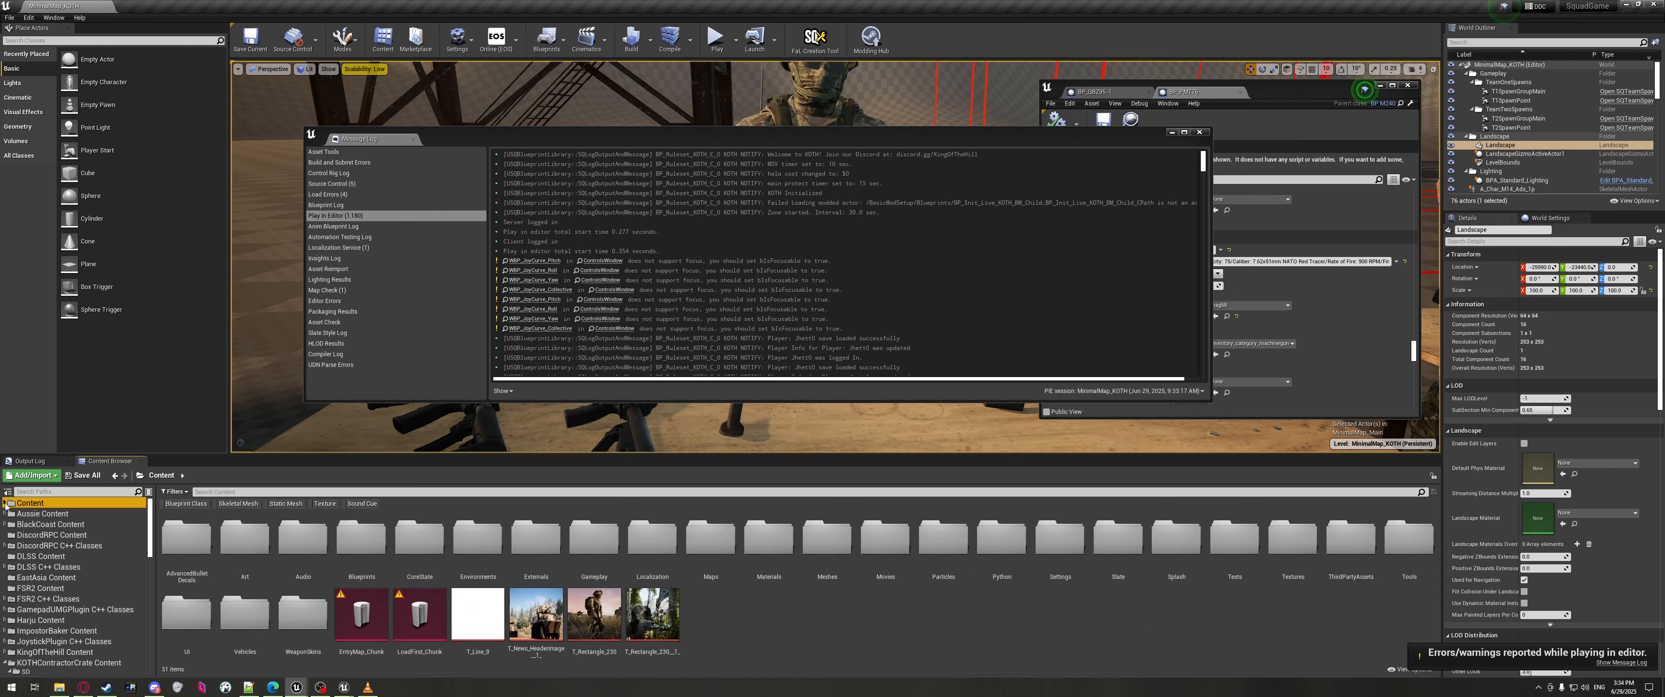
scroll(50, 585, "down", 5)
left_click(50, 585)
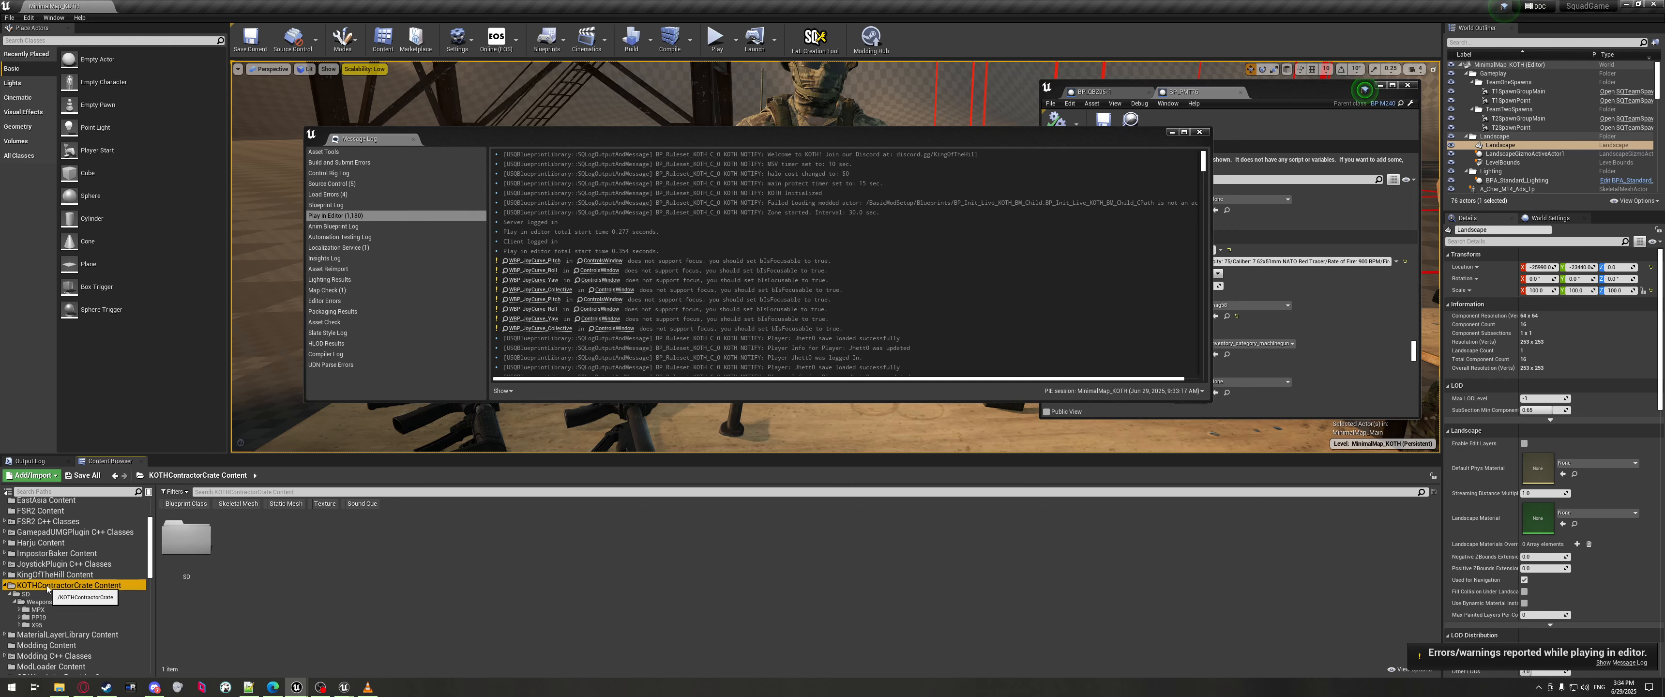
double_click(200, 551)
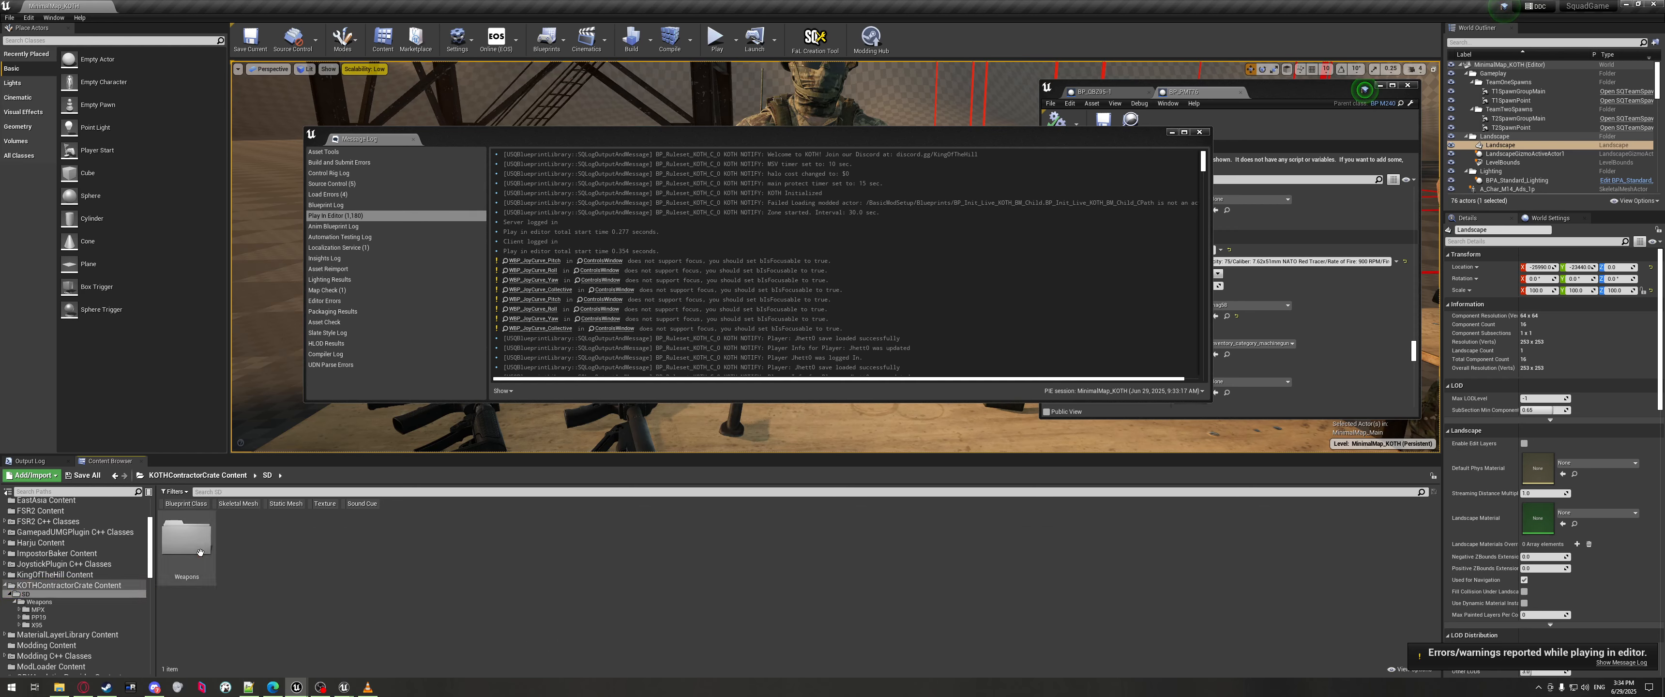
double_click(201, 552)
double_click(187, 539)
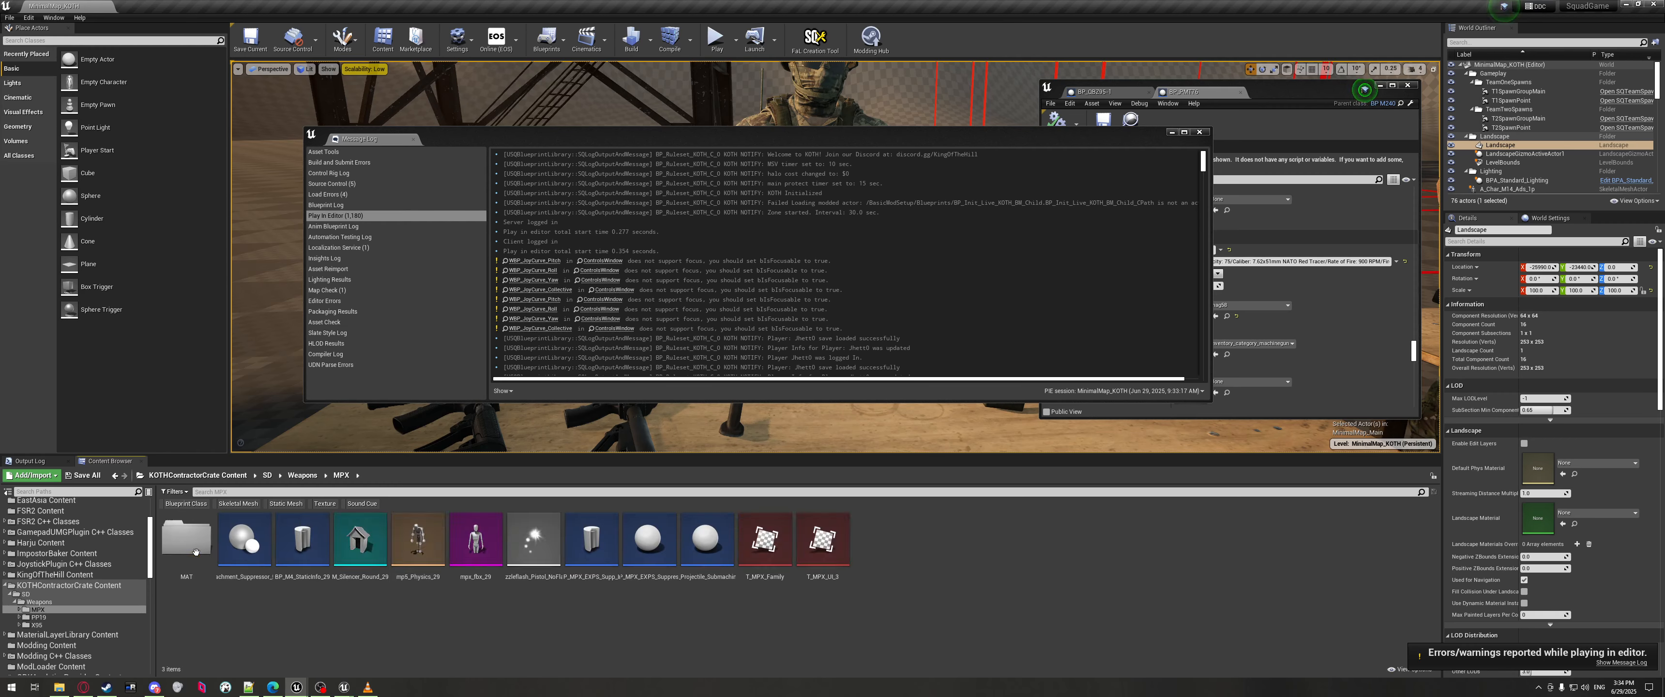
Copy the New_BP_MPX_EXPS_Suppressed_29 blueprint reference and bring ServerSettings.json back.
right_click(650, 541)
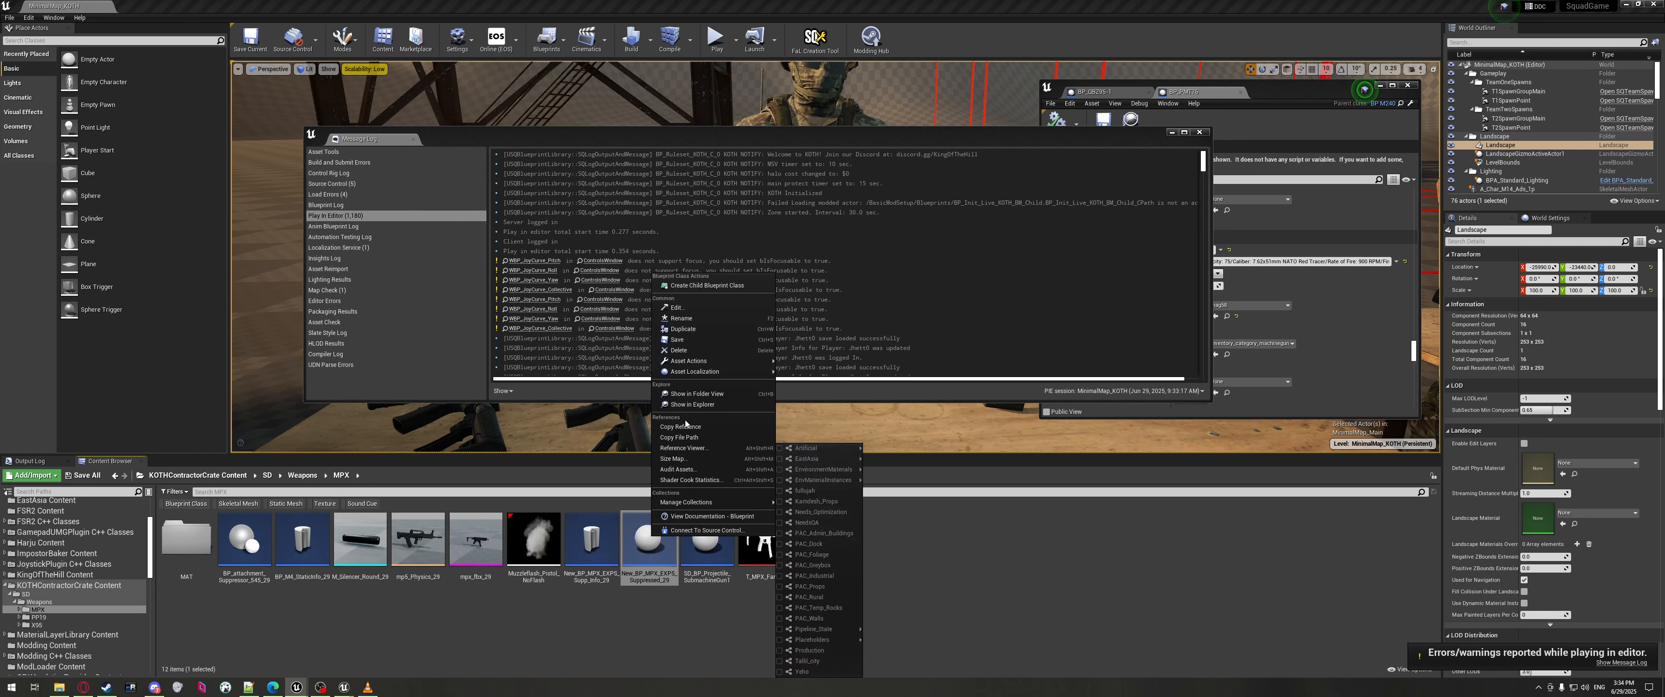
left_click(684, 427)
left_click(249, 688)
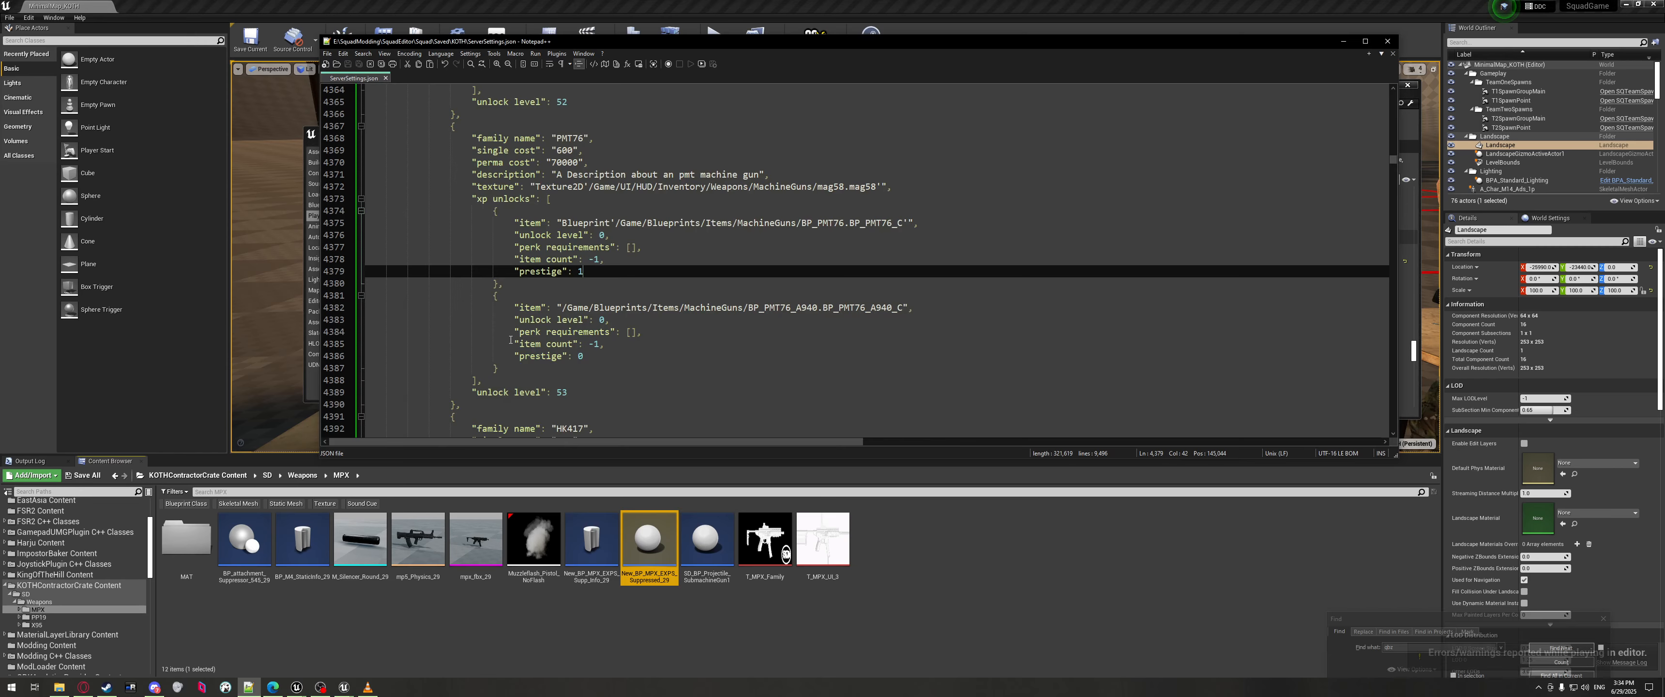
Duplicate the PMT76 entry, delete the copy's A940 xp unlock, and rename it TEST EXAMPLE.
left_click_drag(549, 404, 293, 156)
scroll(508, 347, "down", 7)
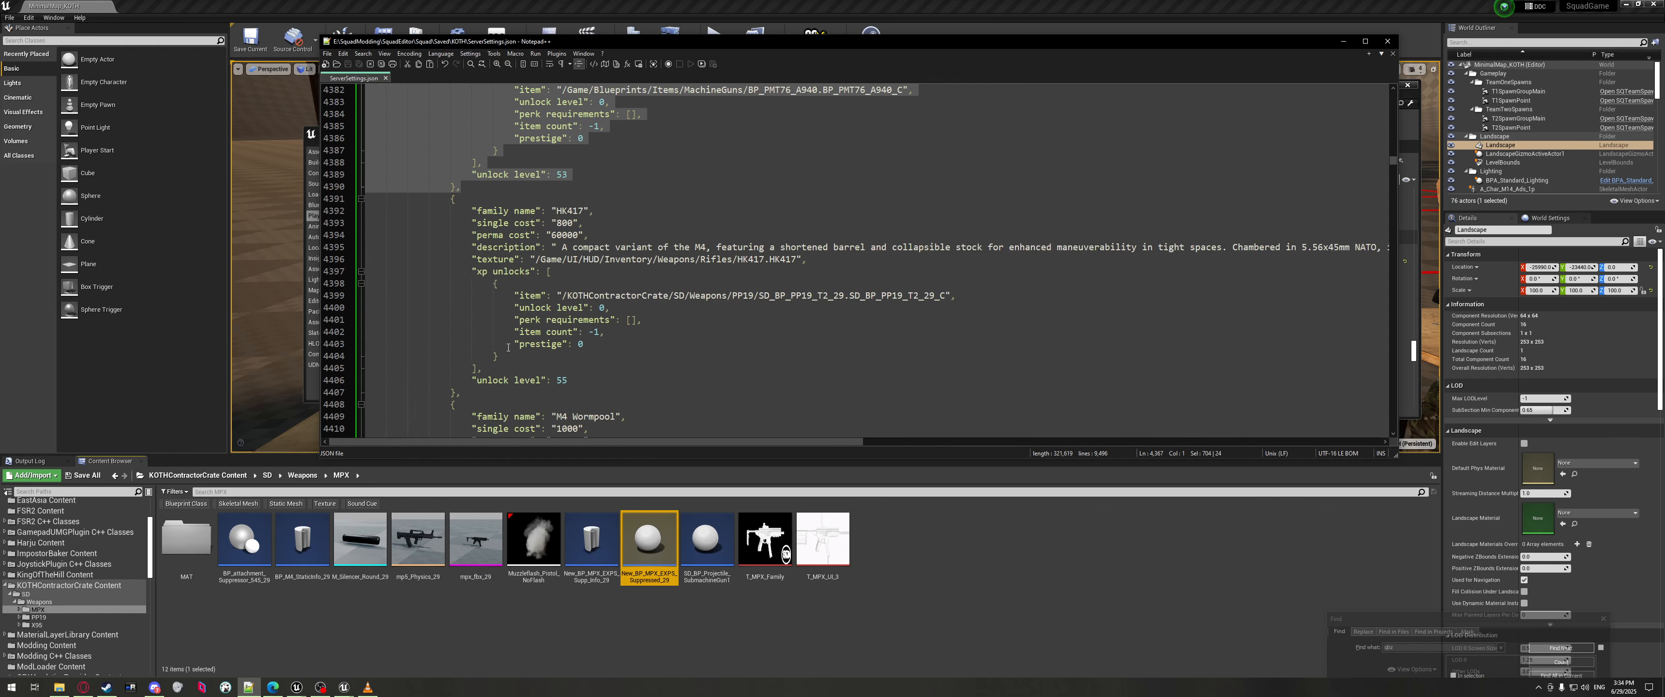
left_click(491, 192)
key("Return")
key("ctrl+v")
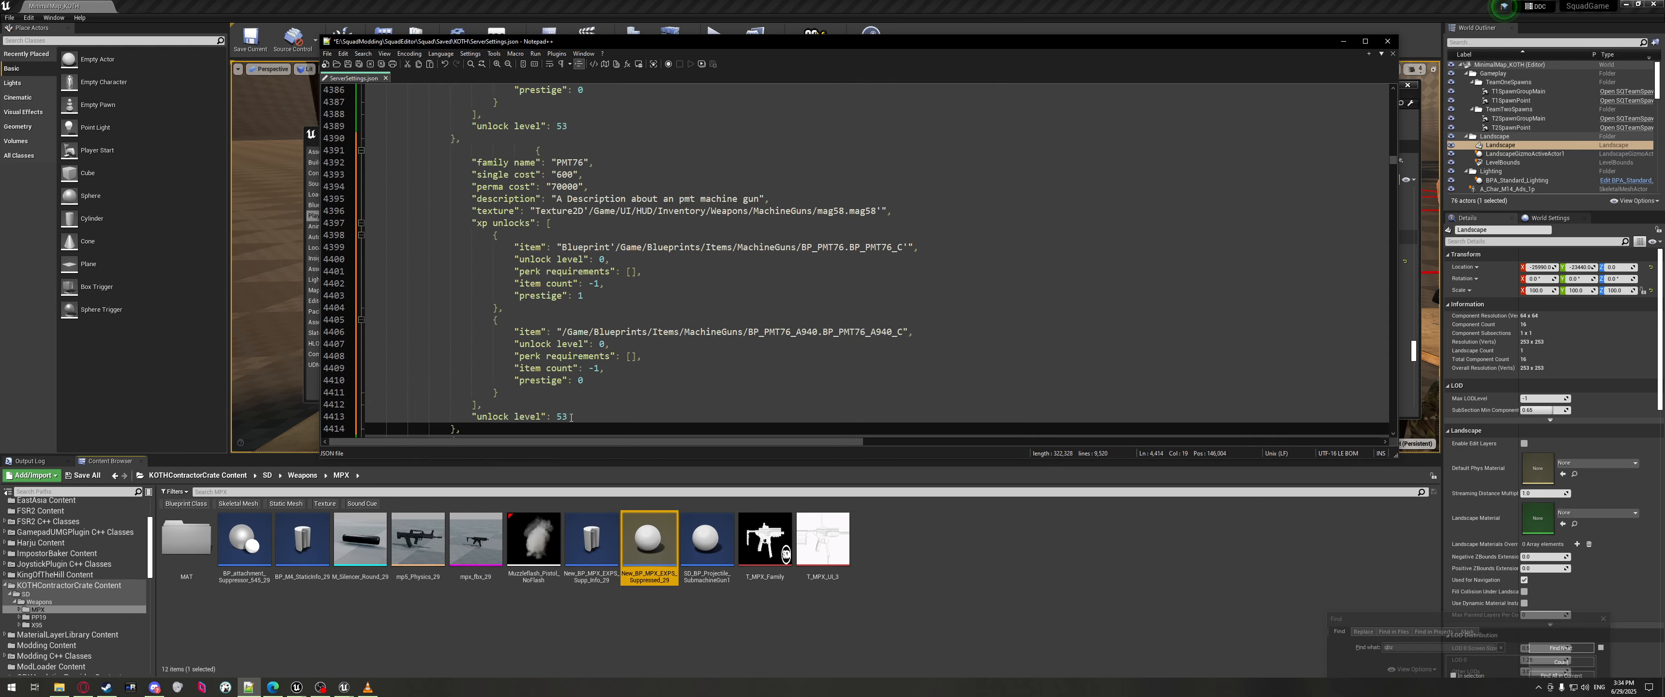
left_click(571, 417)
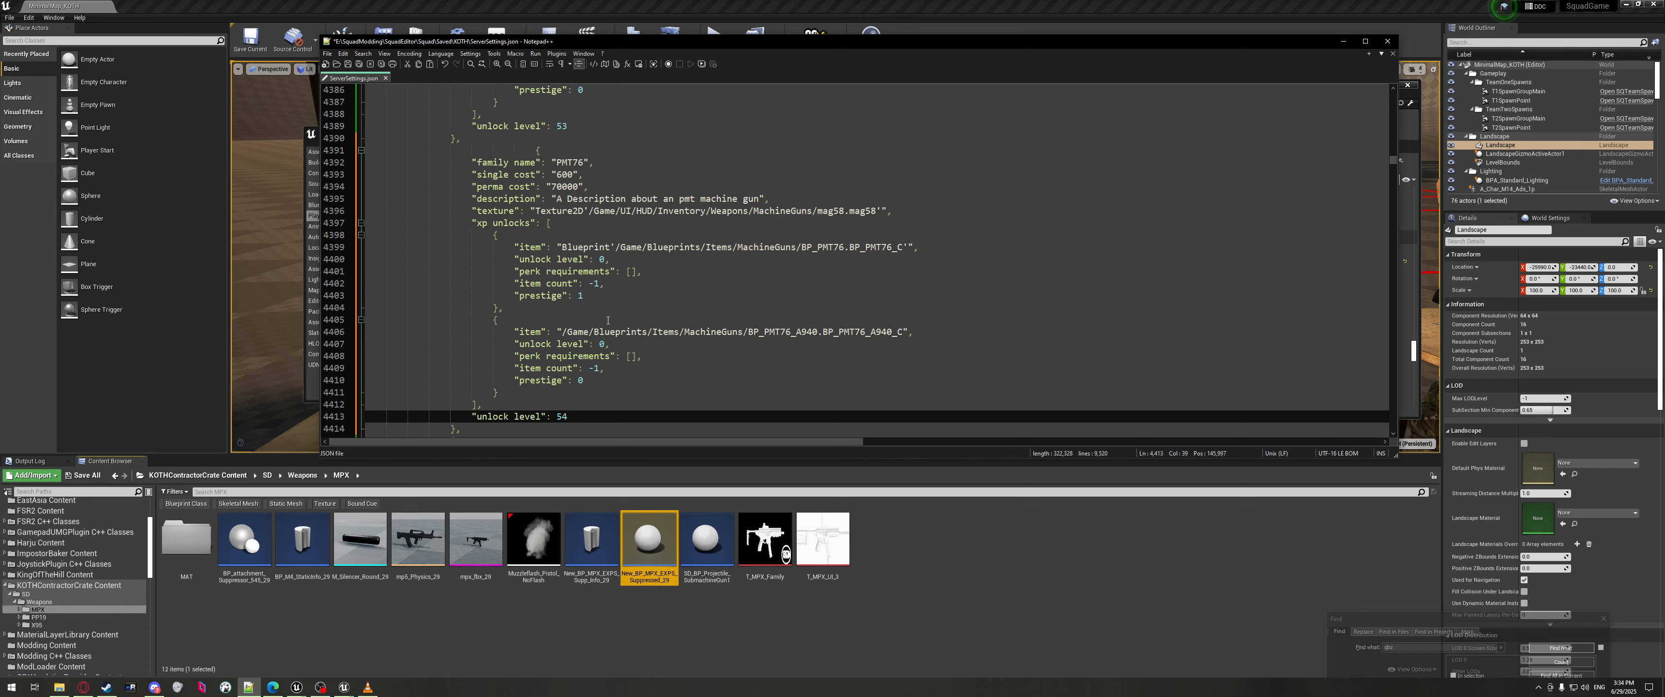
left_click_drag(508, 393, 511, 308)
key("Delete")
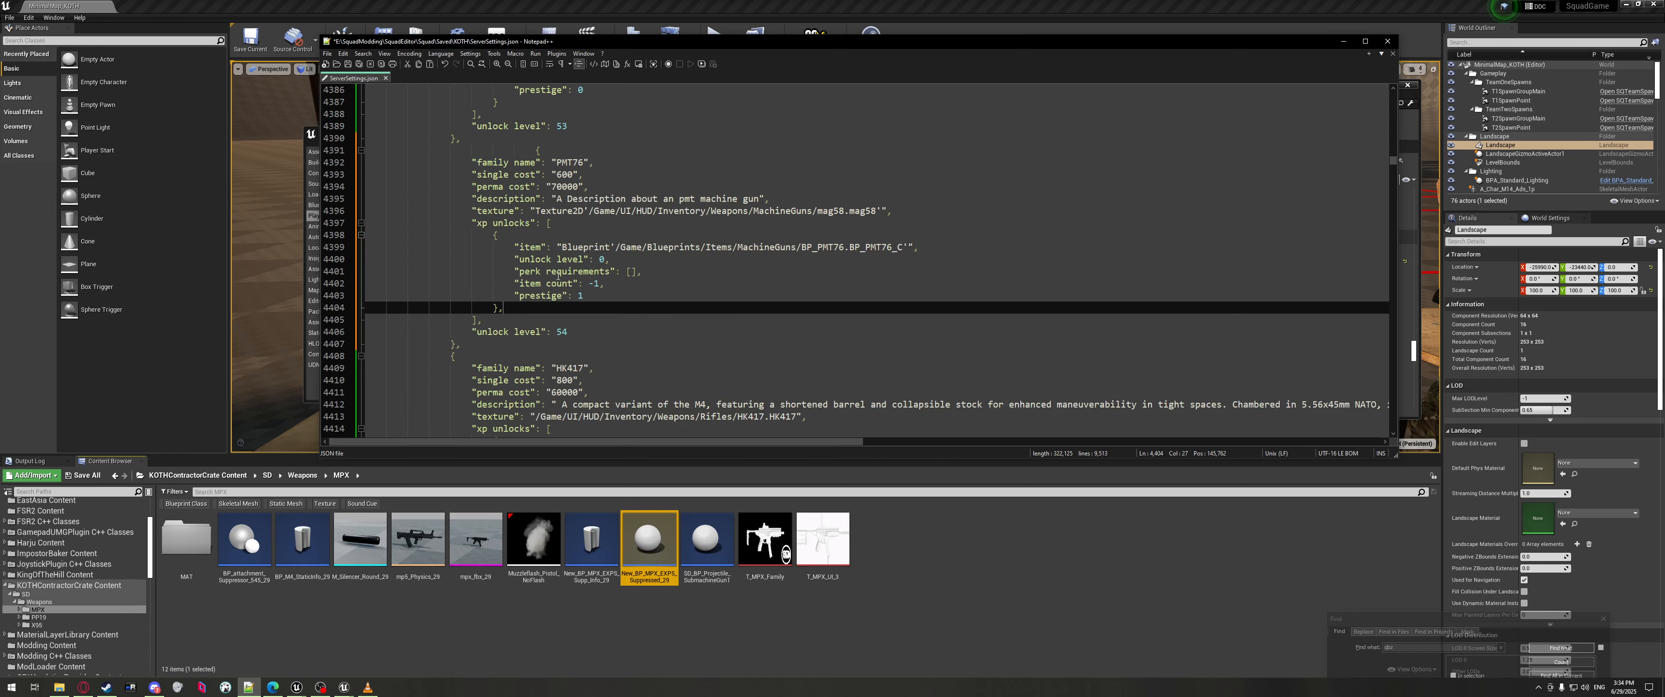
double_click(572, 162)
type("TEST")
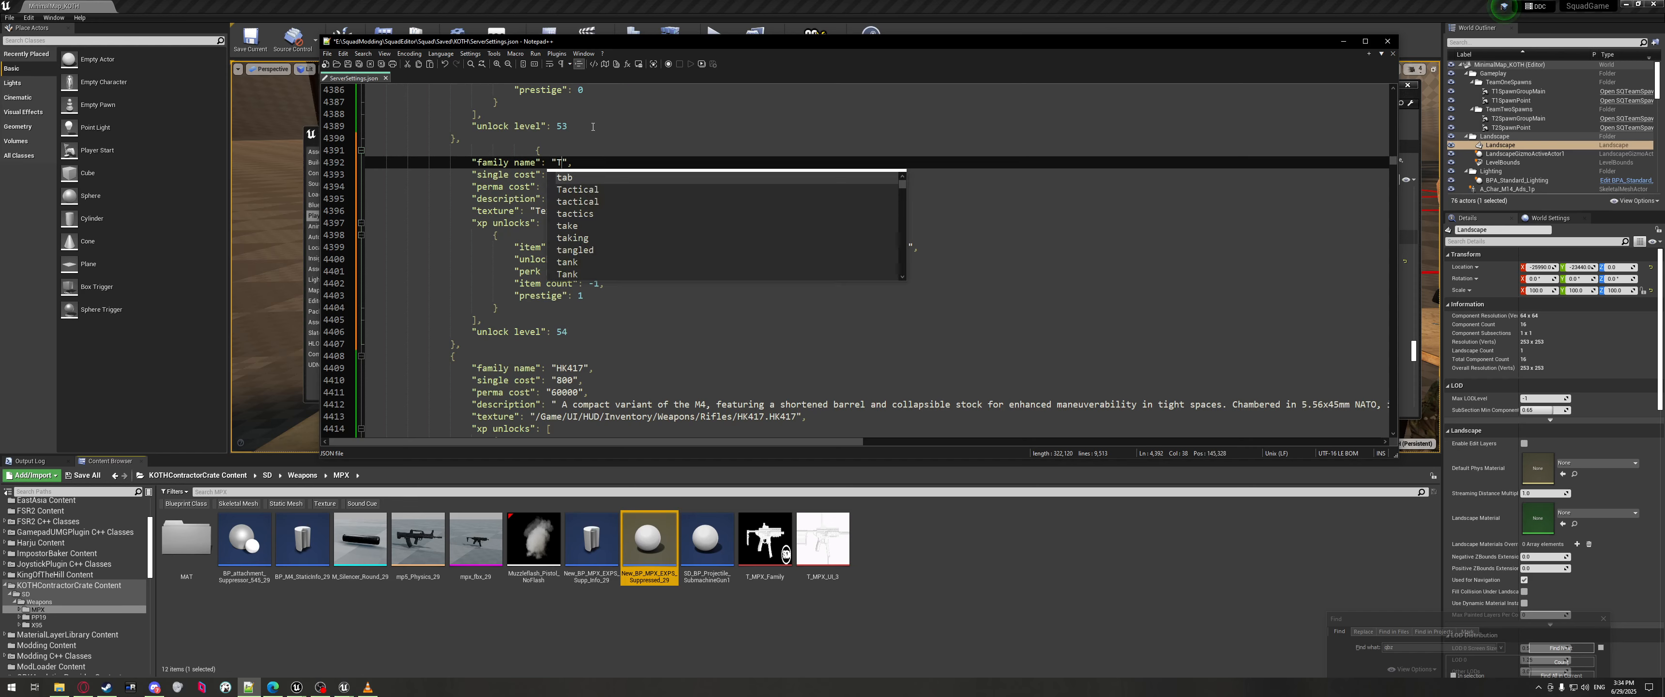
type(" EXAMPLE")
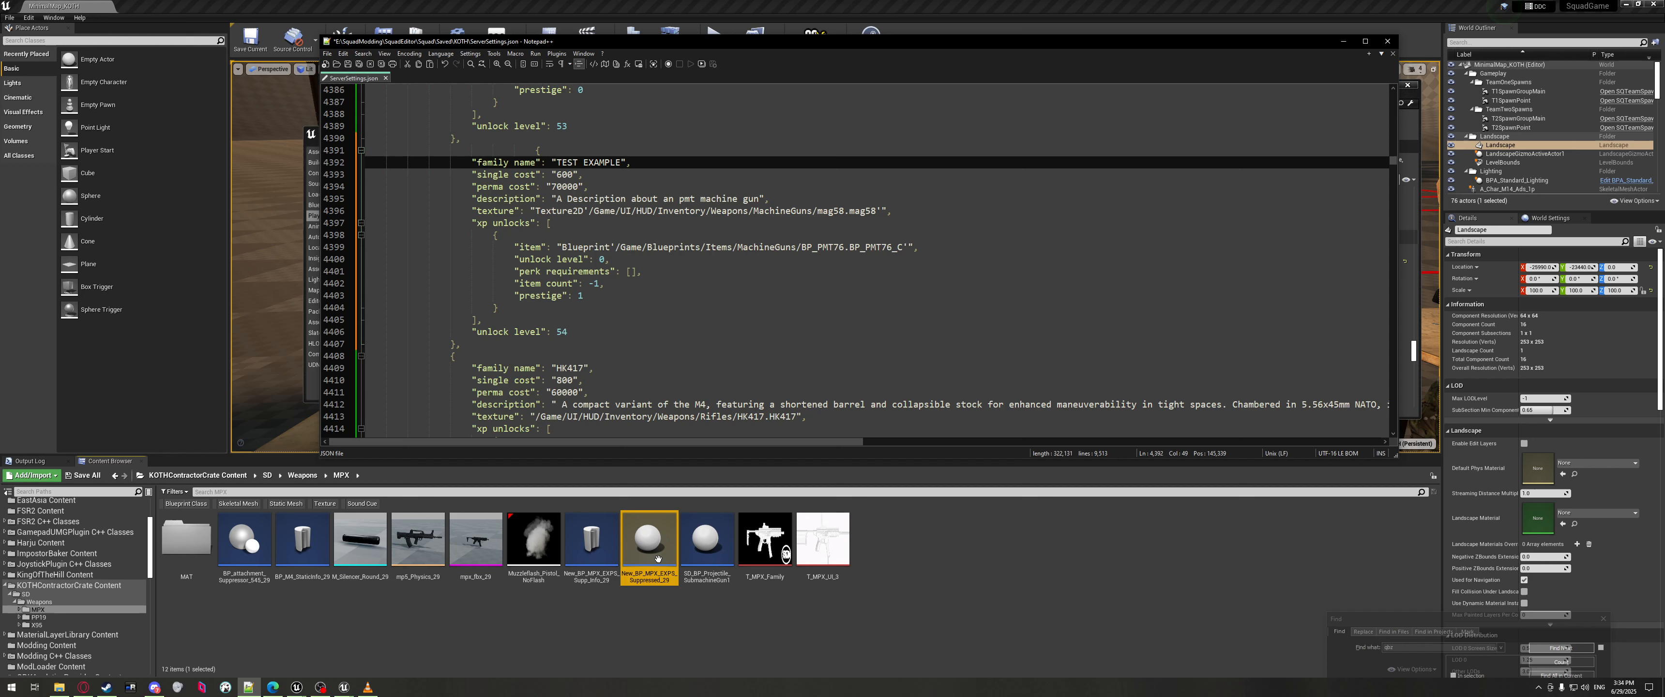
Paste the suppressed MPX blueprint reference over the old PMT76 path on line 4399.
left_click(657, 558)
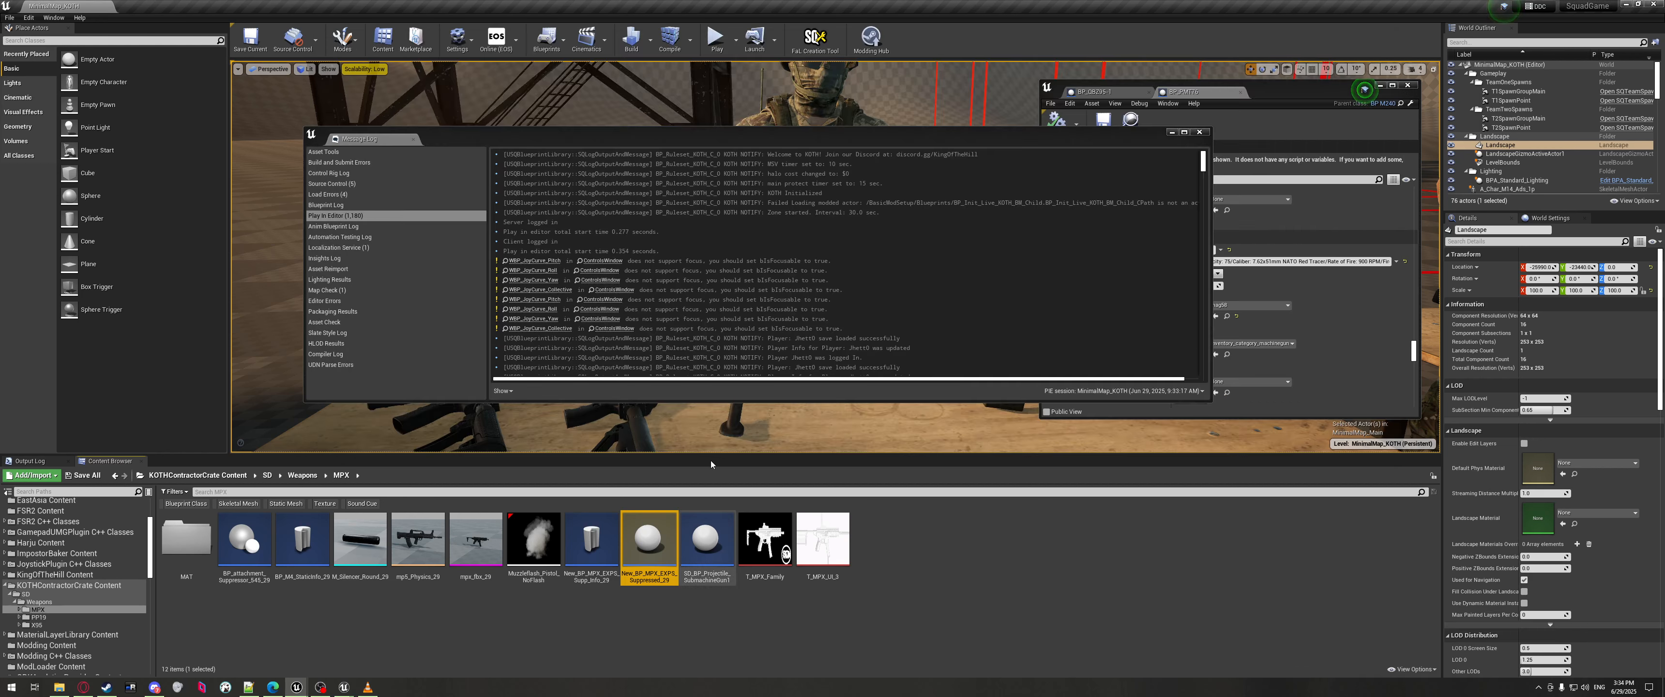
right_click(673, 557)
left_click(711, 425)
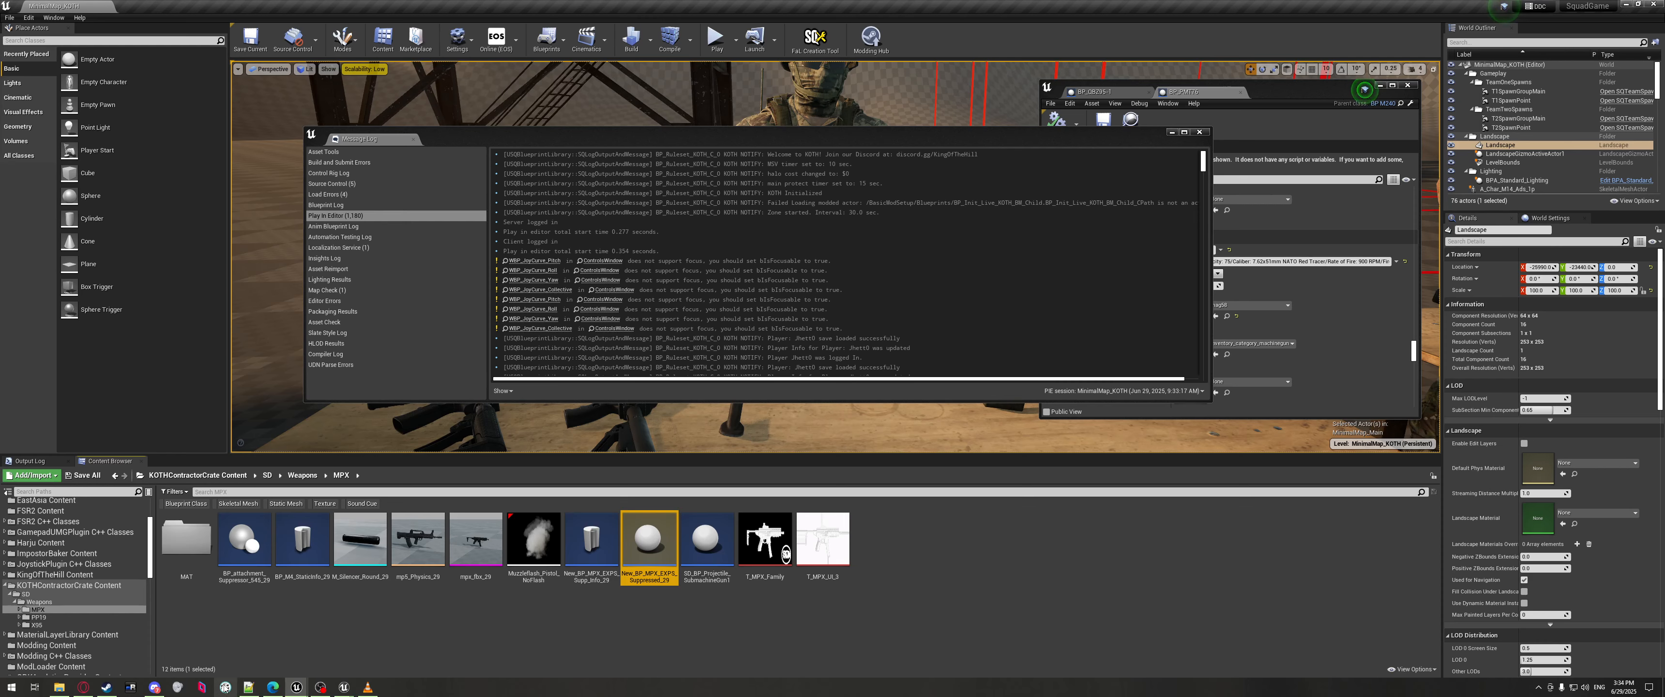
left_click(249, 687)
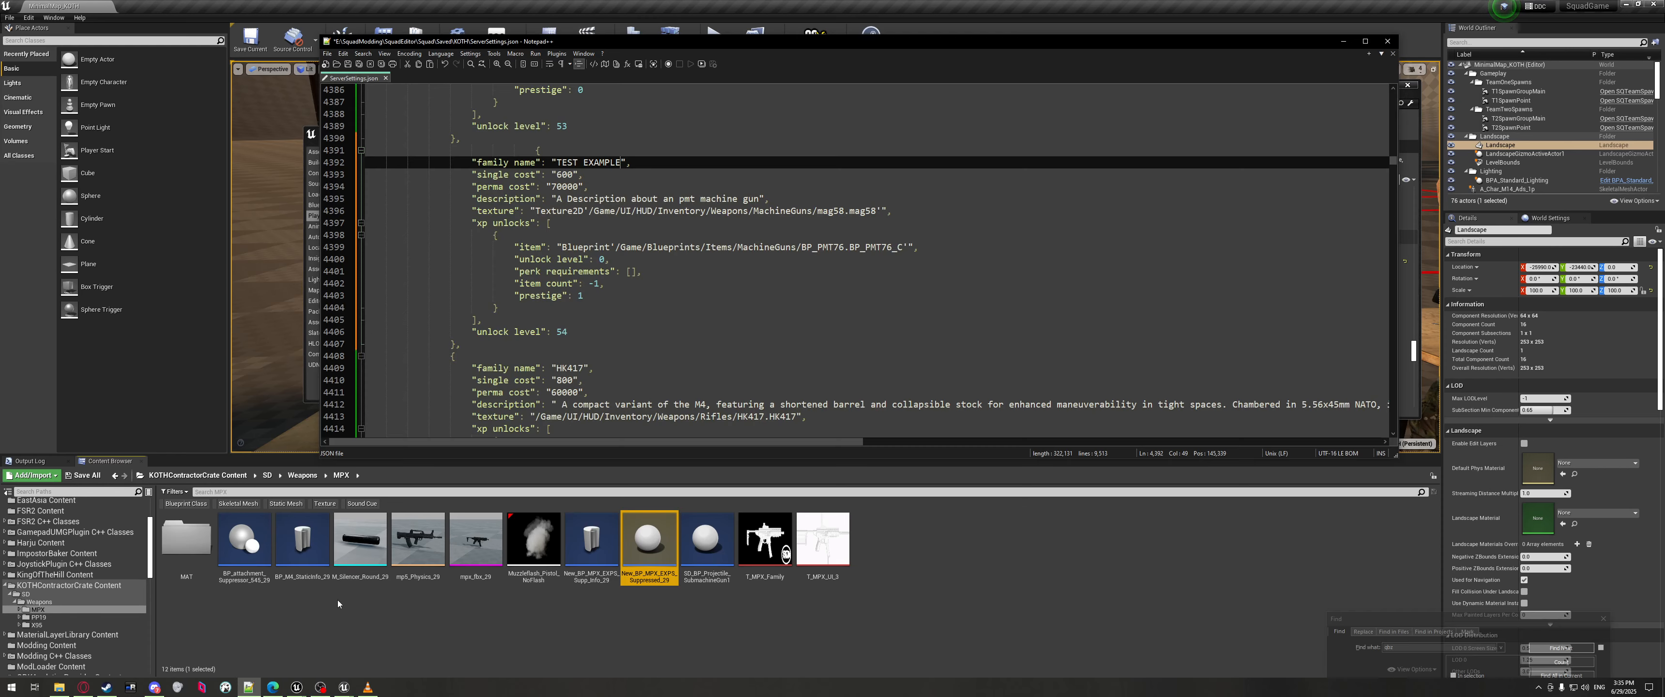
left_click(585, 271)
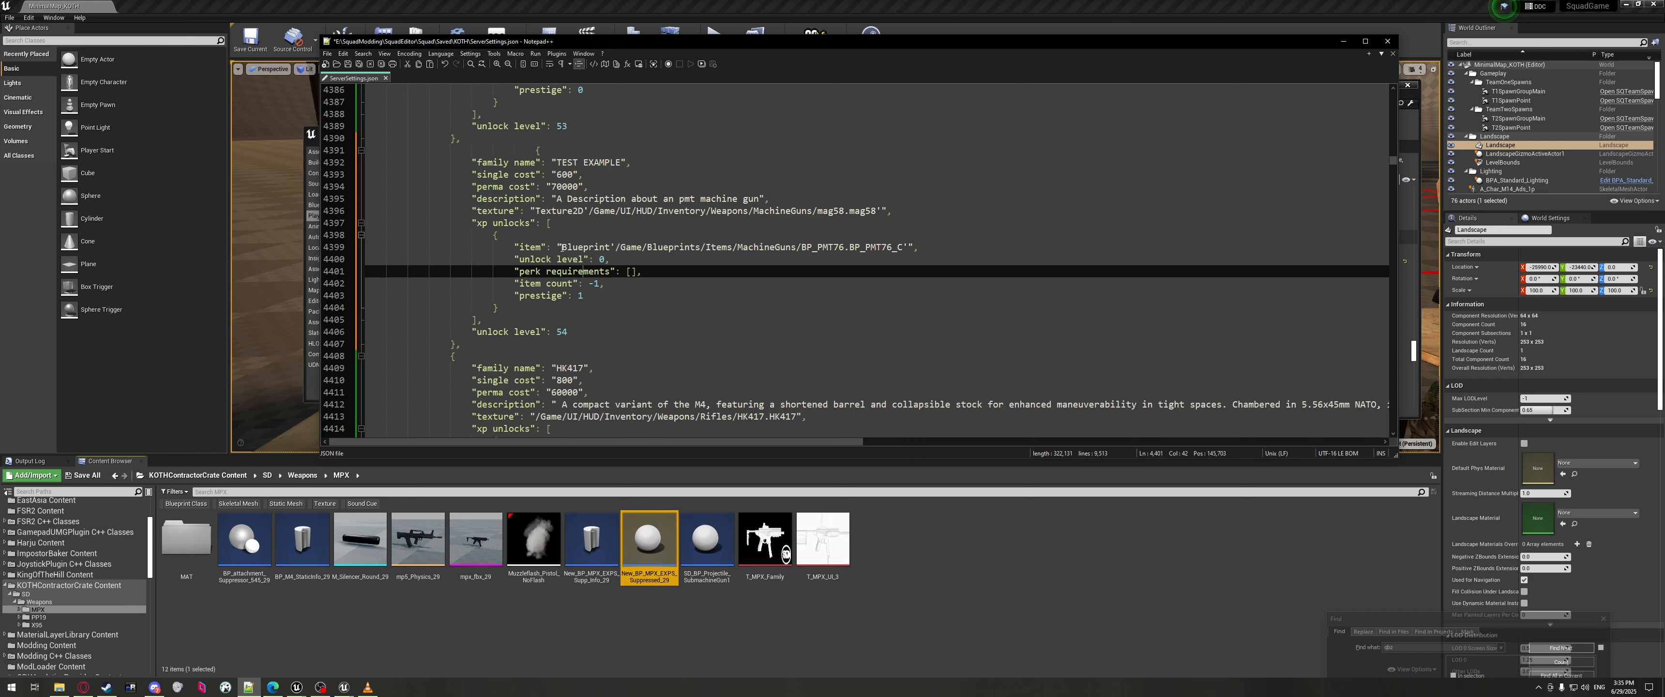
left_click_drag(561, 248, 898, 249)
key("ctrl+v")
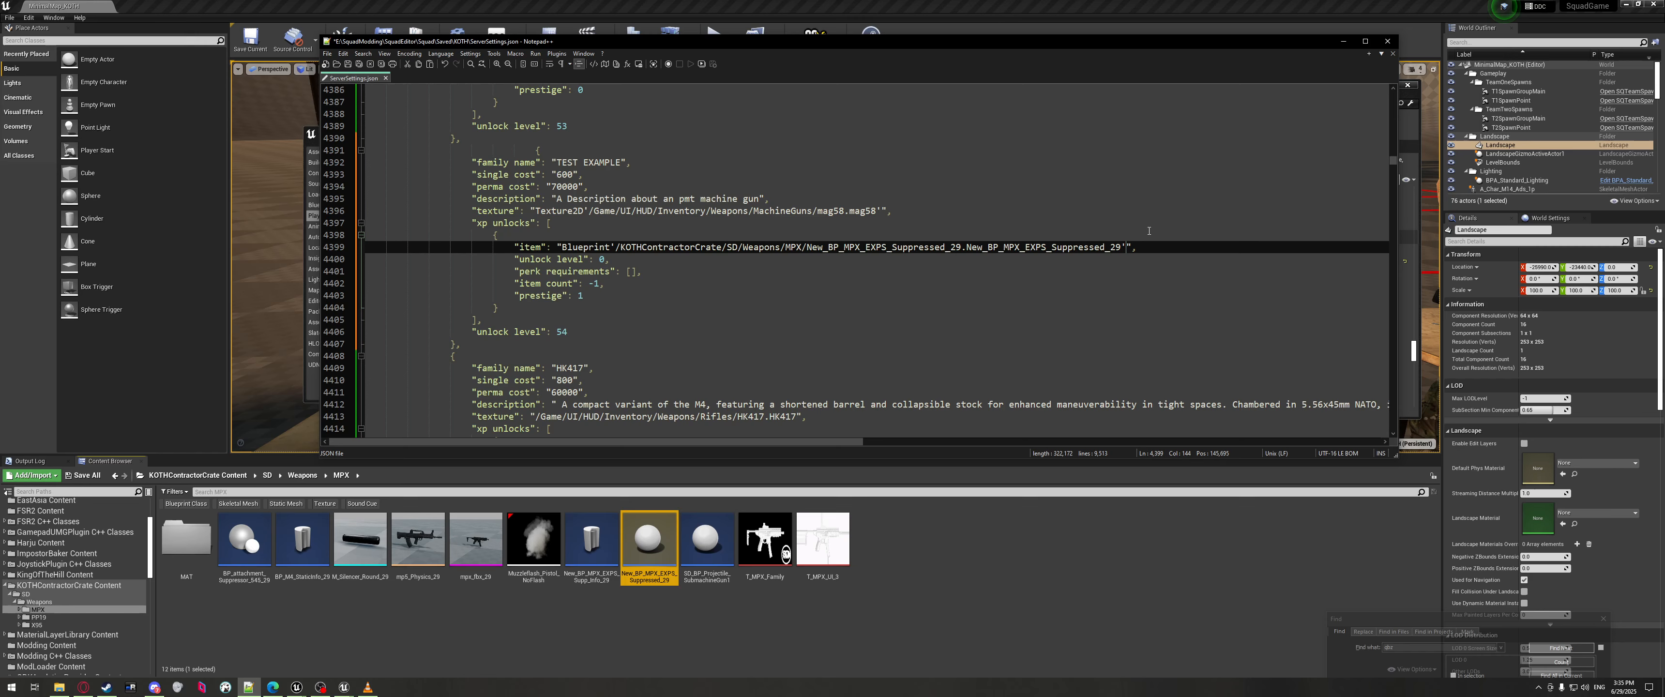
Open the T_MPX_Family texture in the texture editor and enlarge its preview.
type("_C")
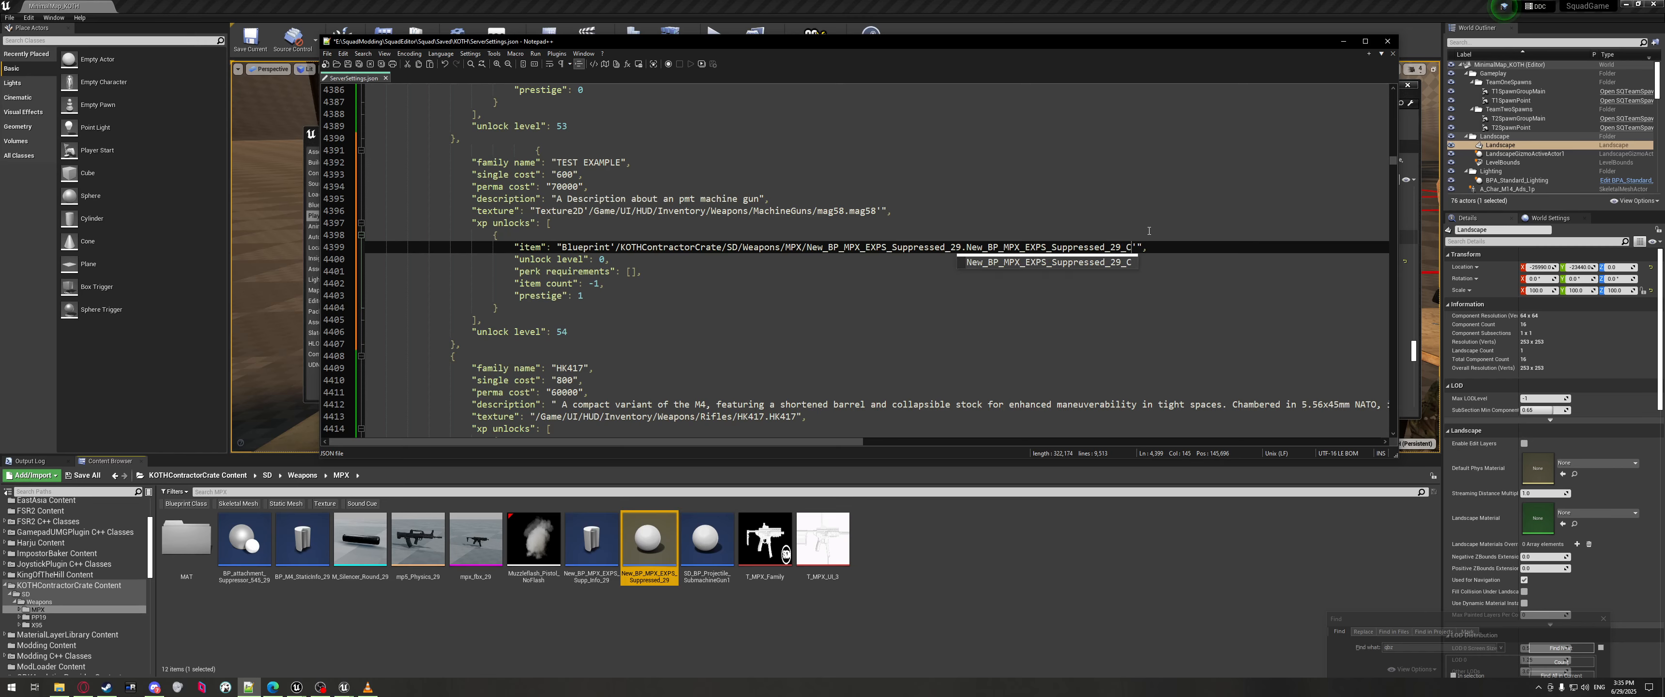
left_click(753, 538)
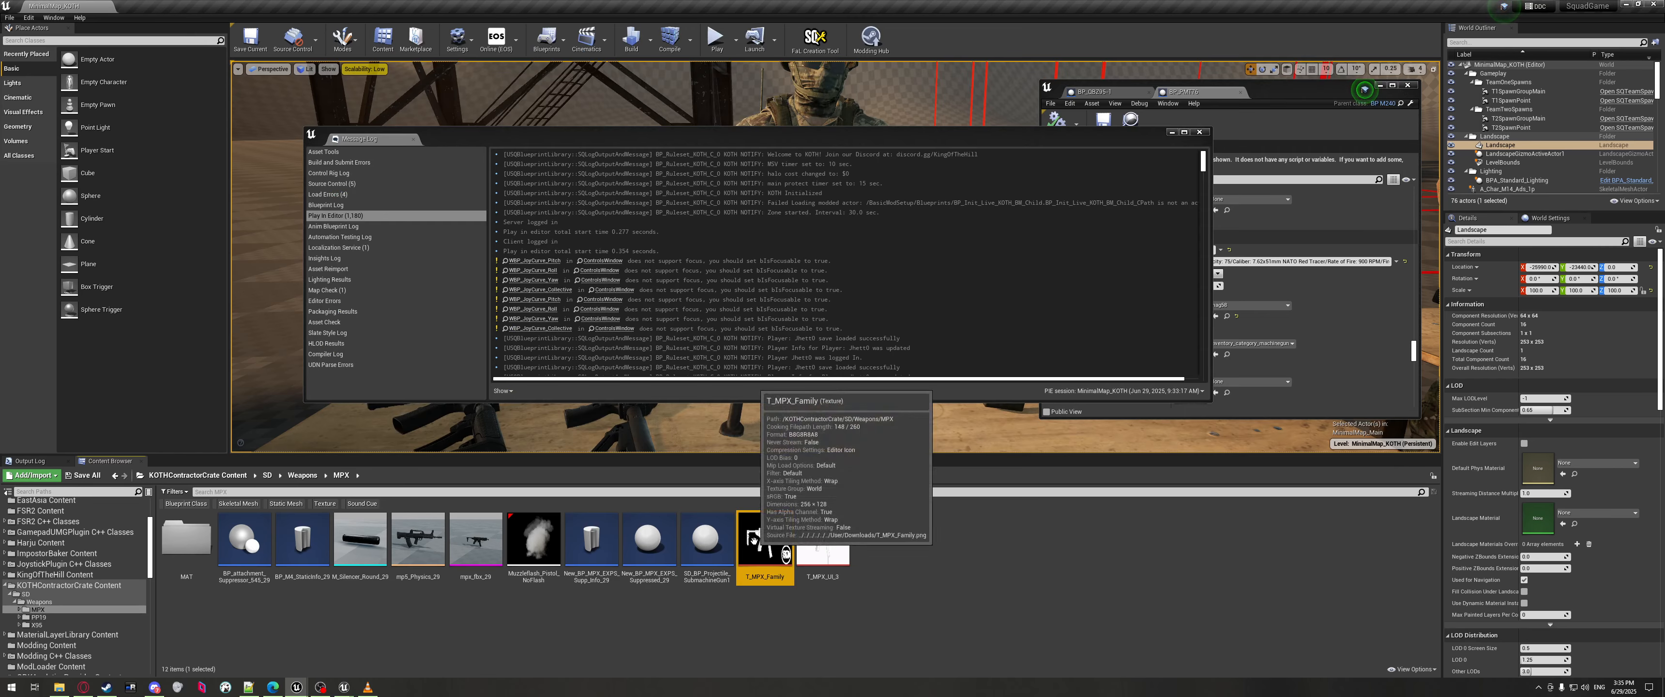
double_click(753, 539)
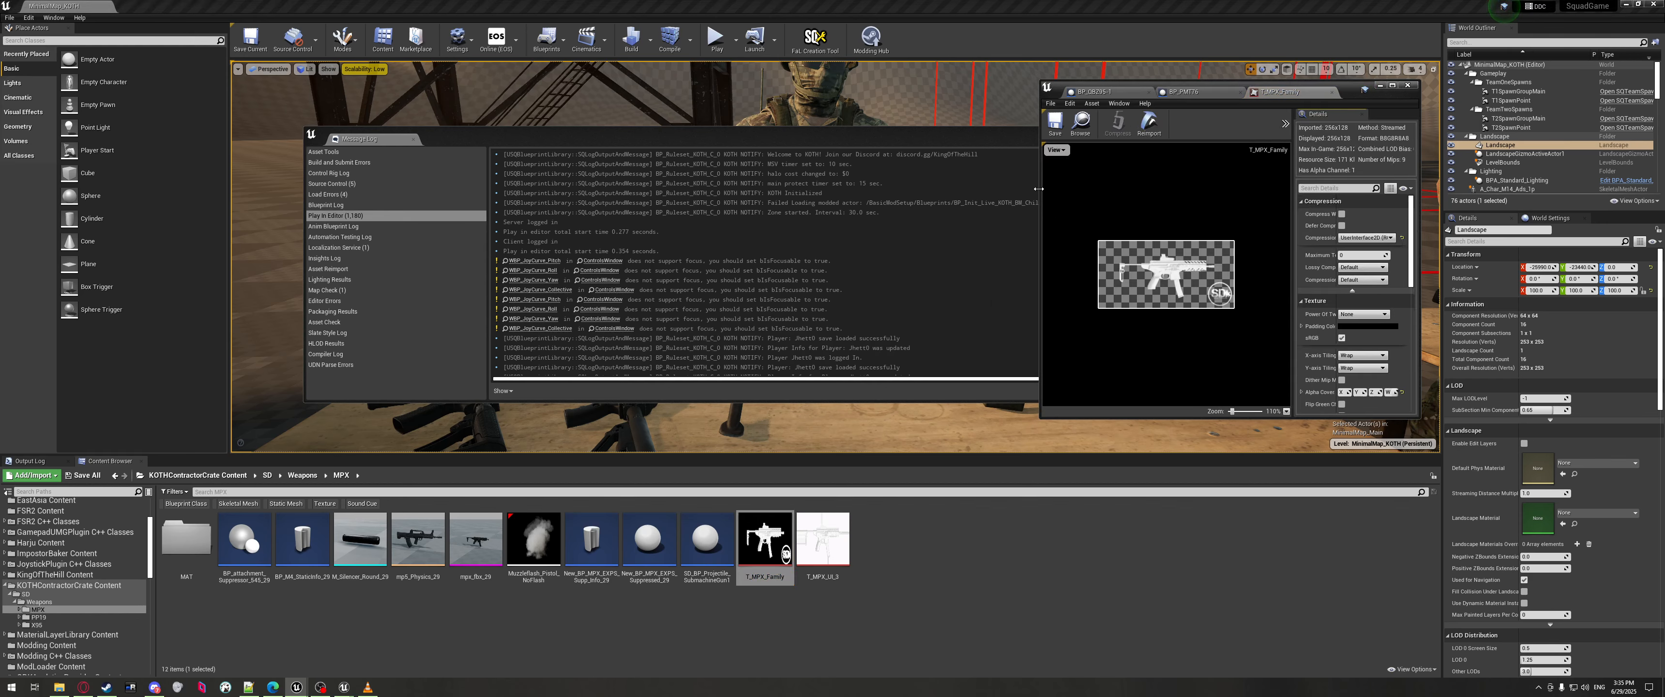
left_click_drag(1038, 188, 684, 188)
scroll(1058, 302, "up", 6)
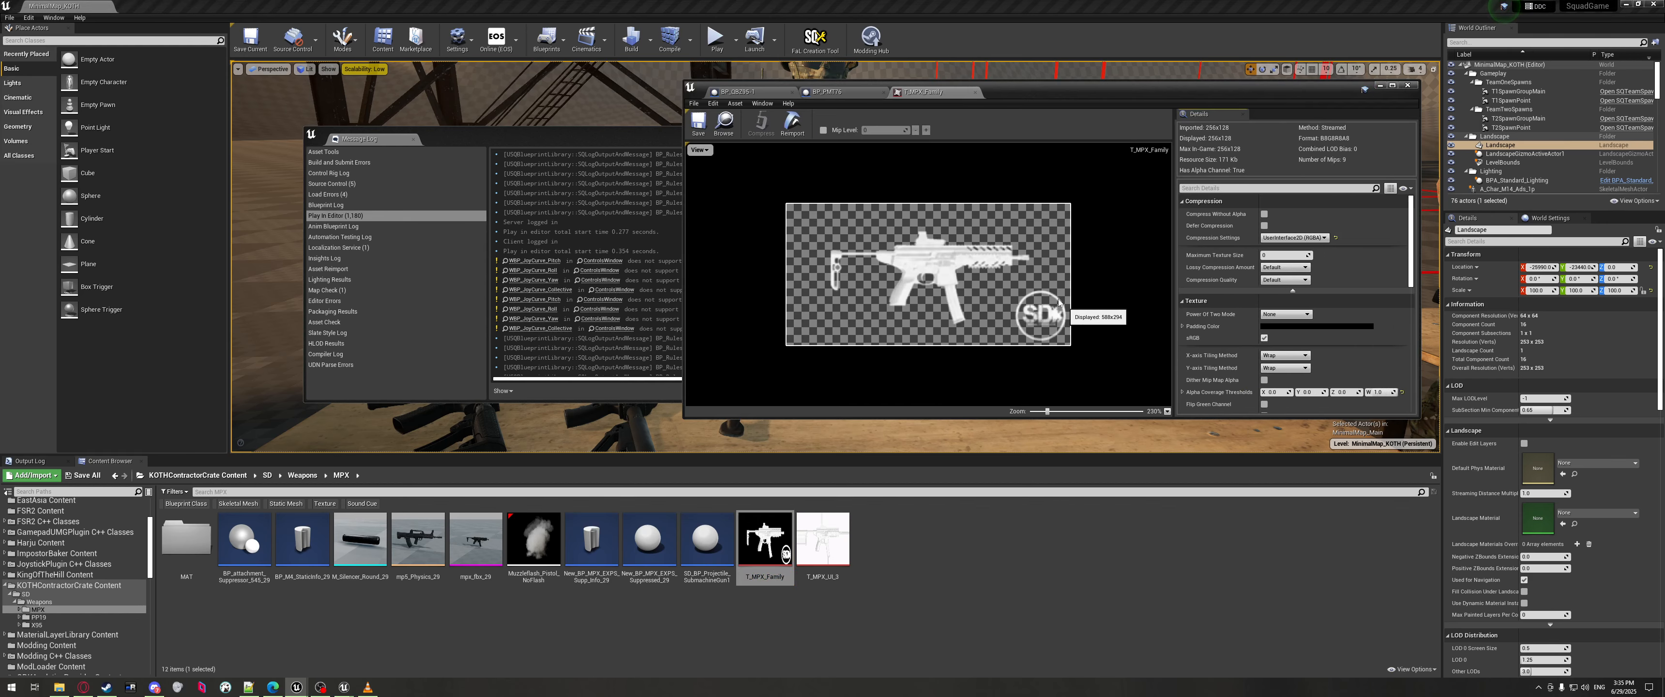
scroll(1027, 342, "up", 1)
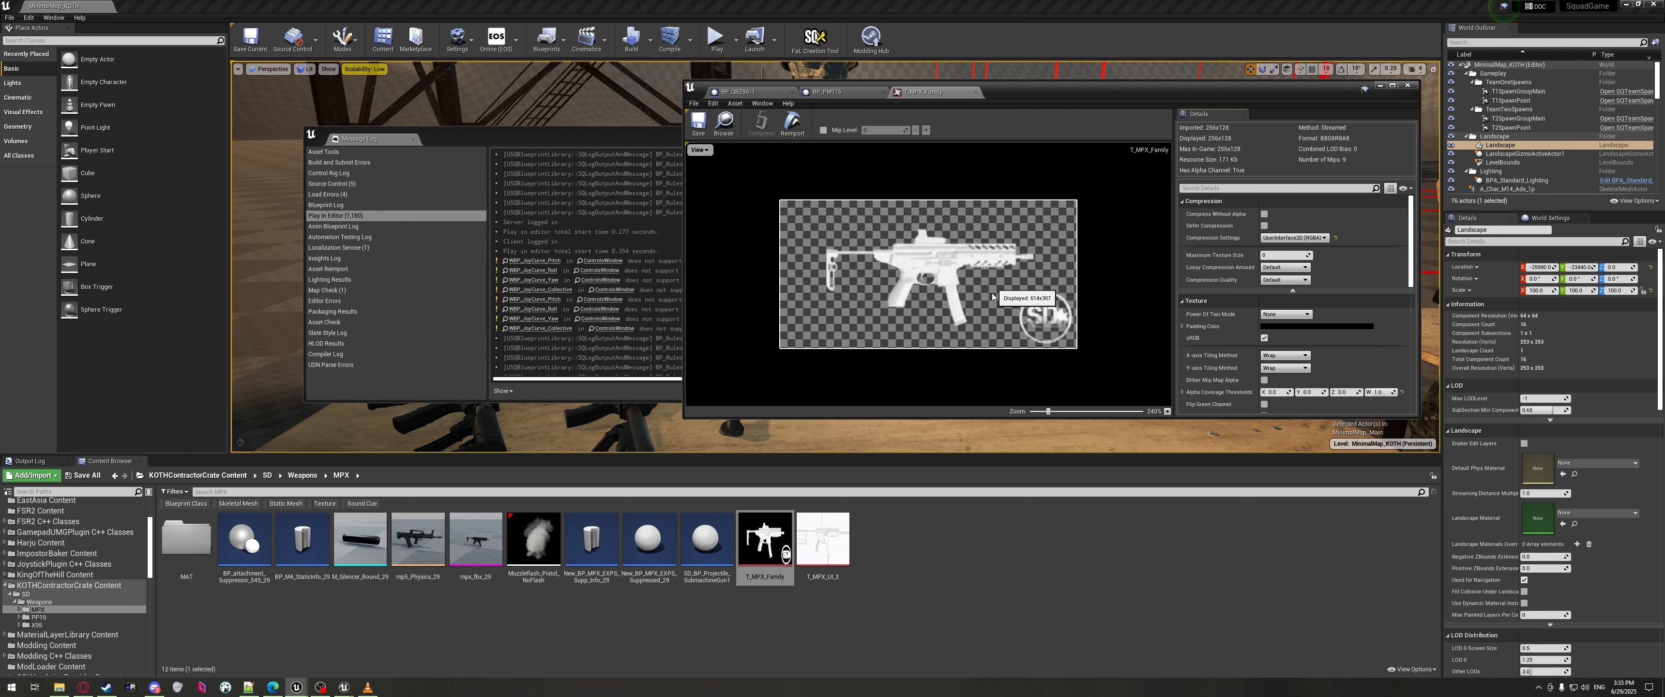
Copy the T_MPX_Family texture's asset reference.
left_click(822, 539)
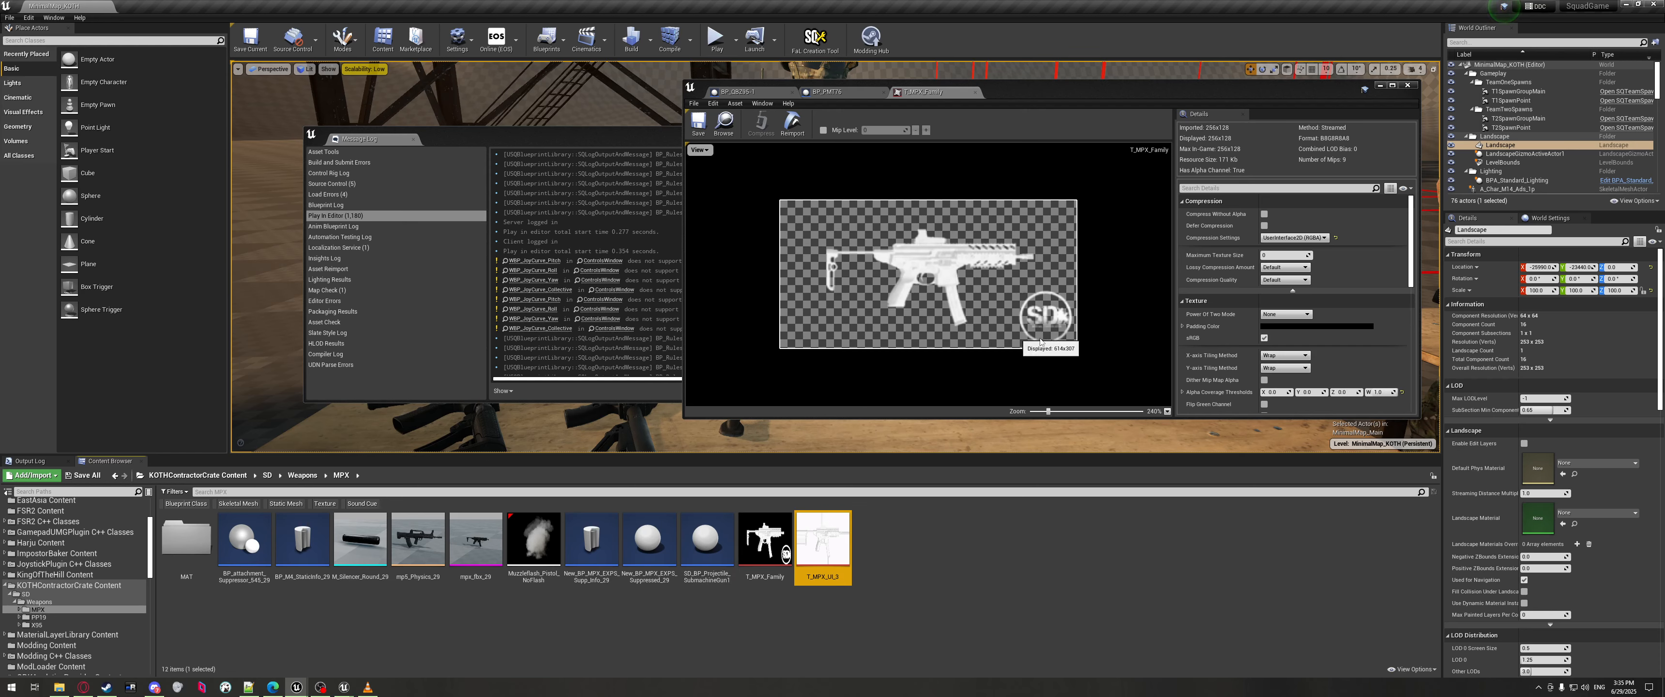
right_click(768, 539)
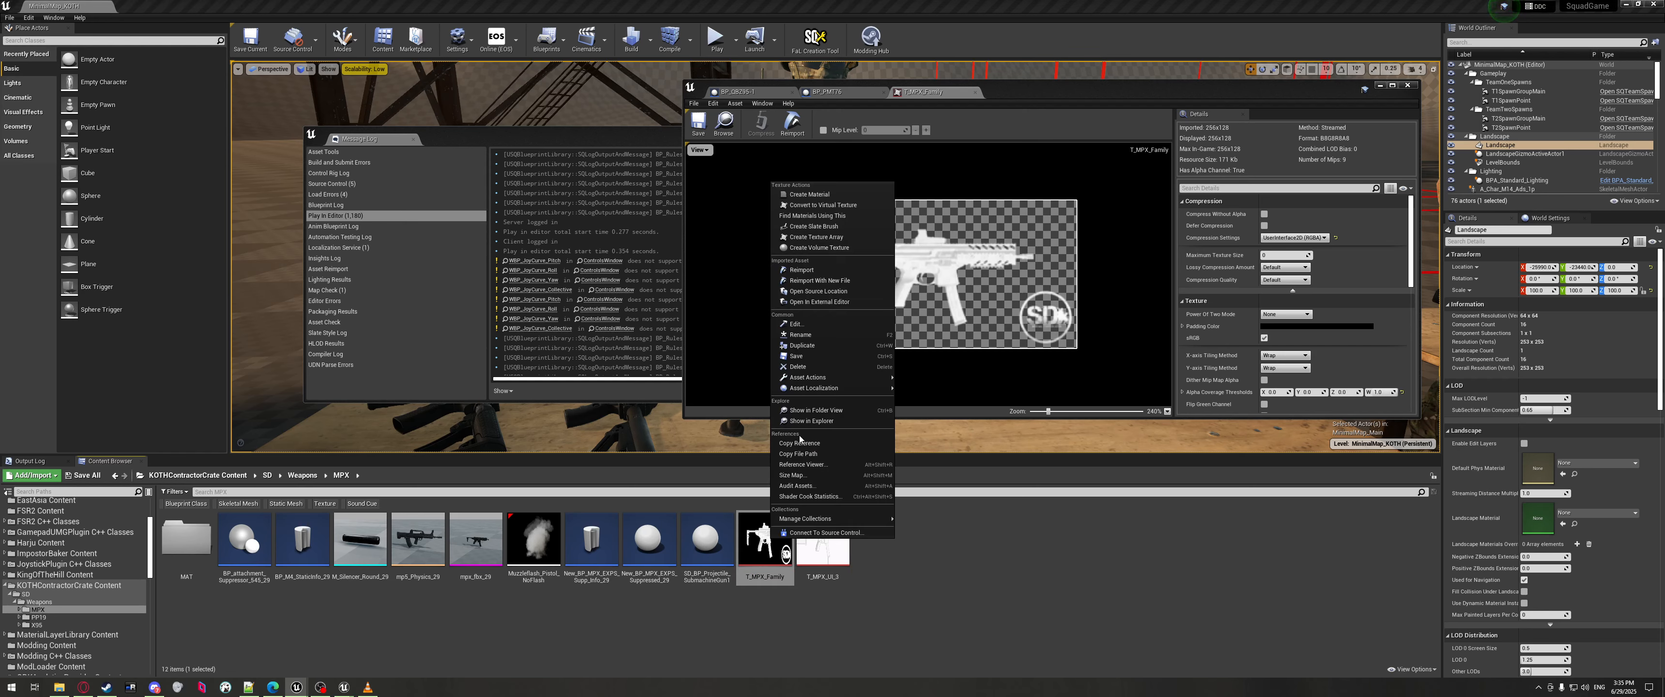
left_click(799, 443)
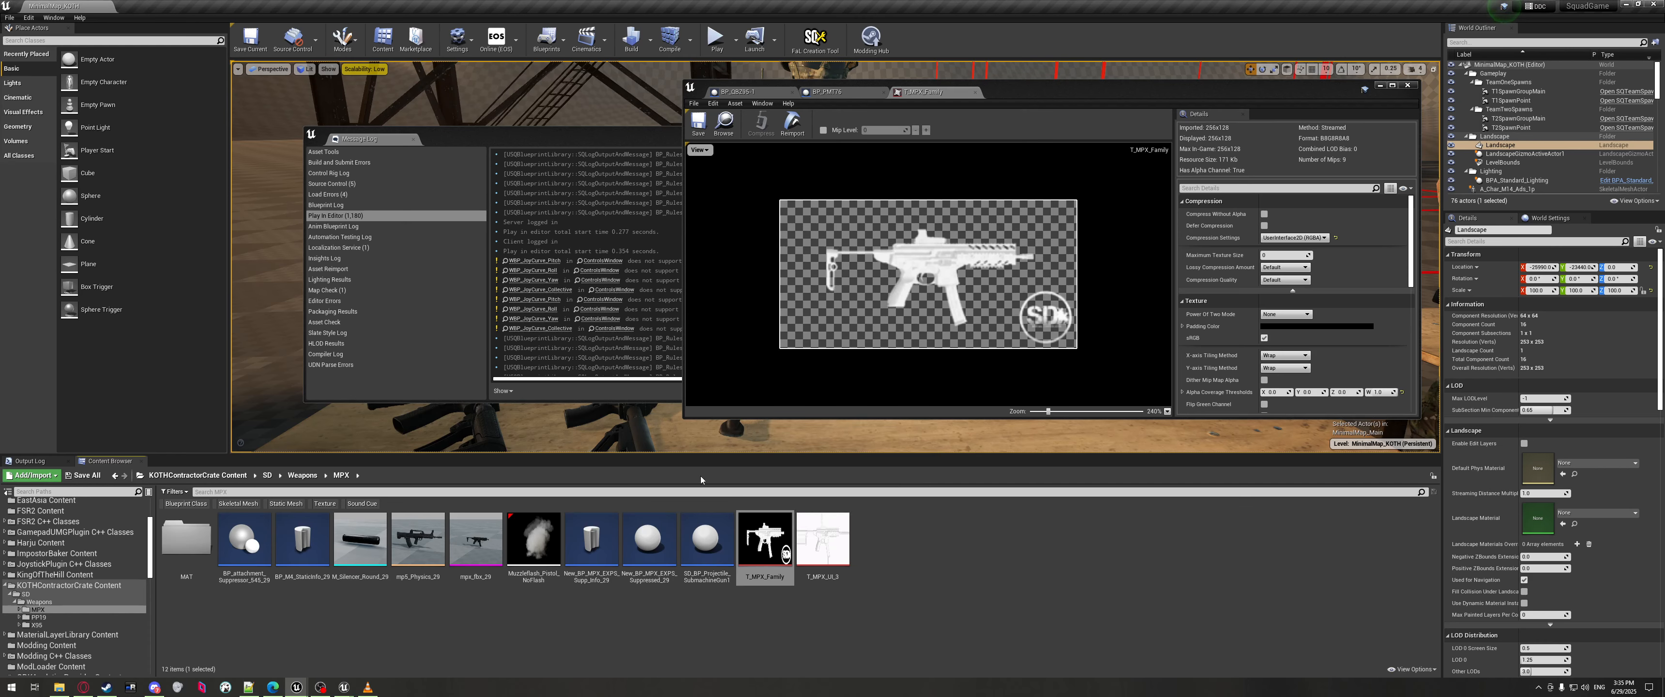
Replace the mag58 texture path on line 4396 with T_MPX_Family, then close the texture editor.
left_click(248, 688)
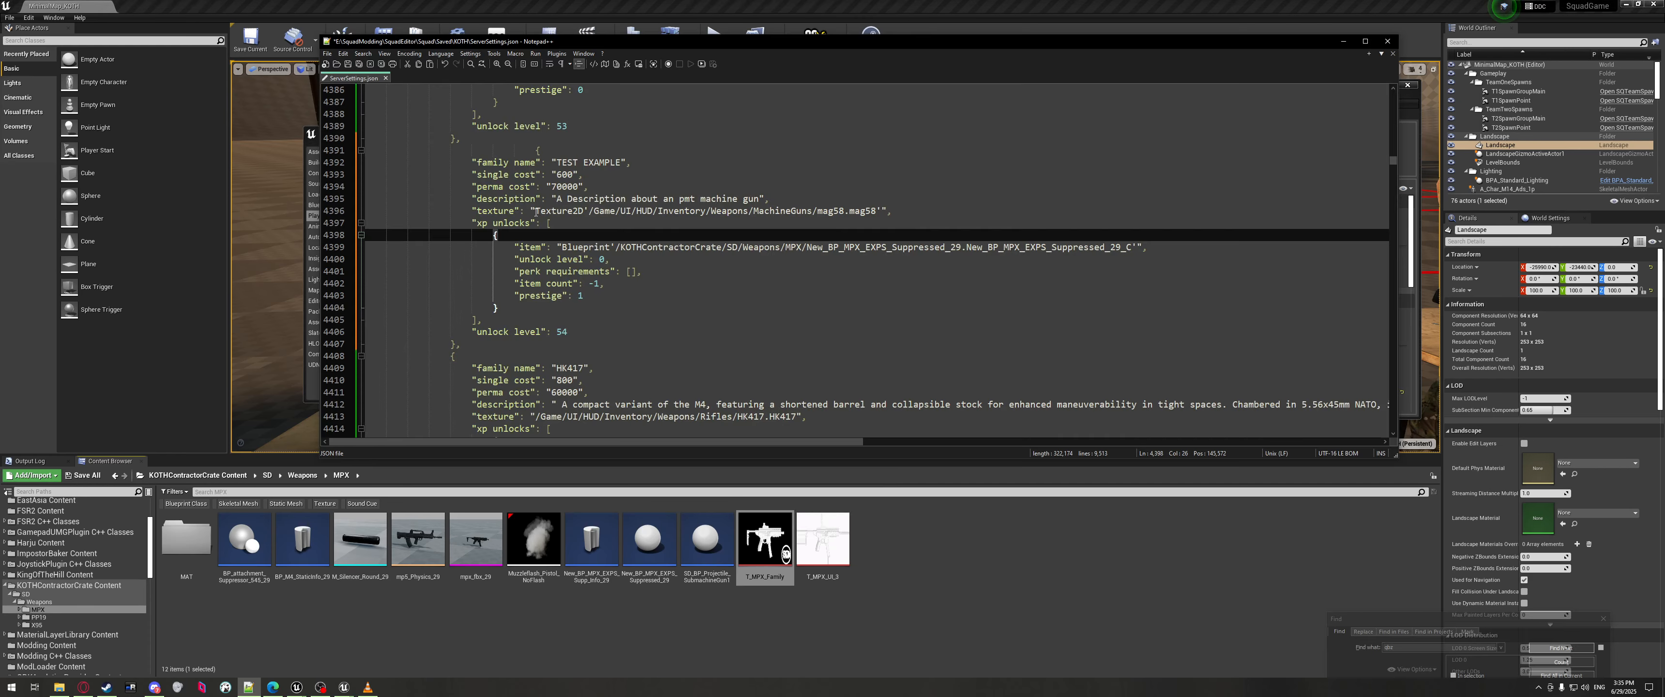
left_click_drag(536, 212, 850, 211)
key("ctrl+v")
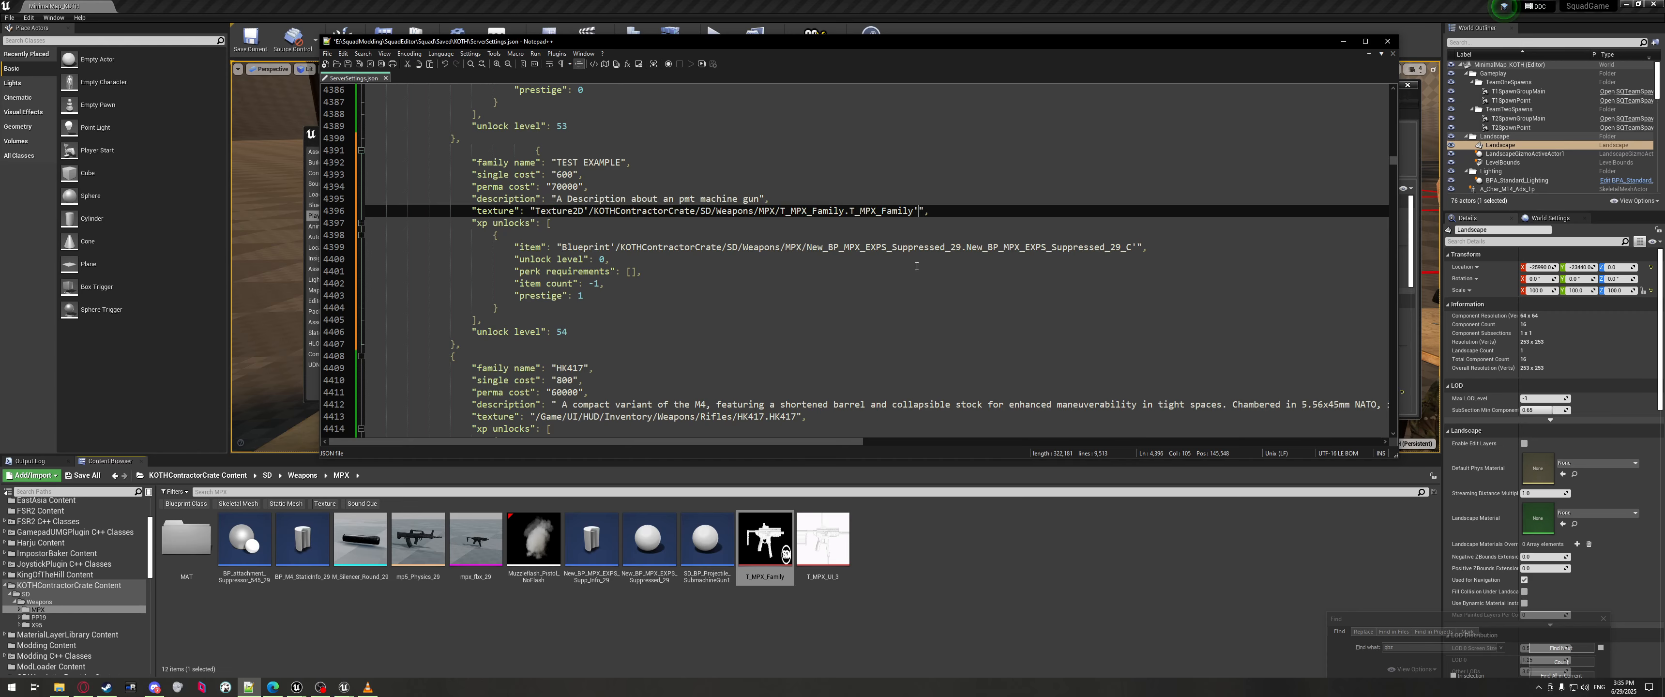
left_click(783, 239)
left_click(1343, 41)
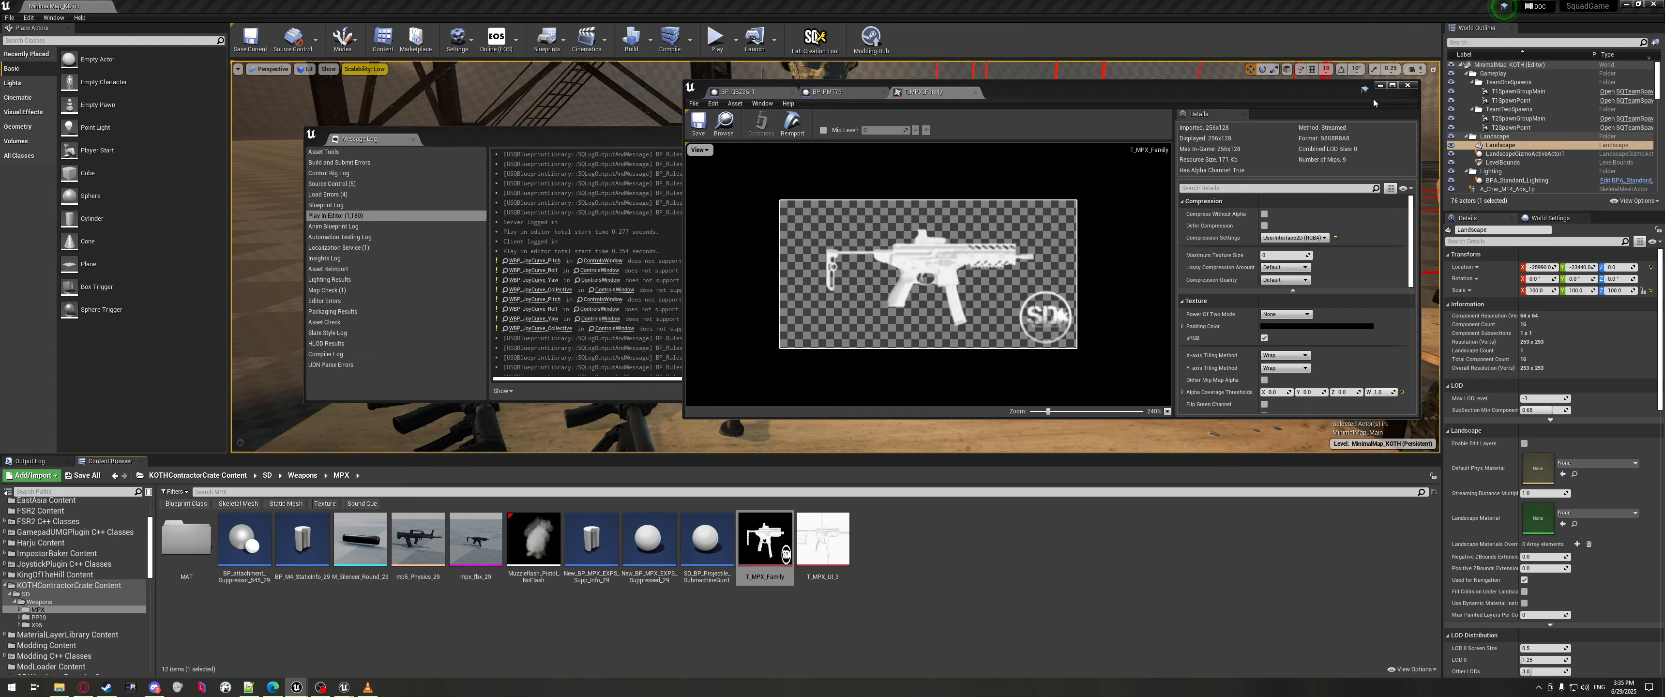
left_click(1380, 83)
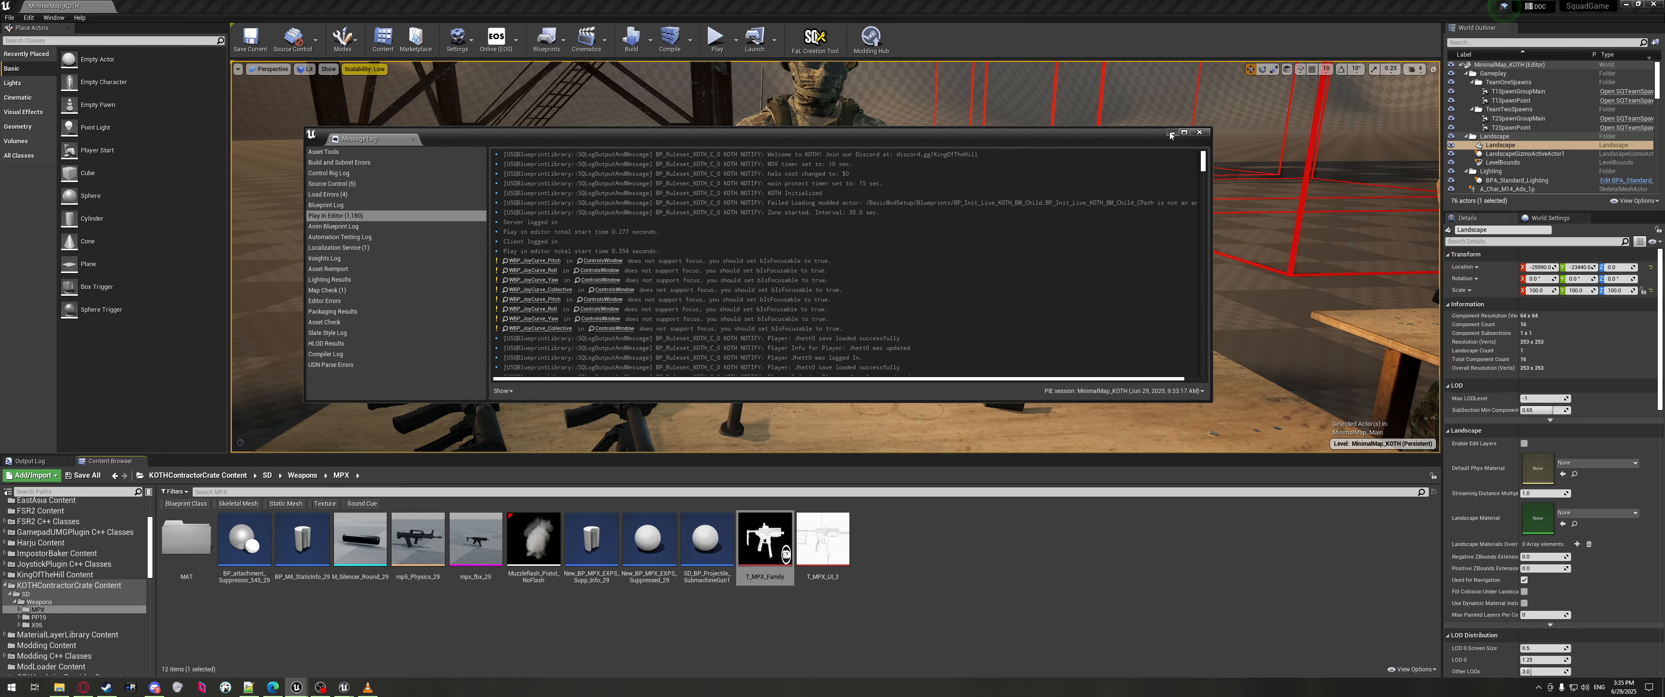
Launch a new KOTH play session, pass the rules, team and intro screens, and approach the weapons table.
left_click(1170, 135)
left_click(715, 37)
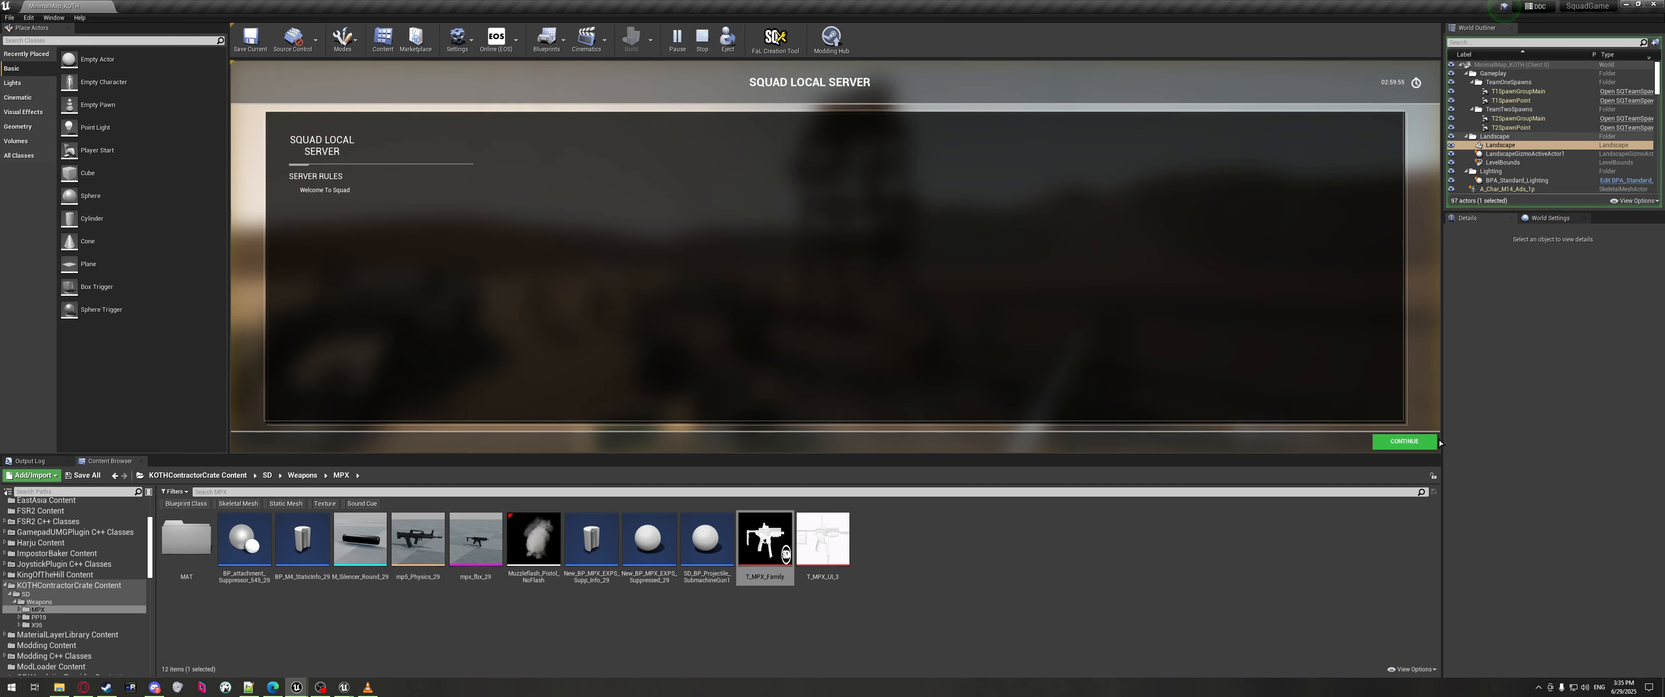
left_click(1403, 441)
left_click(1385, 421)
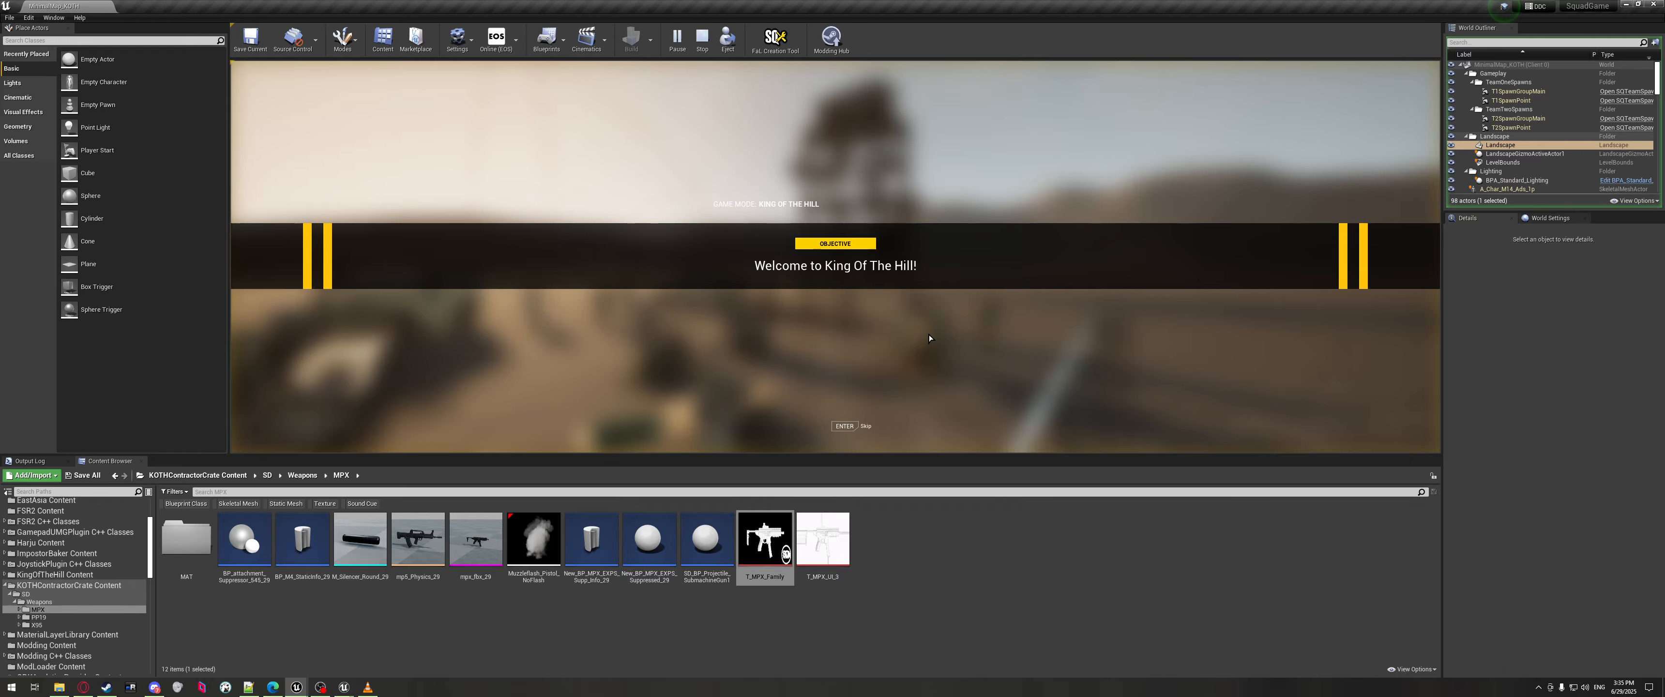
key("Return")
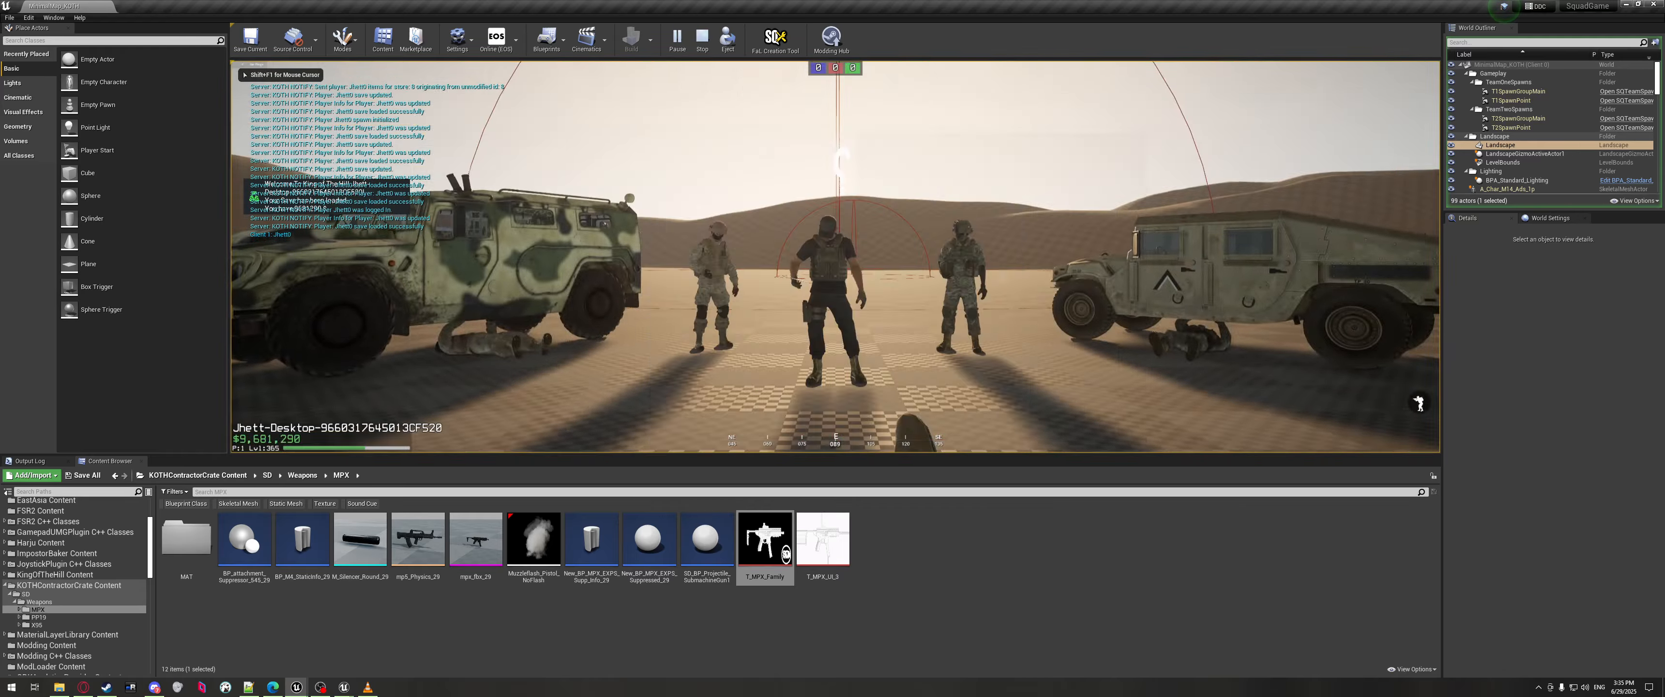
key("Return")
key("shift+w")
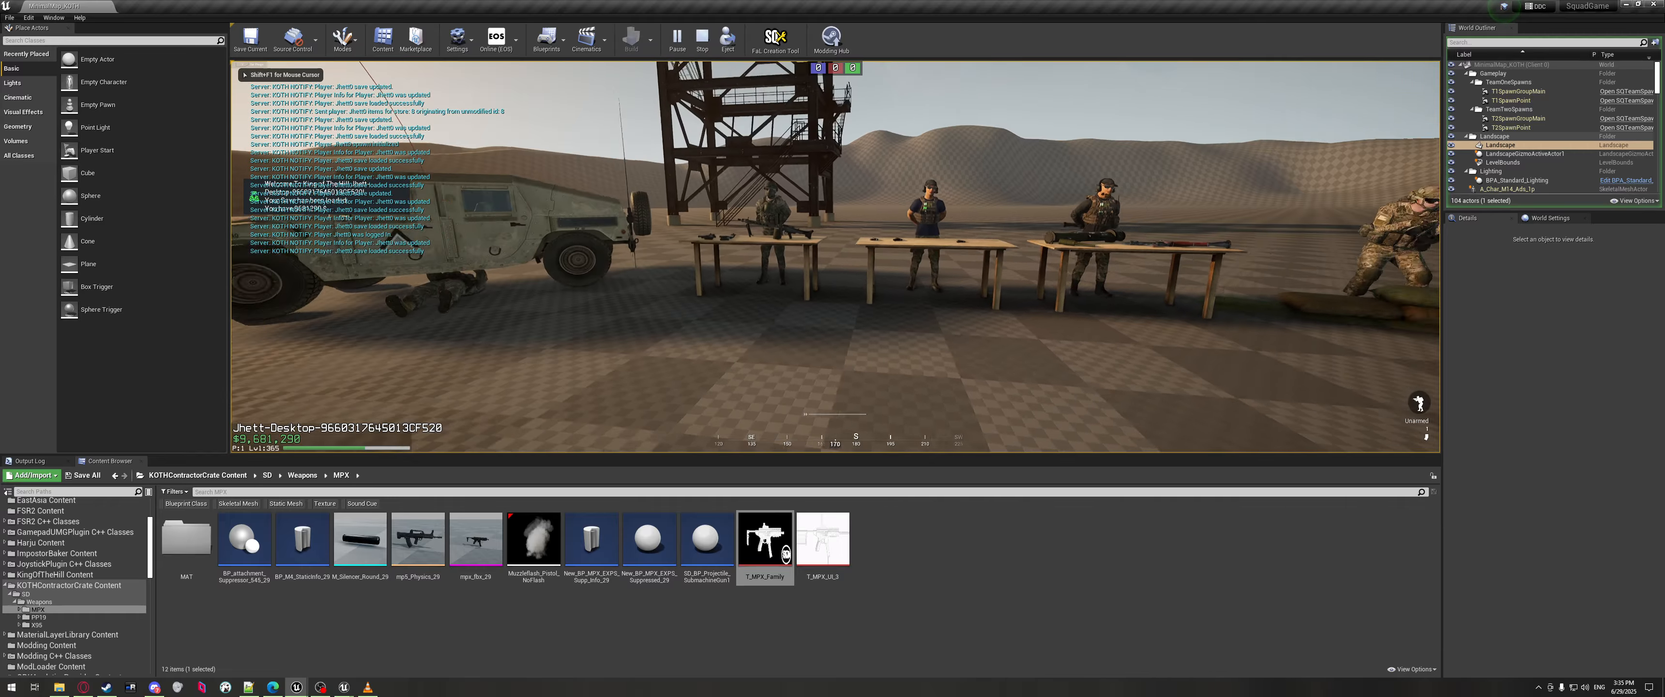
Open the King of the Hill store and bring up the TEST EXAMPLE weapon's details.
key("f")
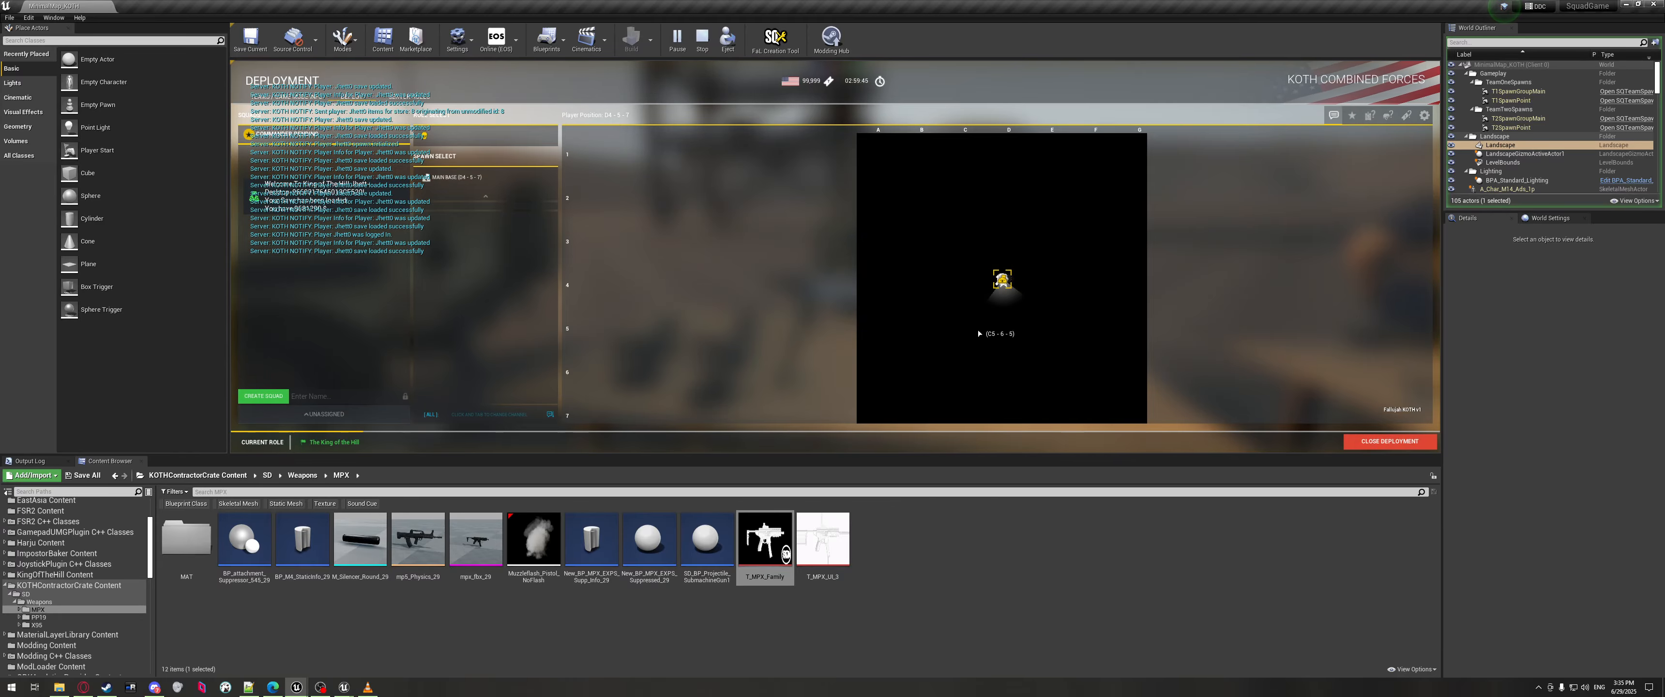
scroll(935, 354, "down", 10)
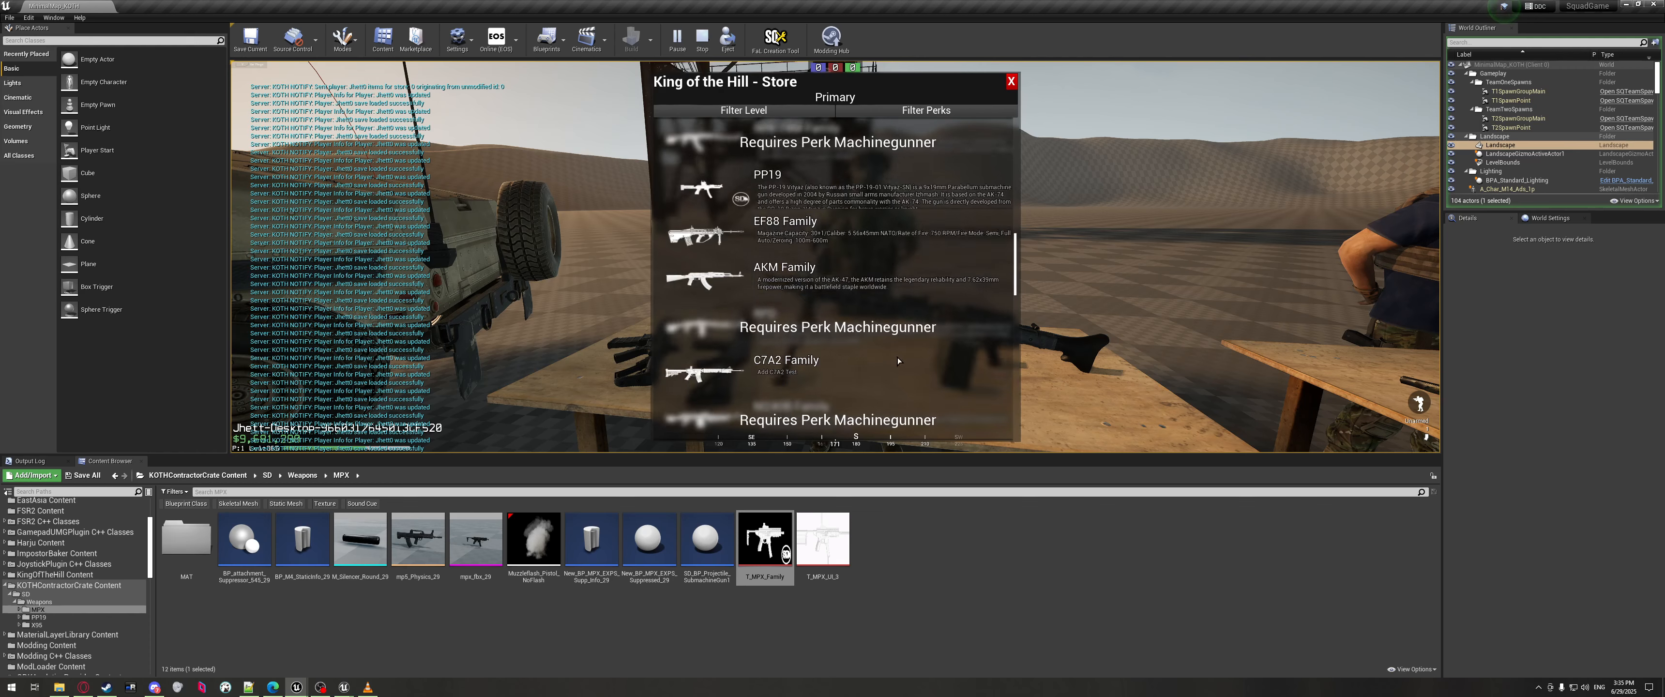
scroll(897, 233, "down", 8)
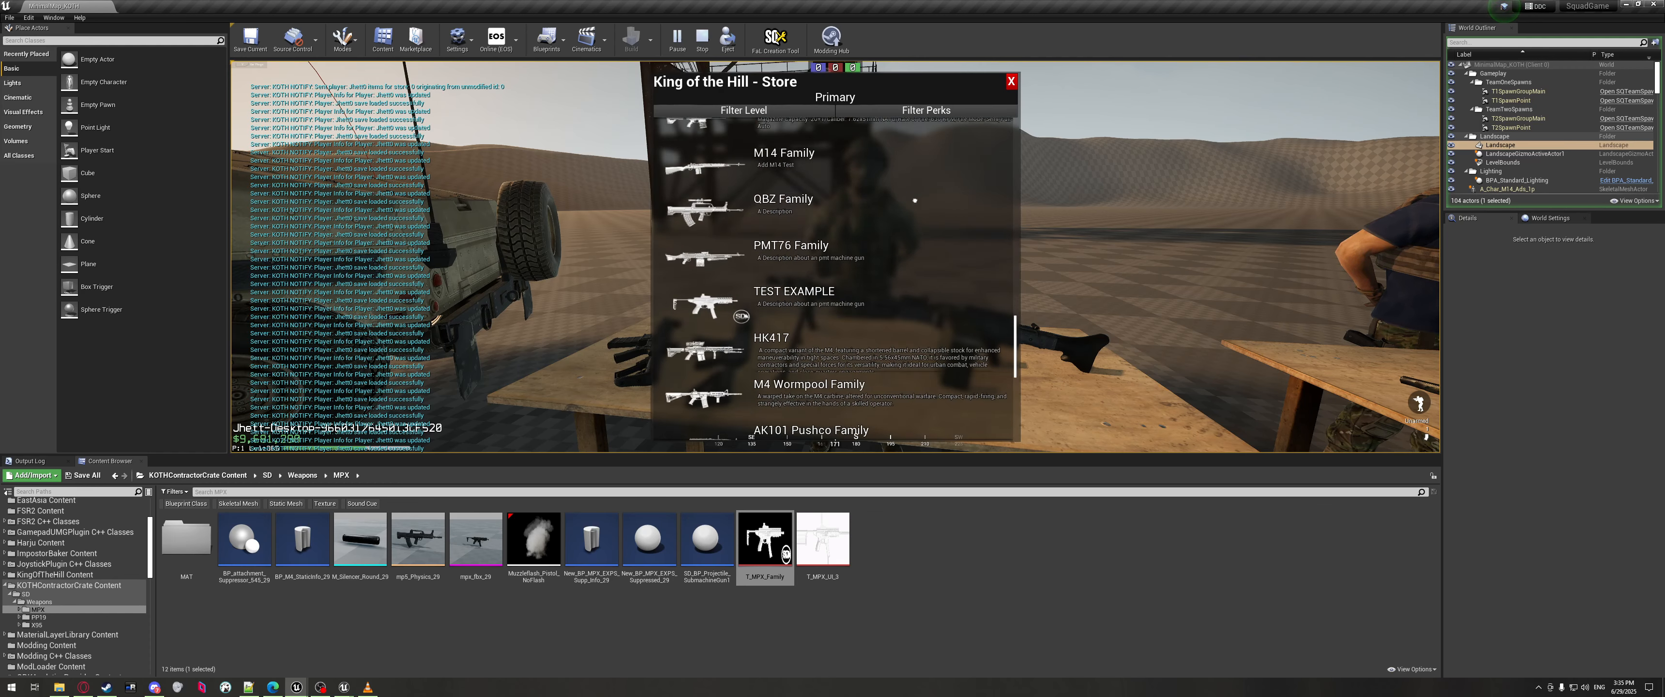
left_click(768, 224)
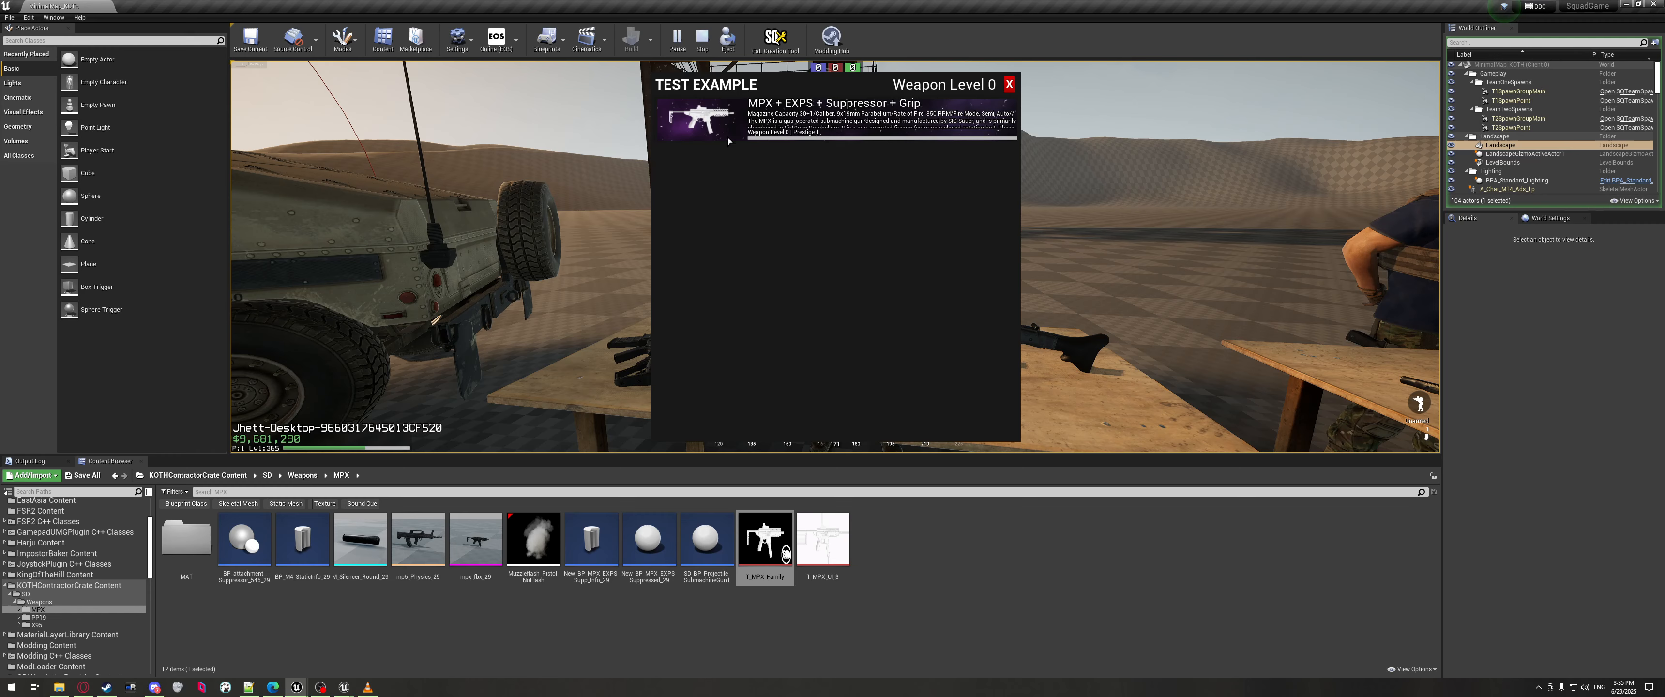
left_click(1009, 84)
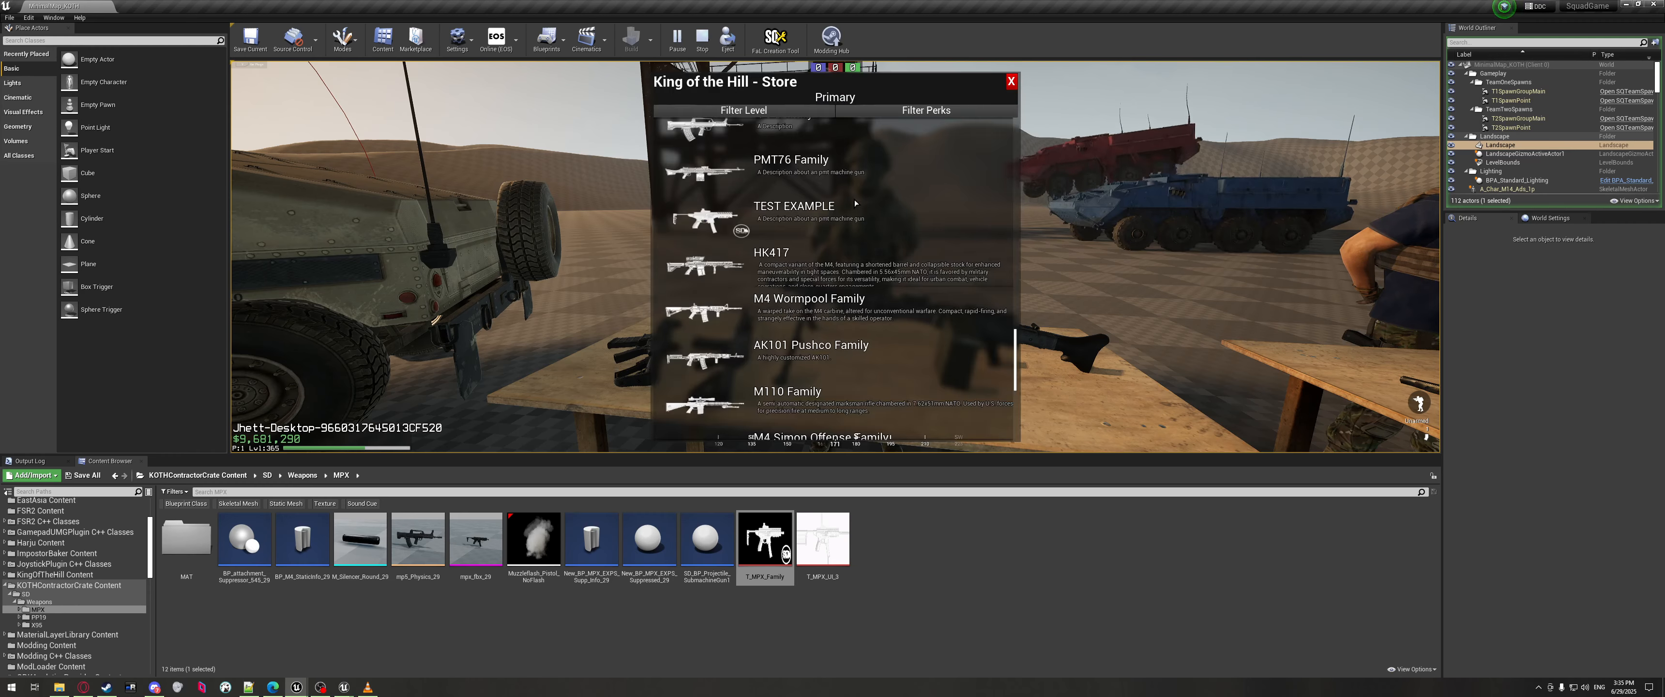
left_click(750, 234)
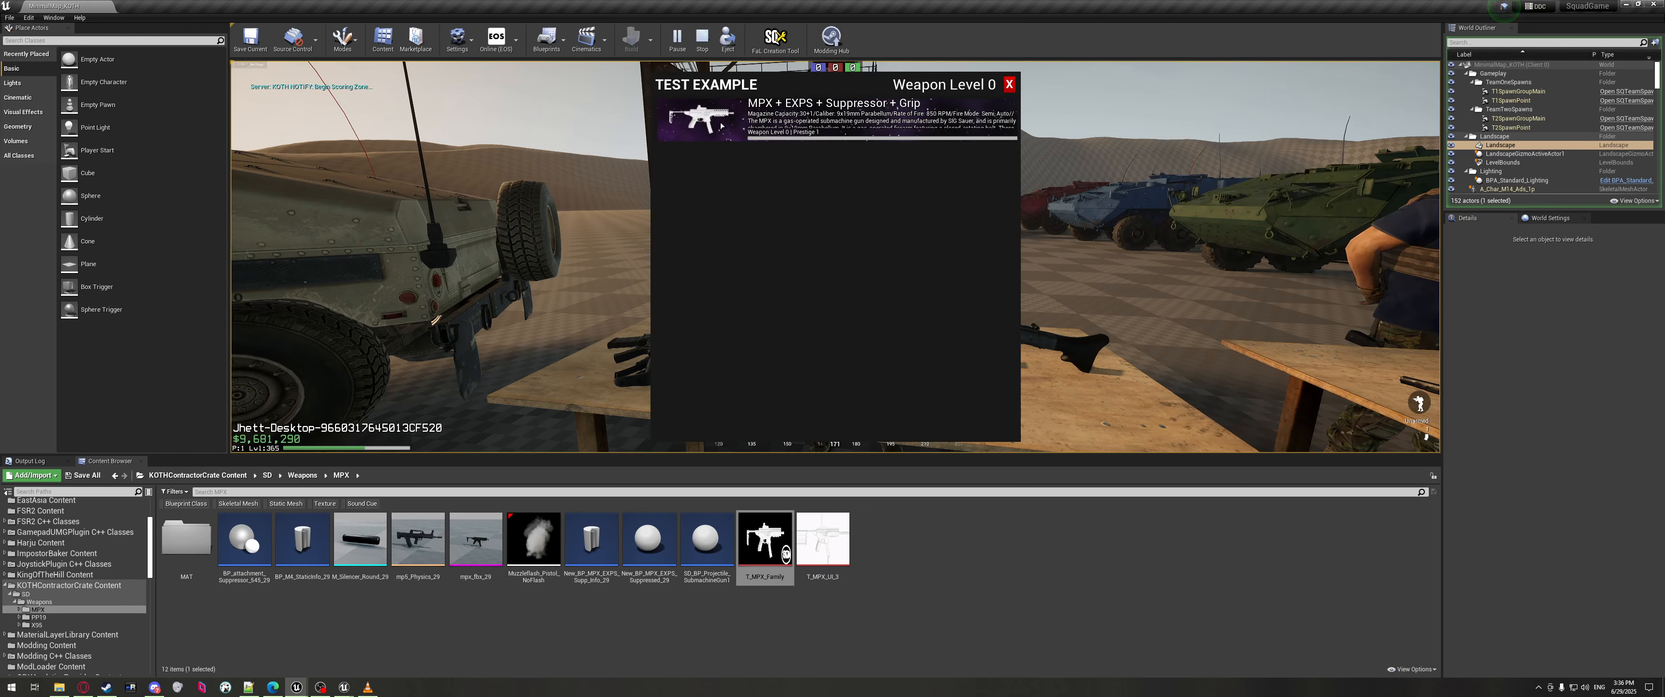
Perma-buy the MPX + EXPS + Suppressor + Grip for $70,000 and return to ServerSettings.json.
left_click(925, 421)
left_click(881, 294)
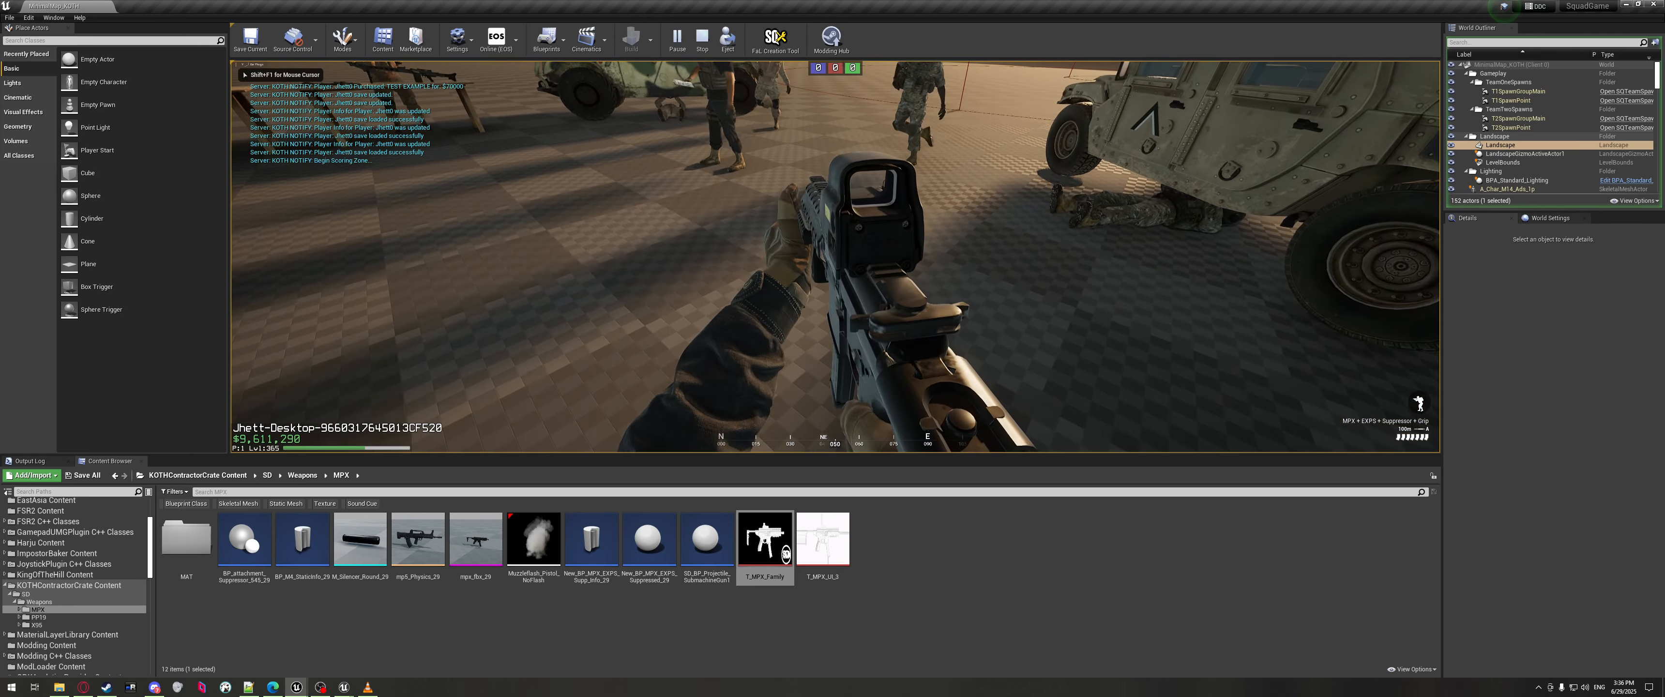
key("alt+Tab")
left_click(249, 688)
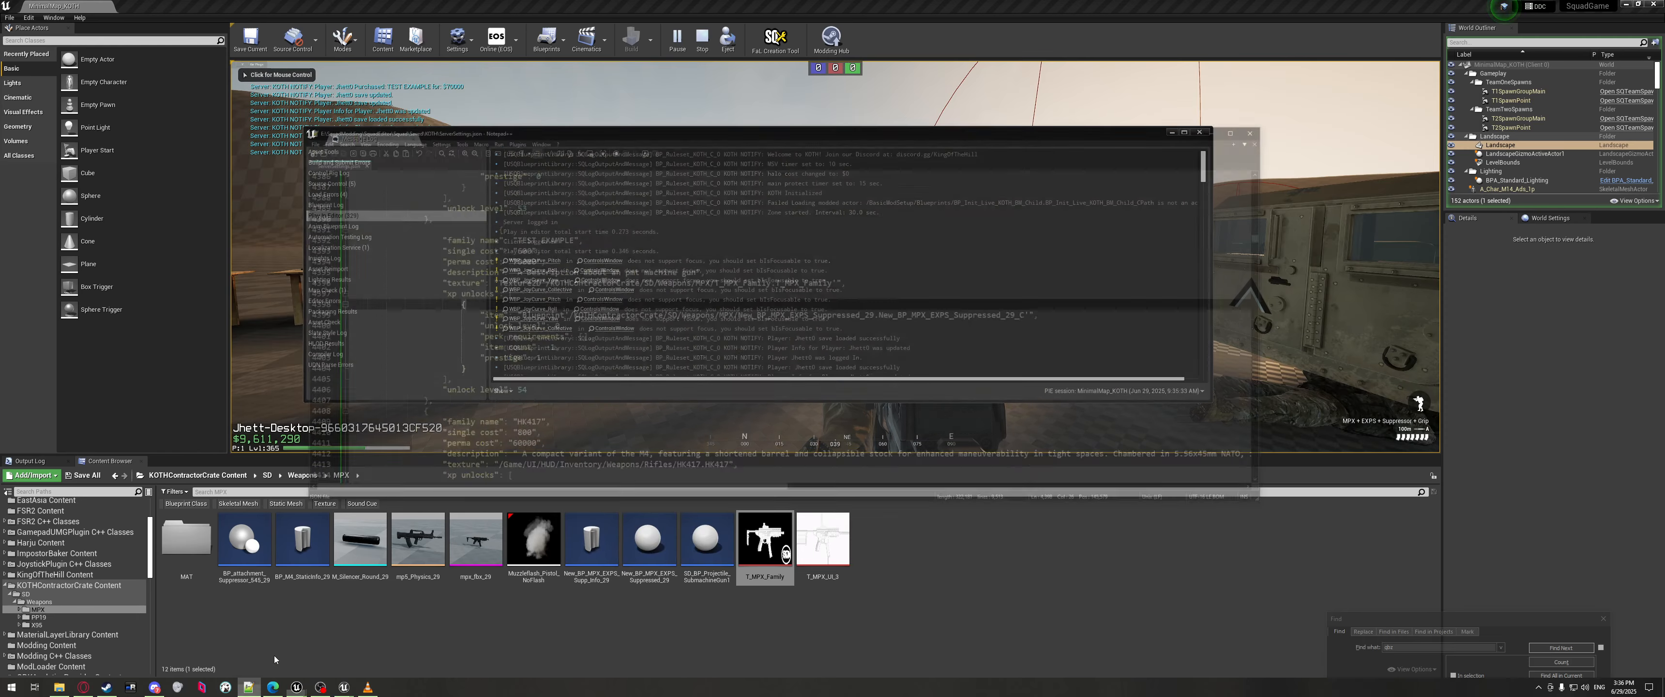
Set the prestige value on line 4403 to 0.
left_click(577, 297)
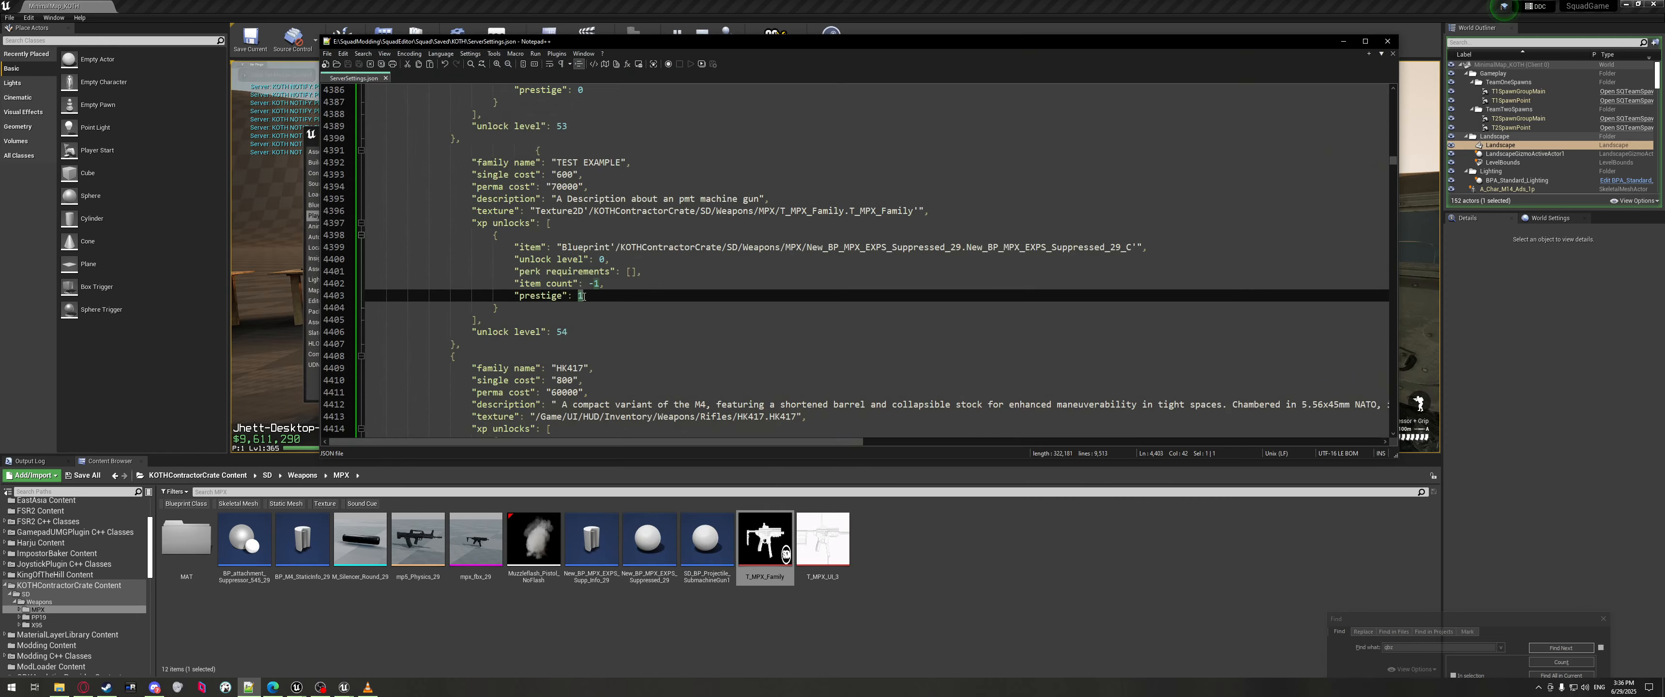
type("0")
left_click(615, 239)
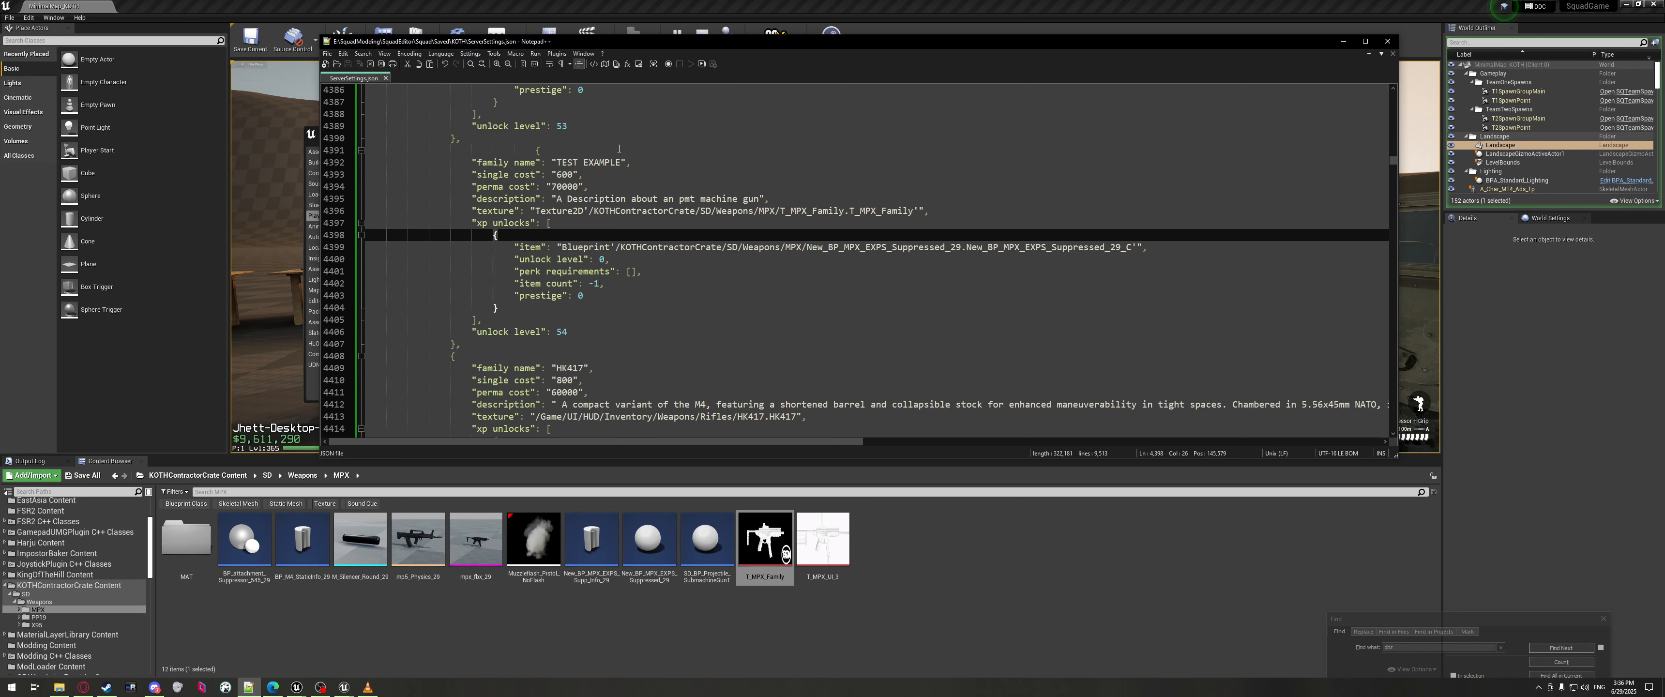
Bring the Unreal editor forward, close its Message Log, and switch to the web browser.
left_click(778, 612)
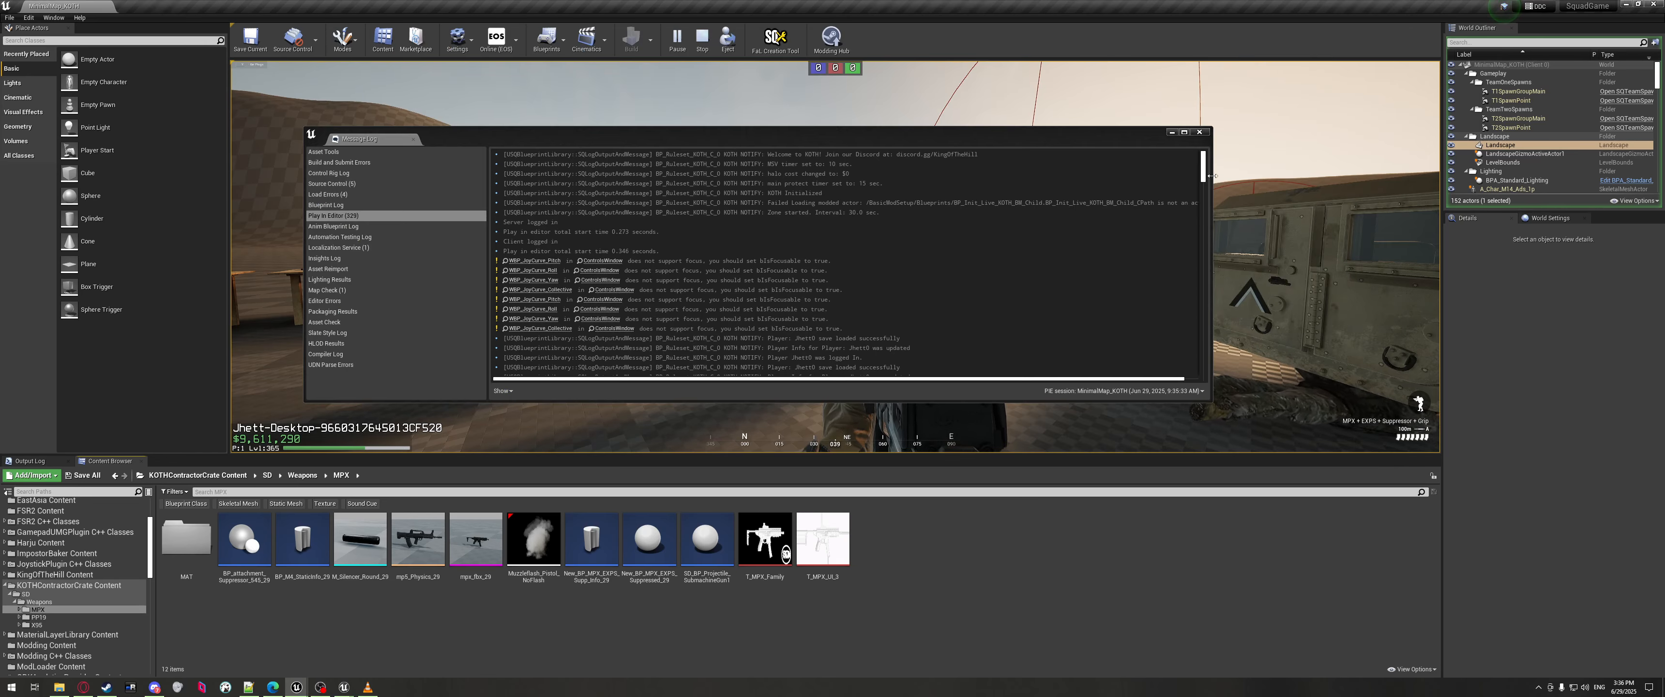
left_click(1197, 133)
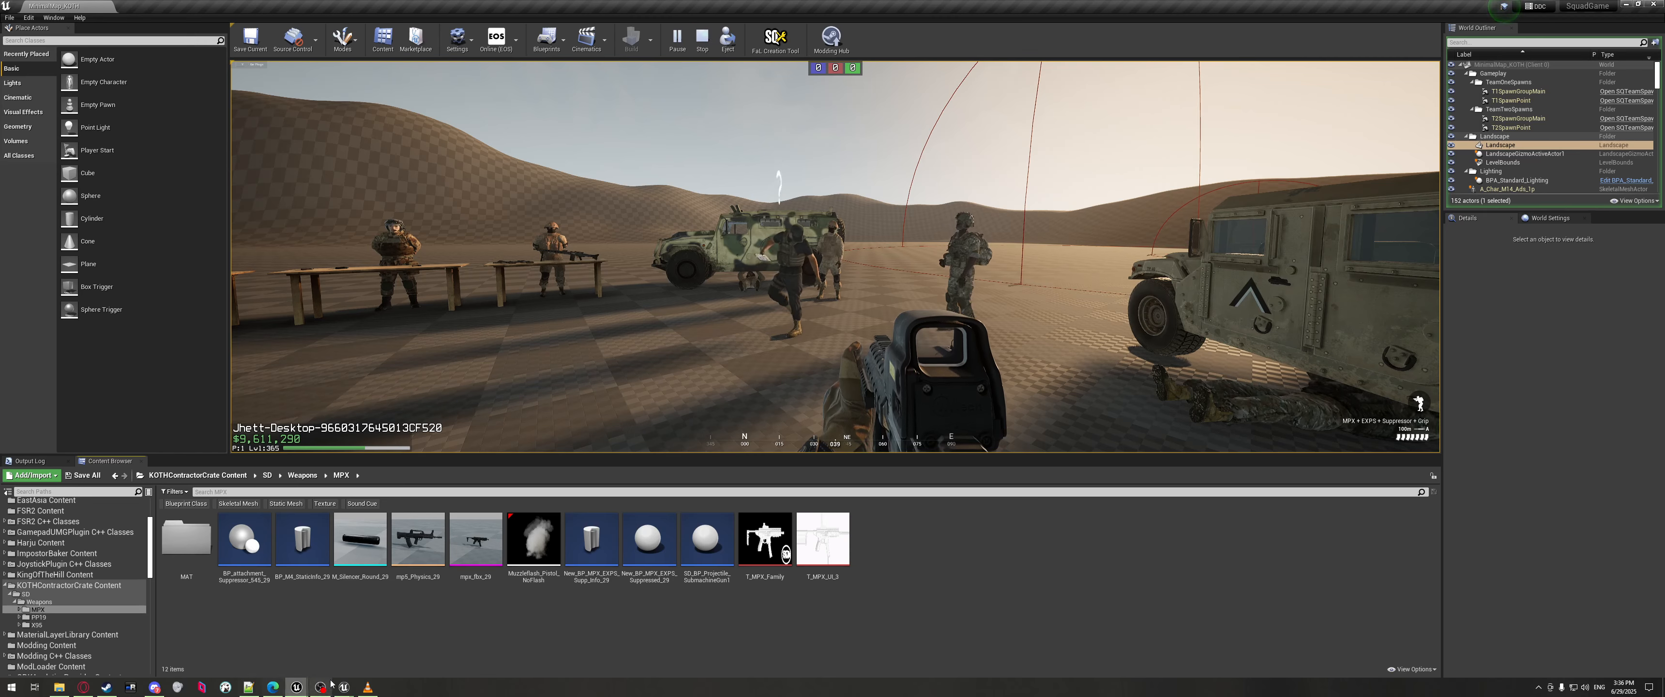
mouse_move(343, 686)
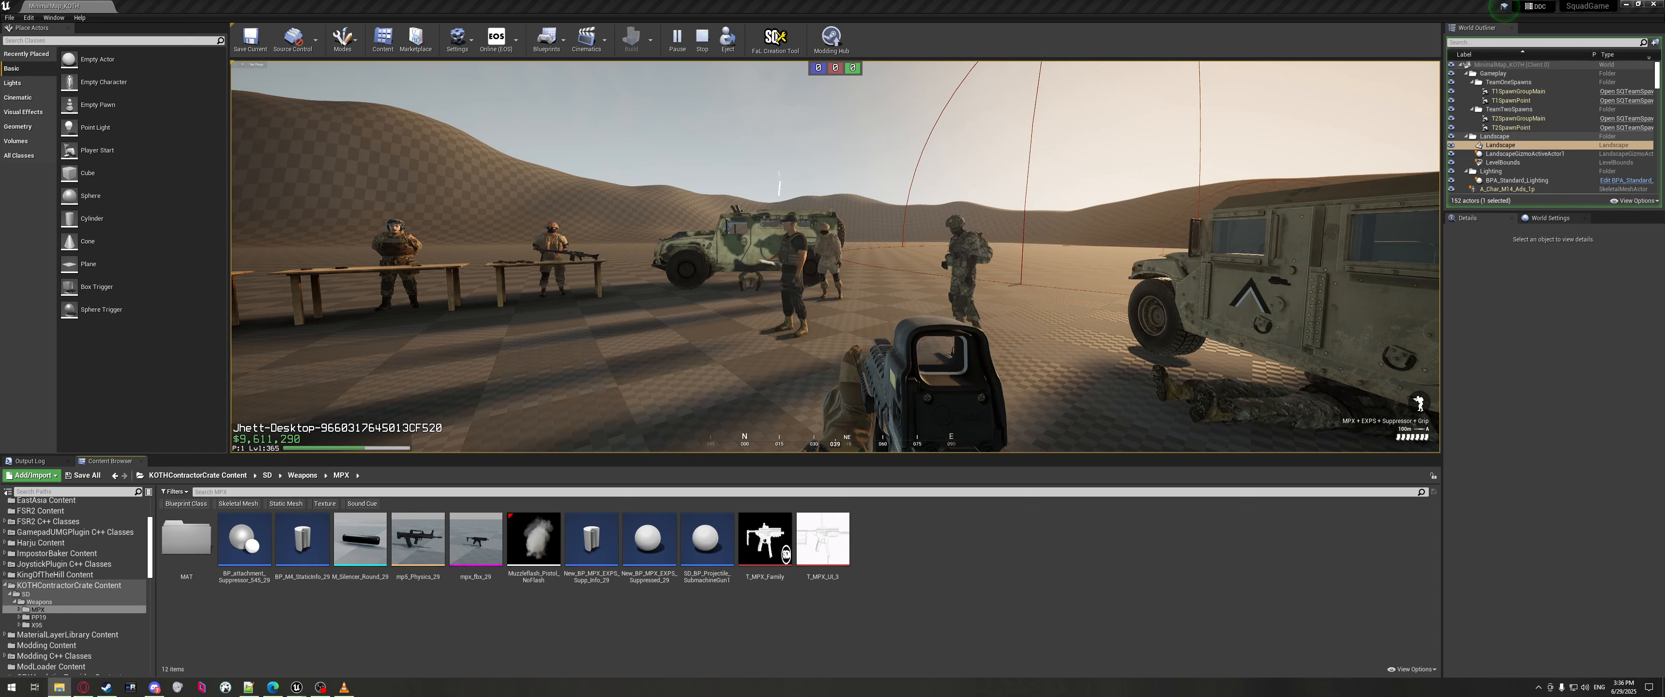
key("alt+Tab")
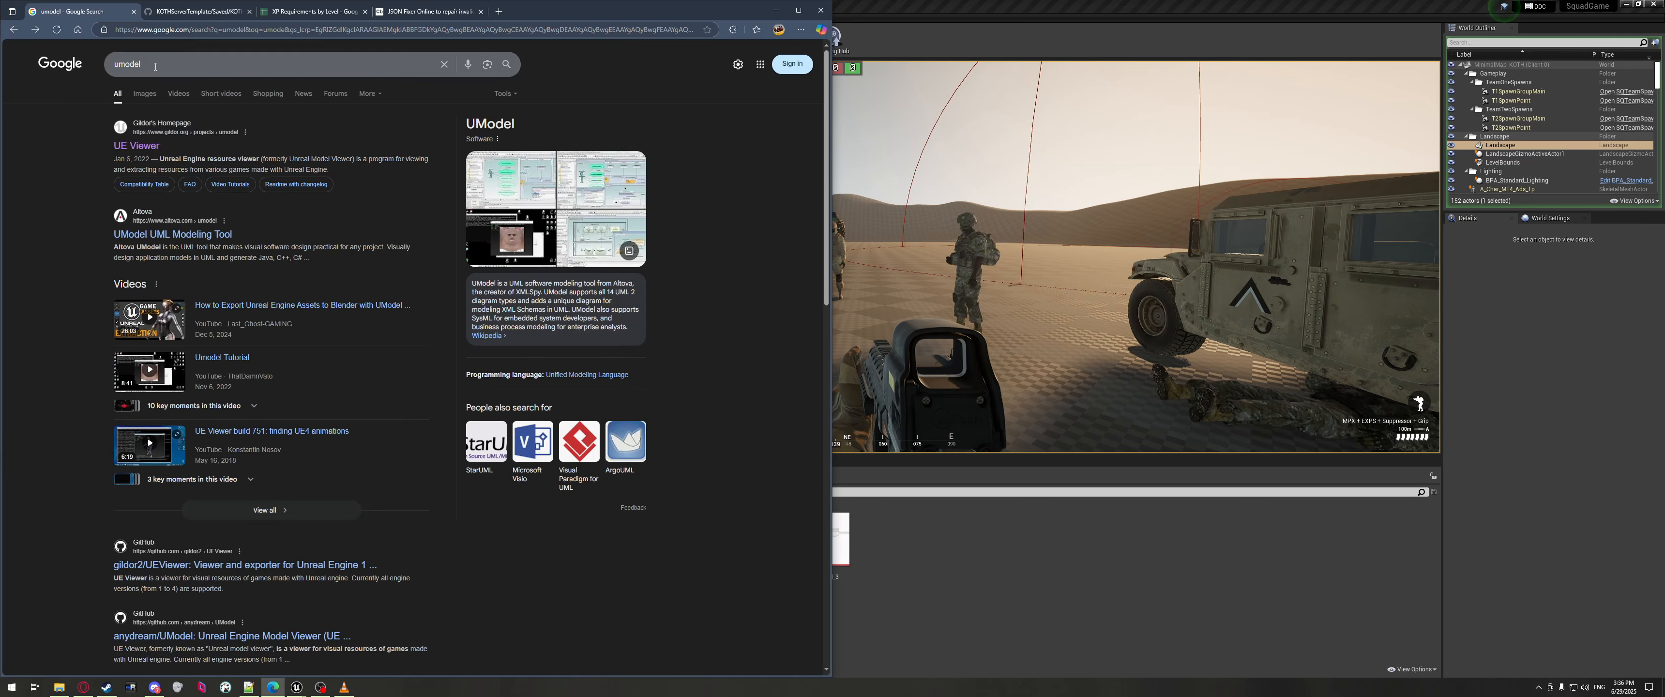
Open Gildor's UE Viewer page from the umodel Google results and scroll through it.
double_click(142, 65)
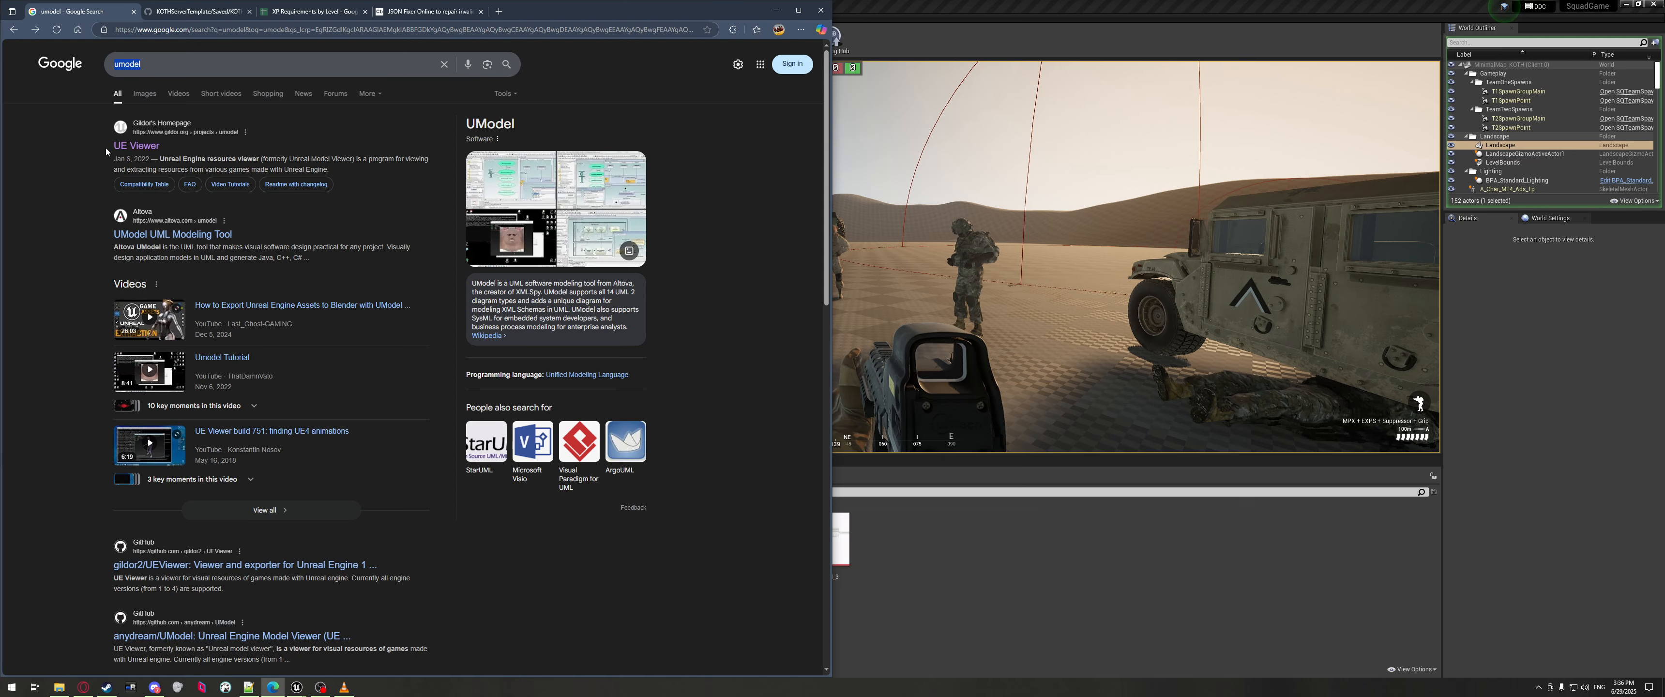
left_click(135, 148)
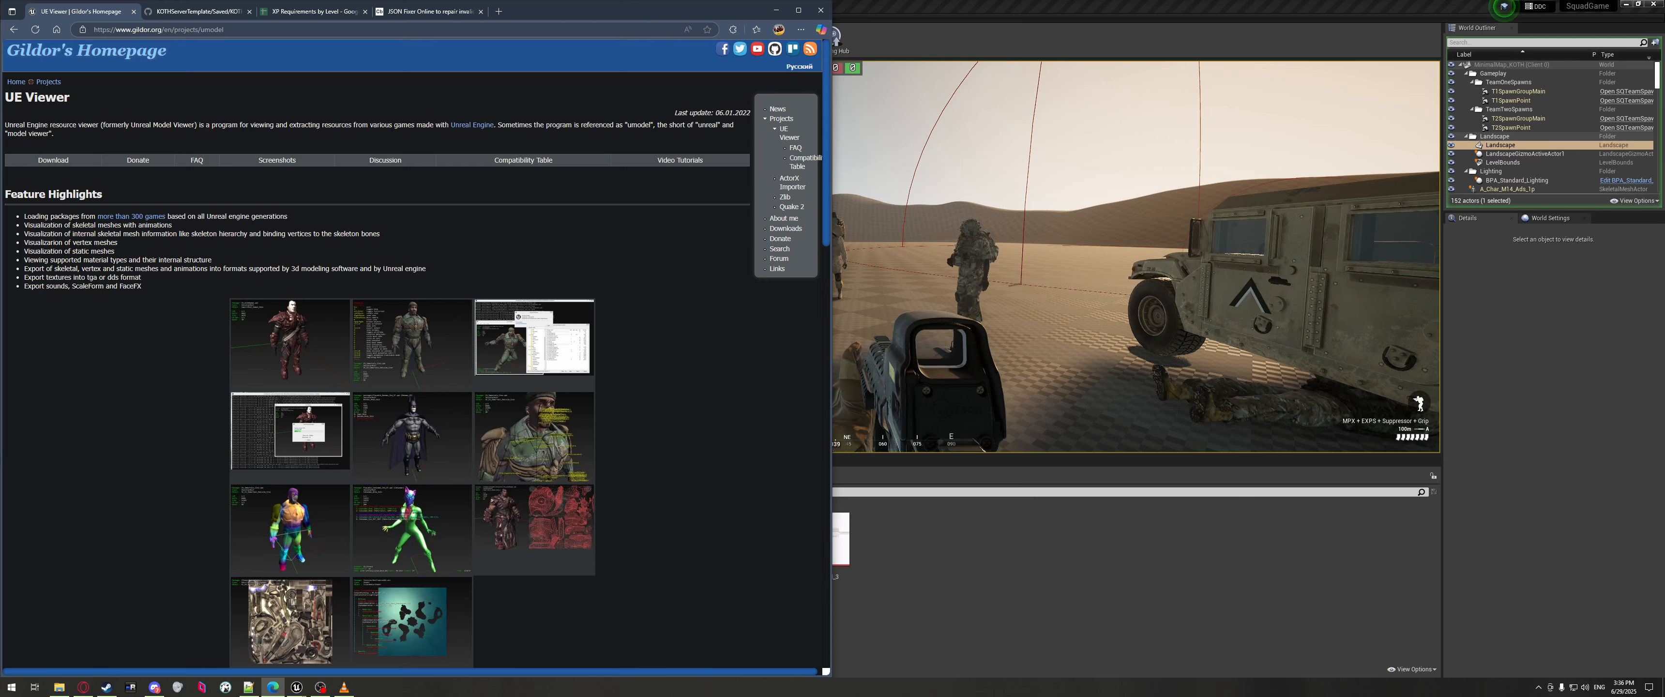
scroll(366, 371, "down", 5)
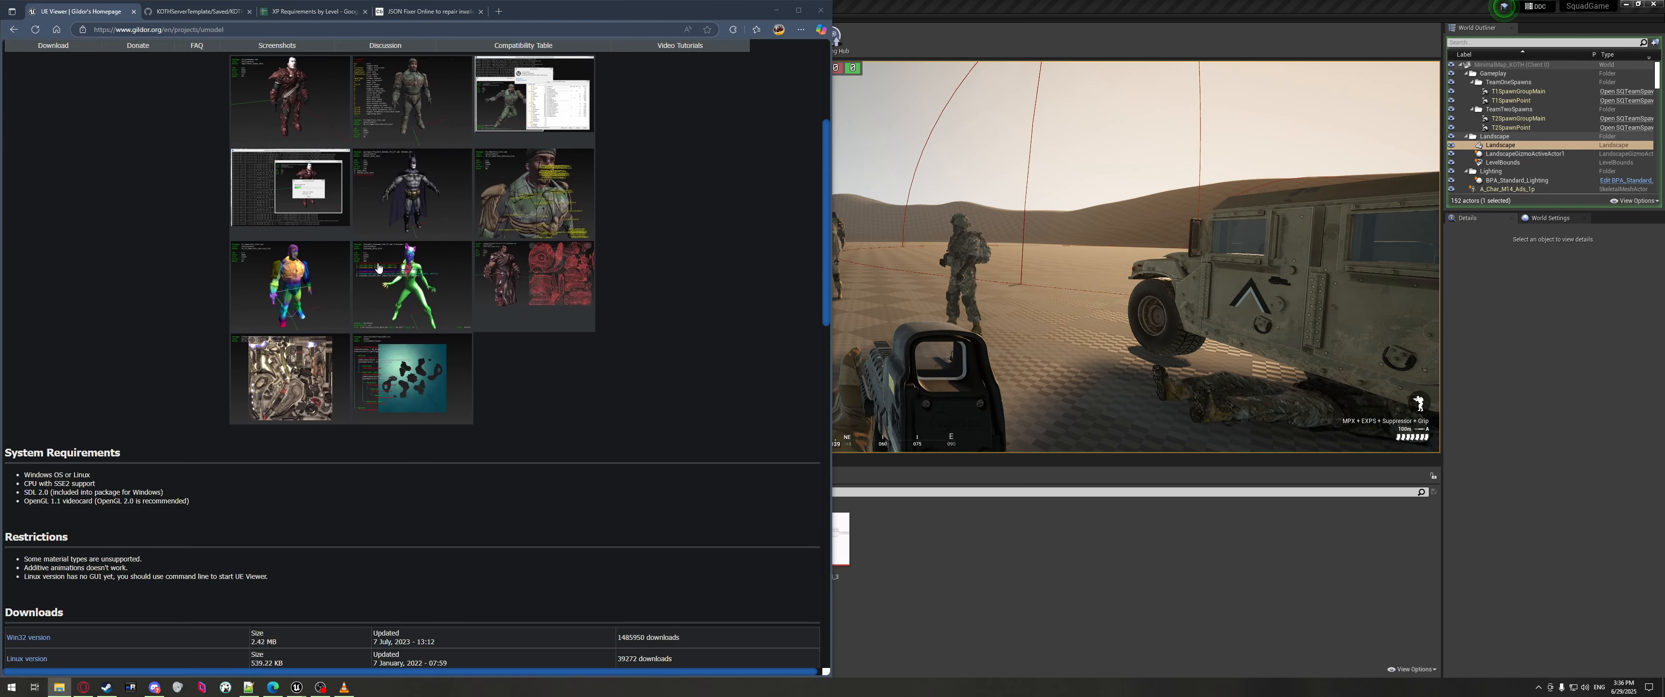
scroll(366, 372, "up", 2)
scroll(366, 371, "up", 3)
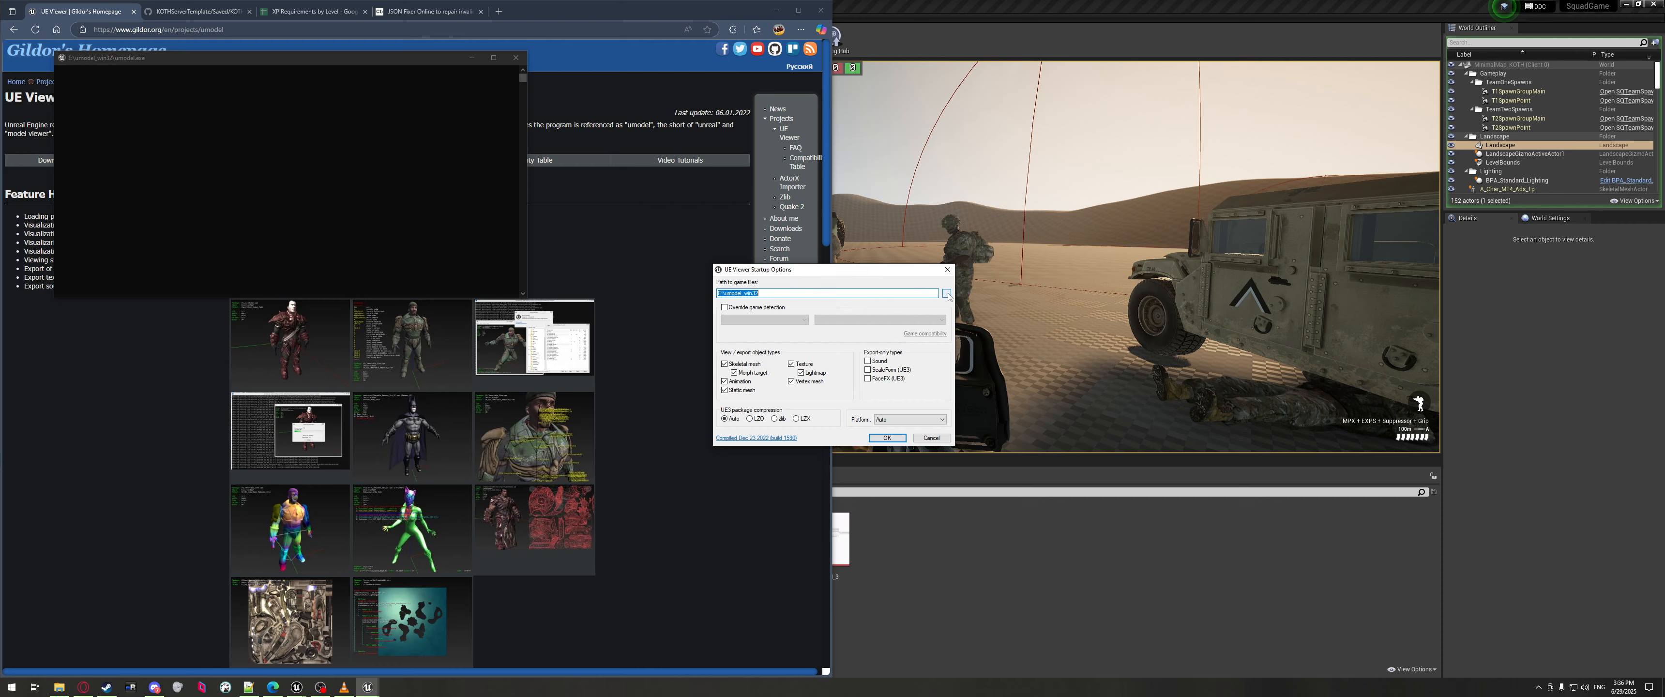
Open the game-files folder picker and browse Games (F:) to SteamLibrary's steamapps folder.
left_click(946, 293)
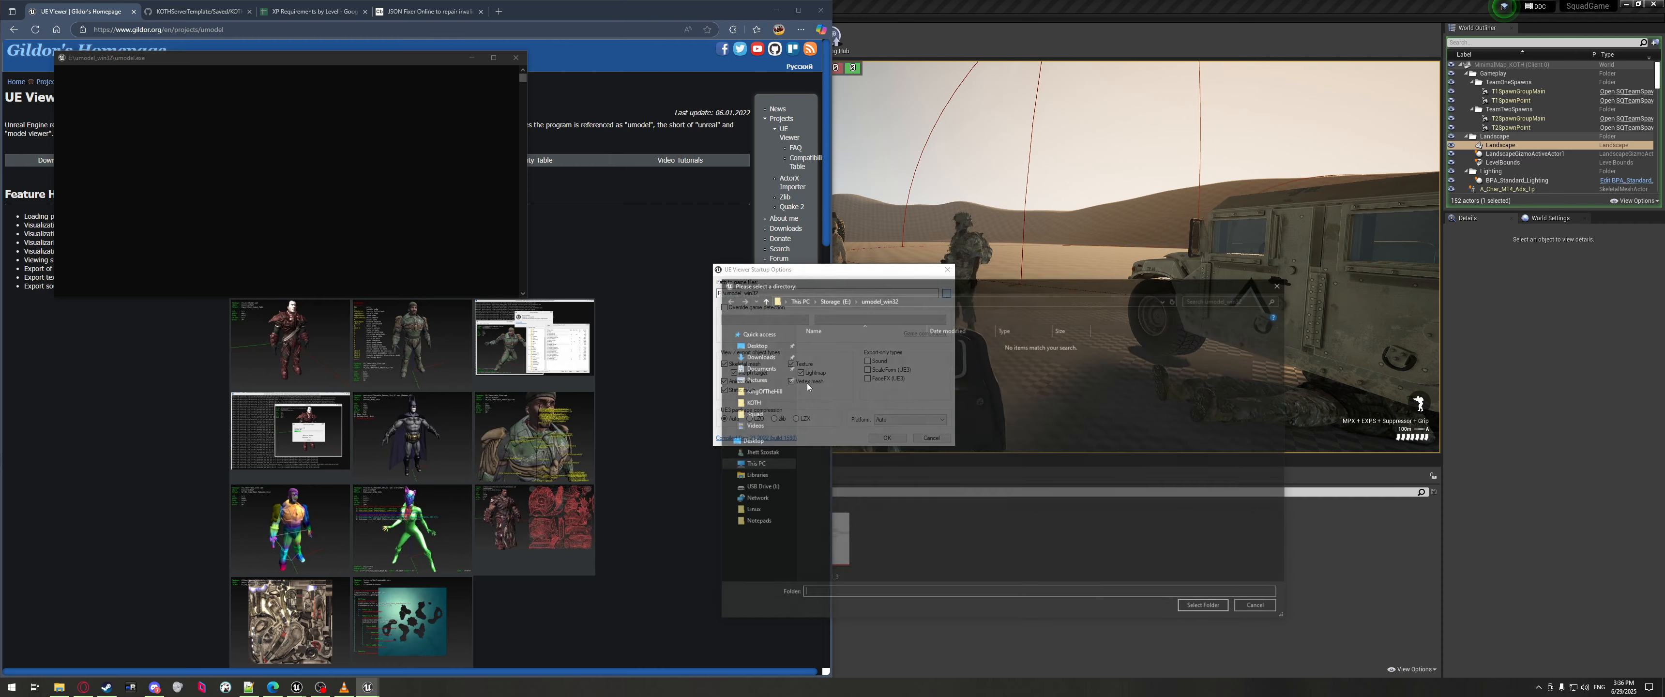
left_click(726, 463)
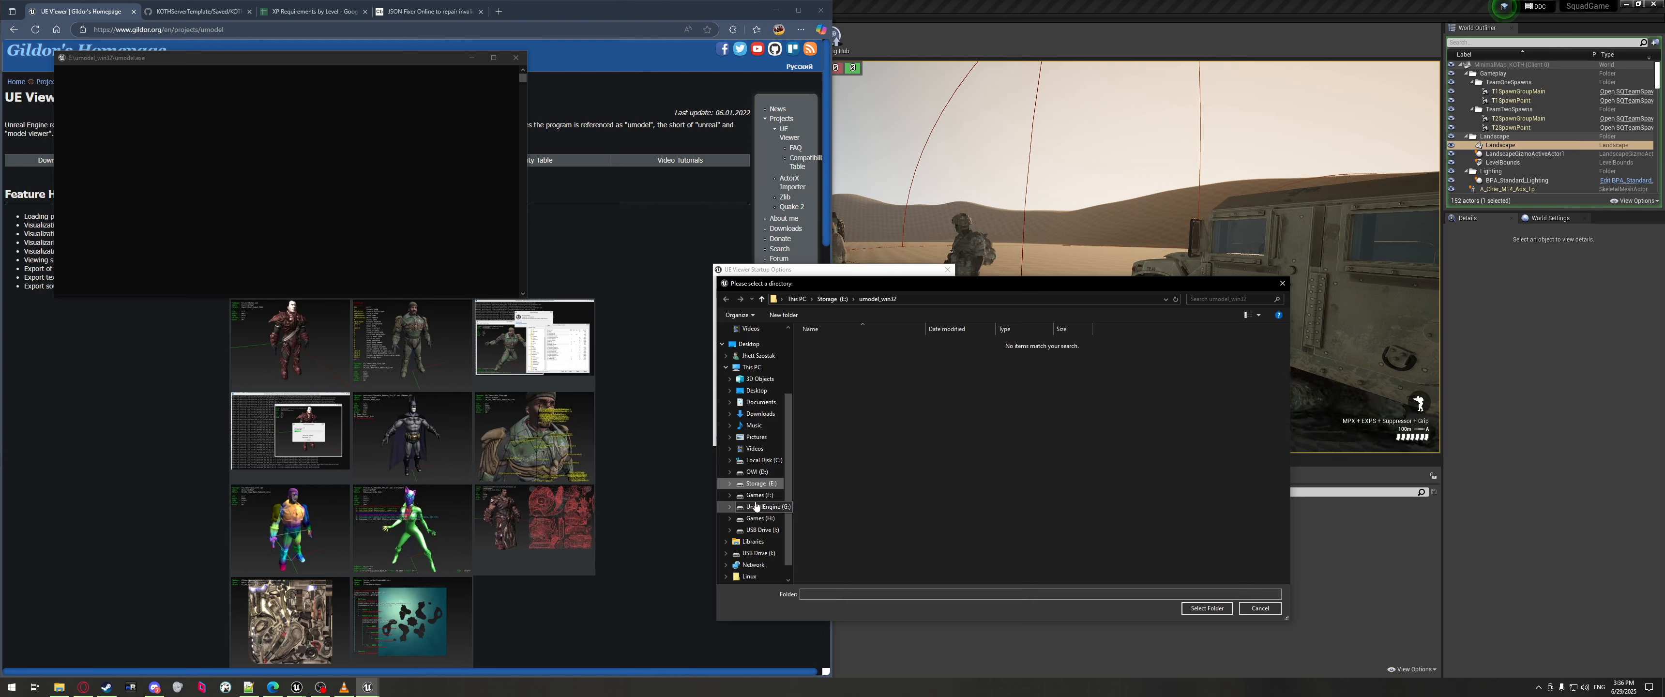
left_click(758, 495)
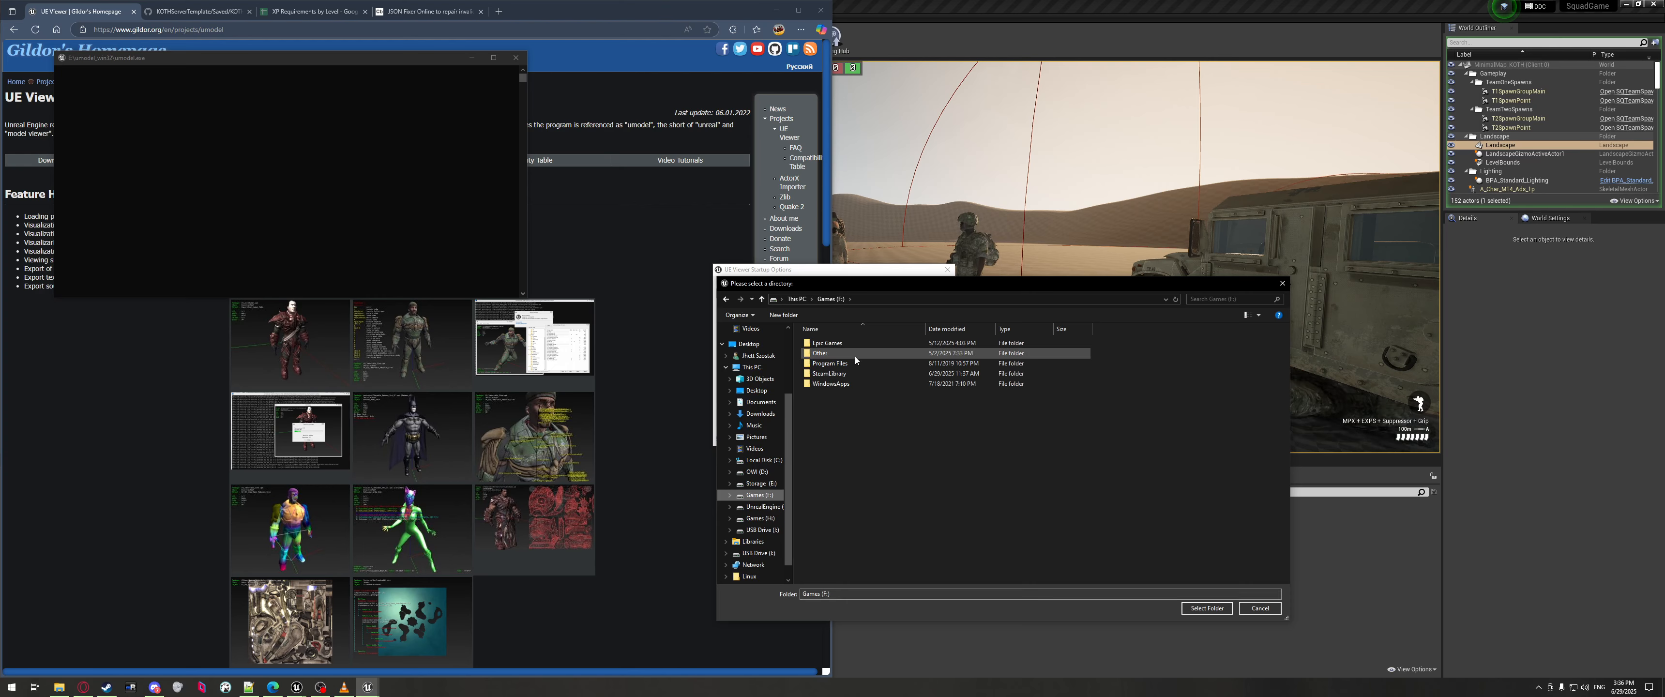
double_click(830, 374)
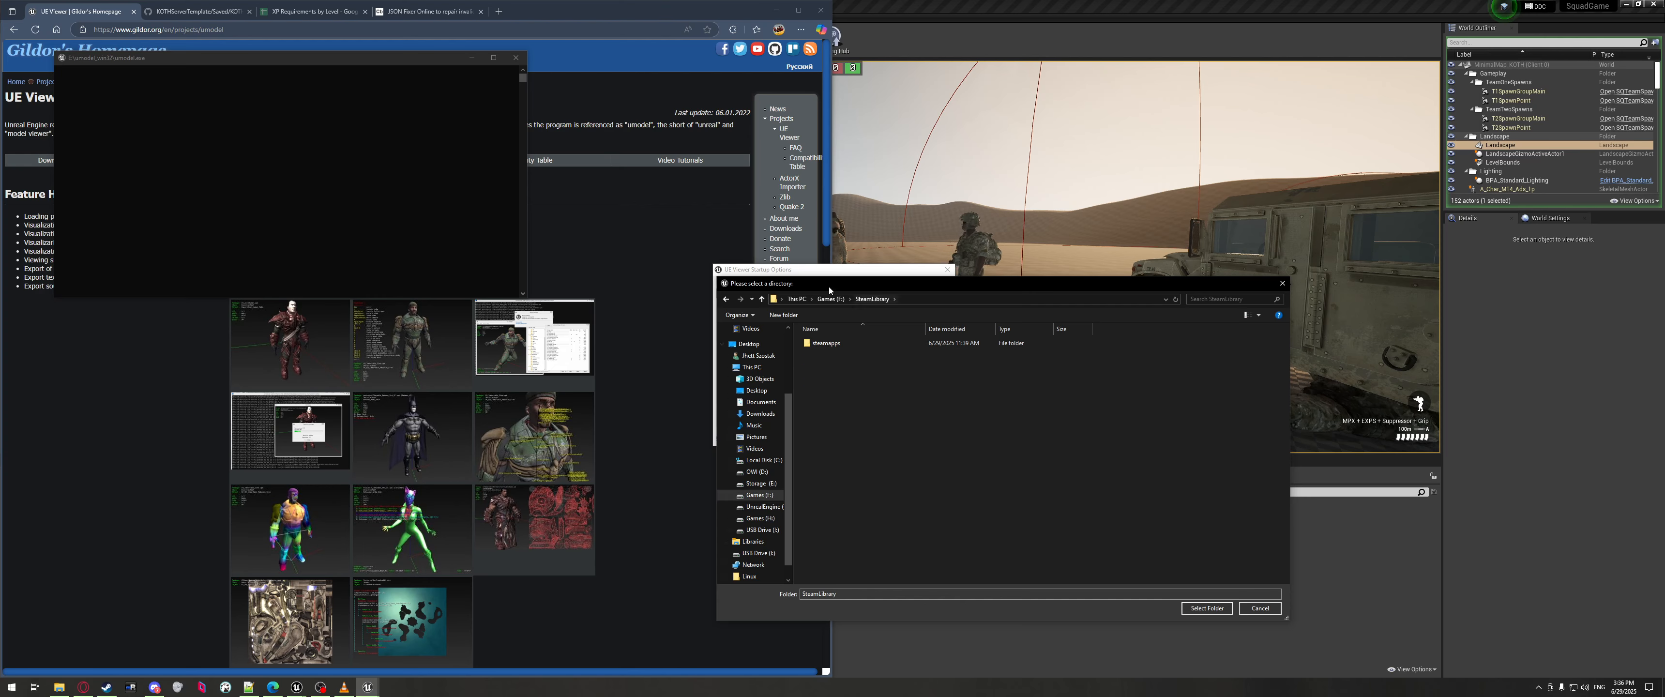
double_click(830, 343)
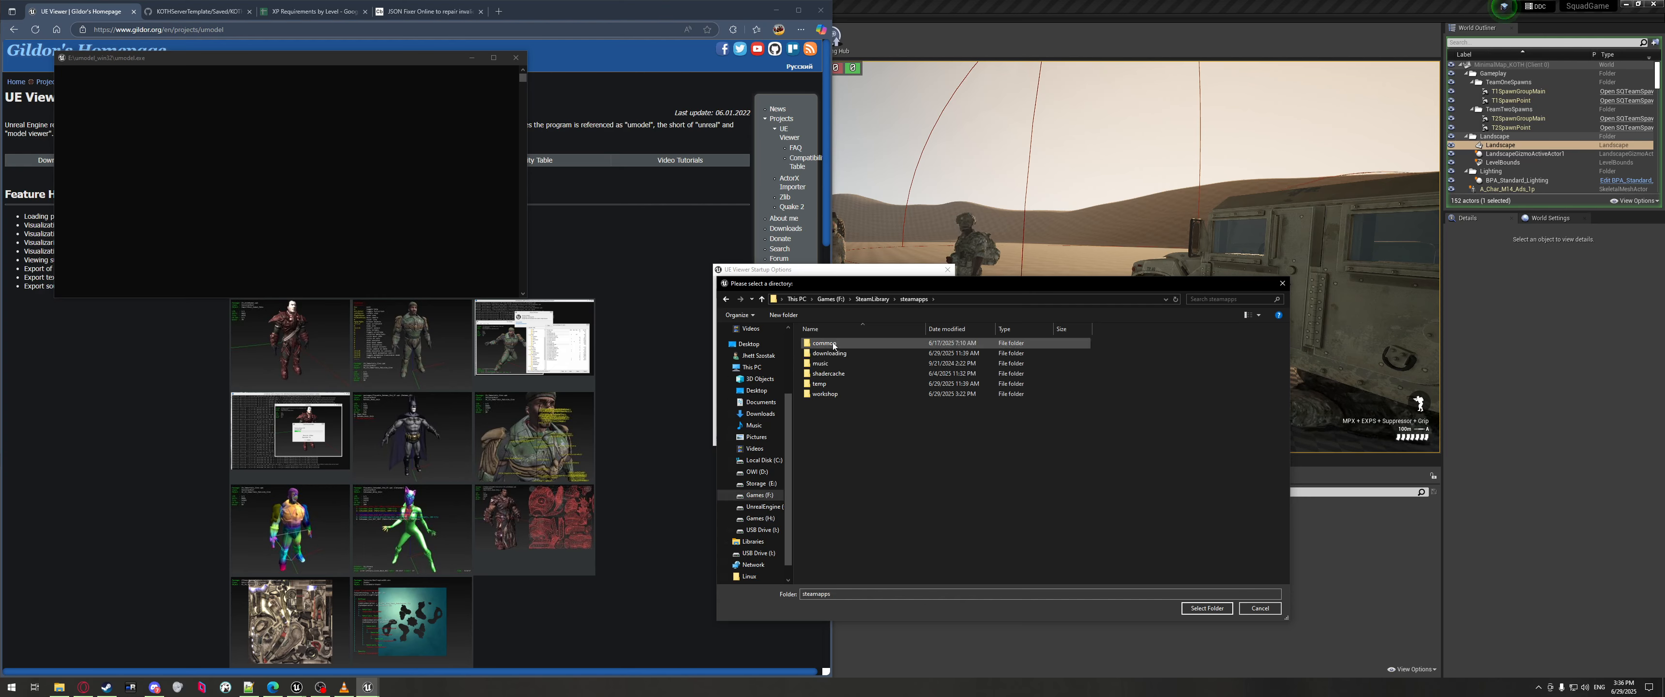
double_click(833, 342)
key("alt+Left")
left_click(838, 442)
double_click(825, 394)
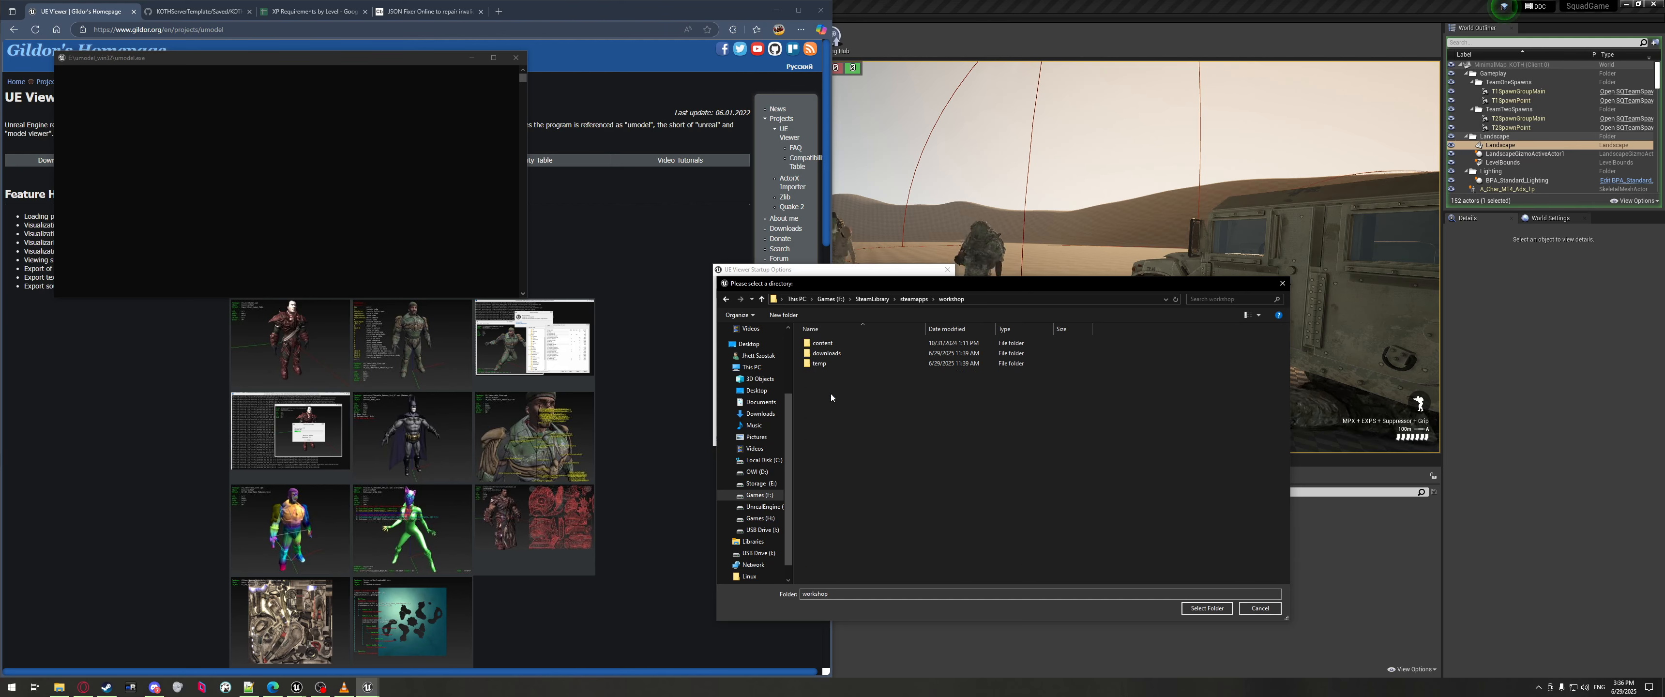
double_click(823, 343)
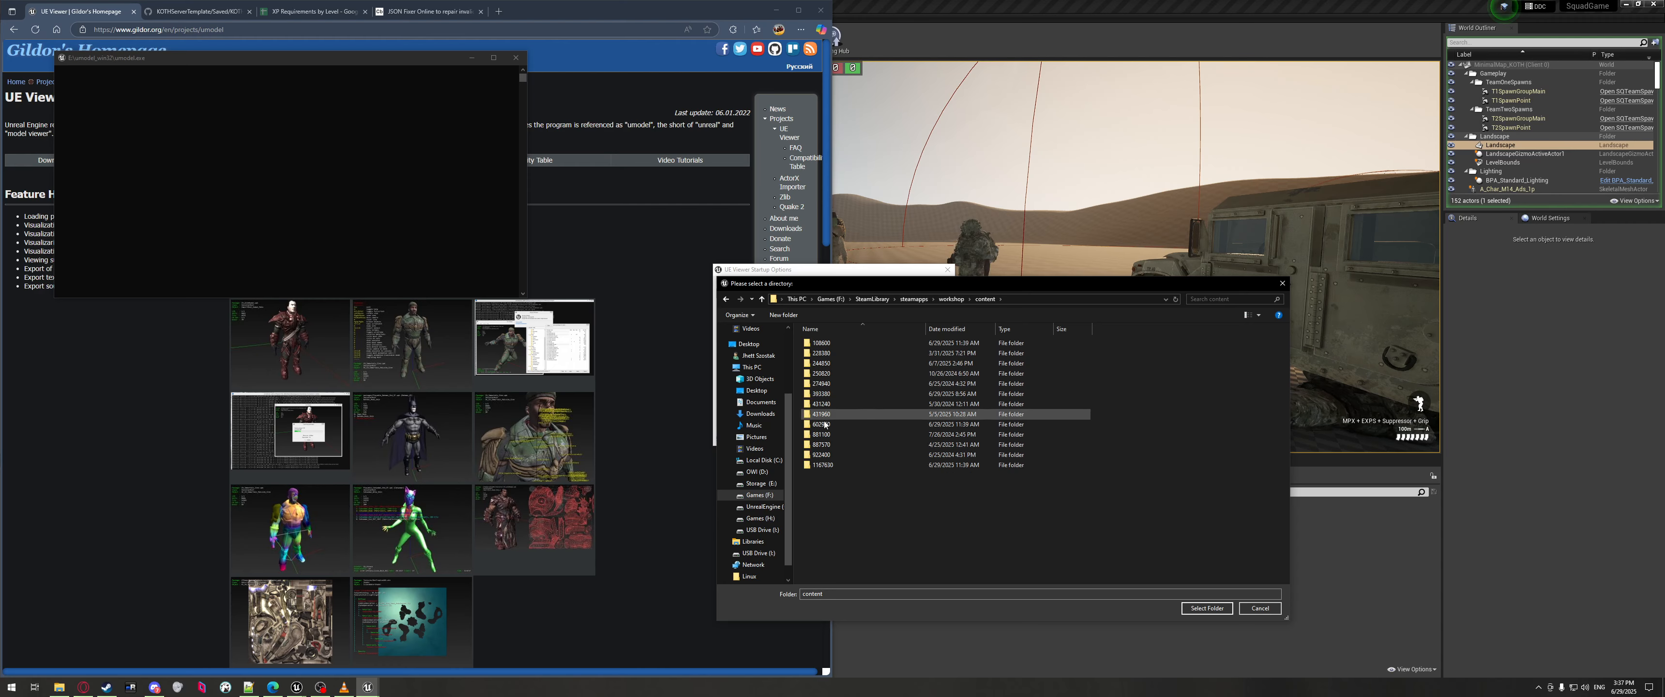
left_click(820, 396)
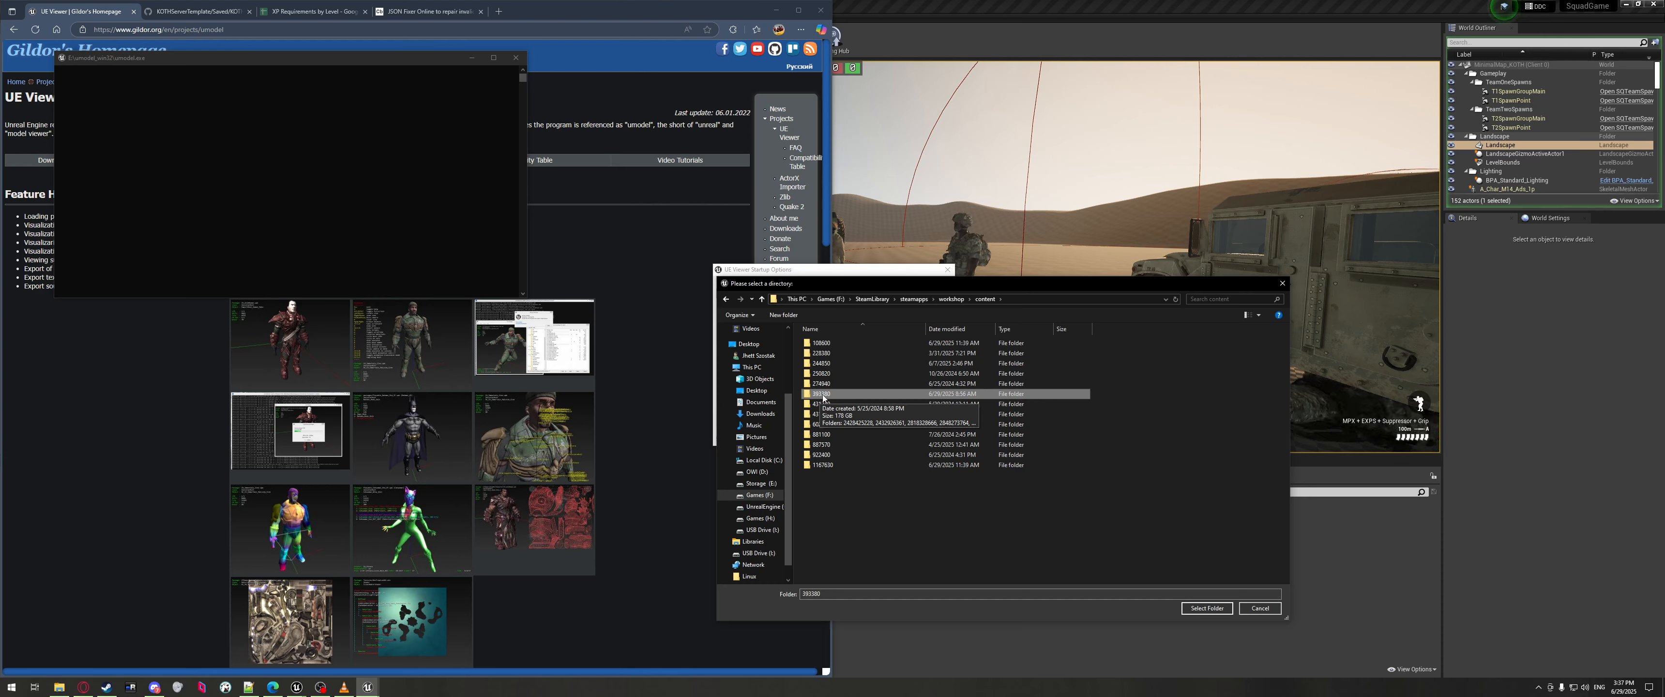
double_click(854, 394)
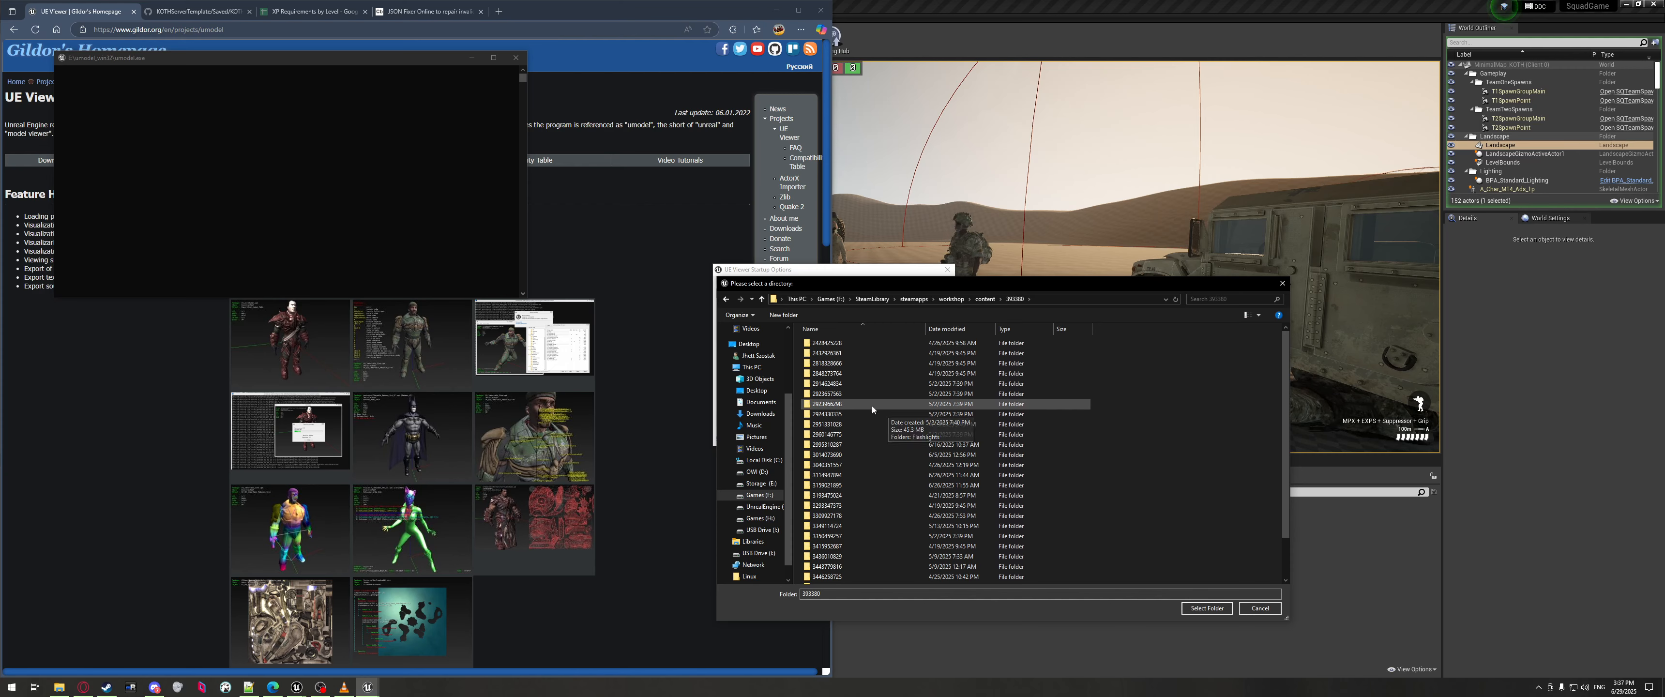
scroll(871, 404, "down", 2)
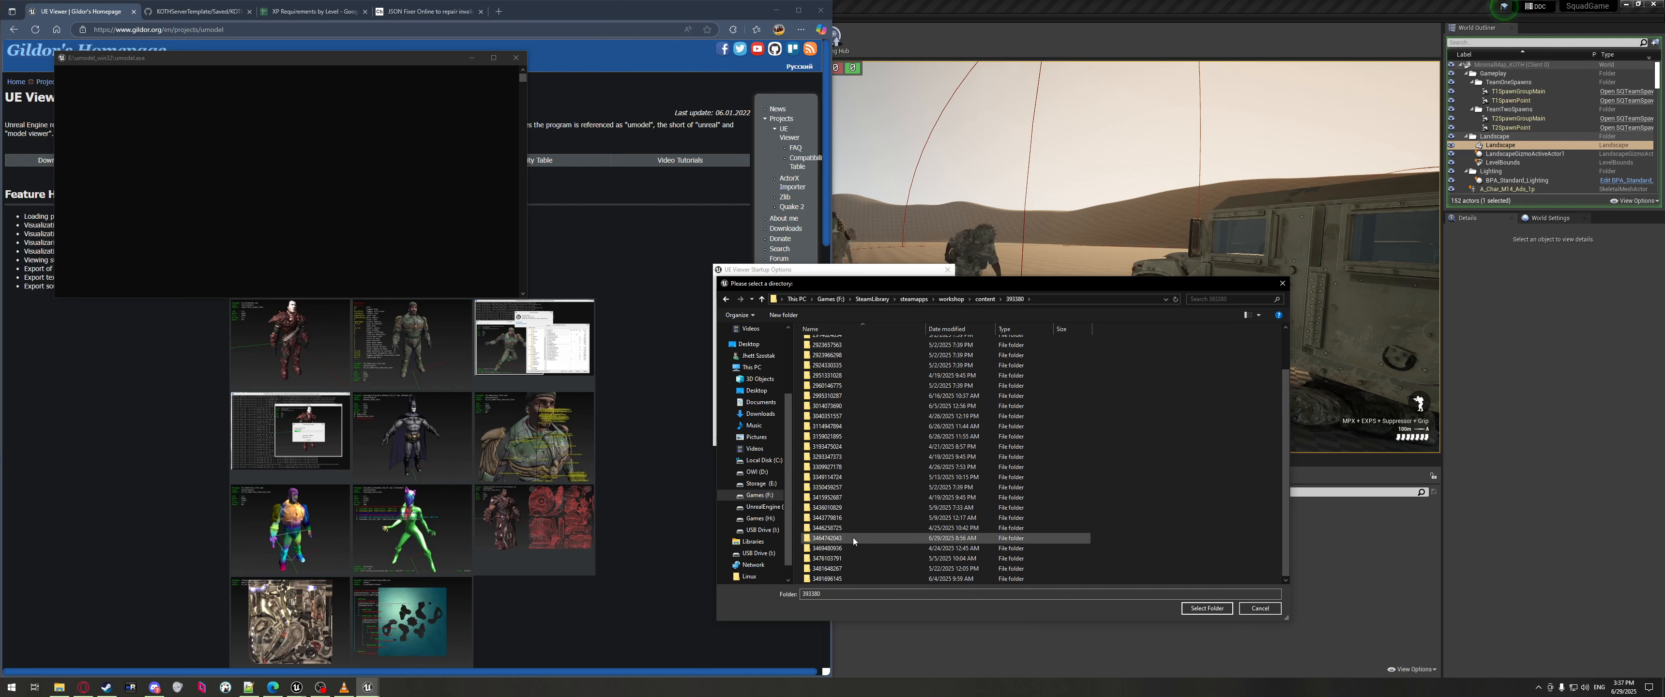
mouse_move(836, 551)
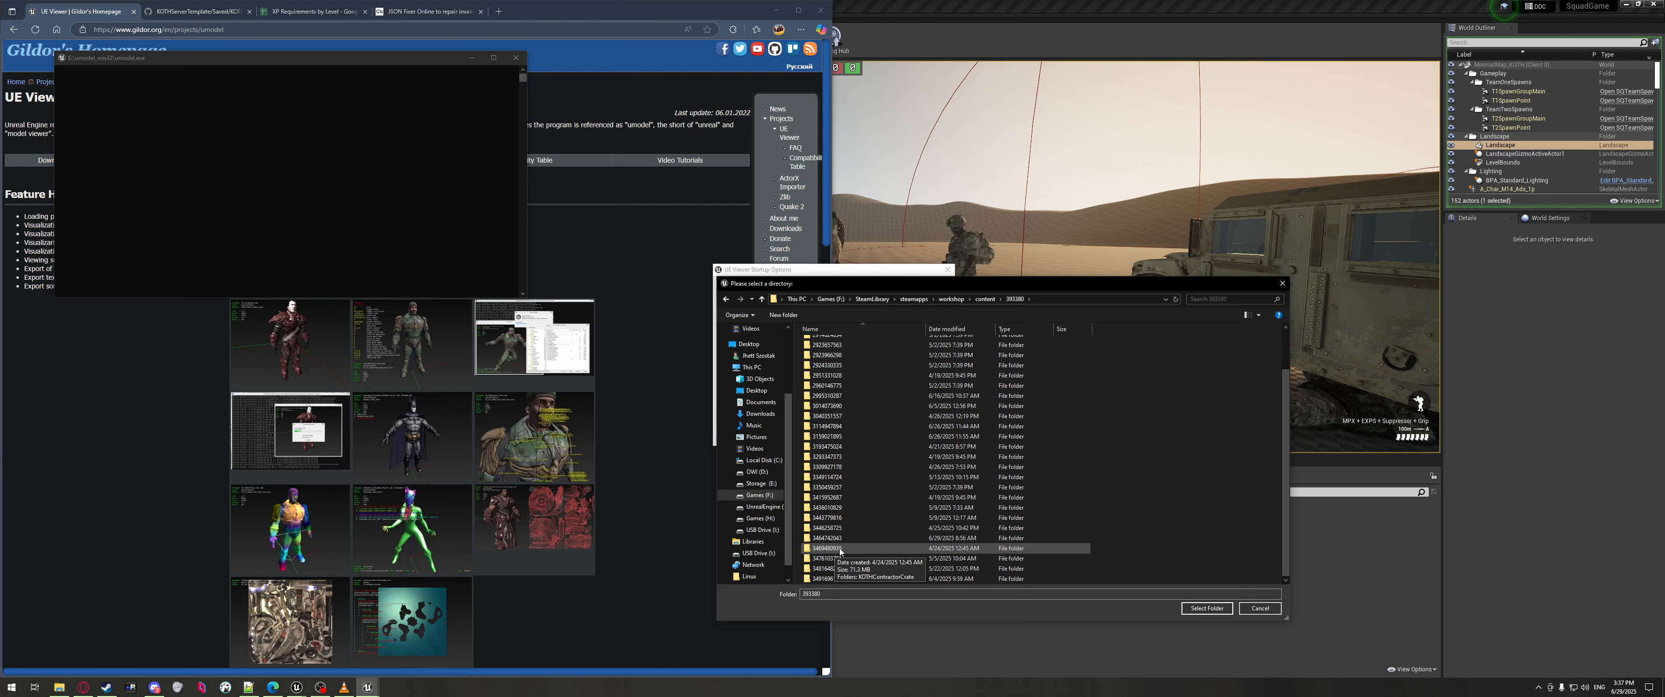
left_click(840, 549)
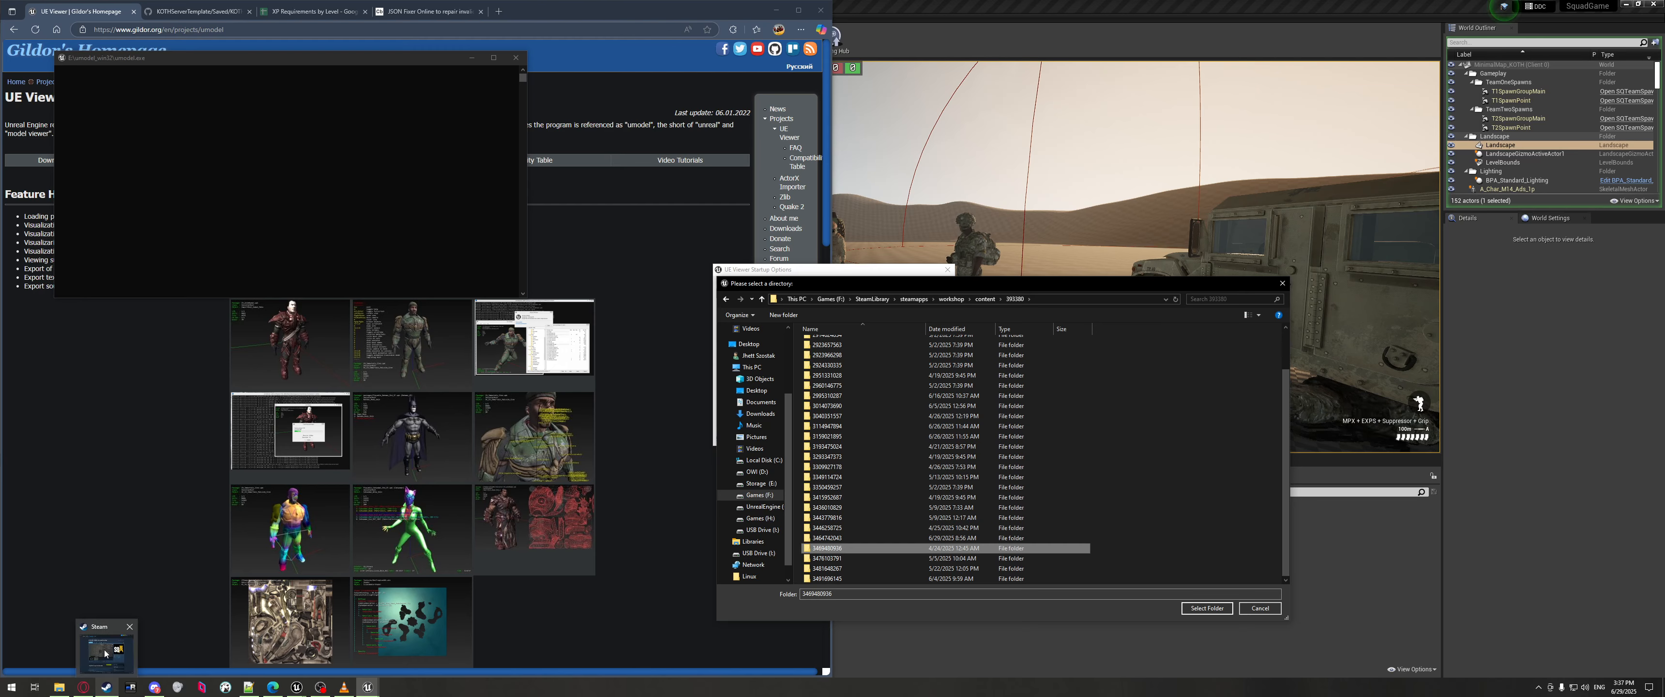
left_click(108, 689)
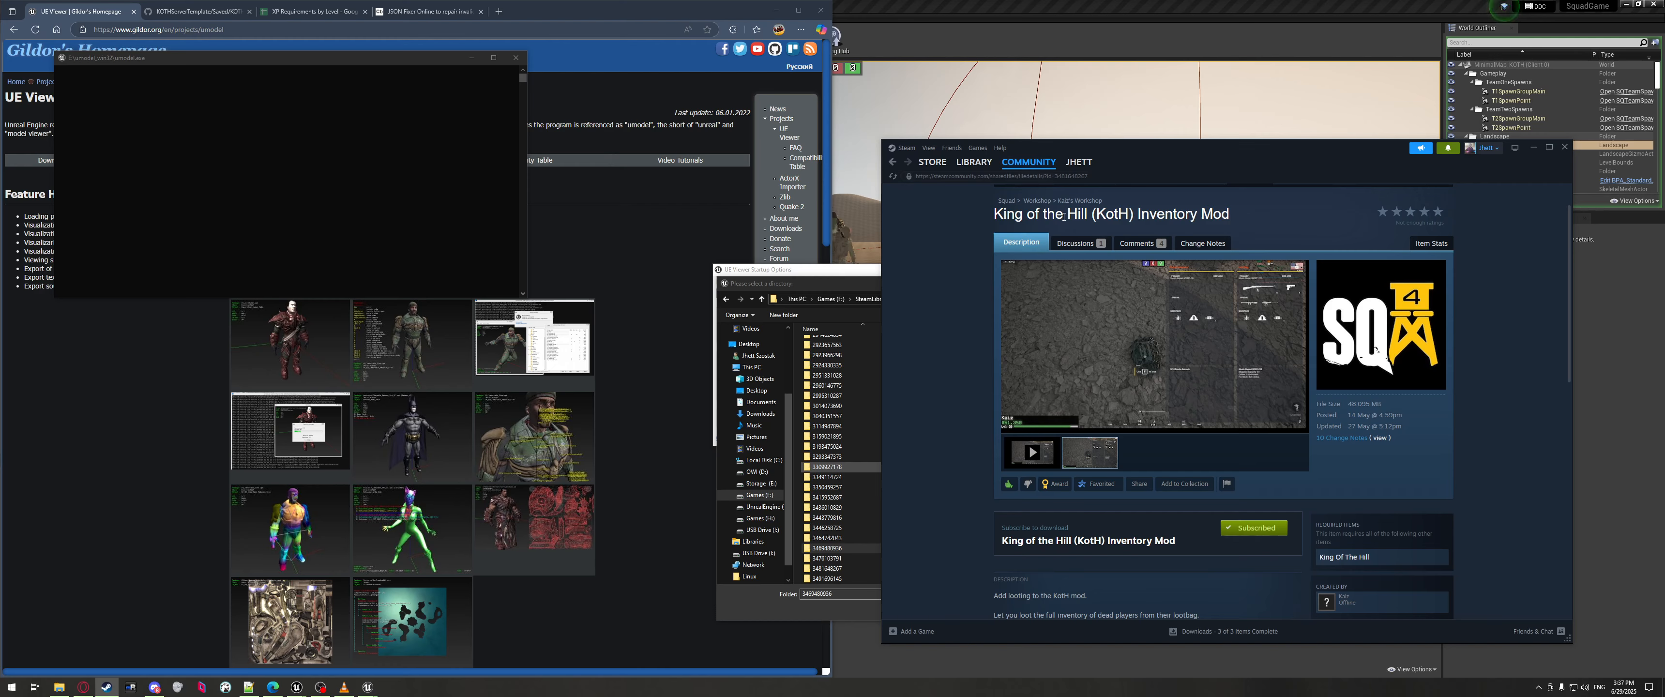
scroll(1370, 378, "down", 3)
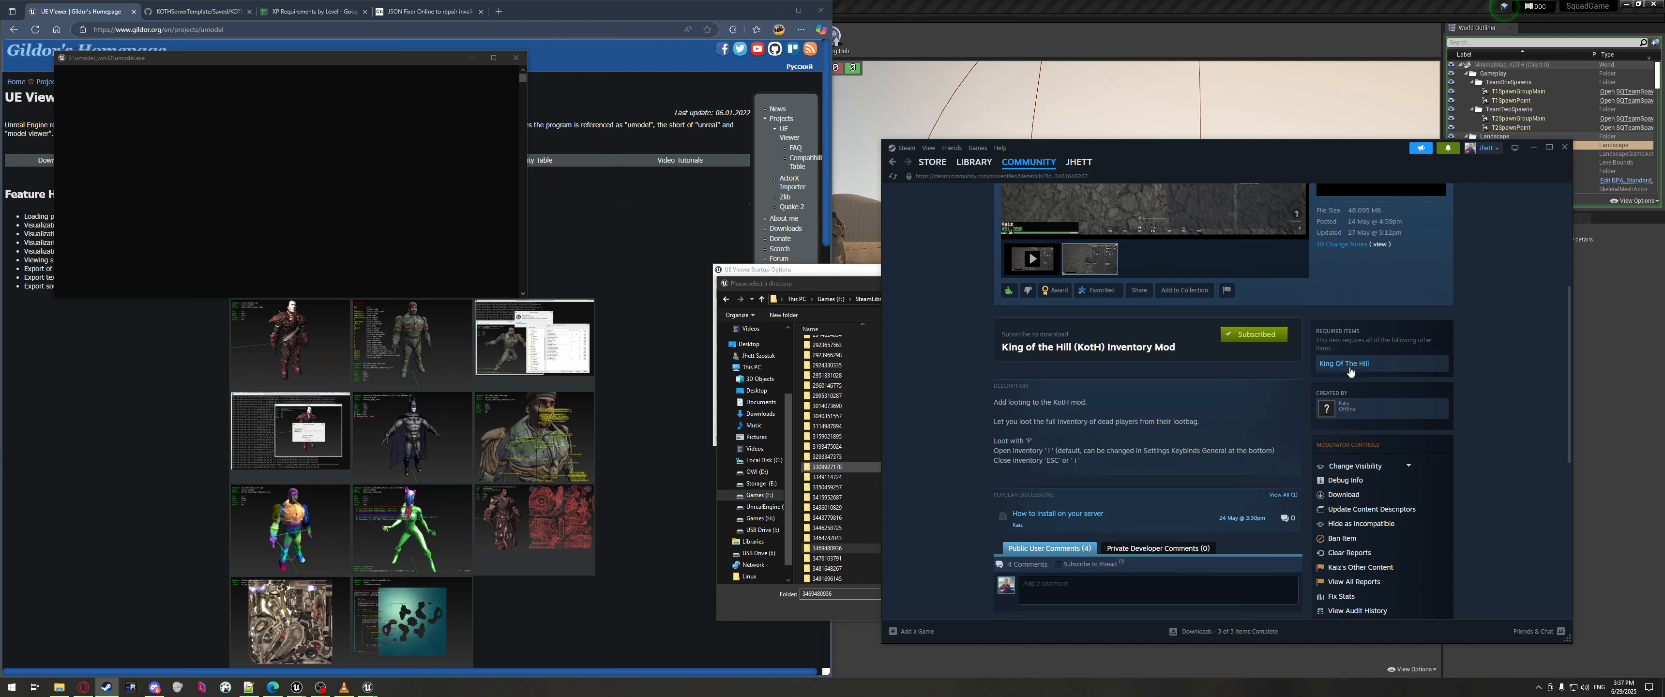
left_click(1350, 367)
scroll(1144, 452, "down", 1)
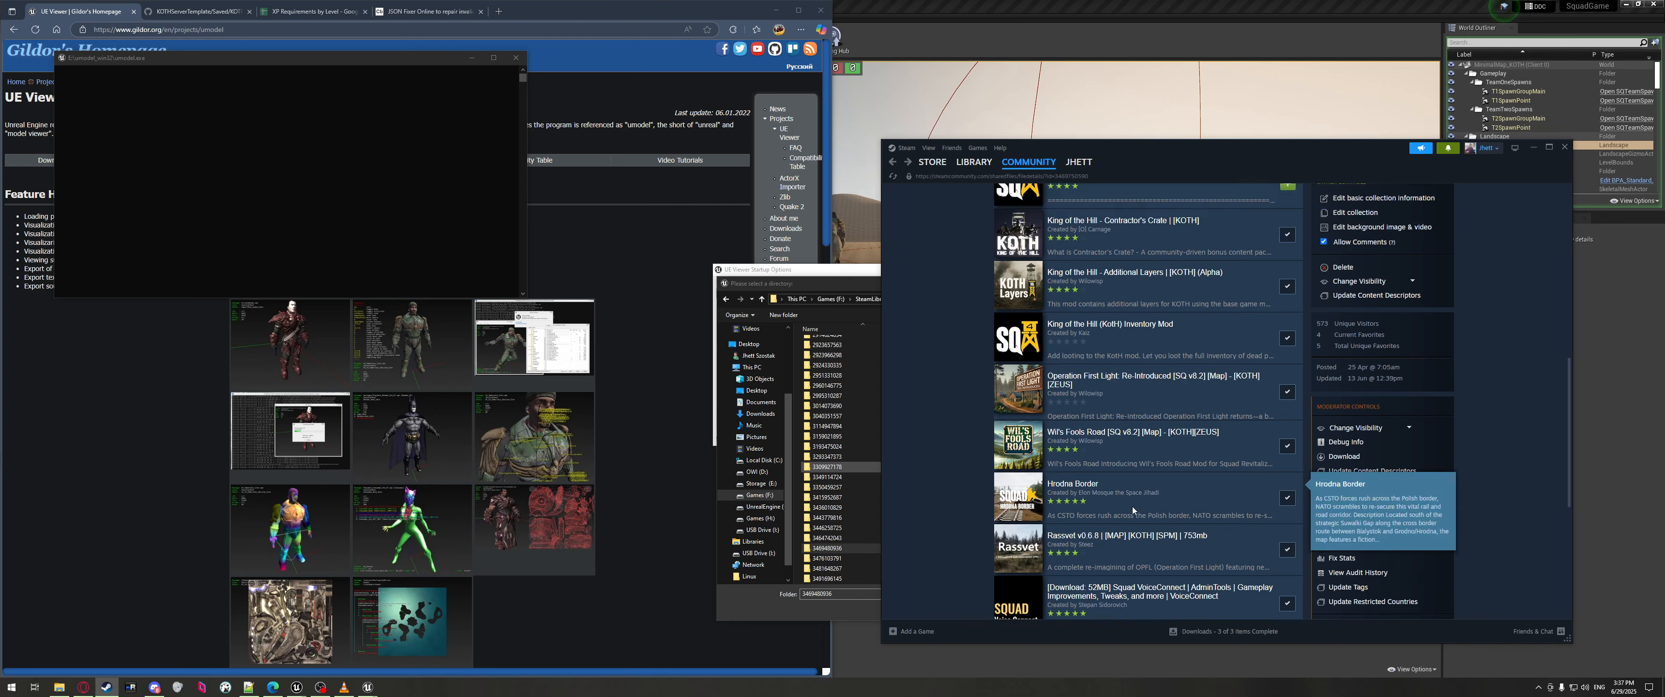
scroll(1132, 506, "up", 10)
scroll(1030, 413, "down", 6)
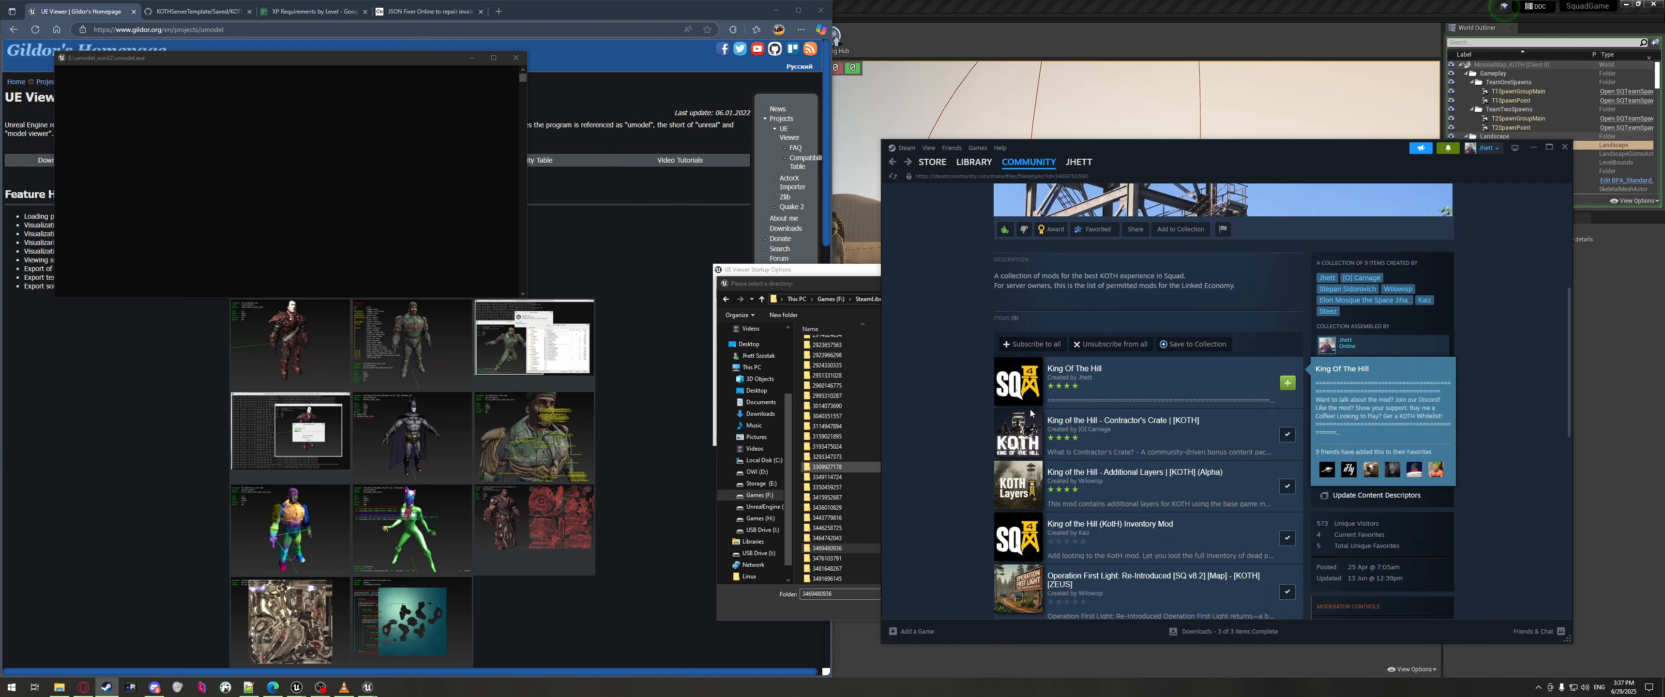
left_click(1030, 415)
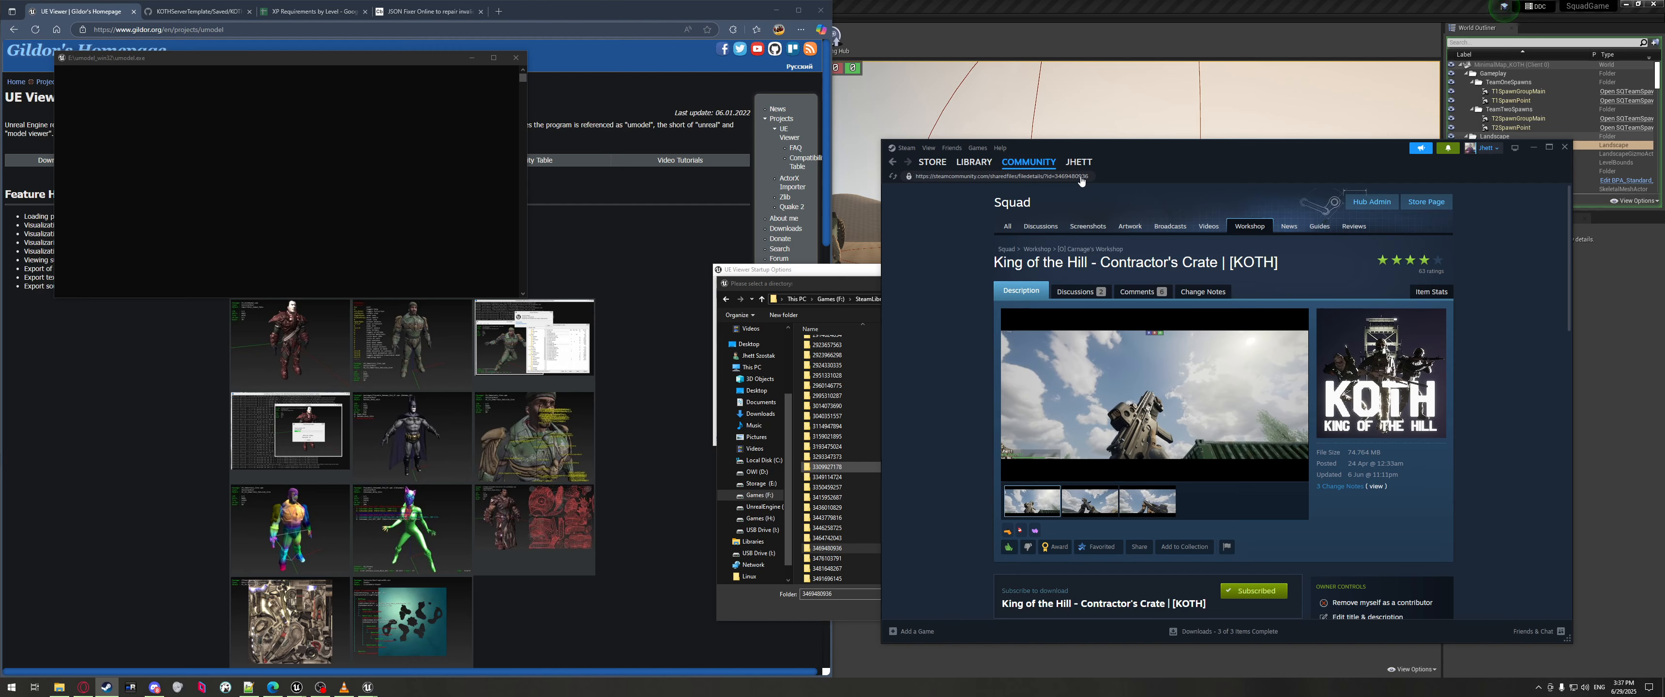
key("alt+Left")
left_click(1024, 435)
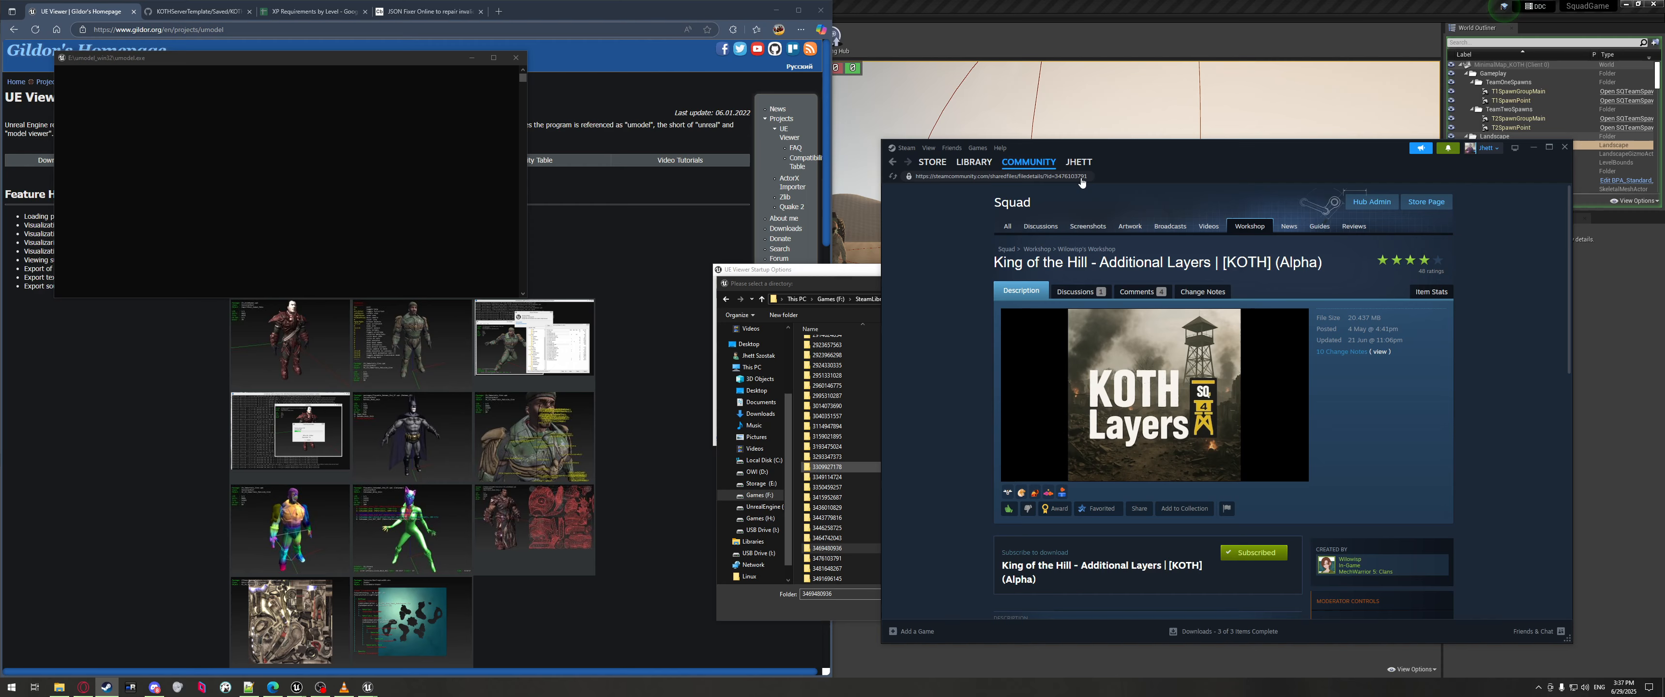
key("alt+Left")
scroll(1159, 400, "down", 2)
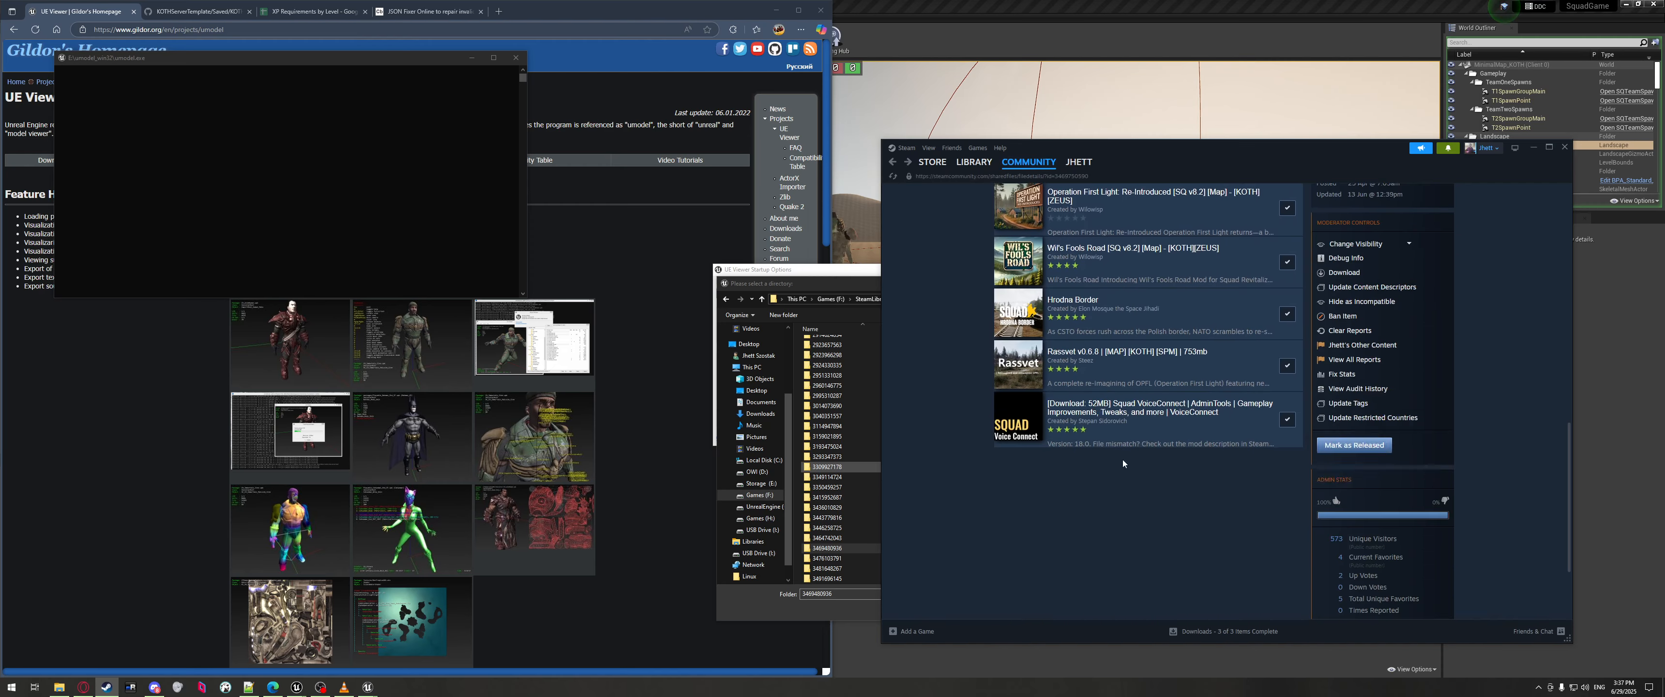
scroll(1055, 493, "up", 2)
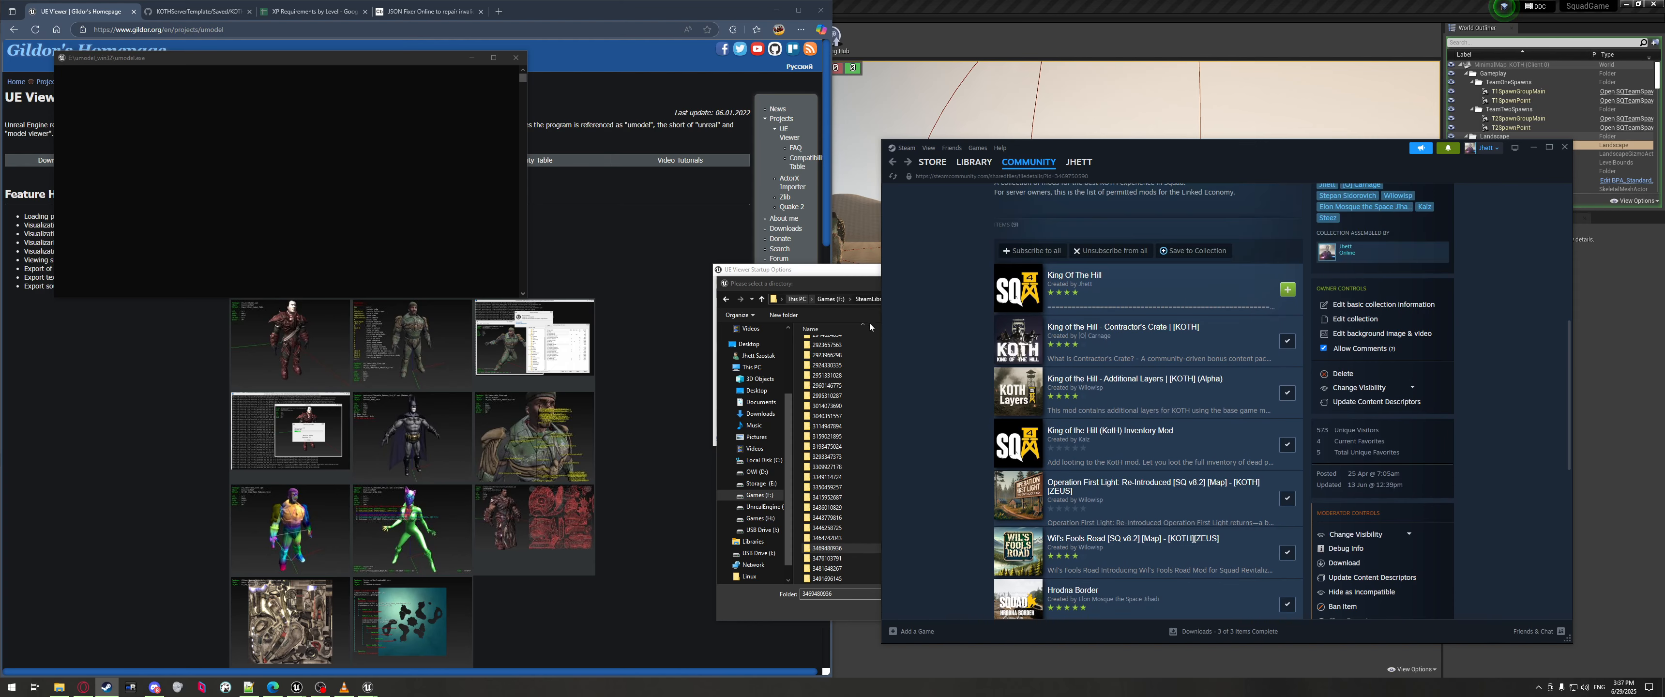
double_click(852, 549)
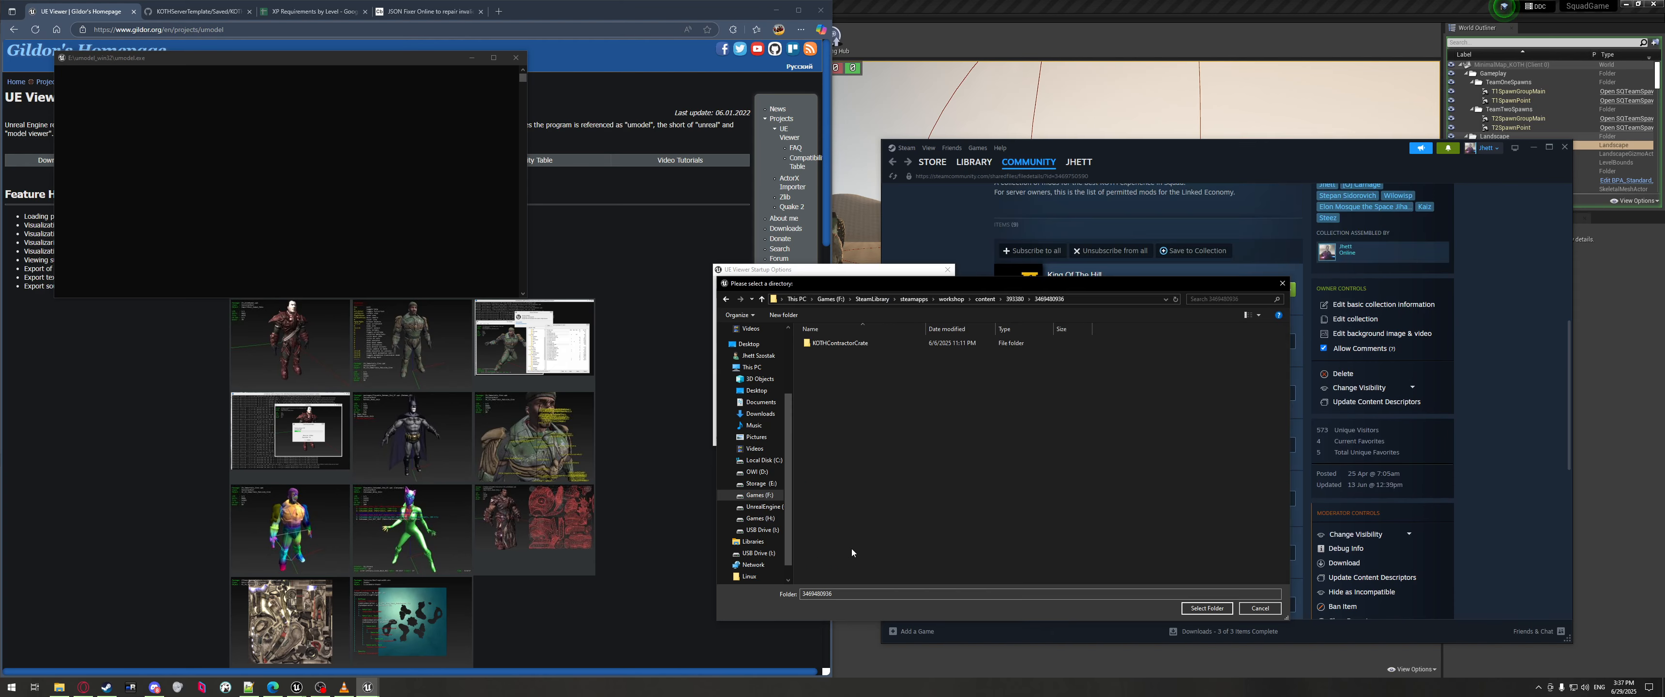
Set KOTHContractorCrate\Content as UE Viewer's game-files path and load it.
left_click(822, 344)
double_click(845, 347)
left_click(824, 347)
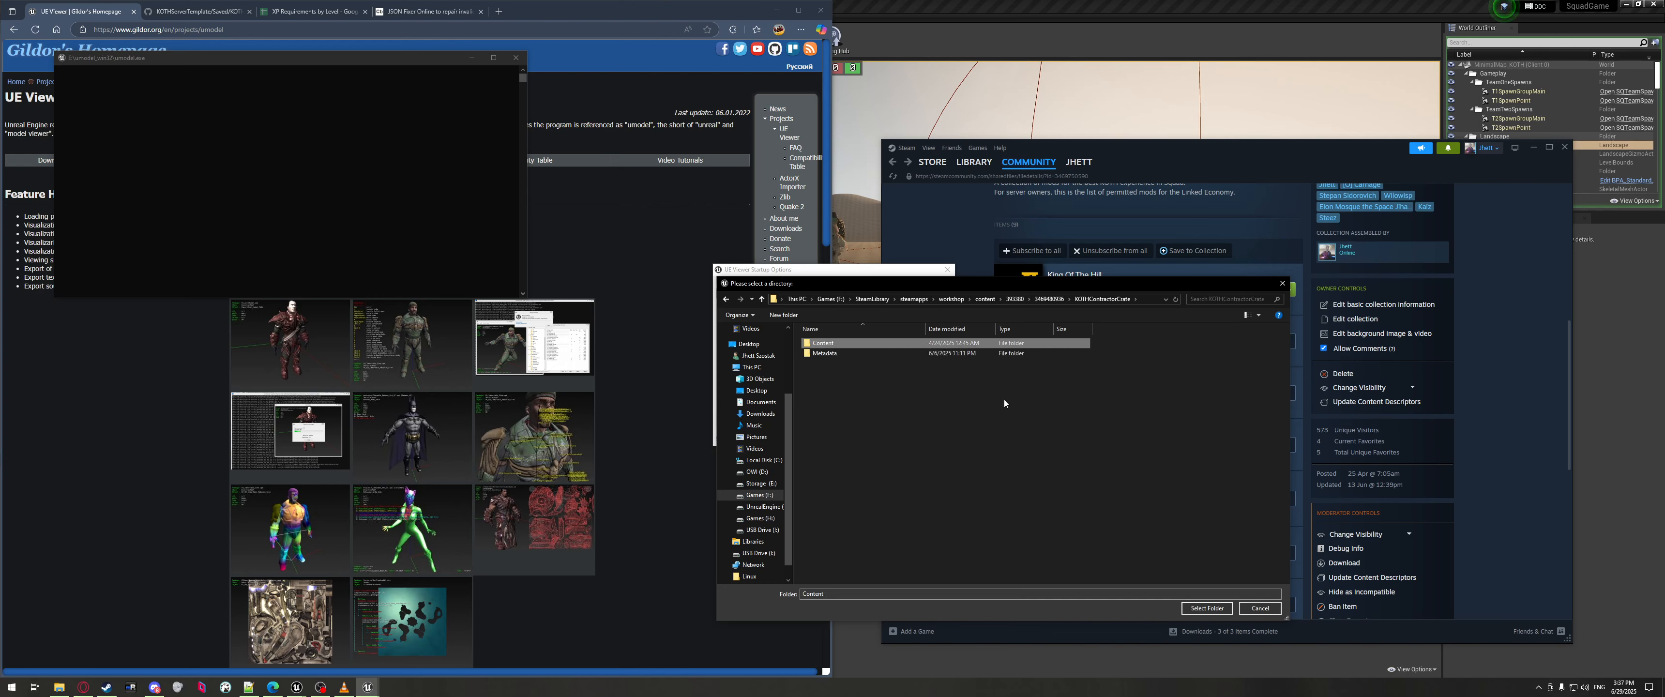
left_click(1206, 608)
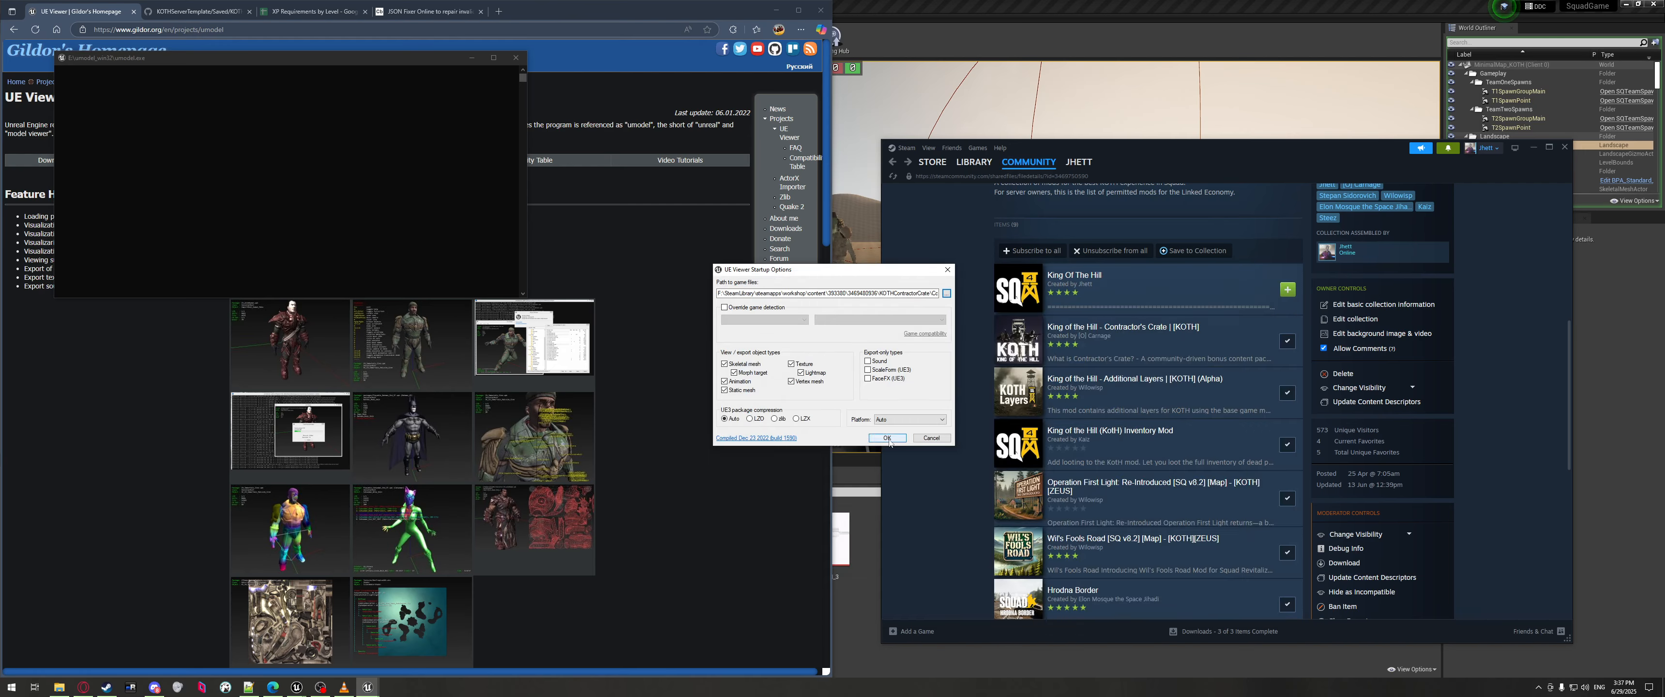
left_click(888, 438)
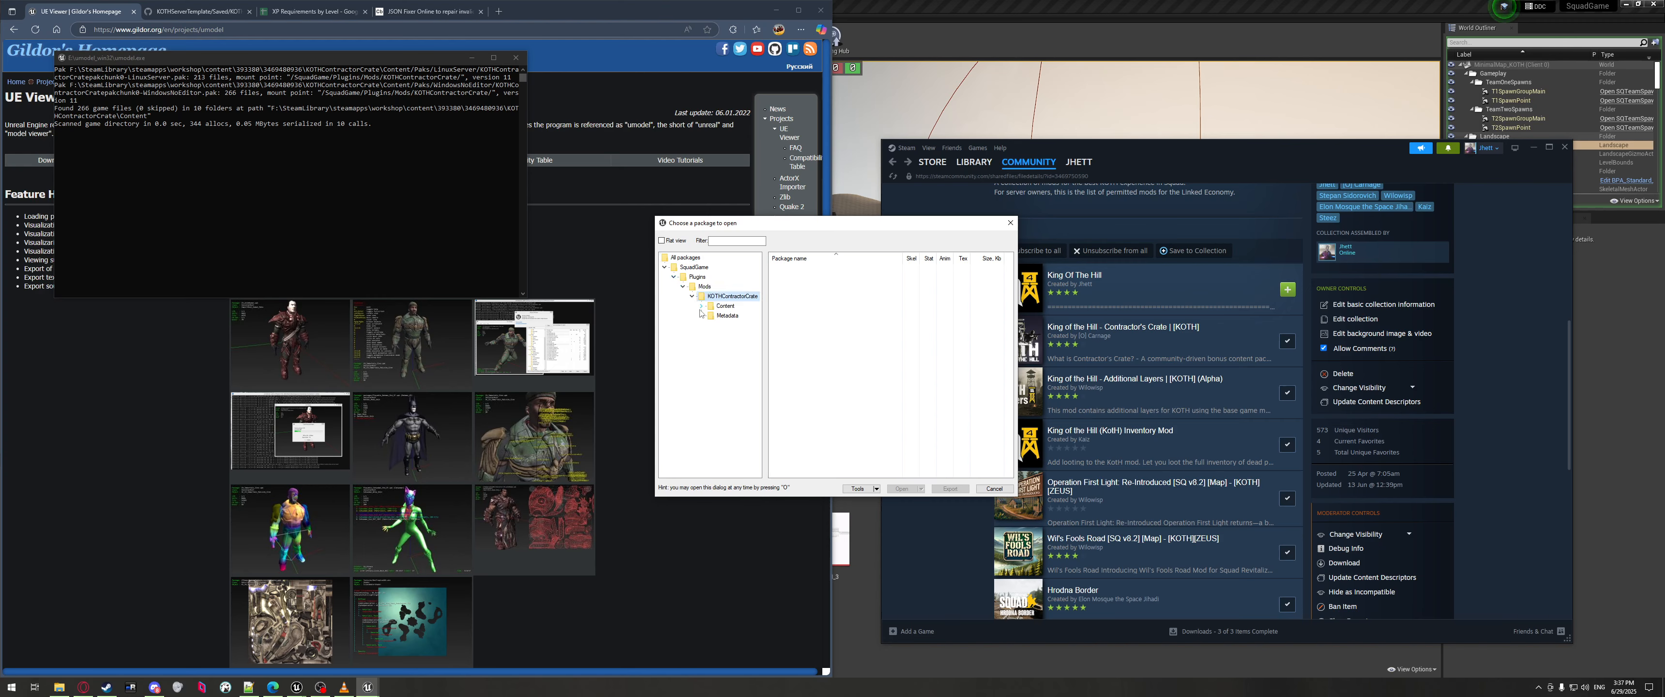
Open SD > Weapons in the editor's Content Browser alongside UE Viewer's package chooser.
left_click(858, 628)
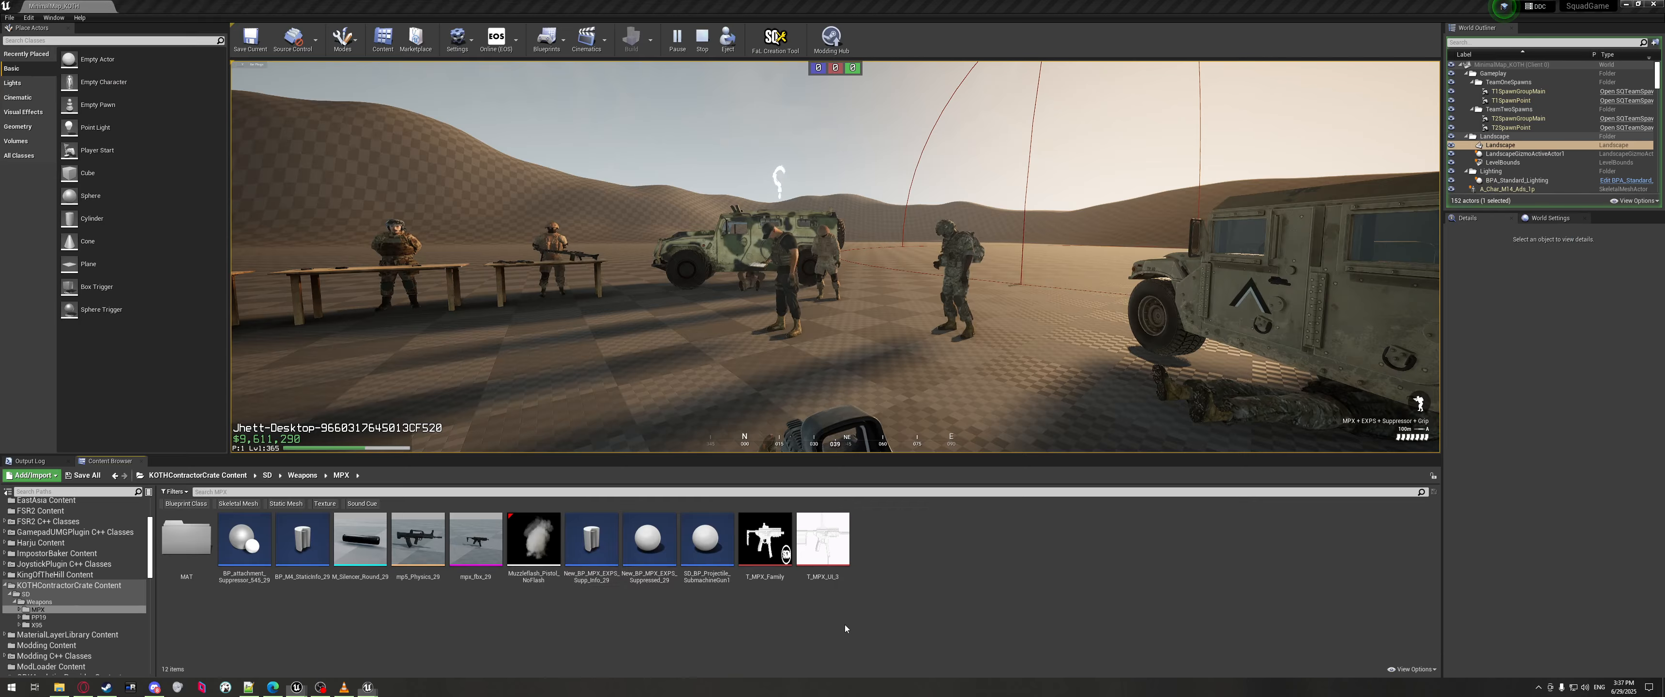
left_click(197, 476)
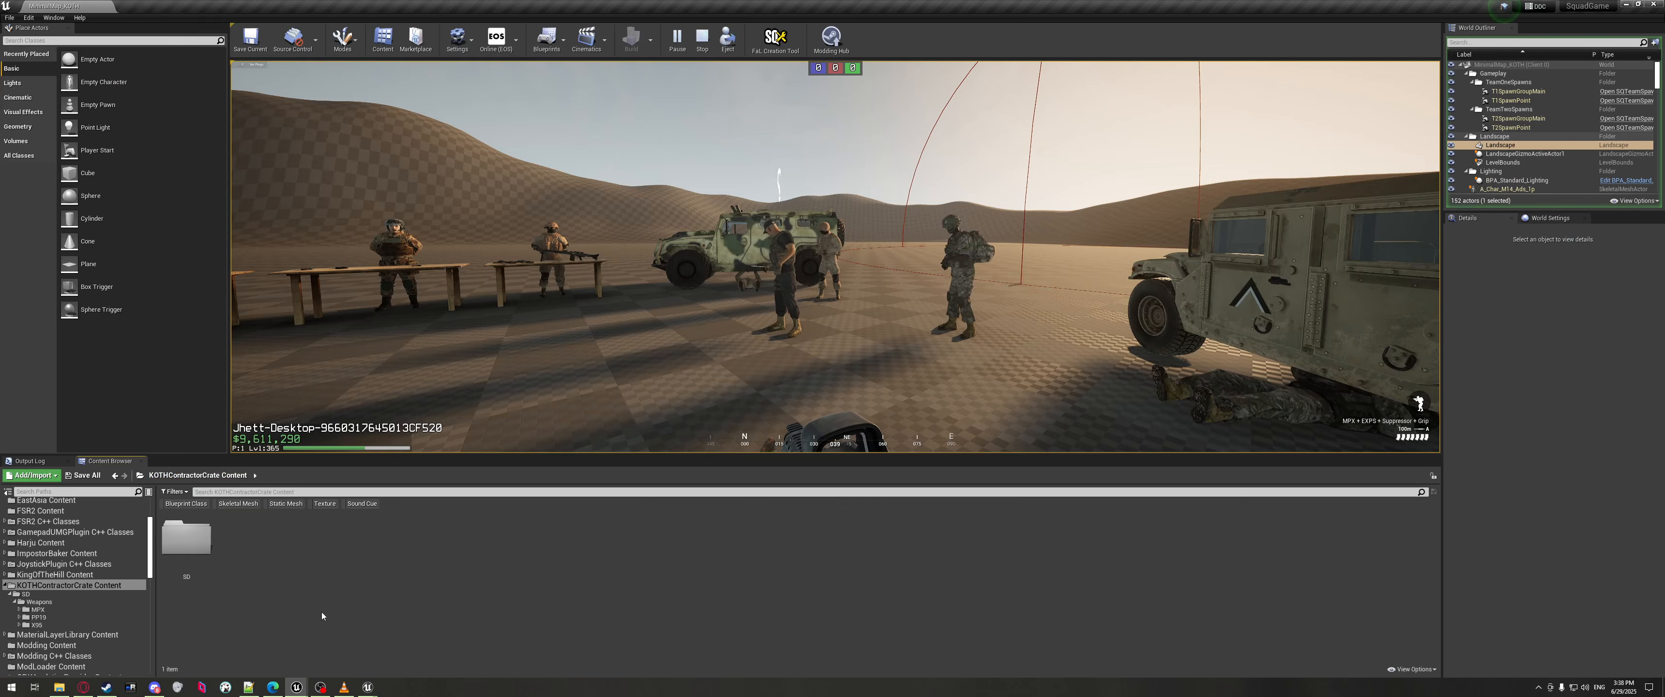
left_click(371, 689)
left_click(410, 649)
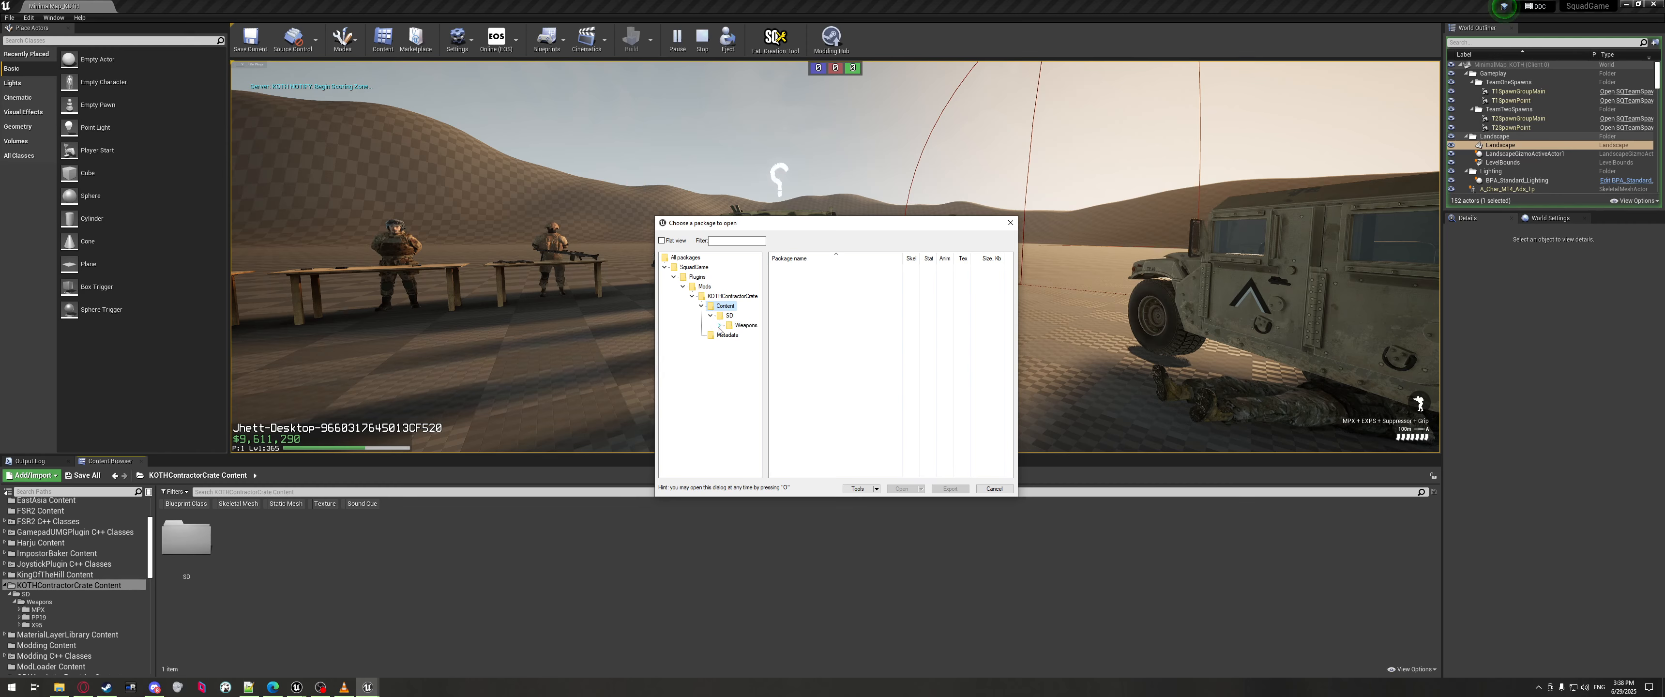
double_click(186, 538)
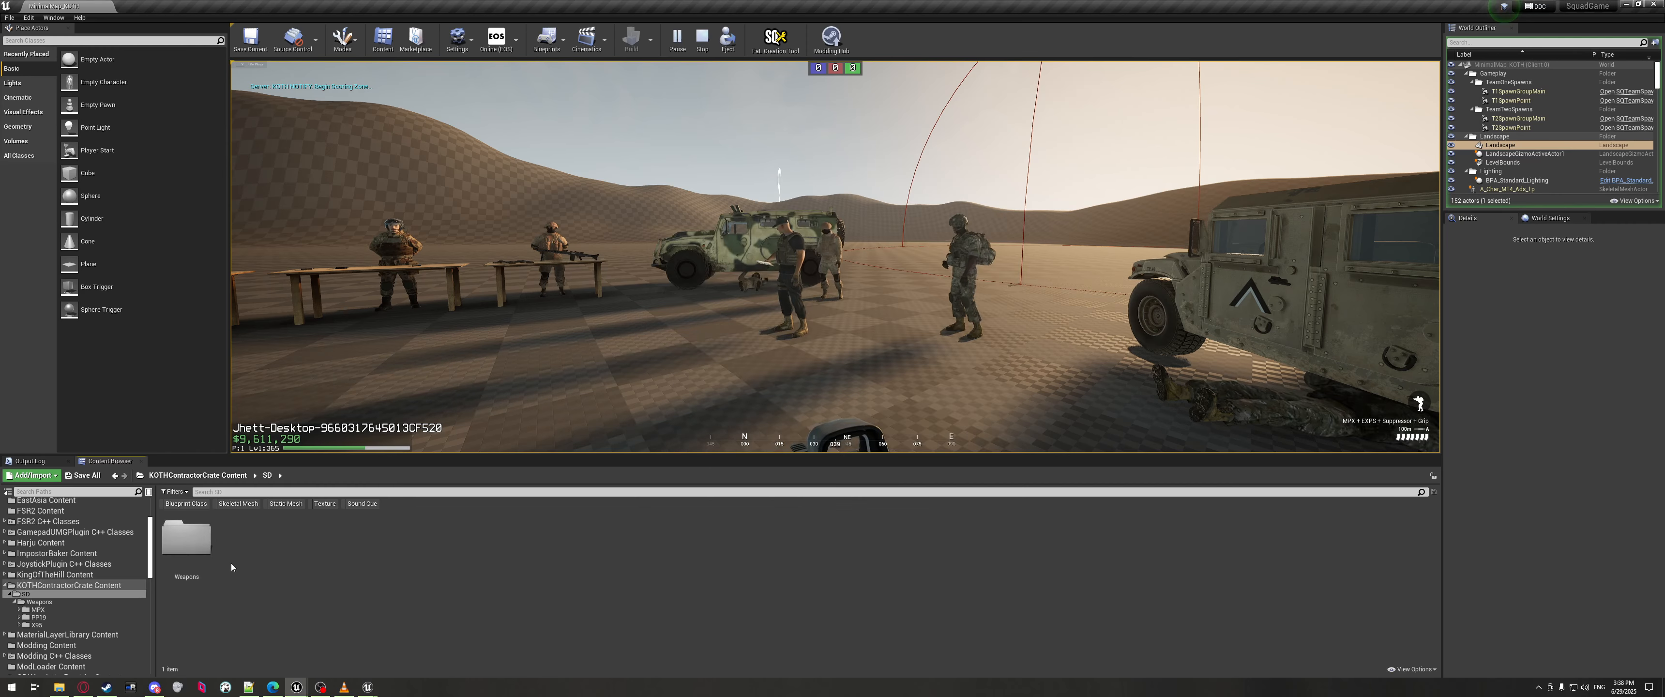
double_click(187, 538)
left_click(368, 688)
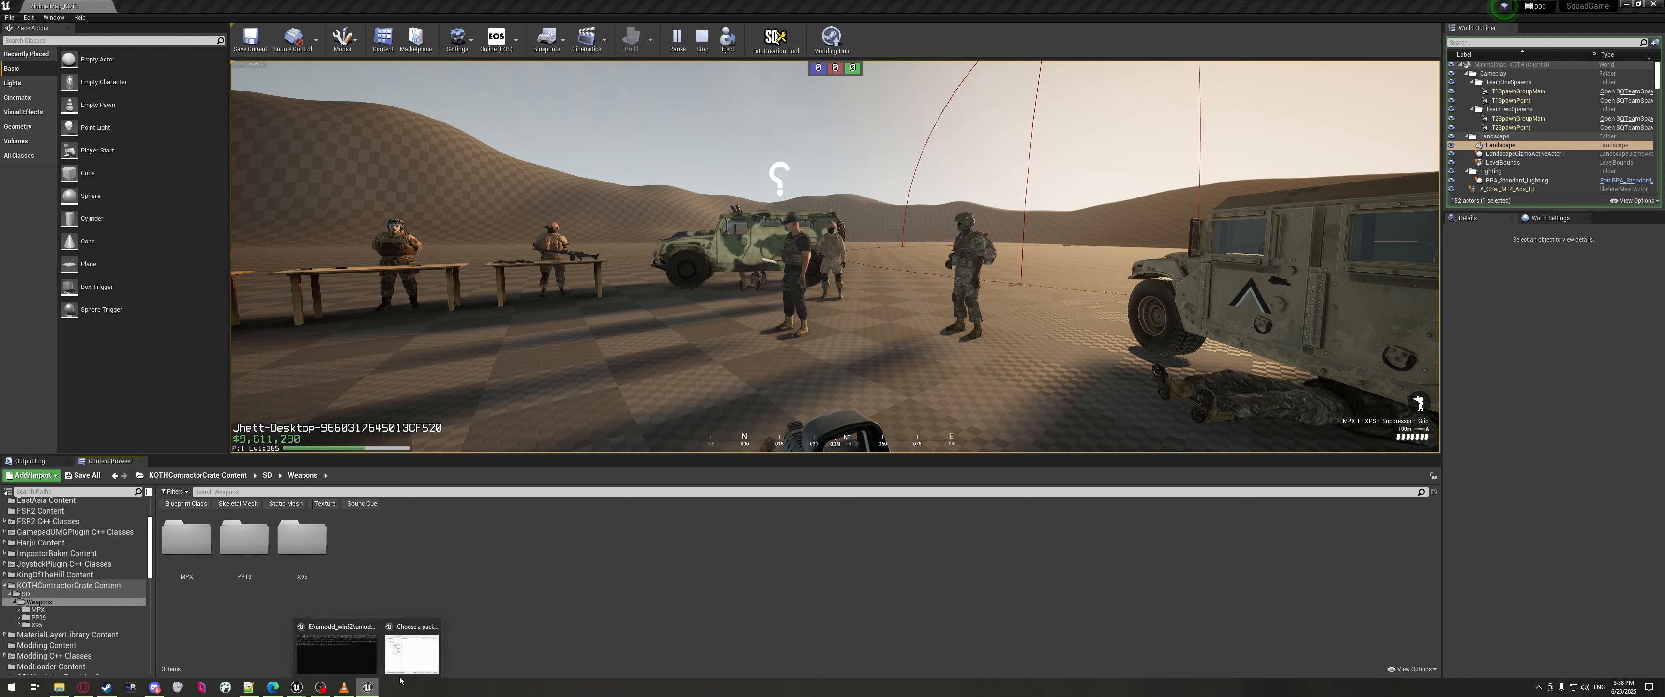
left_click(411, 650)
Widen the package chooser and browse the MPX folder's MAT texture packages.
left_click(728, 354)
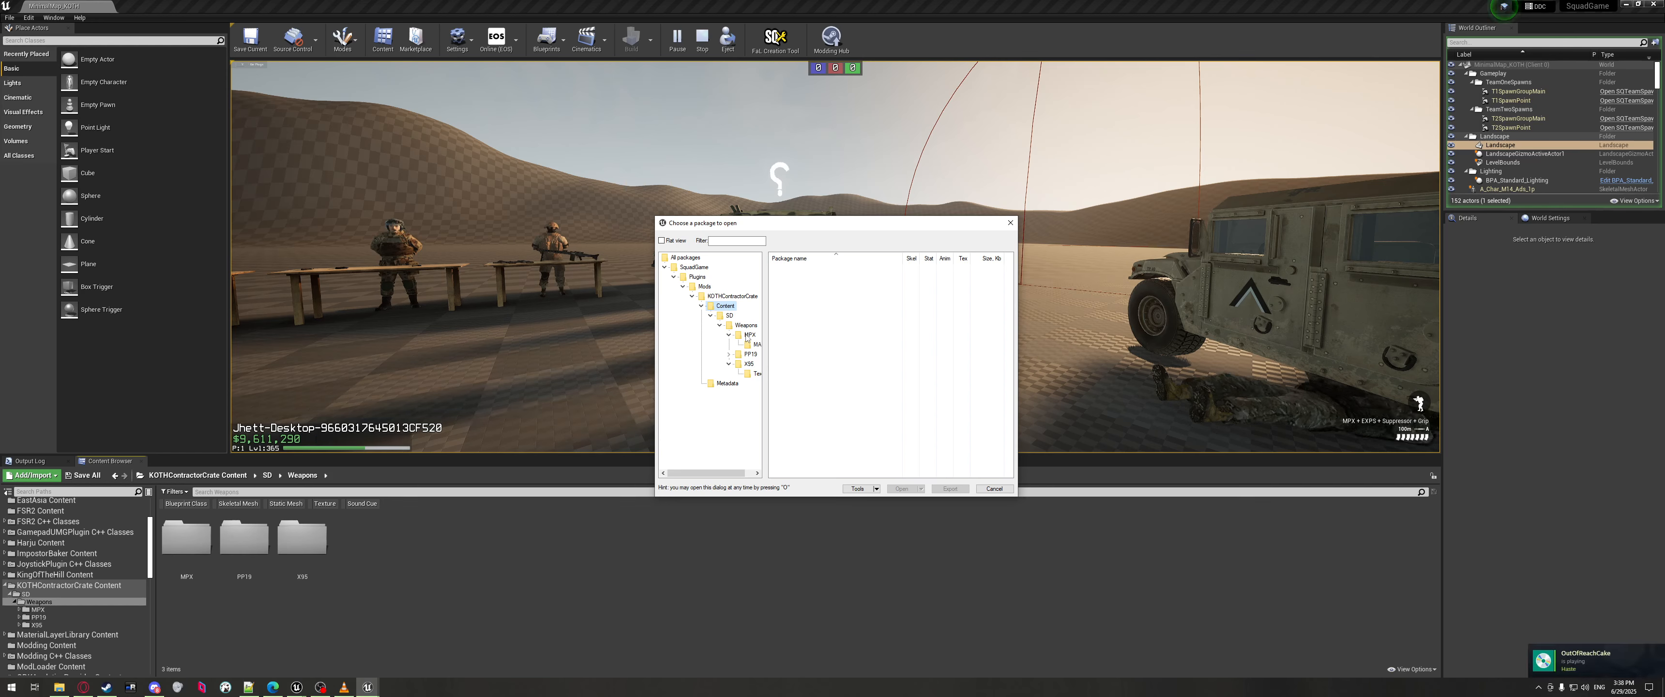
left_click(747, 335)
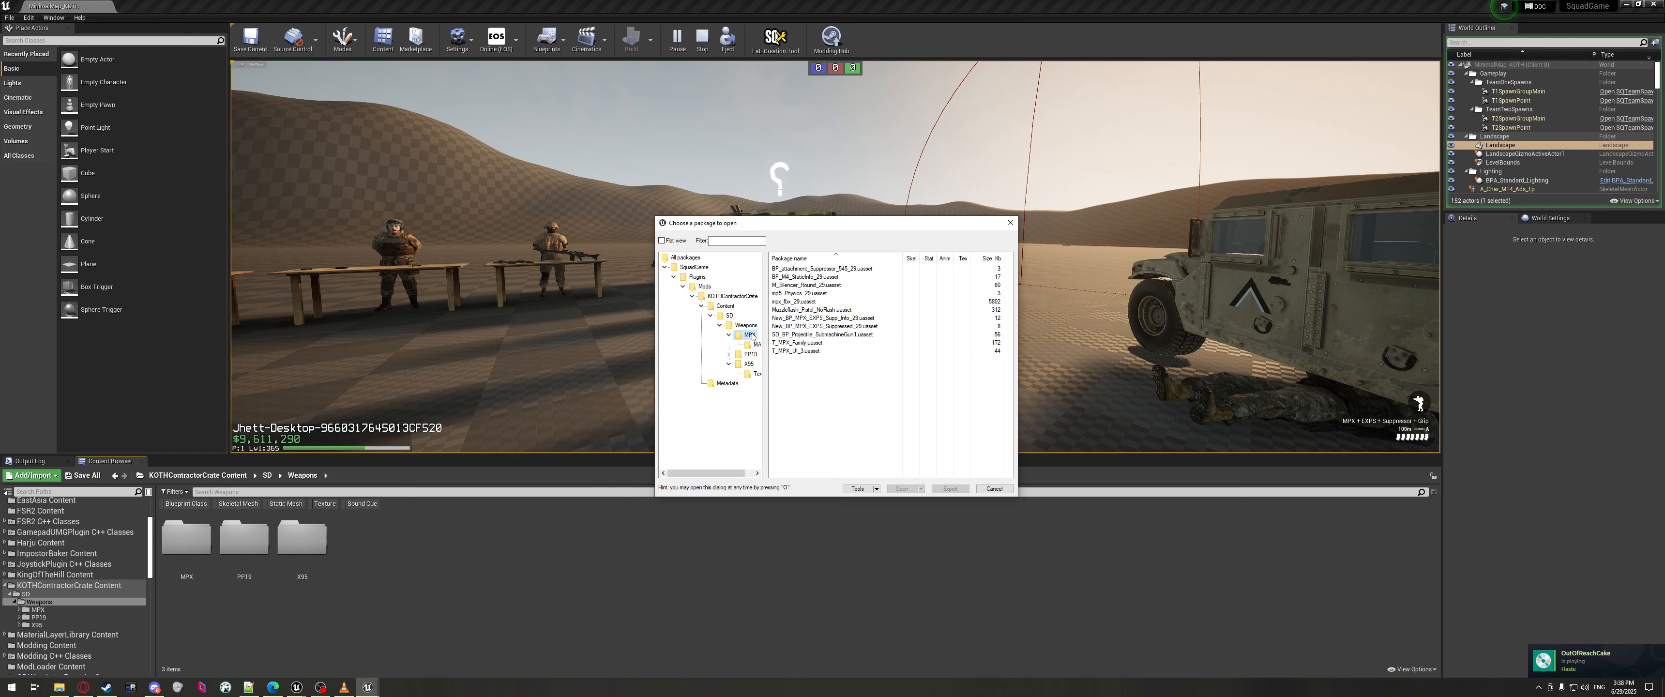
left_click_drag(650, 365, 527, 364)
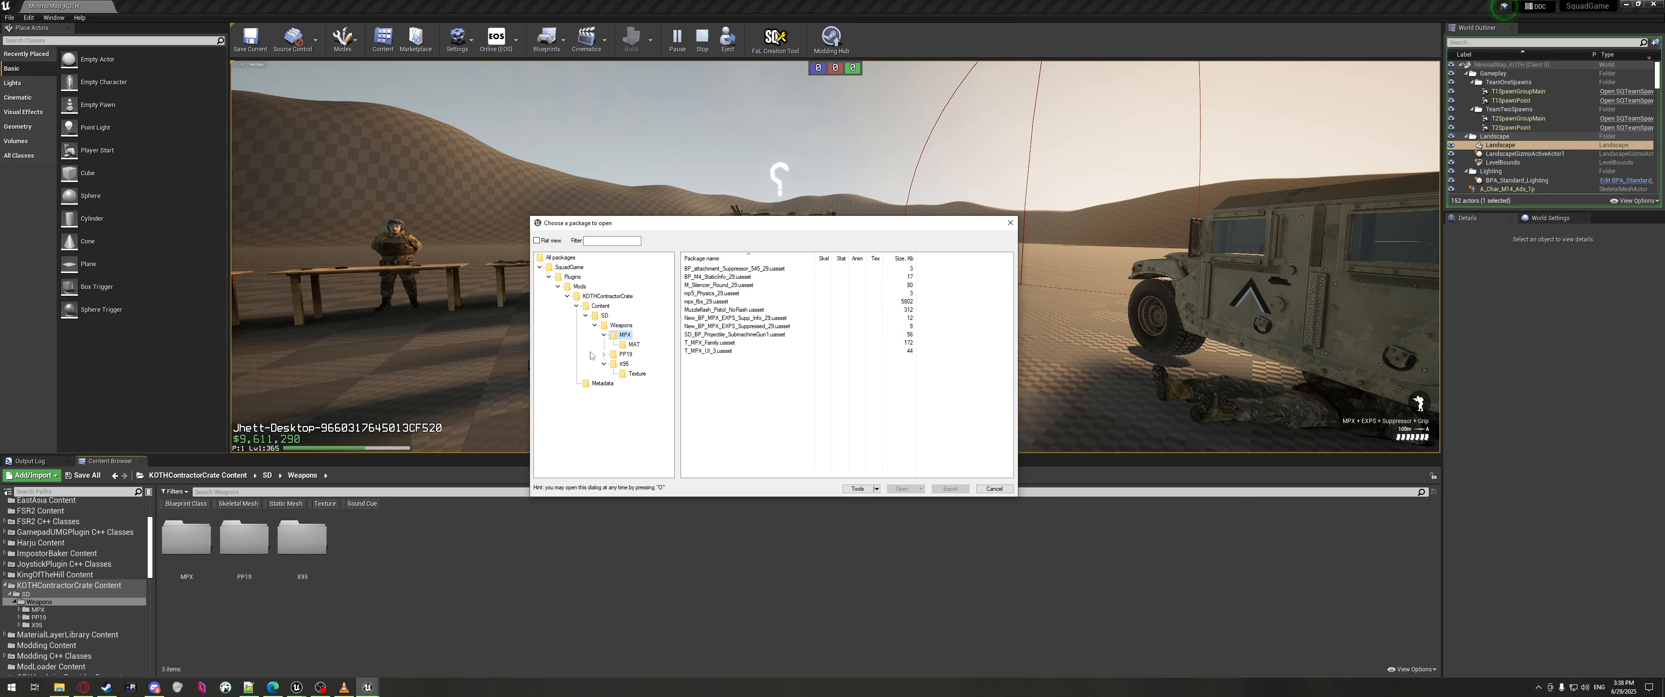
left_click(633, 344)
left_click(695, 360)
key("Up")
key("Up")
key("Up")
key("Up")
key("Up")
key("Up")
key("Up")
key("Up")
key("Up")
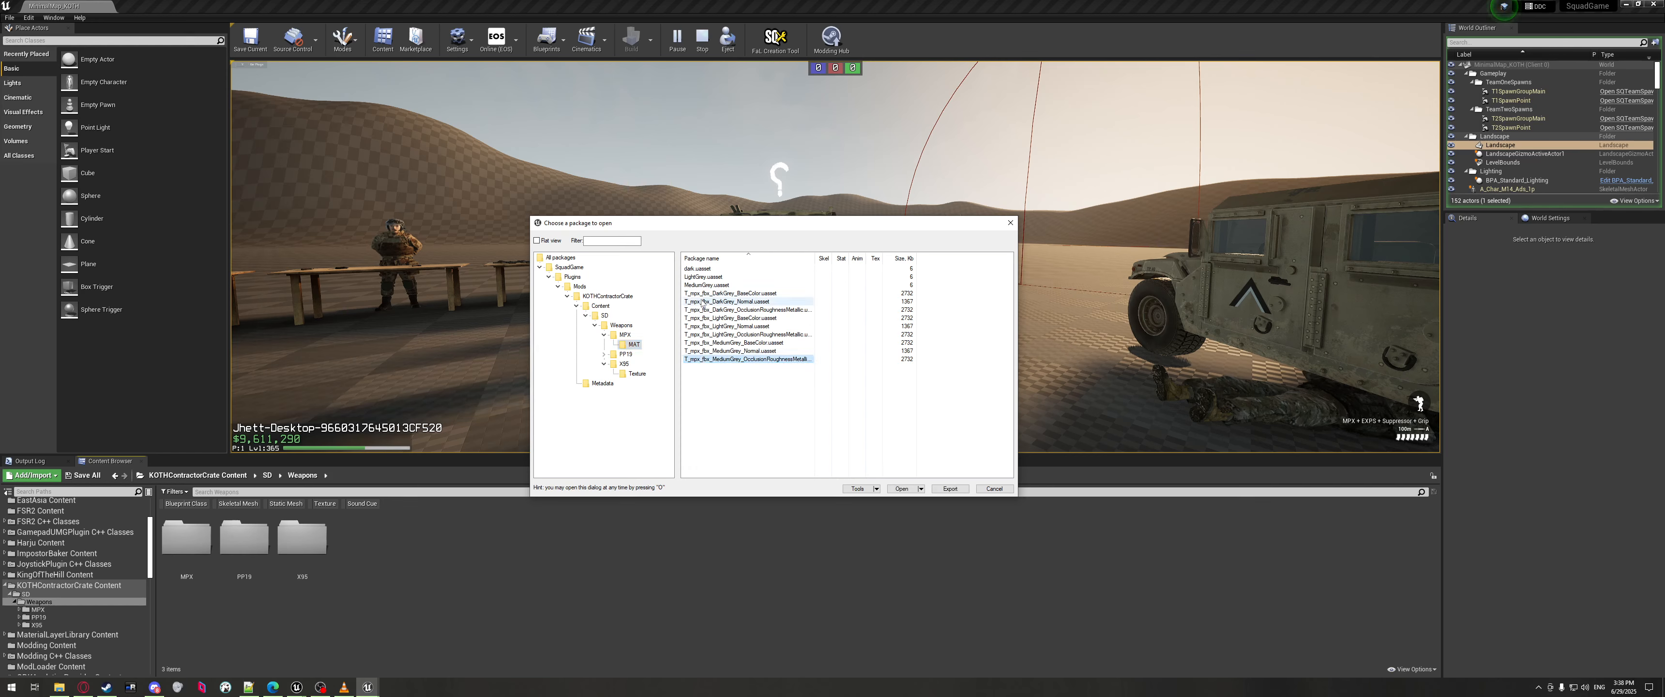
Inspect MPX packages T_MPX_UI_3, T_MPX_Family and BP_attachment_Suppressor_545_29, then open the editor's MPX folder.
left_click(624, 335)
left_click(690, 351)
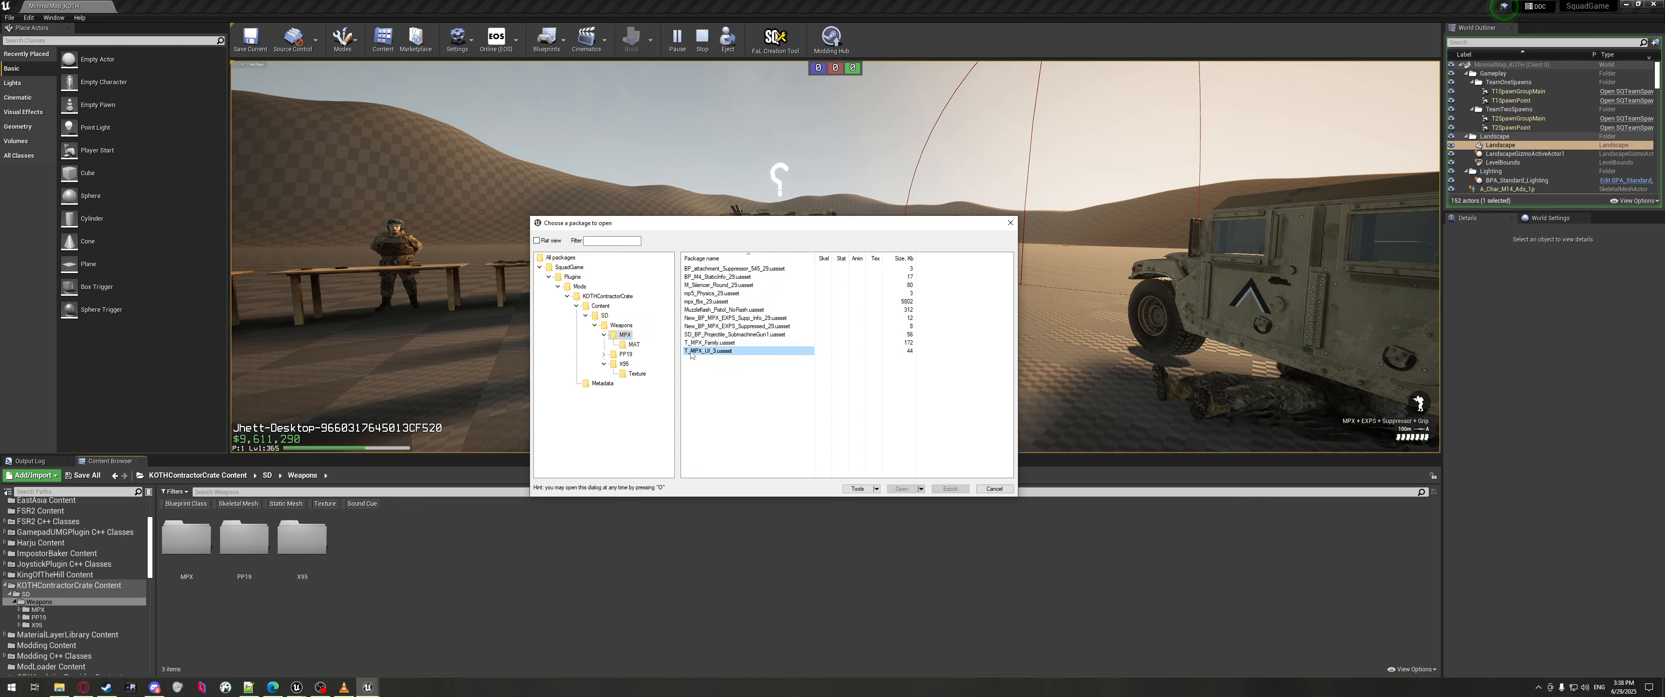
left_click(692, 343)
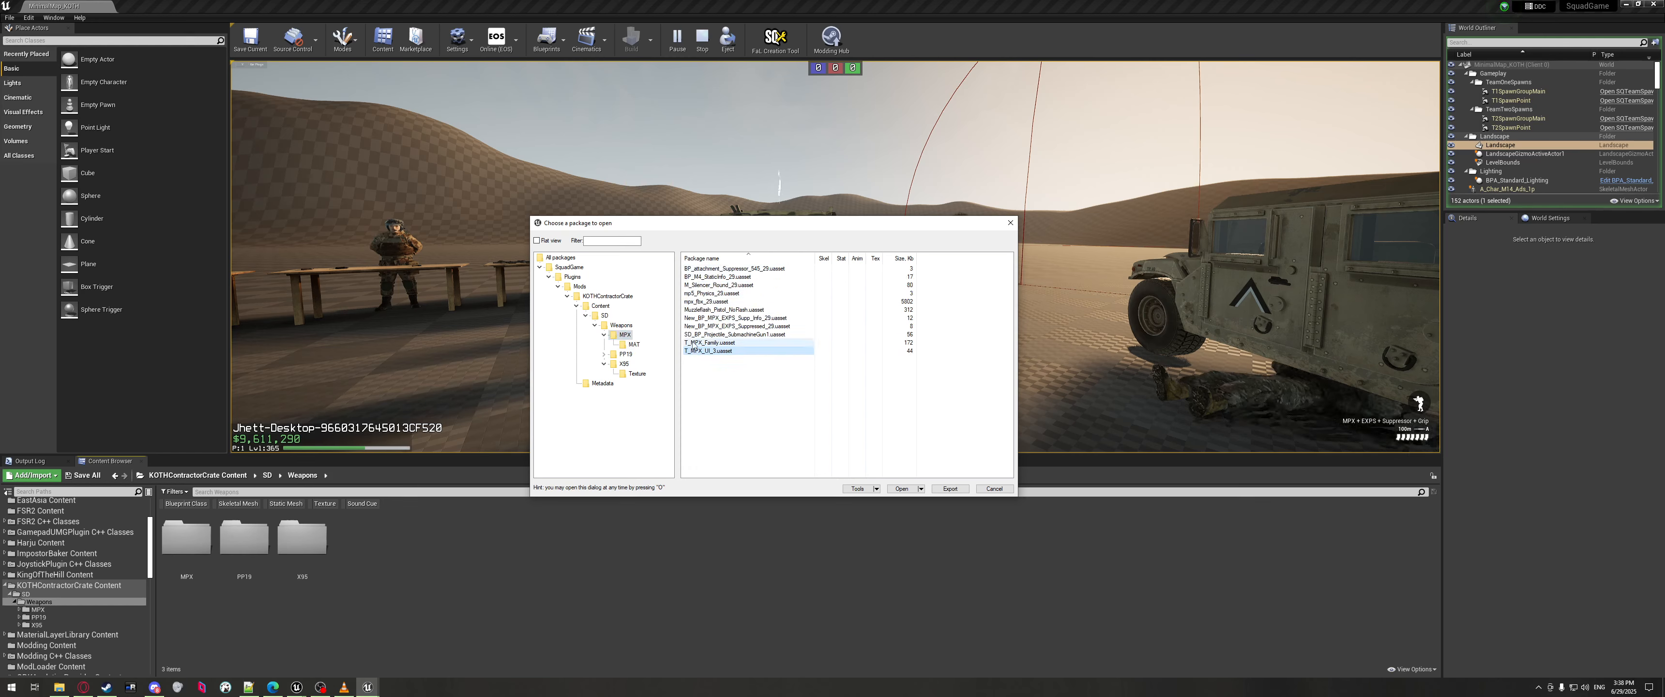
left_click(700, 269)
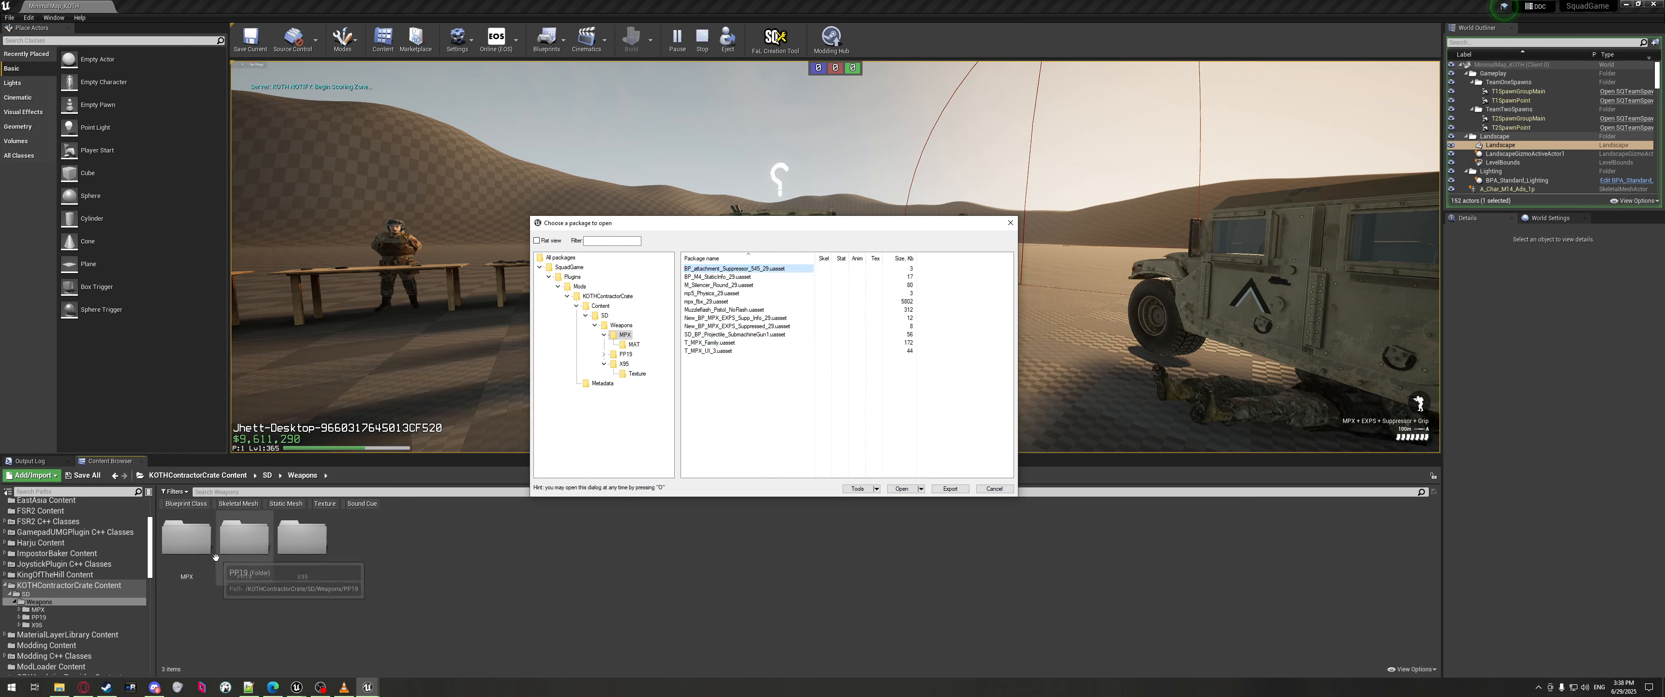
double_click(188, 550)
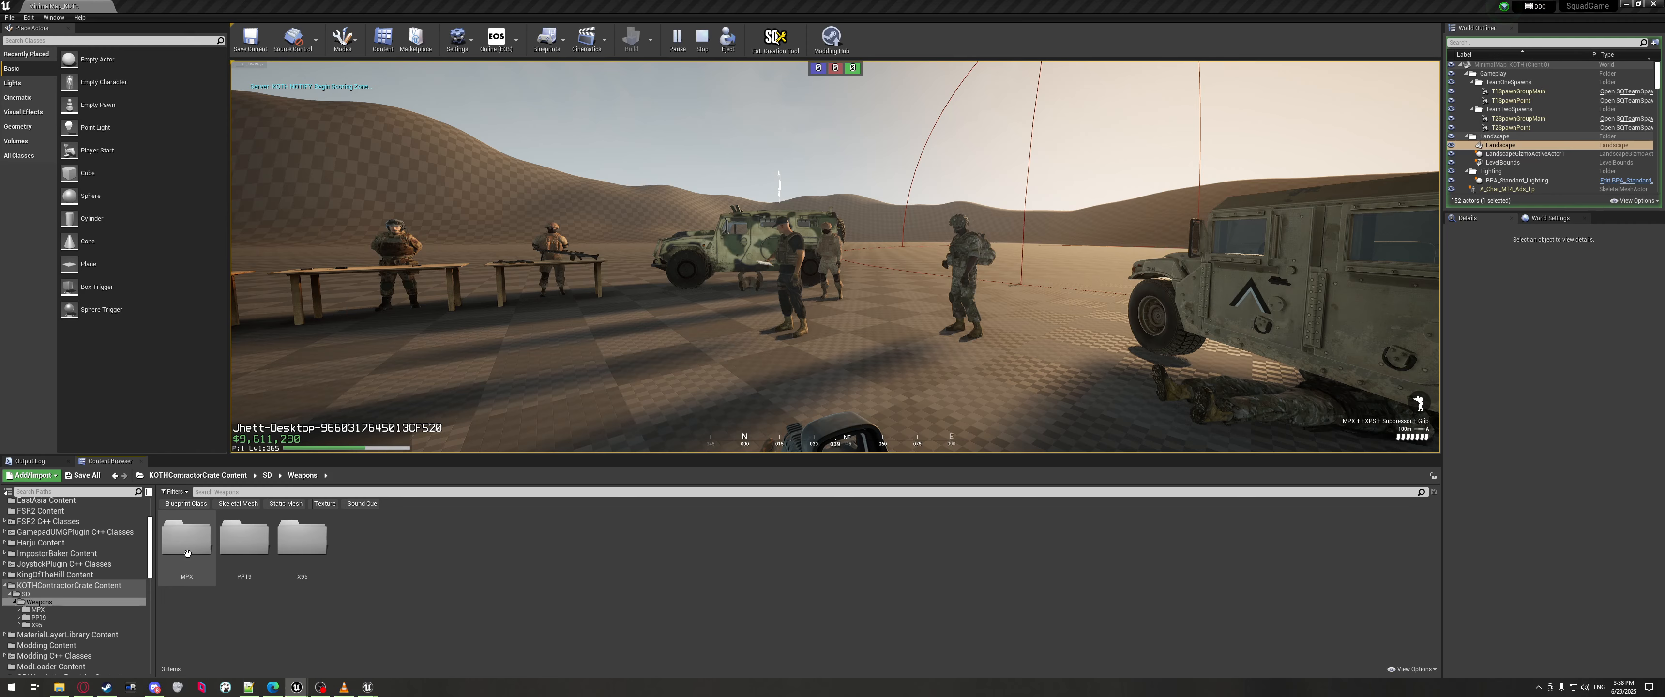
Move the package chooser to the left and compare M_Silencer_Round_29 with the editor's mpx_fbx_29.
left_click(368, 686)
left_click(405, 639)
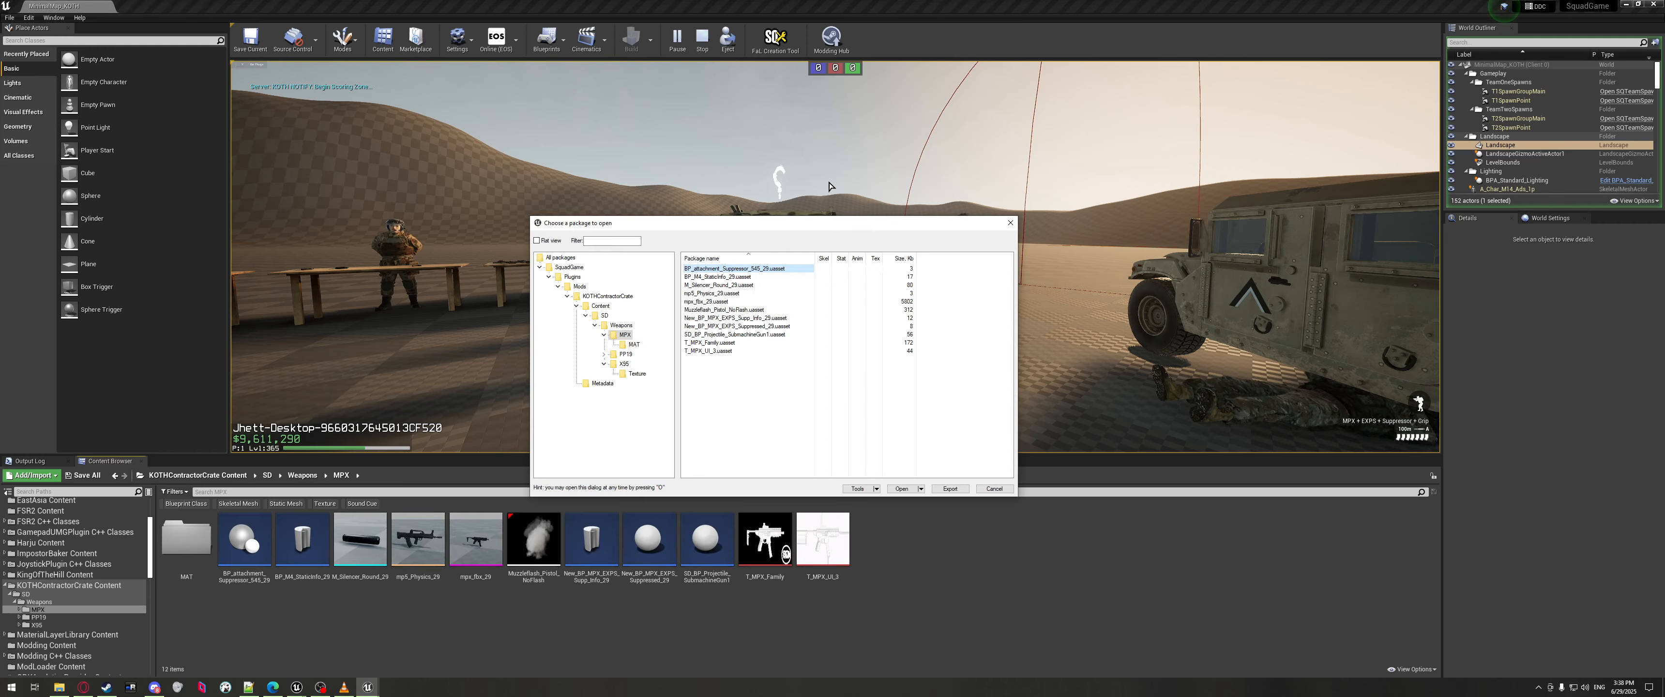
left_click_drag(684, 227, 397, 185)
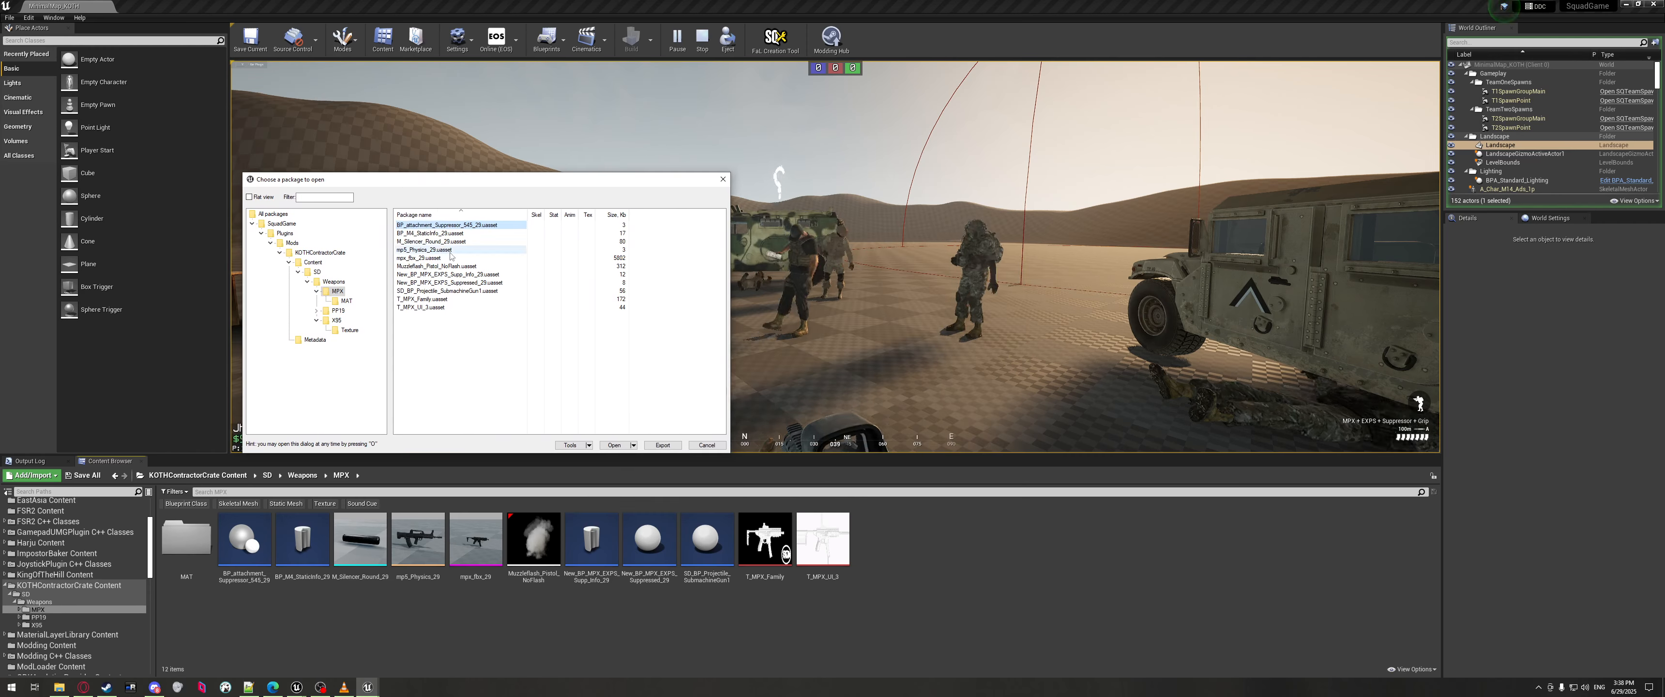
left_click_drag(387, 183, 380, 183)
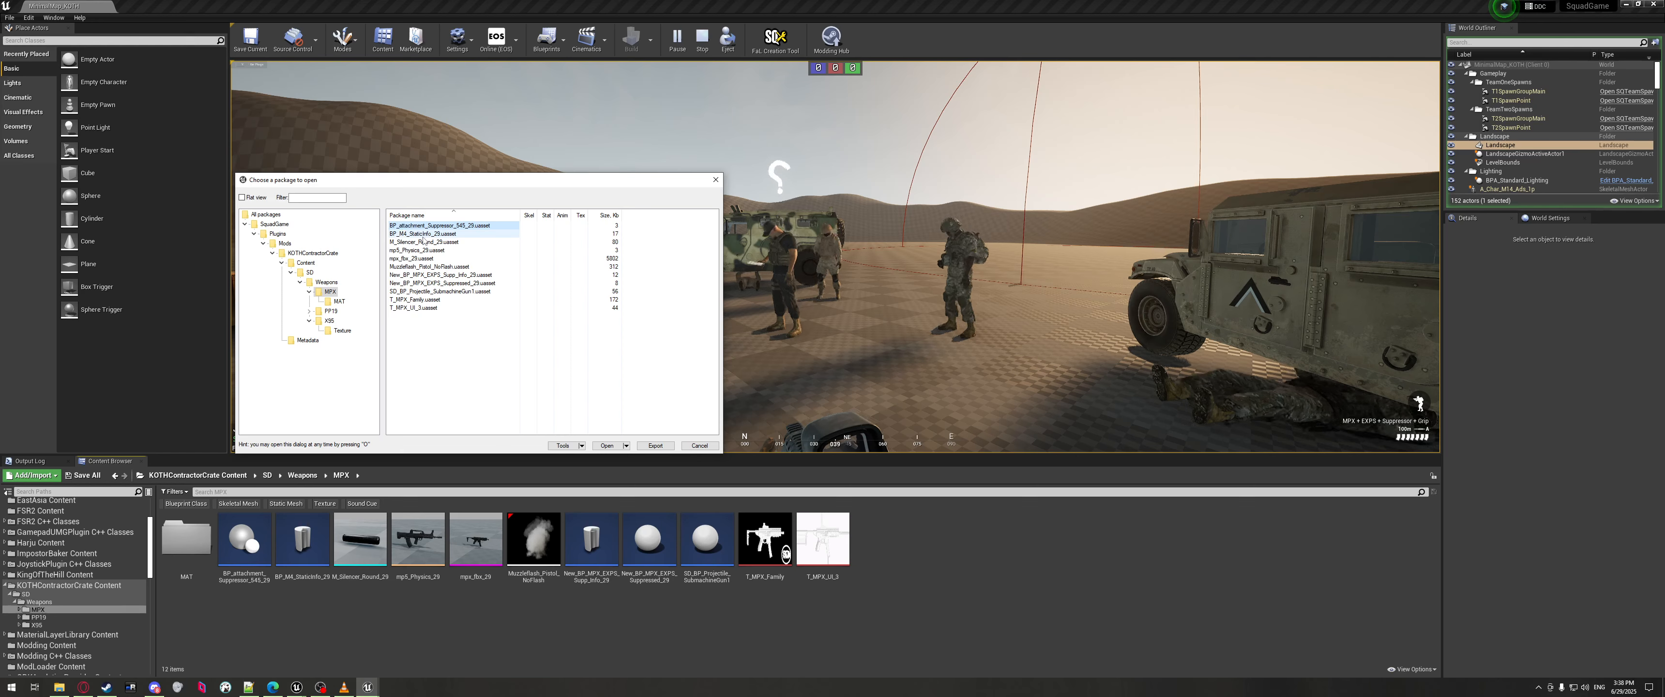
mouse_move(299, 547)
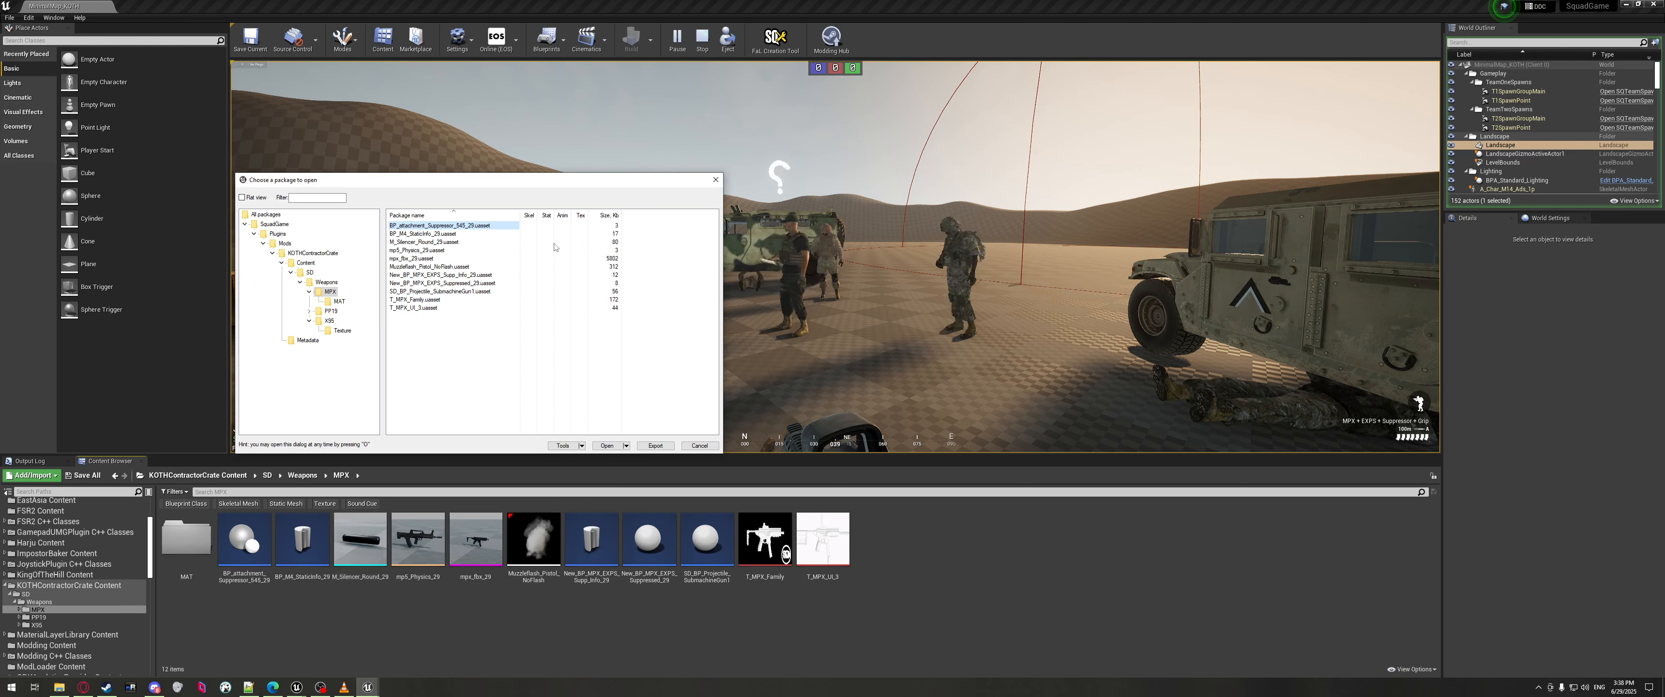
left_click(435, 242)
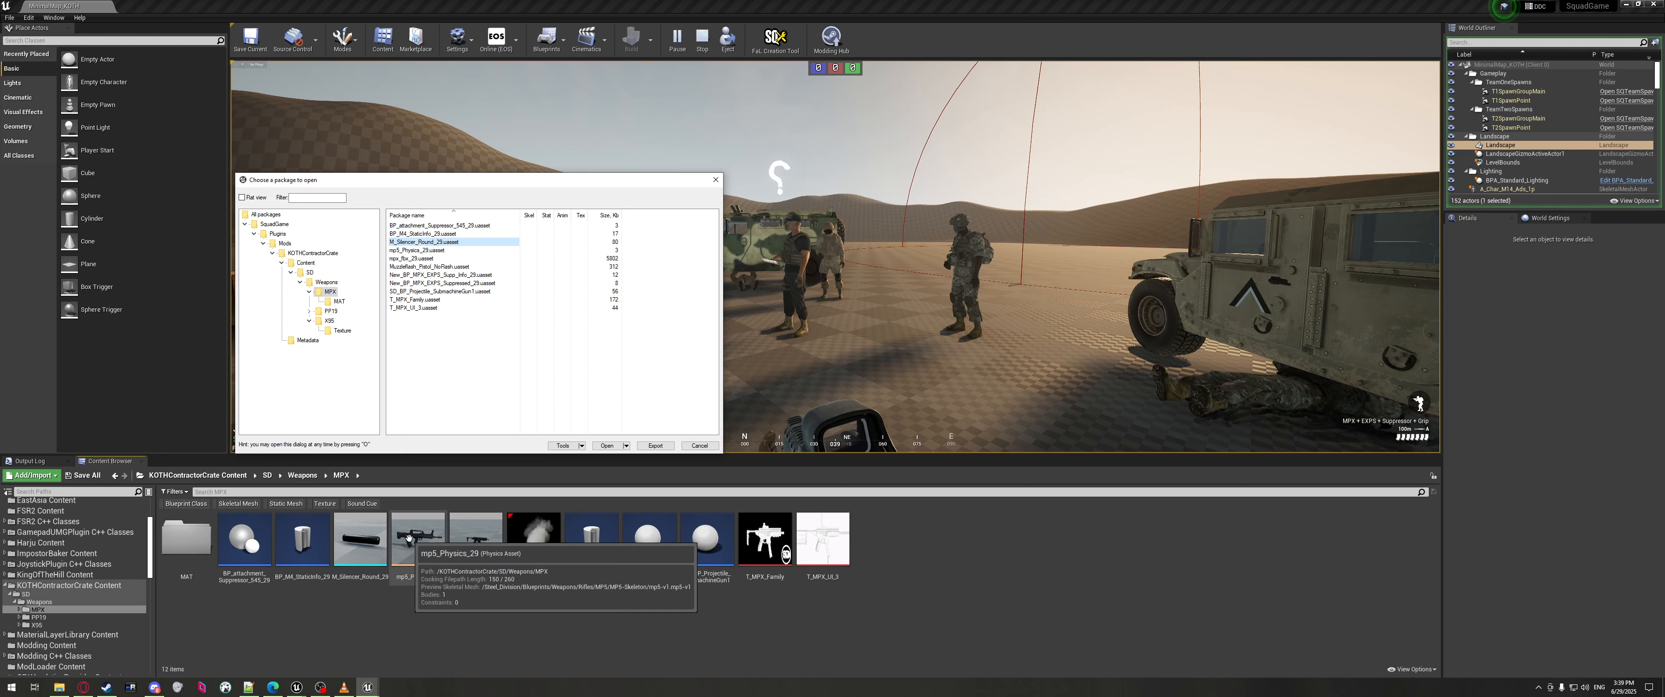
left_click(475, 540)
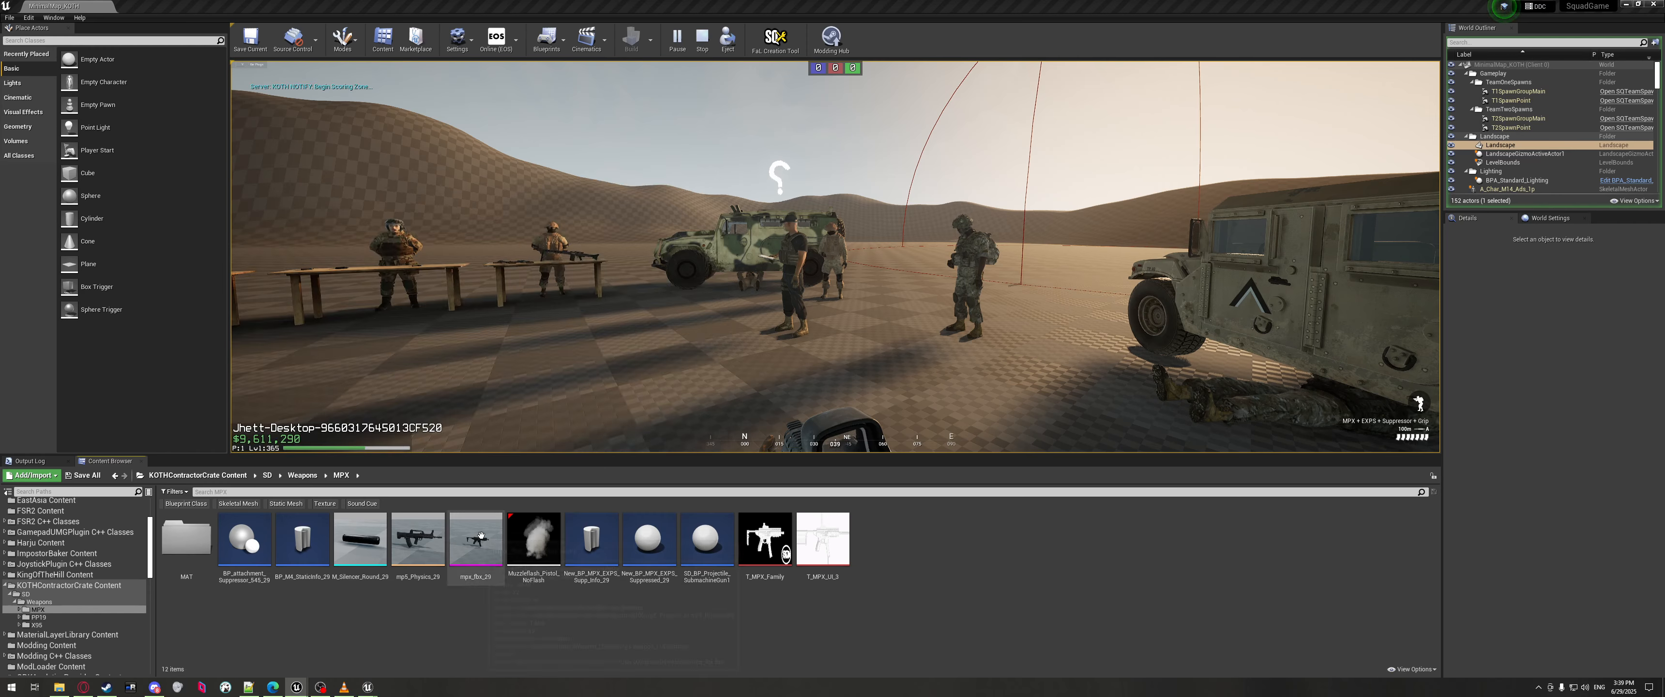
mouse_move(367, 686)
left_click(436, 644)
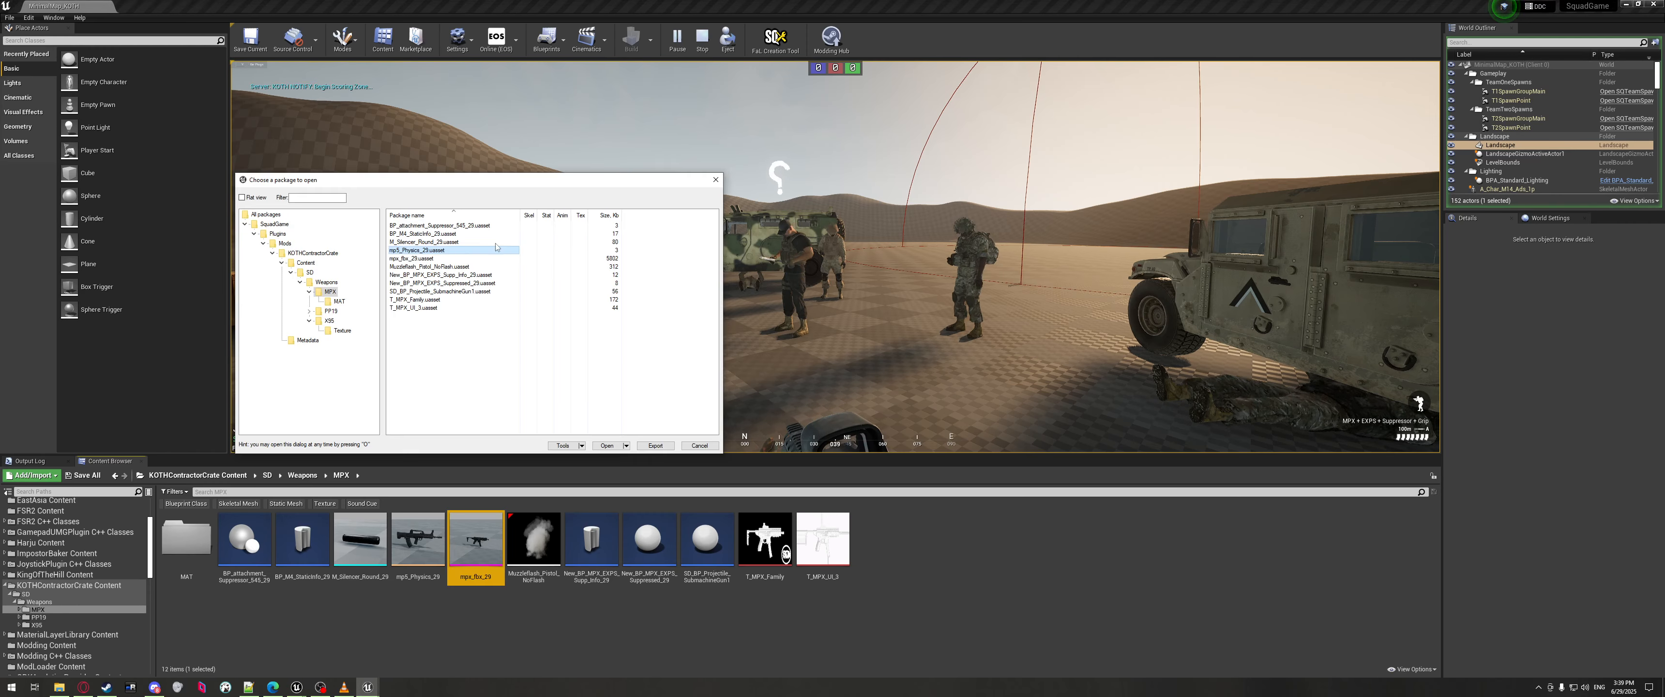
left_click(420, 266)
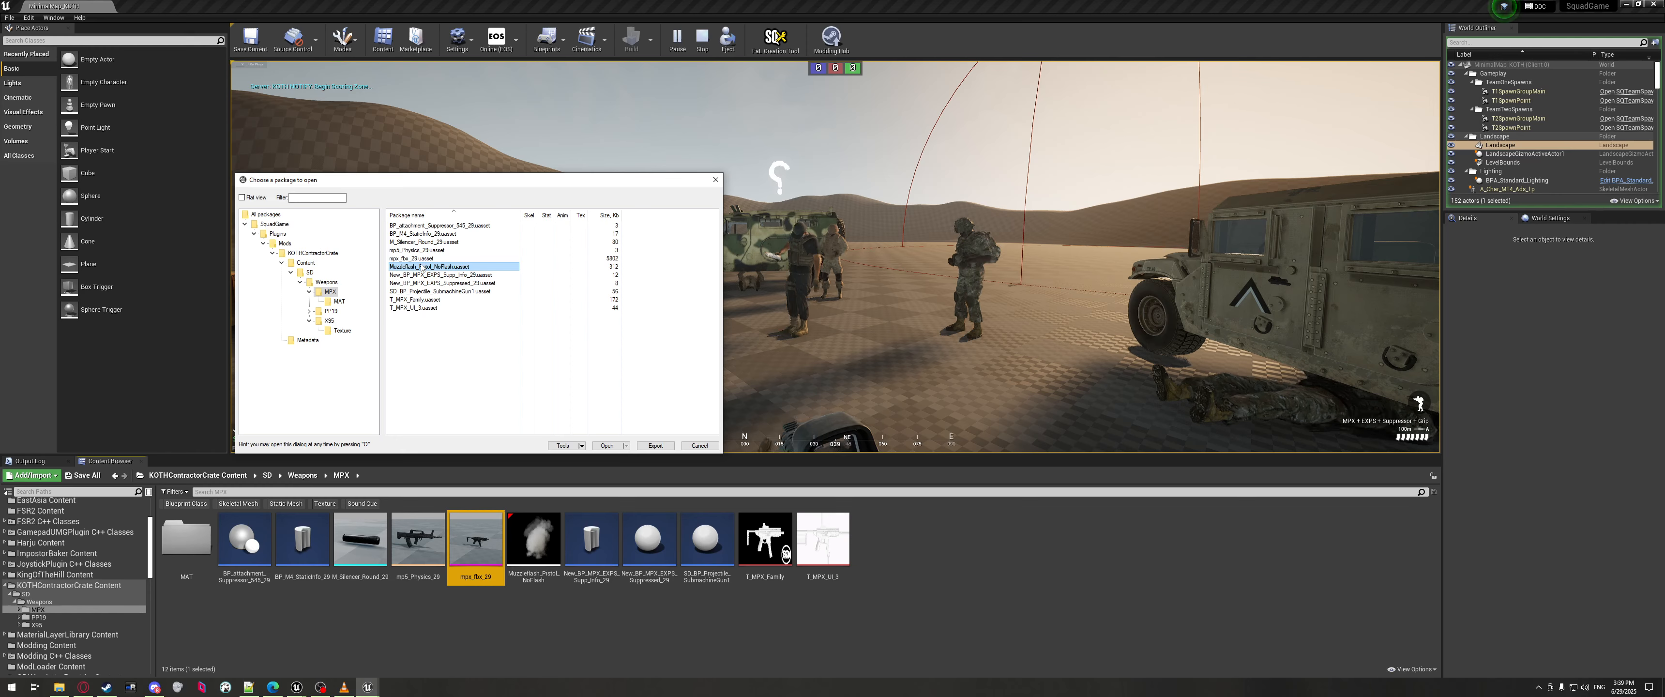
left_click(414, 275)
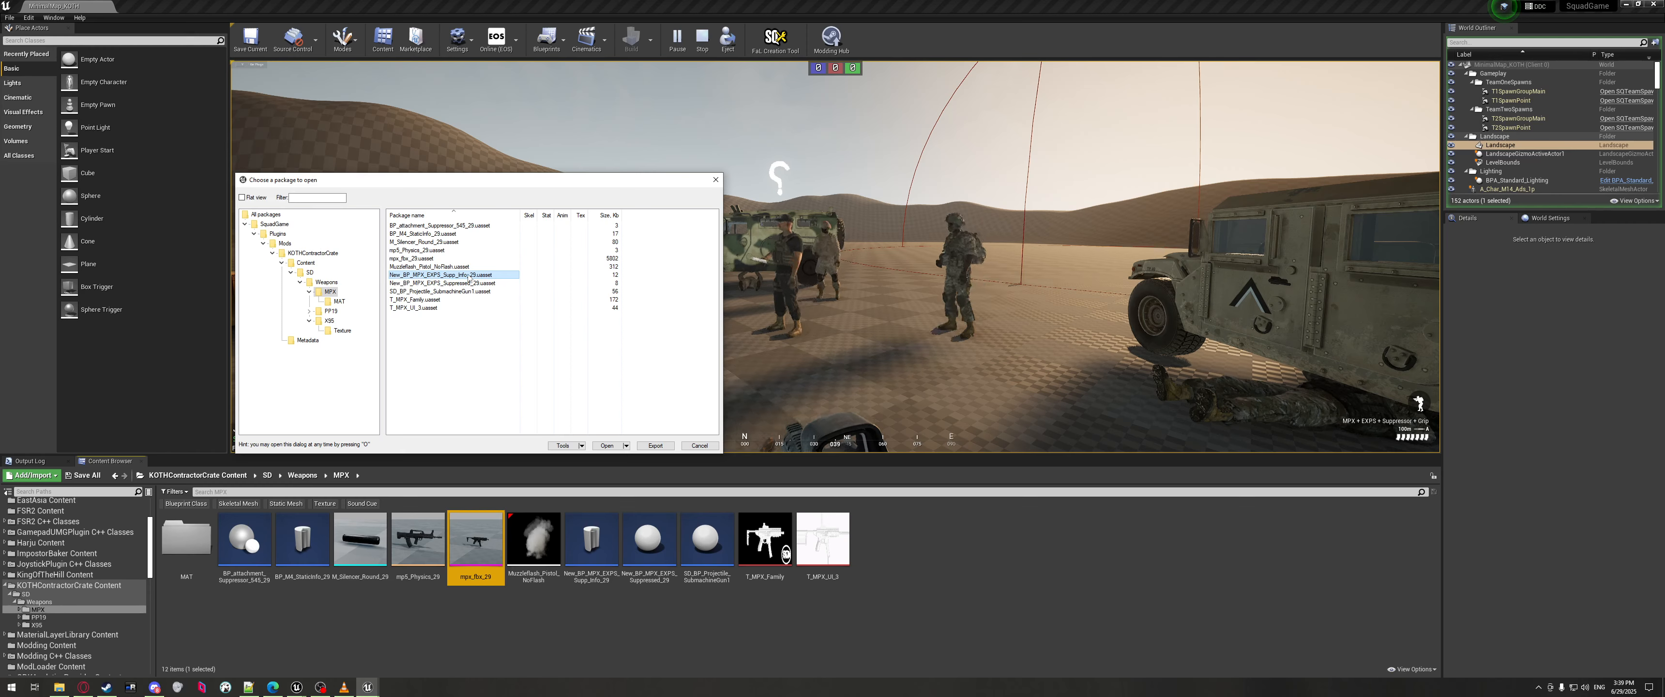
left_click(445, 283)
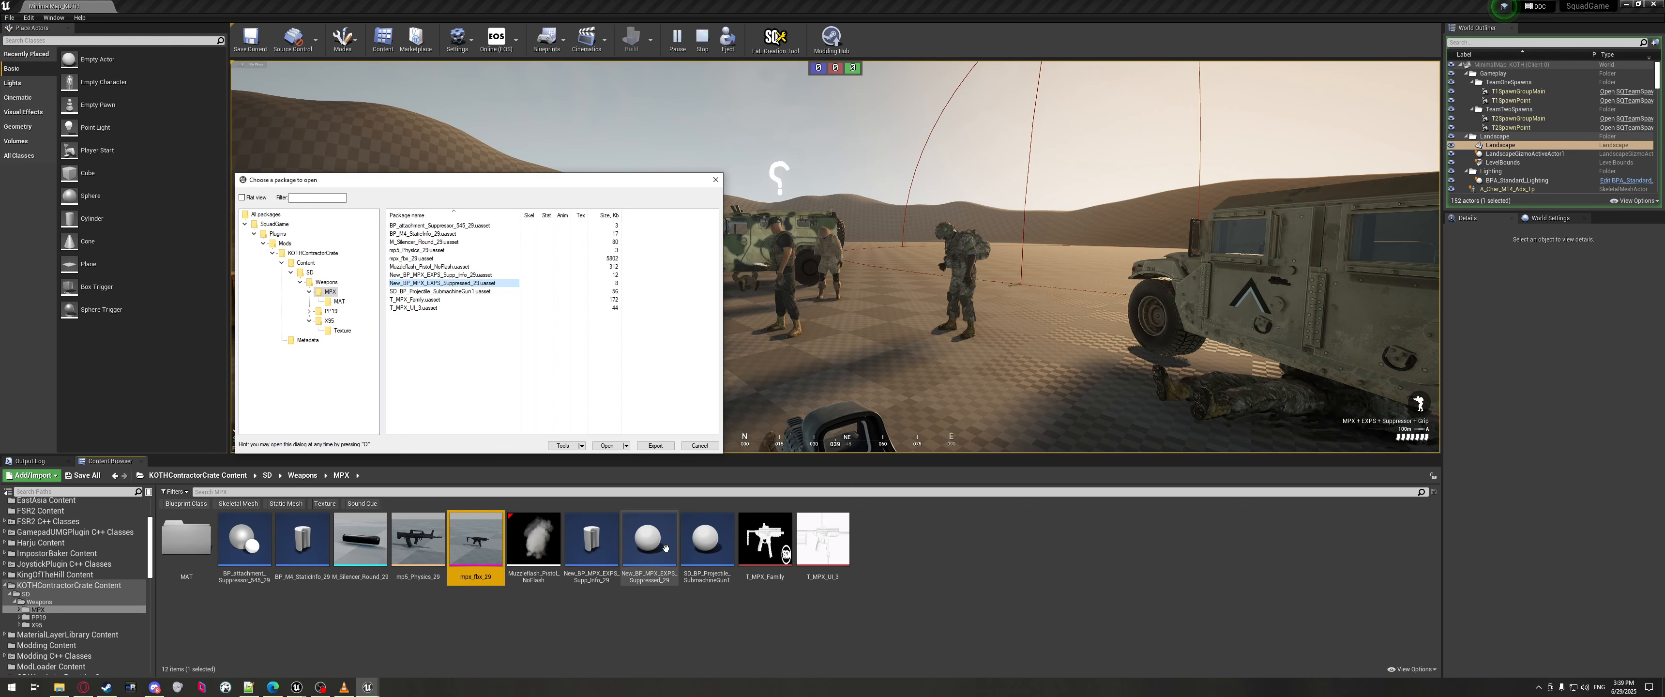
mouse_move(663, 548)
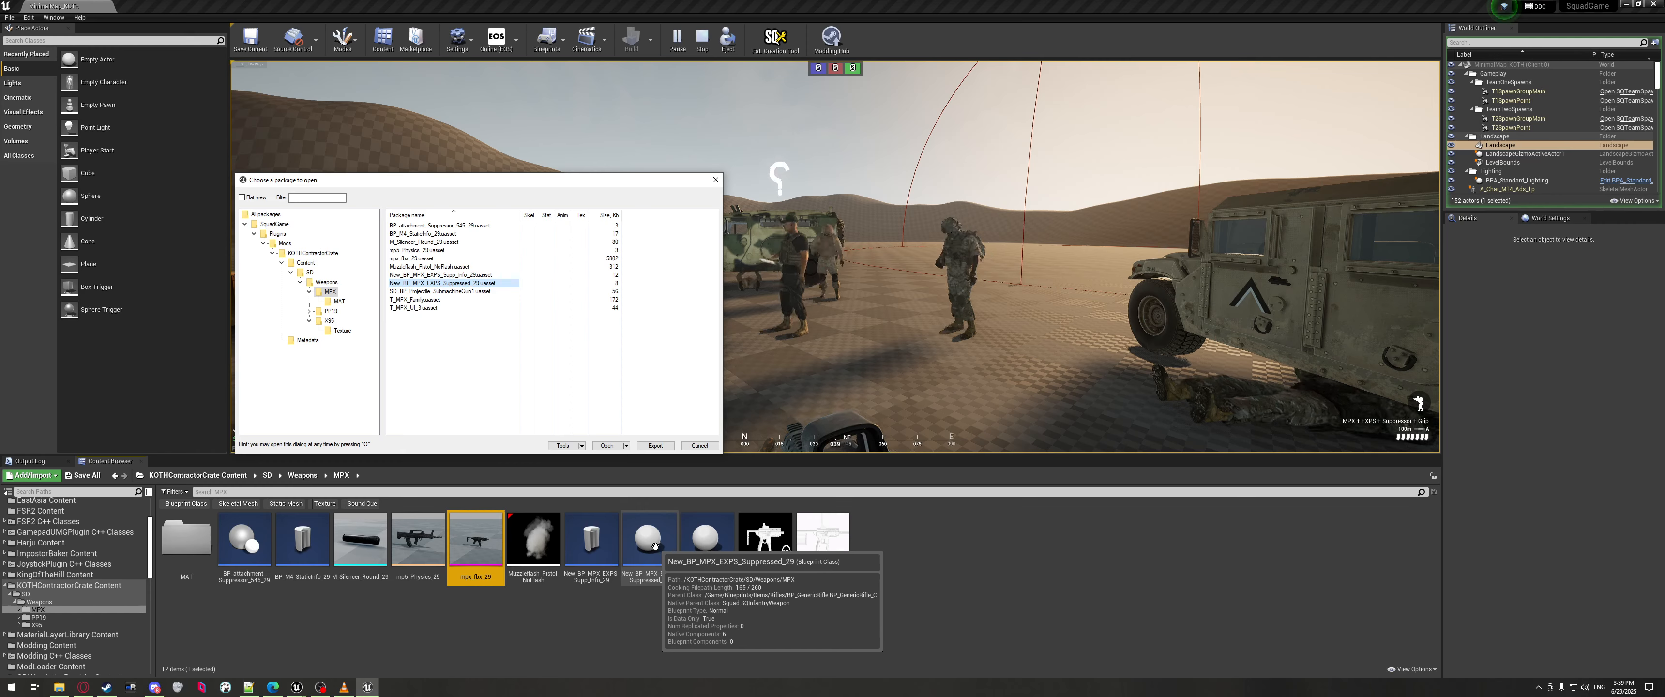
left_click(427, 292)
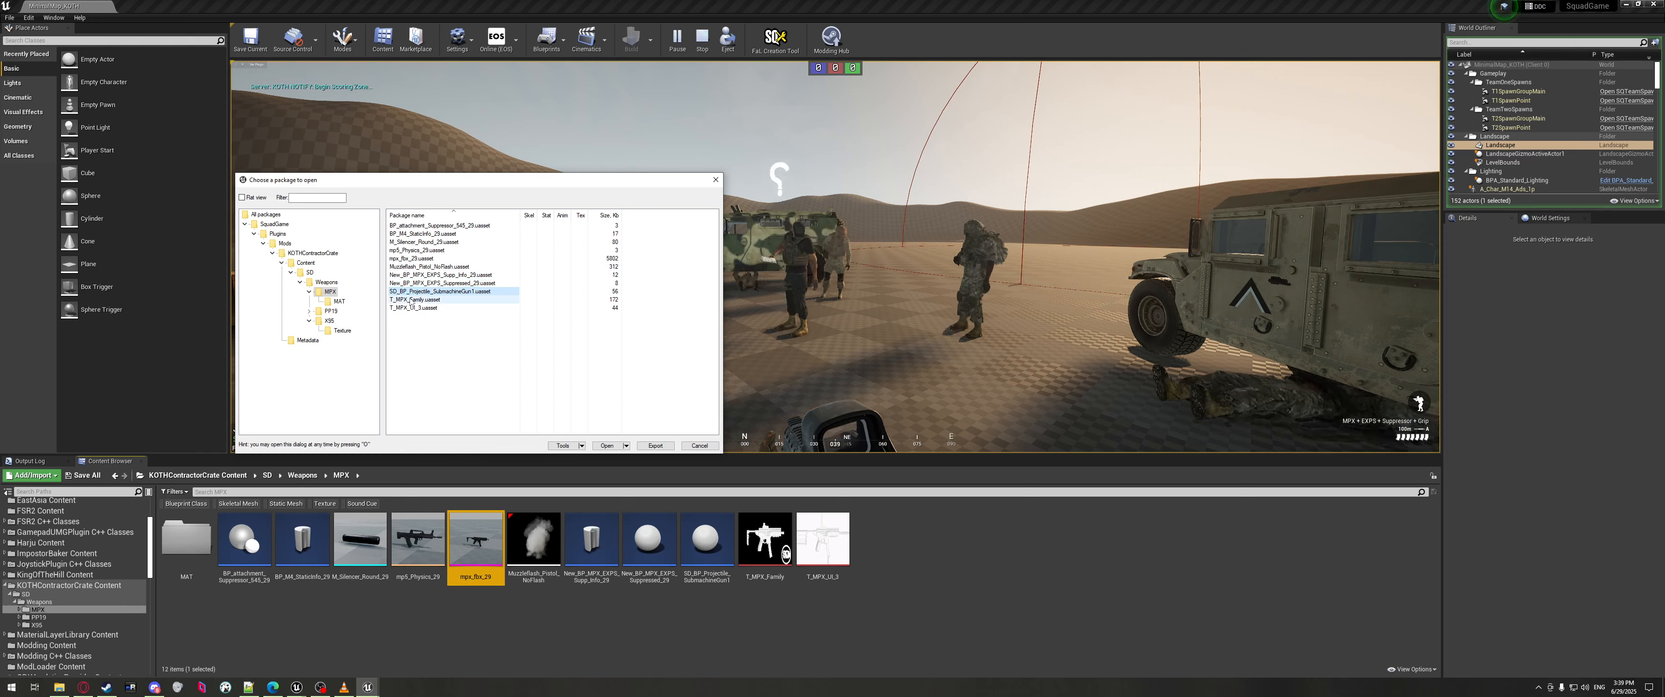
left_click(410, 299)
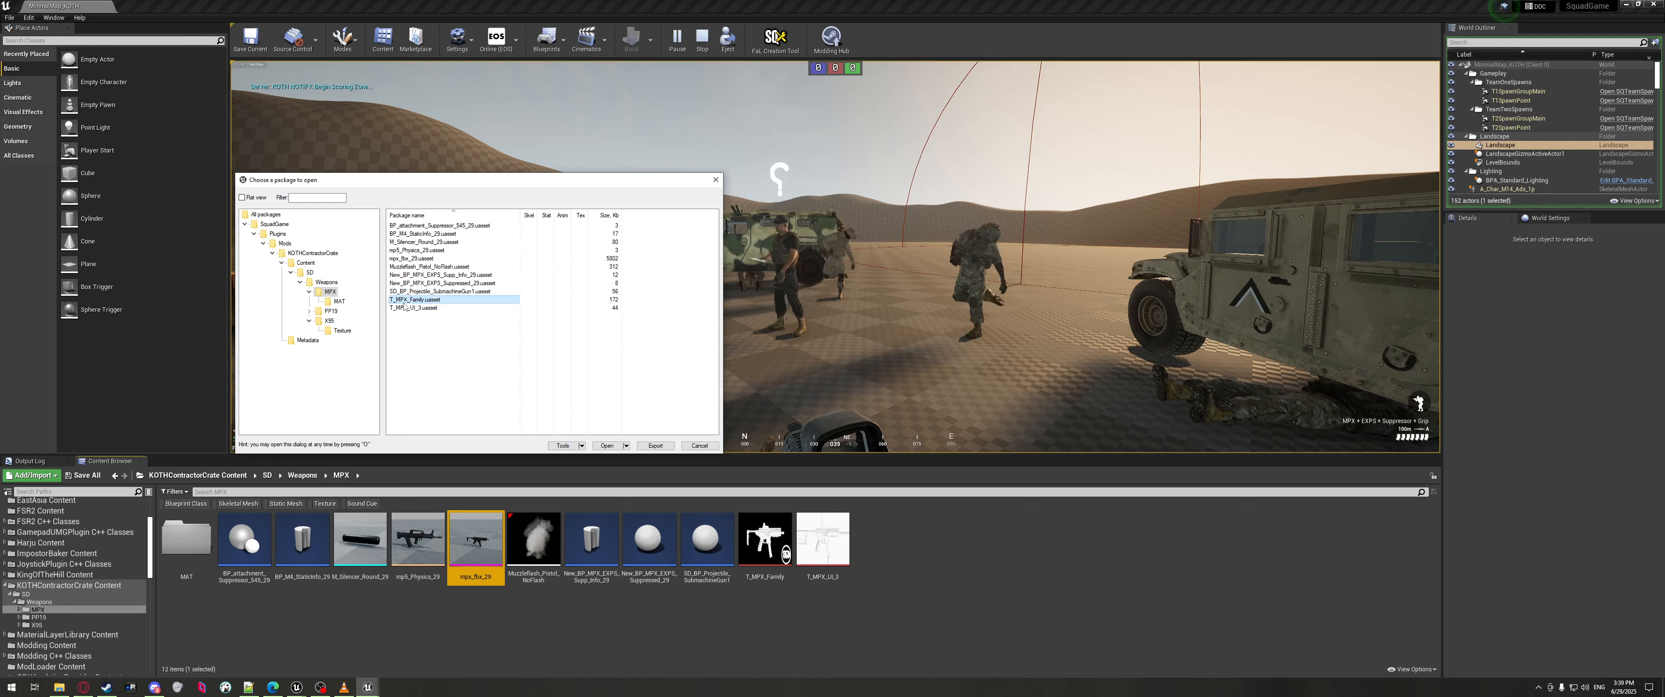
left_click(390, 308)
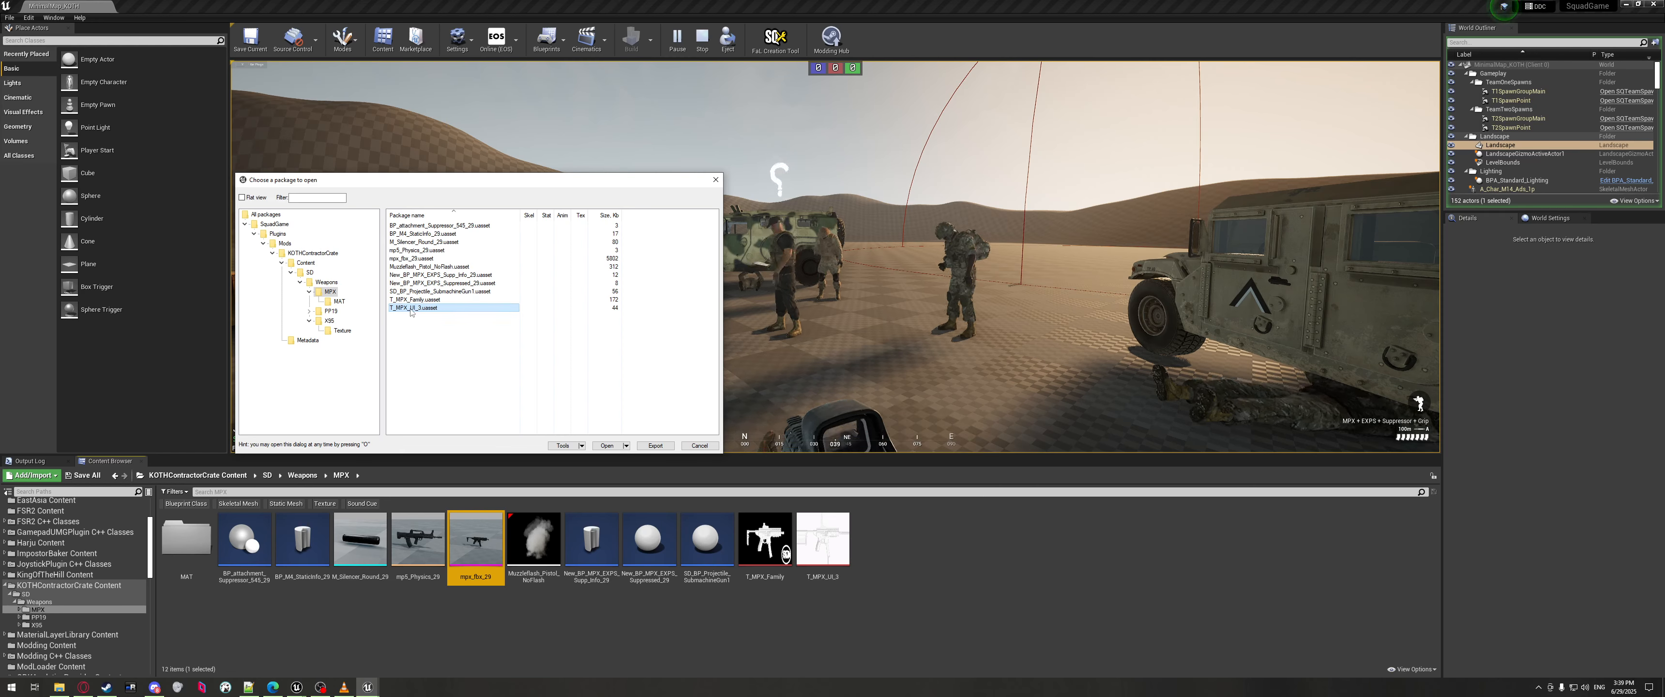
left_click(421, 300)
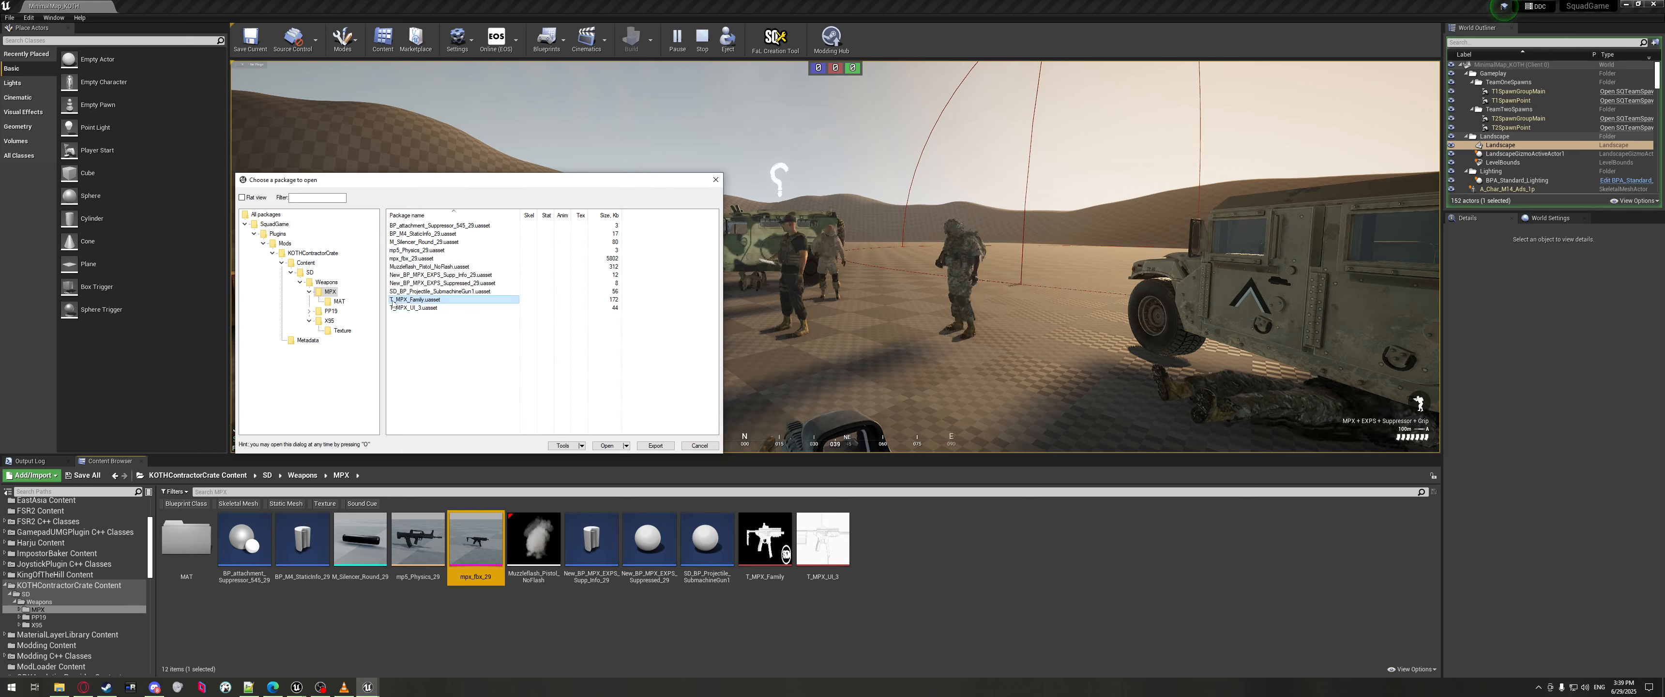
left_click(414, 308)
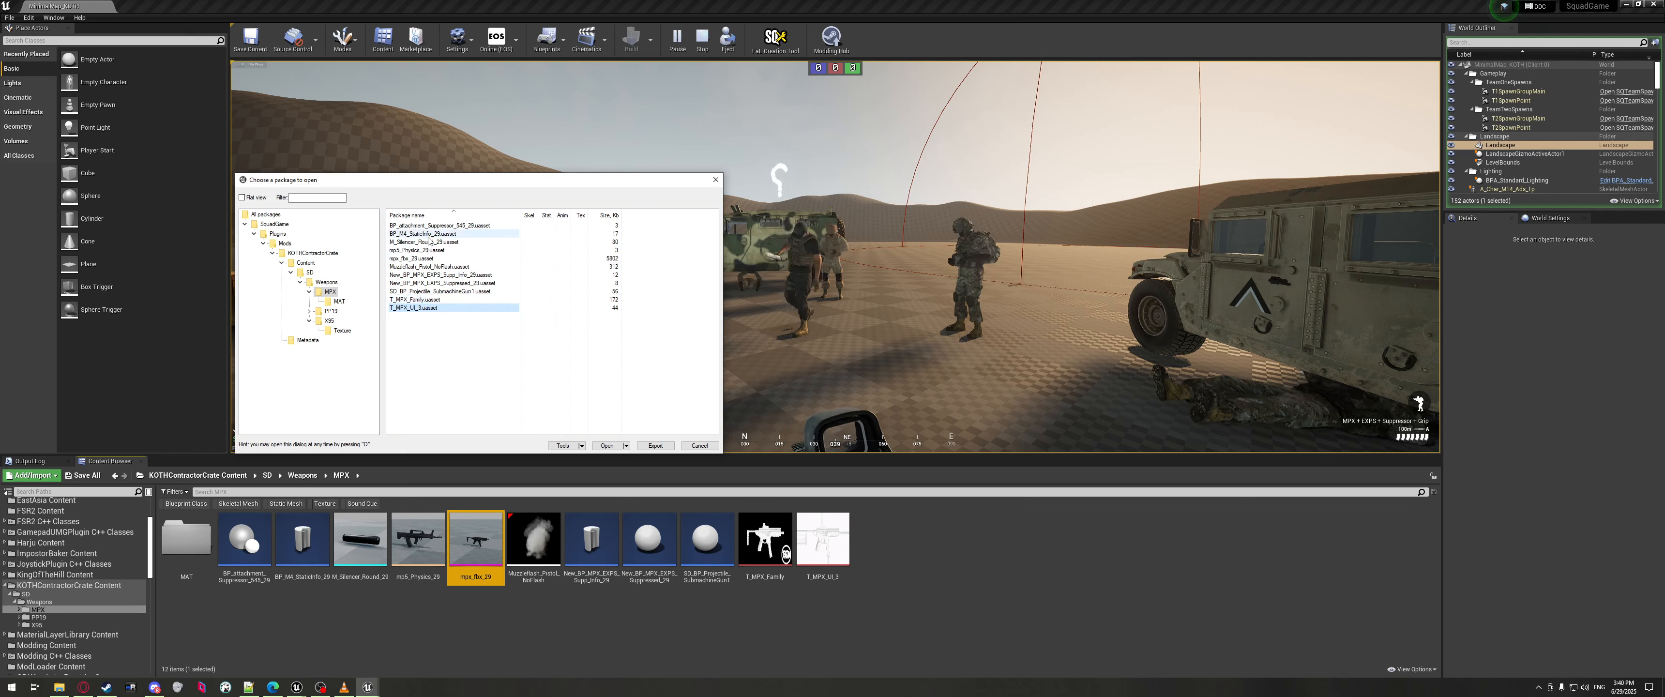
left_click(431, 275)
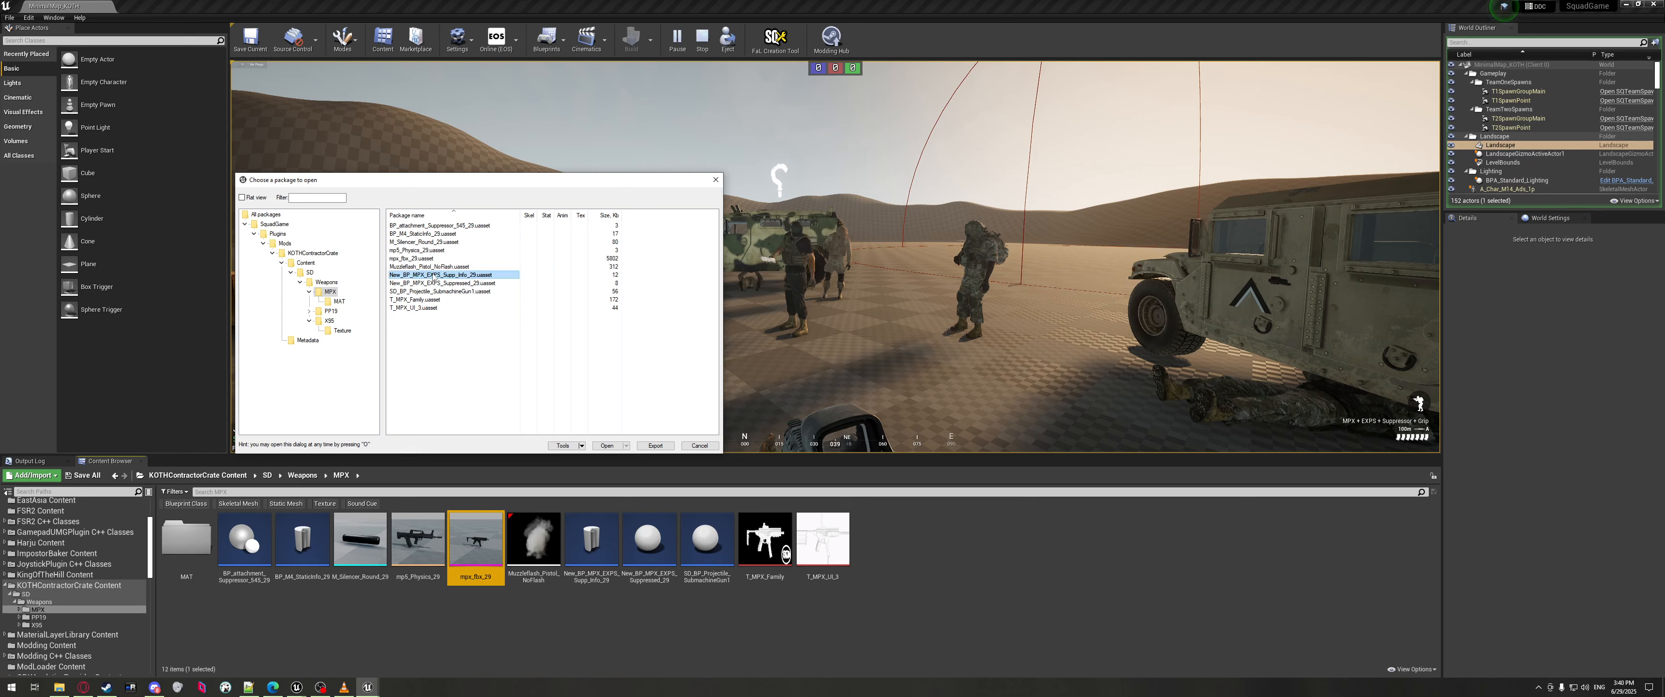
Paste New_BP_MPX_EXPS_Suppressed_29's package path over the old Blueprint path on line 4399.
right_click(431, 282)
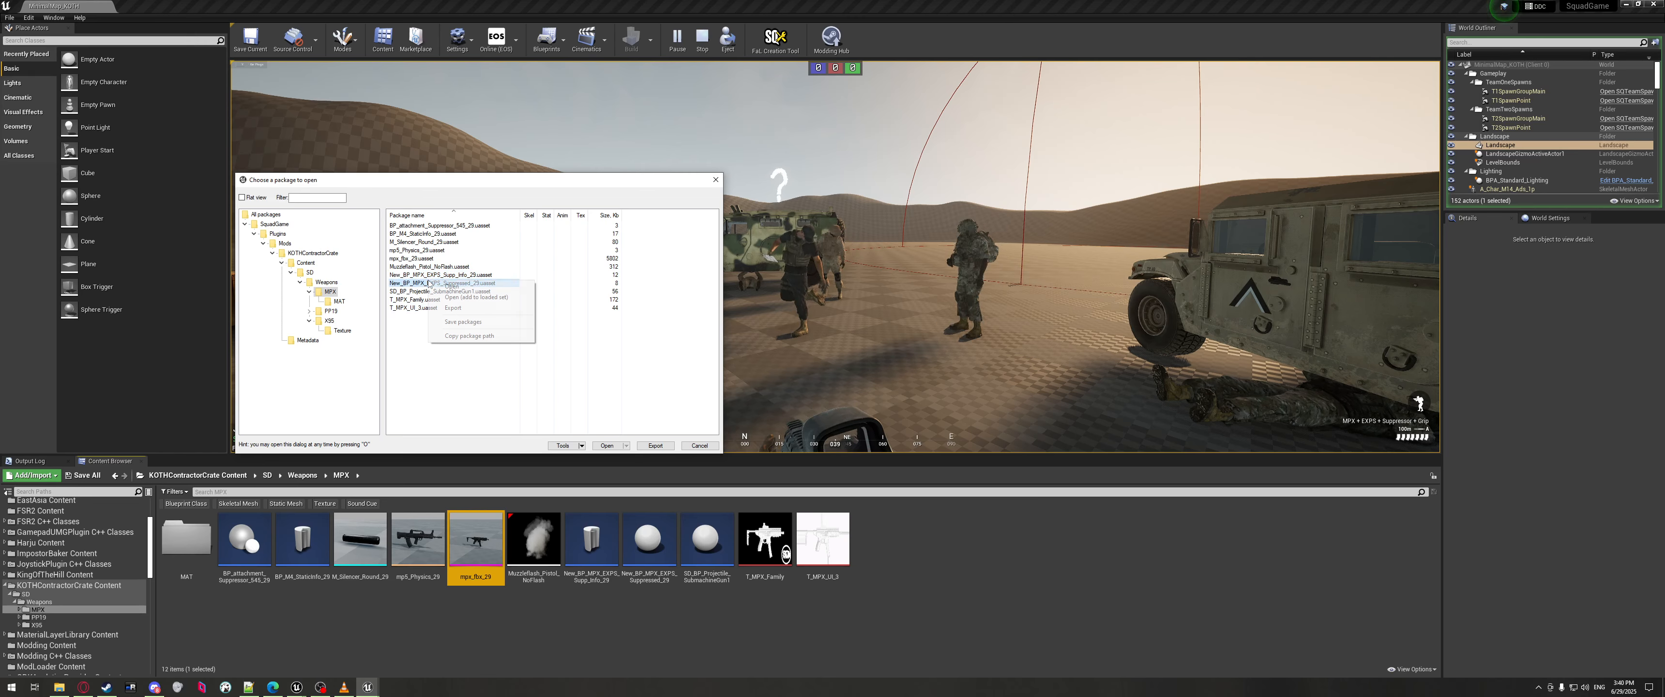
left_click(457, 335)
left_click(248, 686)
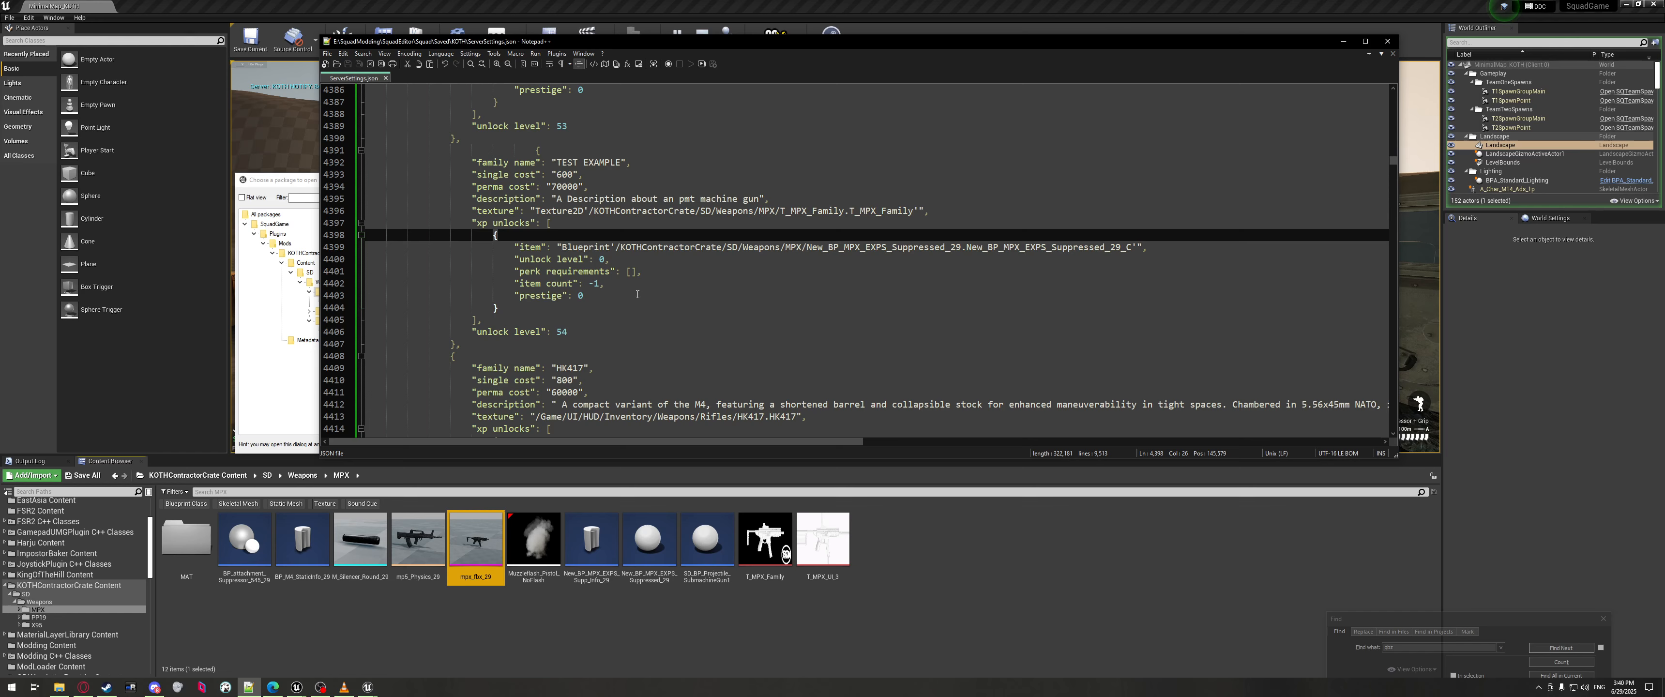
left_click_drag(1134, 247, 562, 256)
type("/SquadGame/Plugins/Mods/KOTHContractorCrate/Content/SD/Weapons/MPX/New_BP_MPX_EXPS_Suppressed_29.uasset")
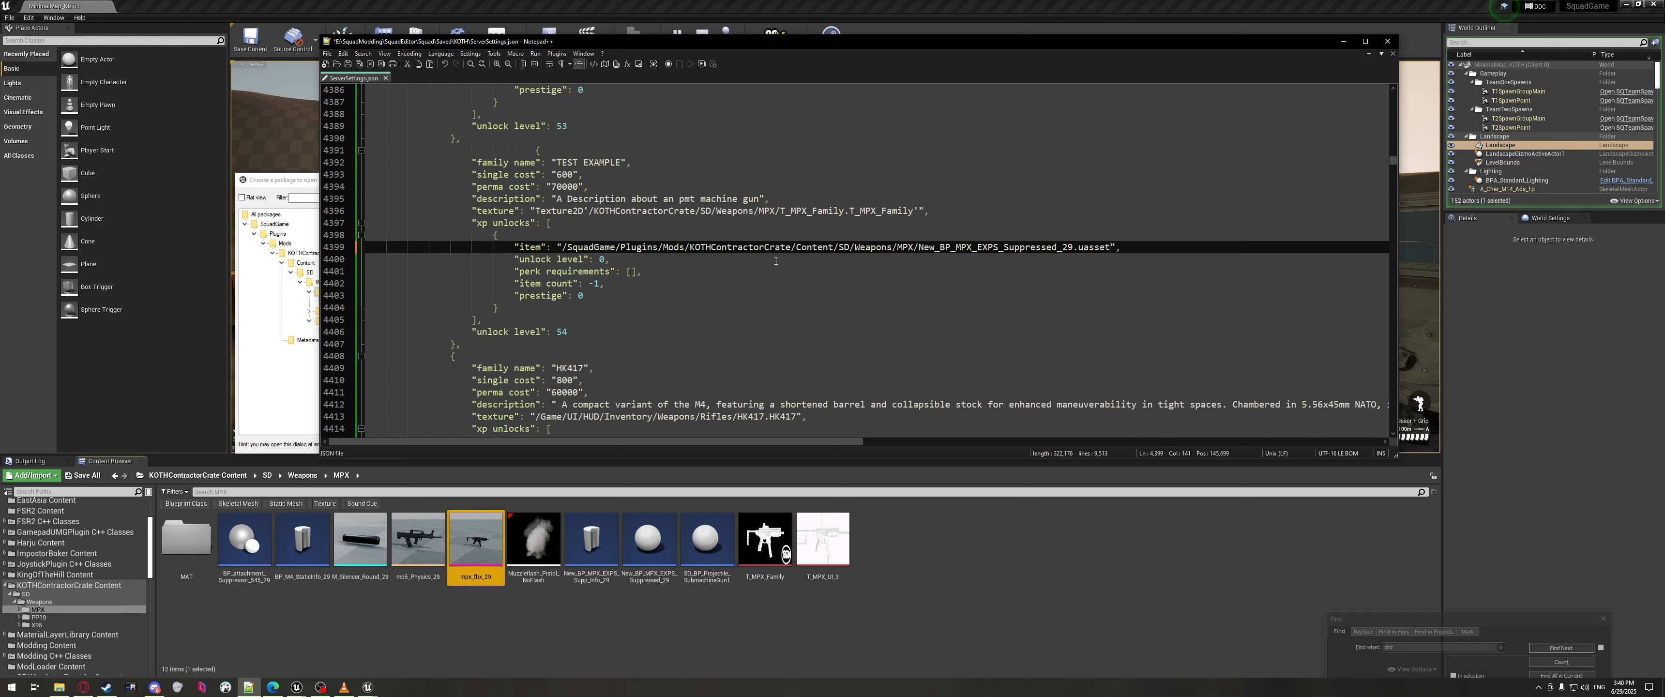
Delete SquadGame/Plugins/Mods/ and Content/ so the path starts /KOTHContractorCrate/SD/Weapons/MPX/.
left_click_drag(562, 247, 834, 247)
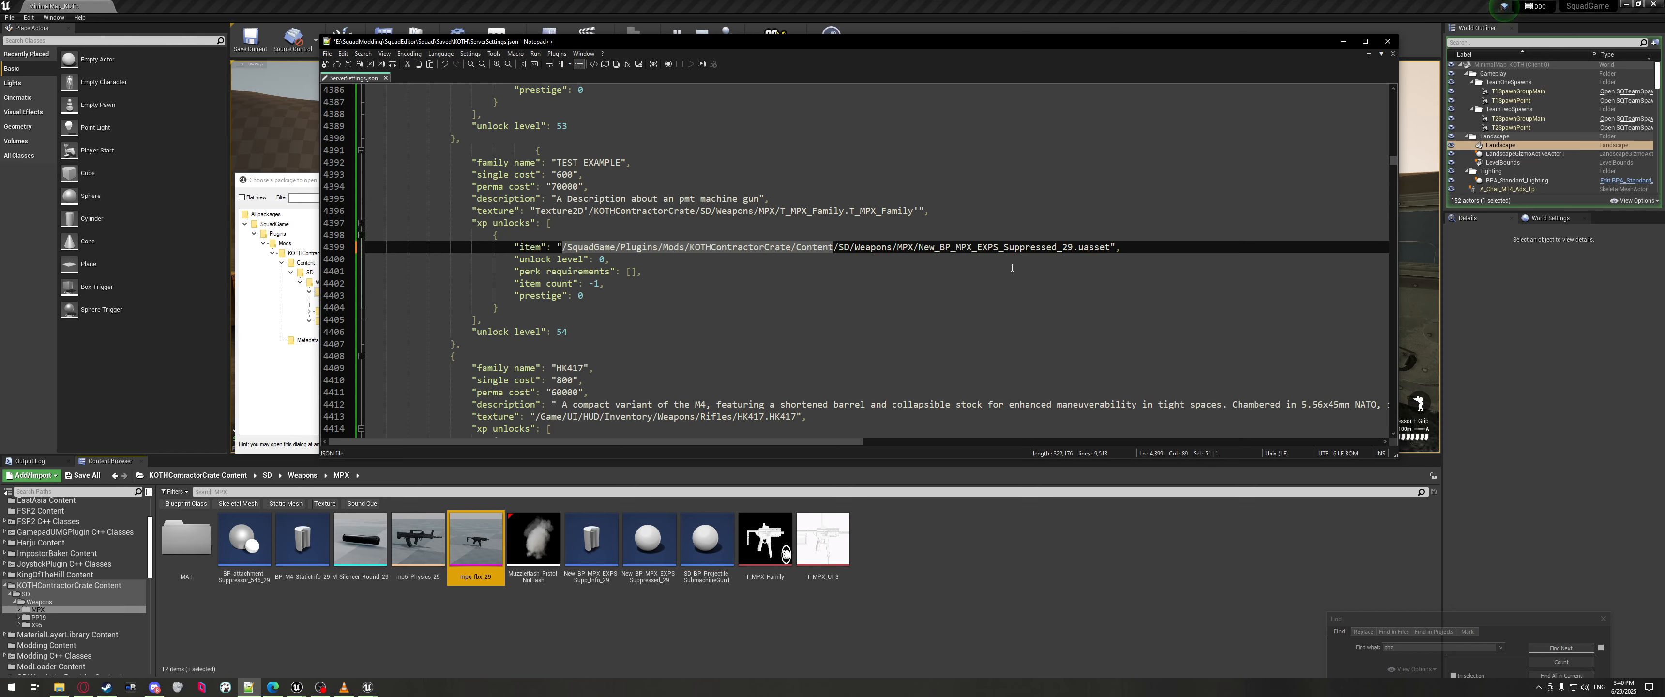
double_click(1102, 248)
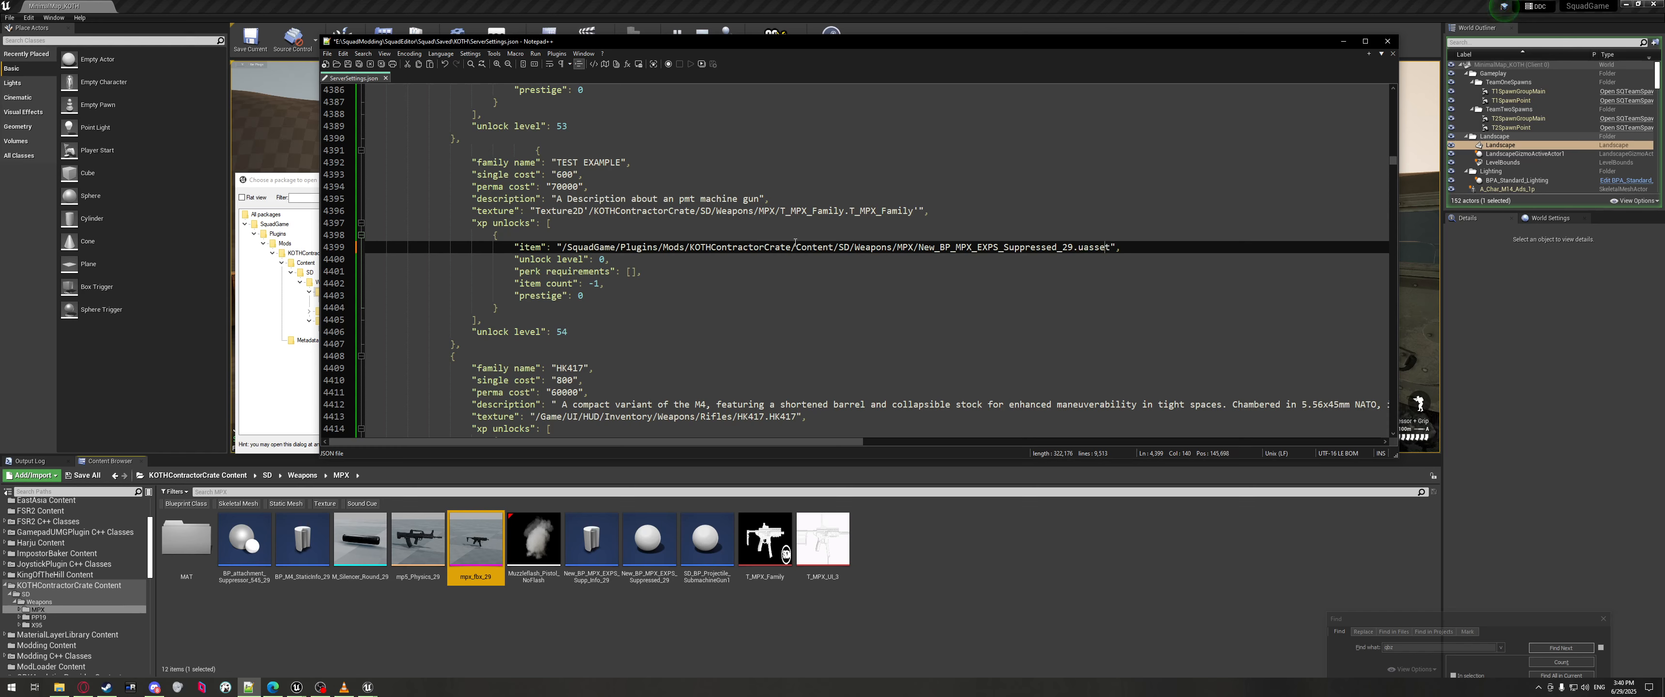
left_click(763, 248)
mouse_move(690, 248)
left_mouse_down()
mouse_move(568, 248)
mouse_move(679, 247)
left_mouse_up()
key("BackSpace")
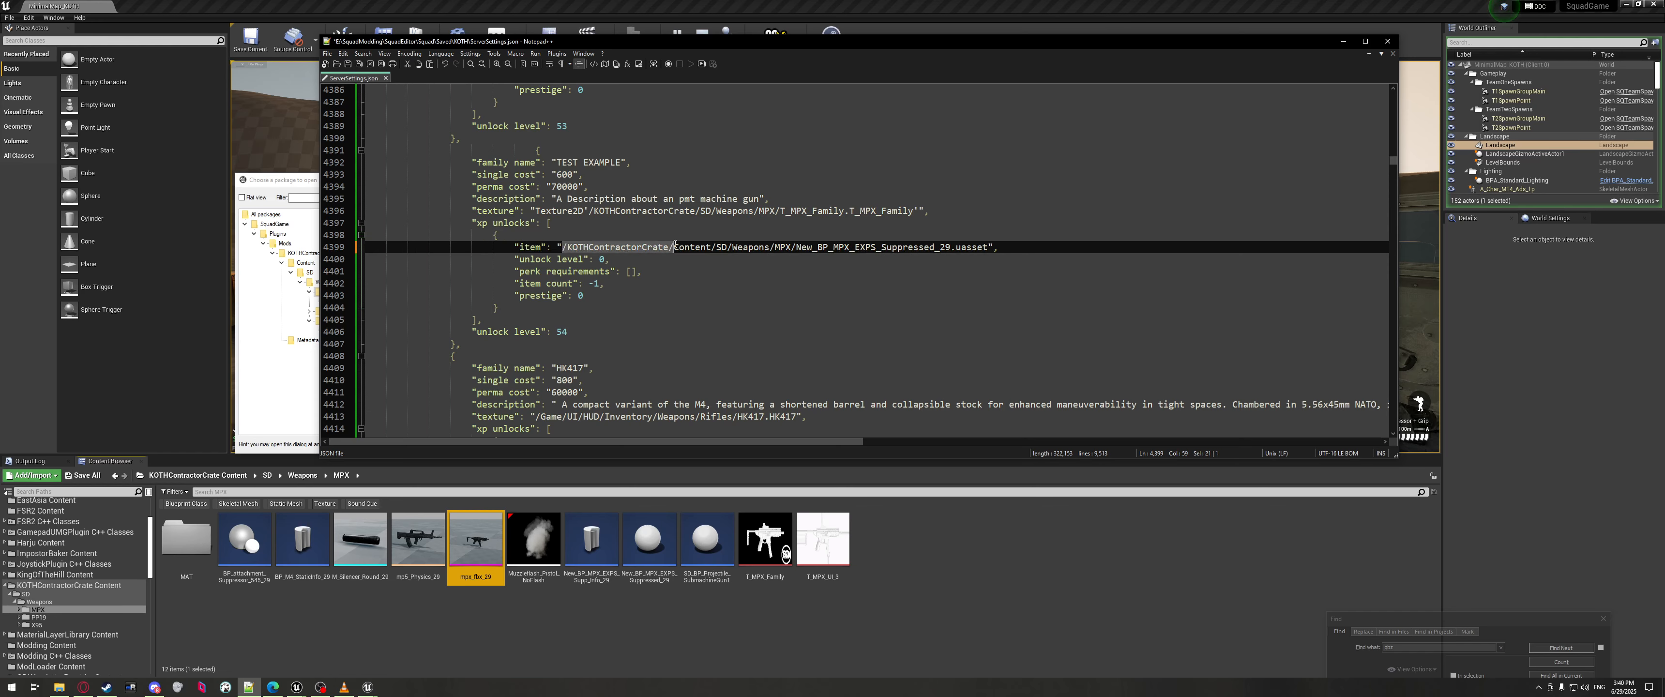
double_click(679, 246)
key("BackSpace")
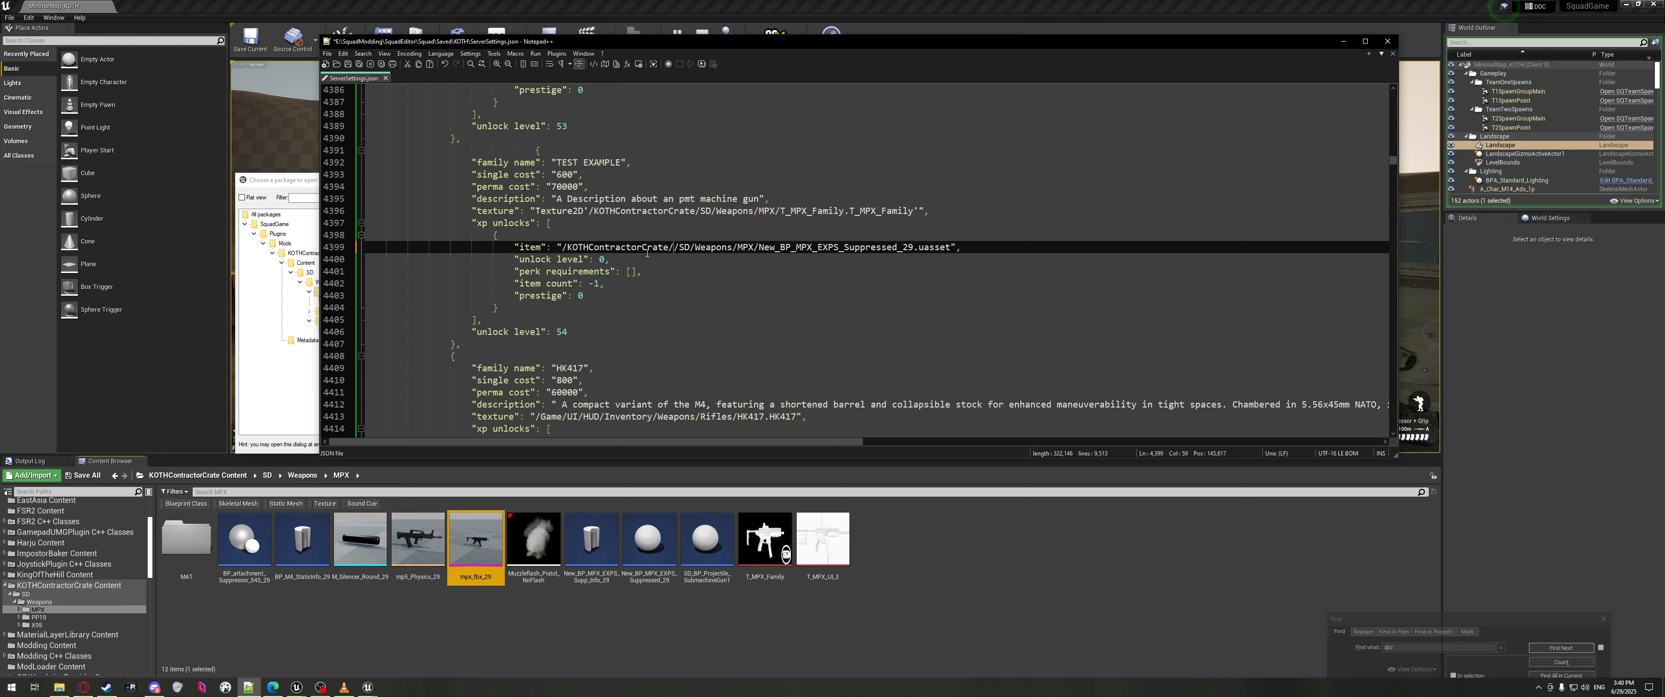
key("BackSpace")
left_click_drag(567, 247, 669, 247)
left_click(673, 247)
left_click(191, 476)
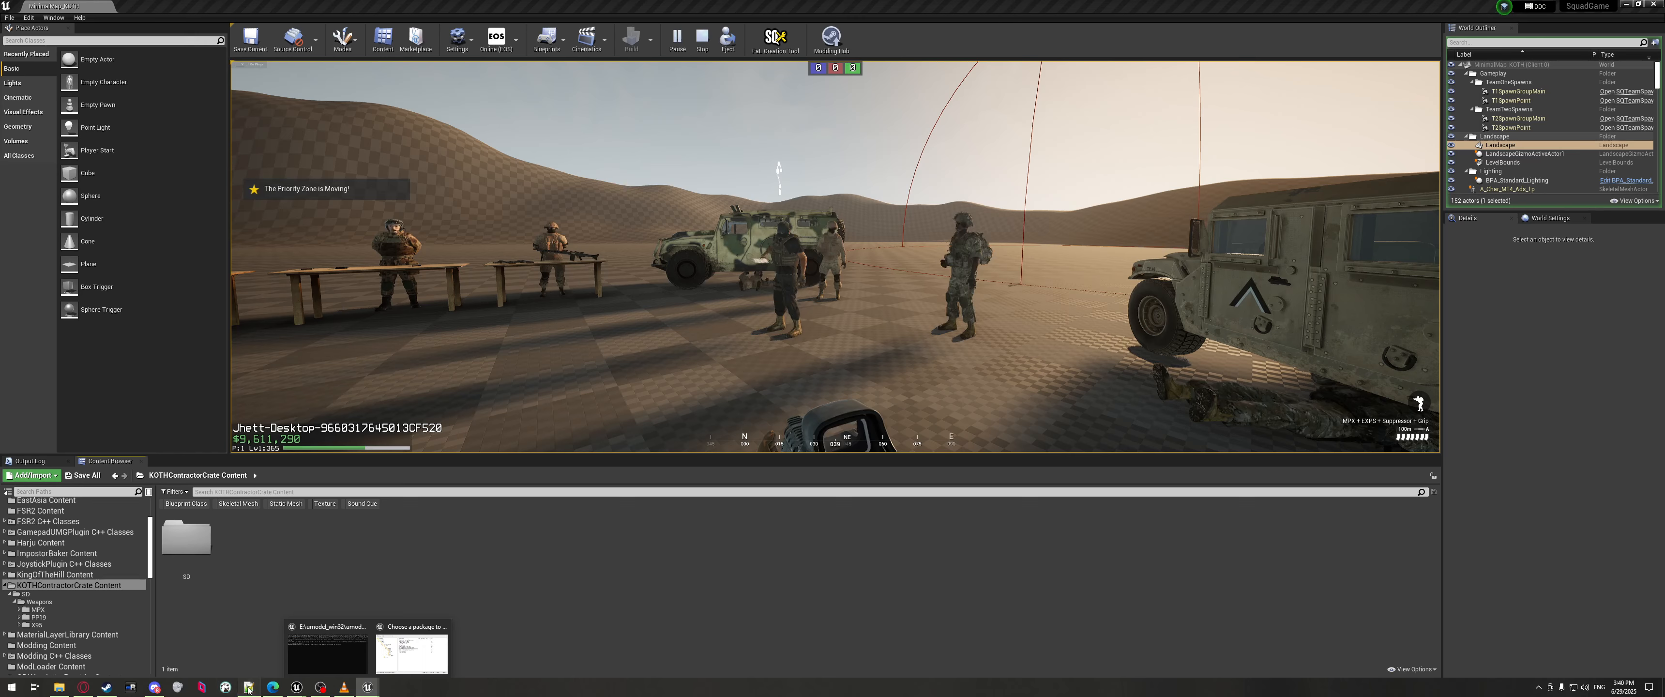
left_click(248, 688)
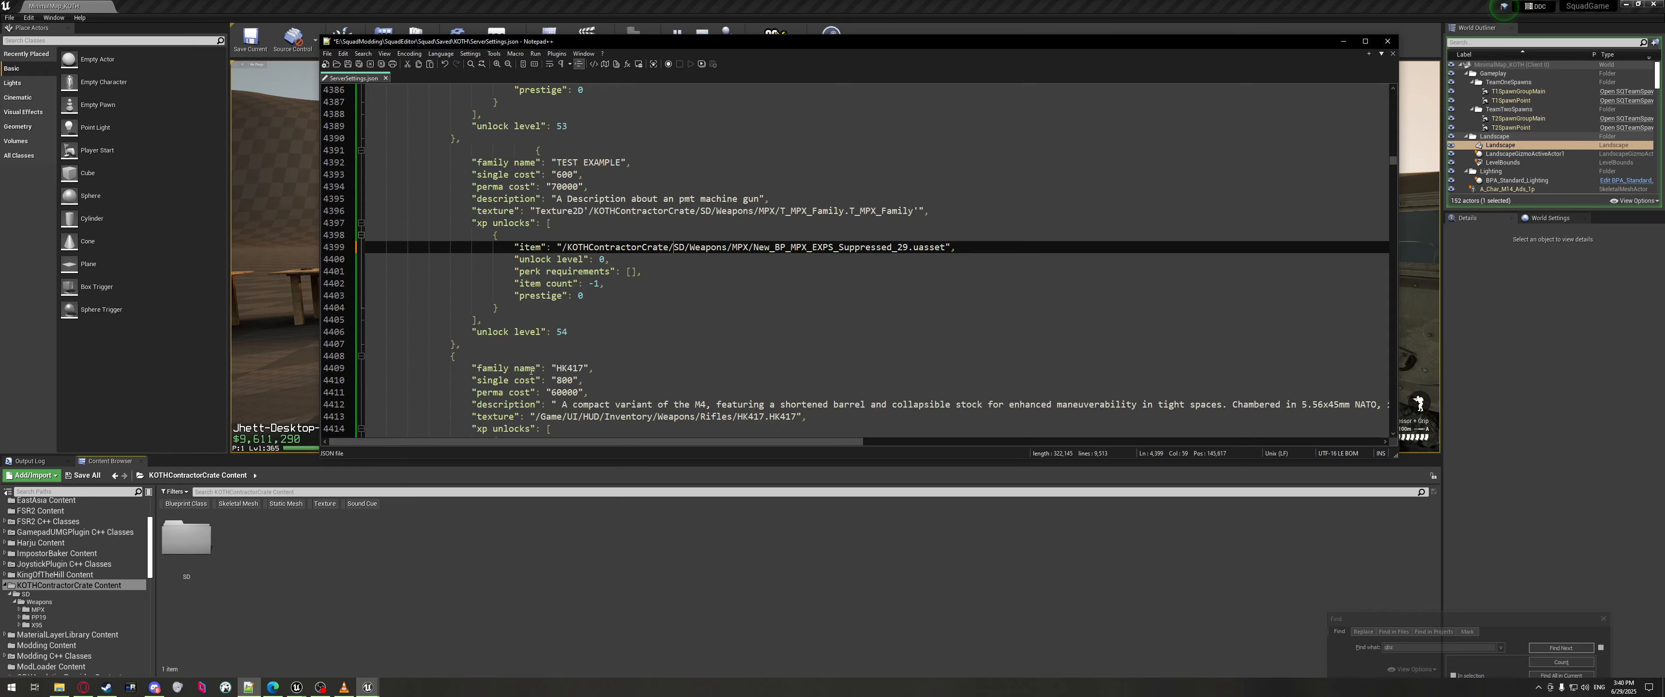
left_click(560, 248)
left_click(184, 556)
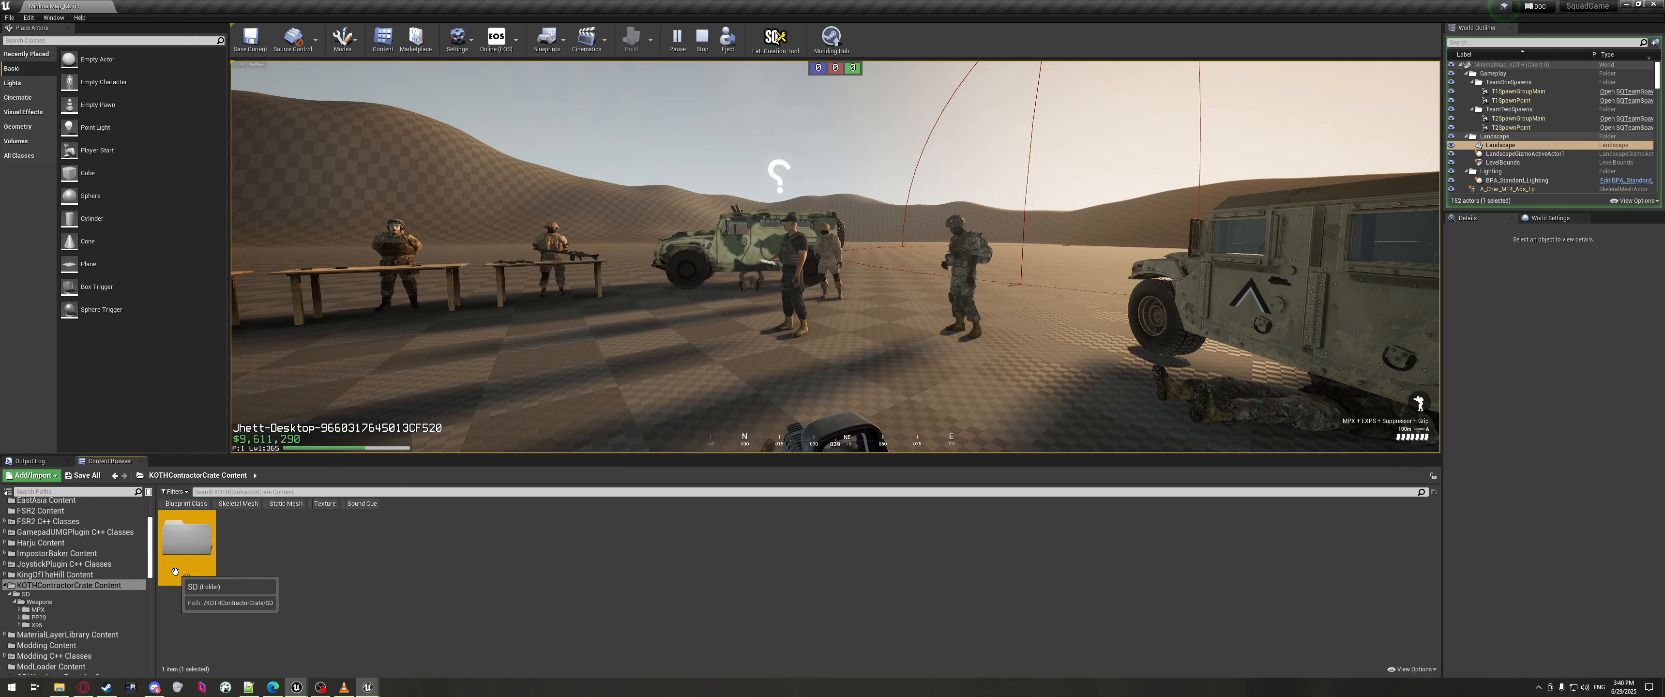
double_click(185, 556)
double_click(185, 556)
left_click(185, 556)
double_click(184, 556)
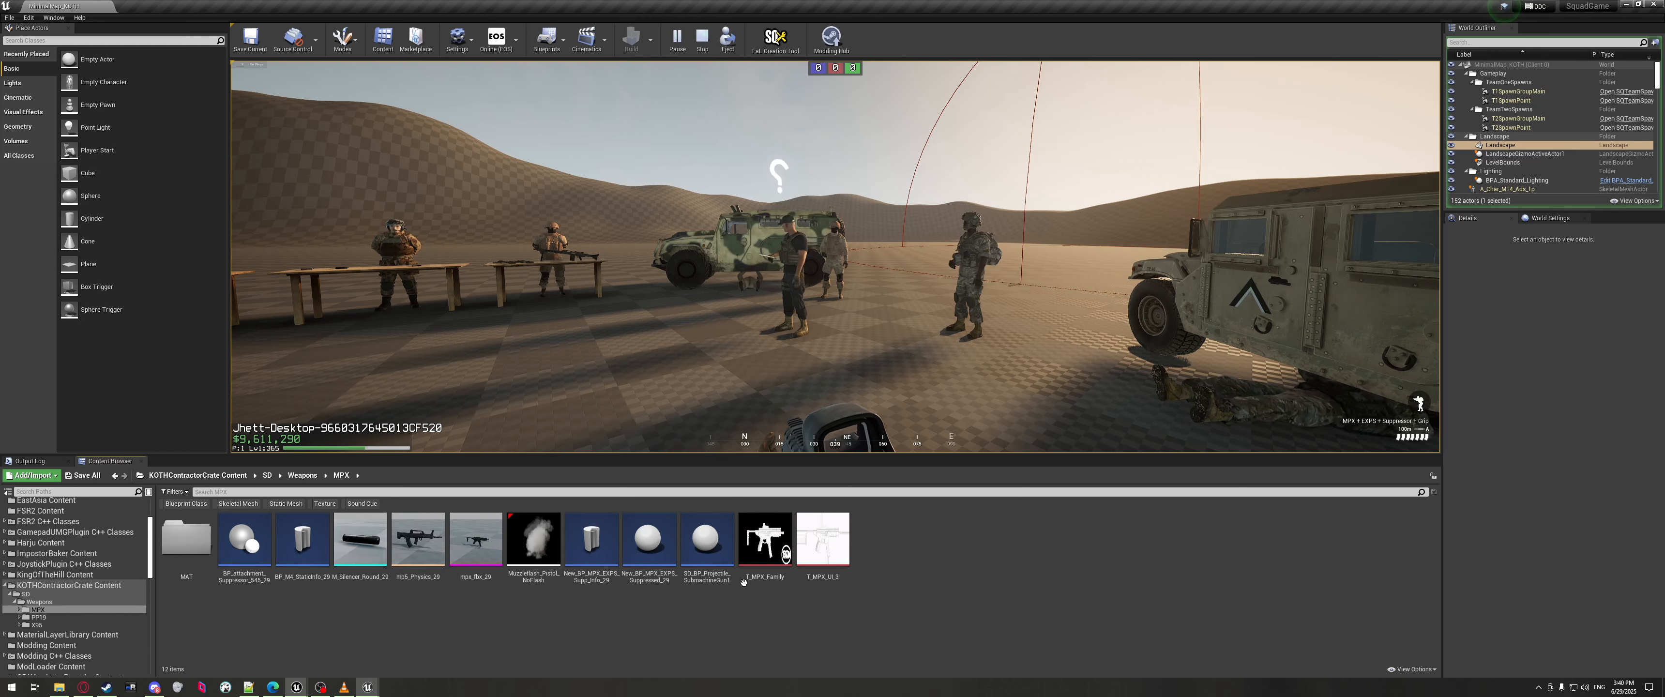
left_click(248, 687)
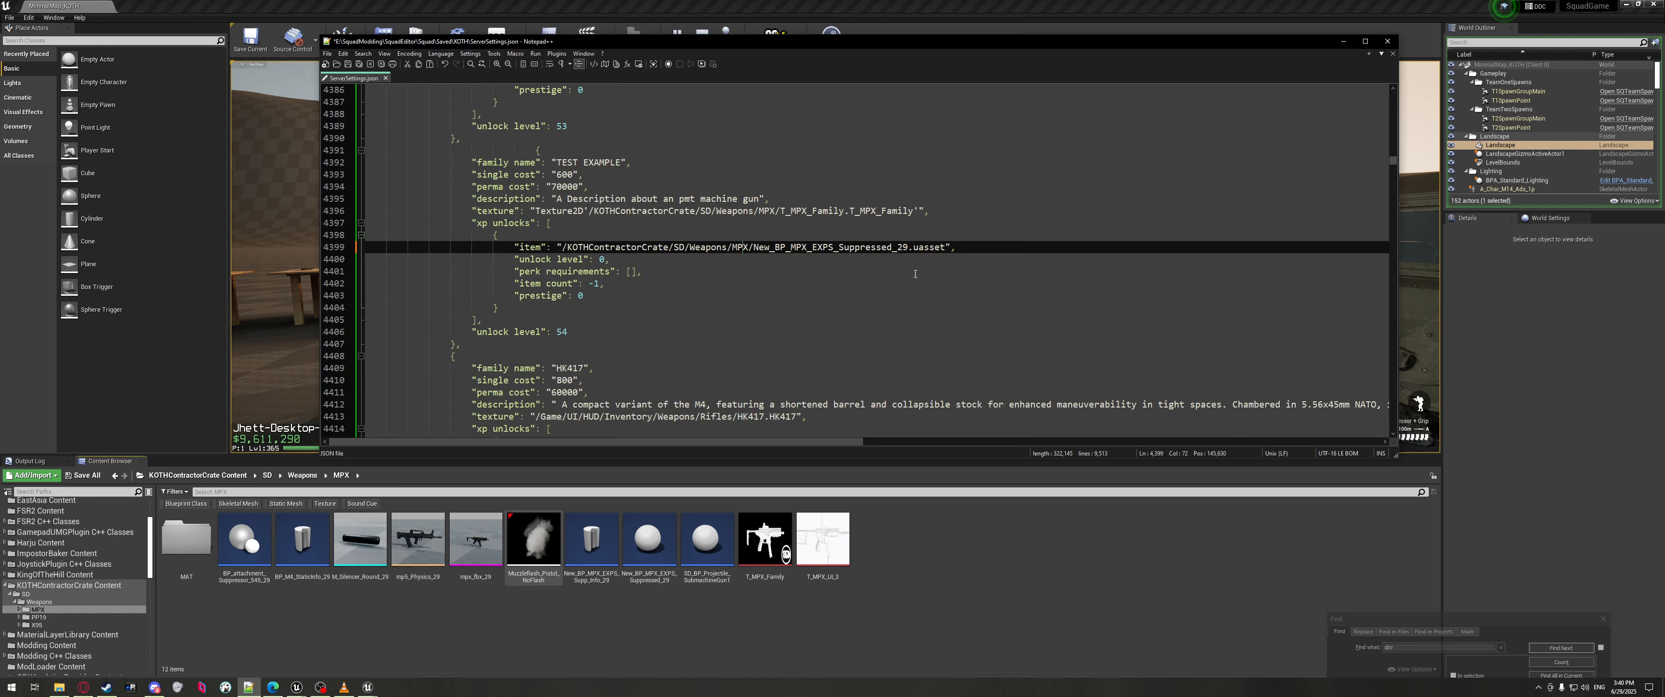
Replace the uasset ending with New_BP_MPX_EXPS_Suppressed_29_C and save ServerSettings.json.
double_click(928, 248)
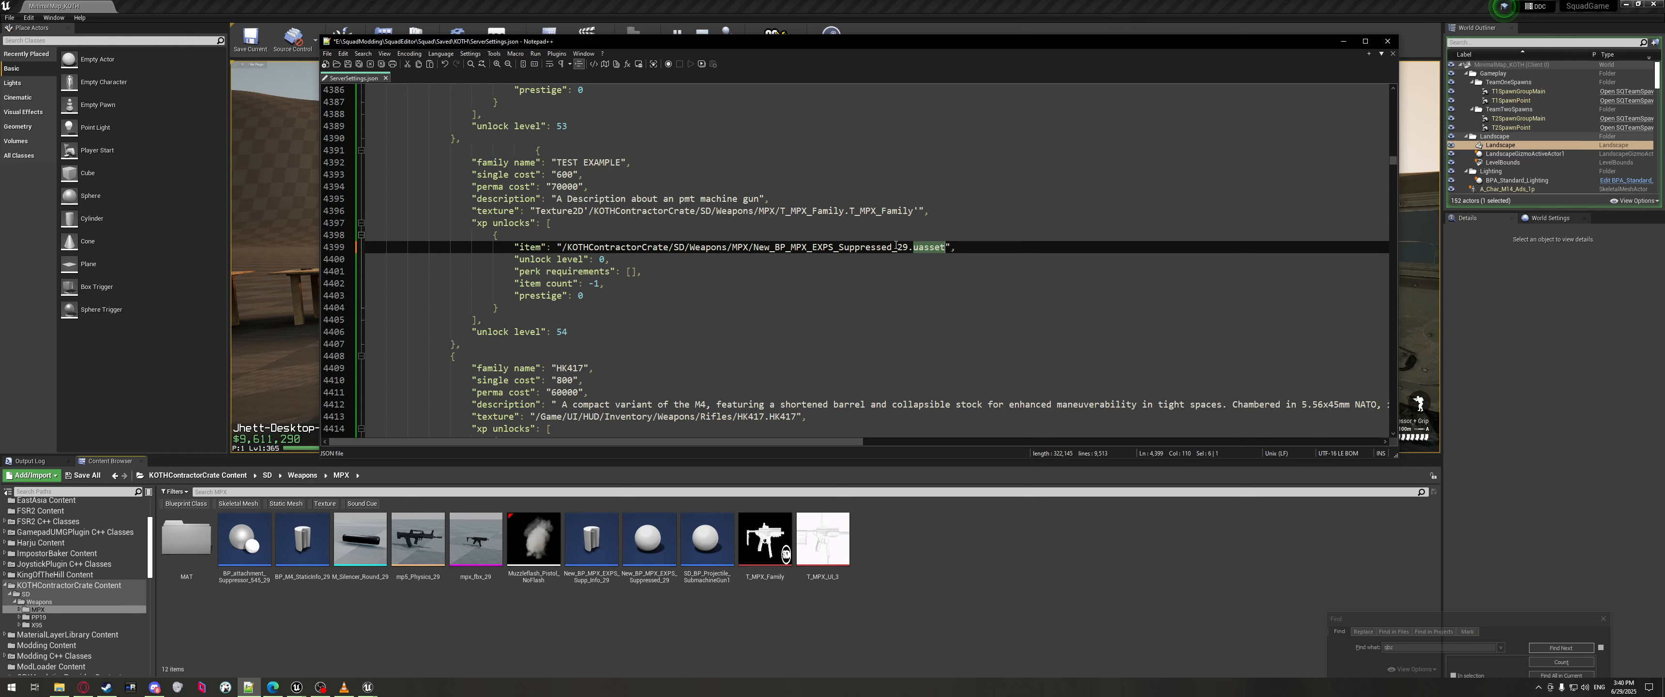
key("BackSpace")
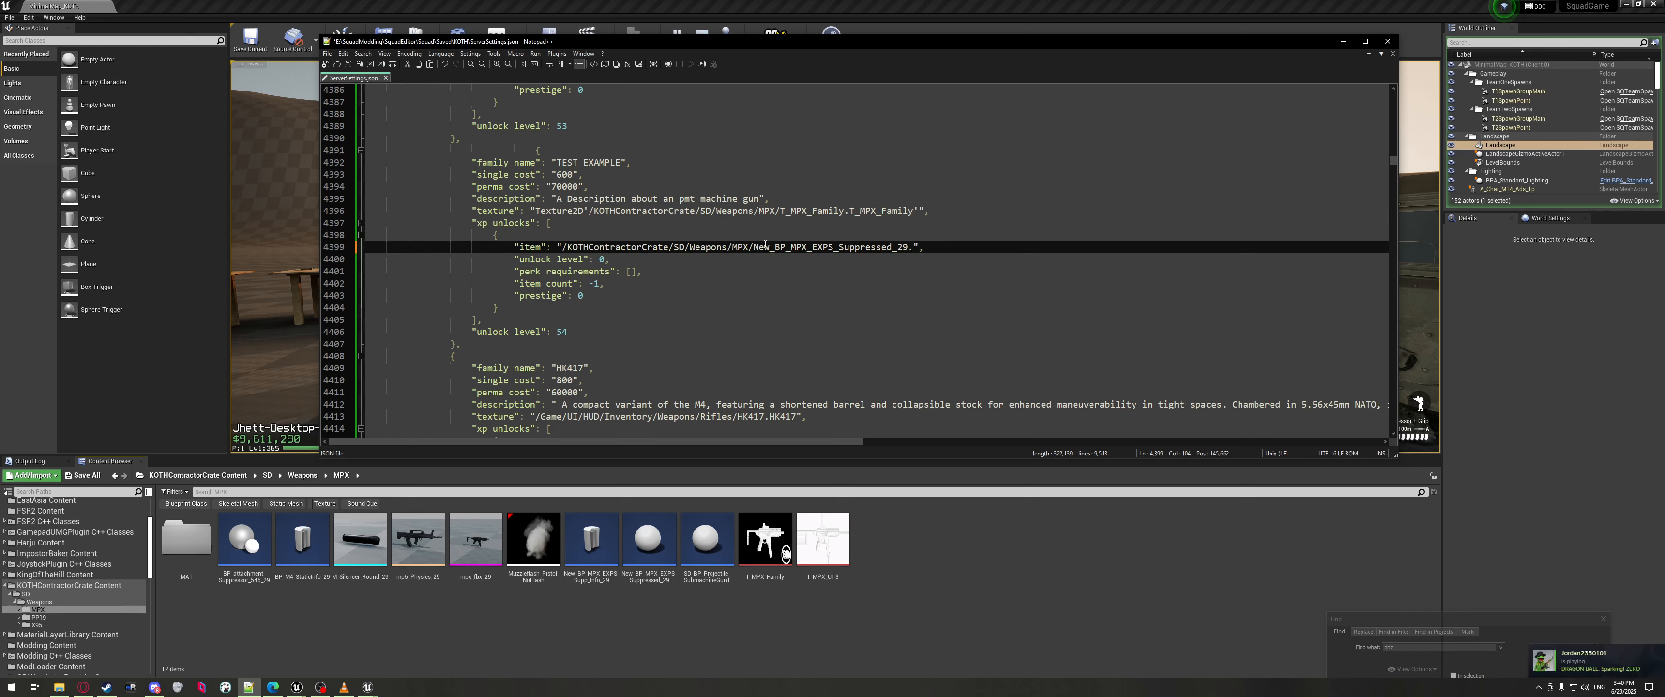
left_click_drag(754, 247, 908, 252)
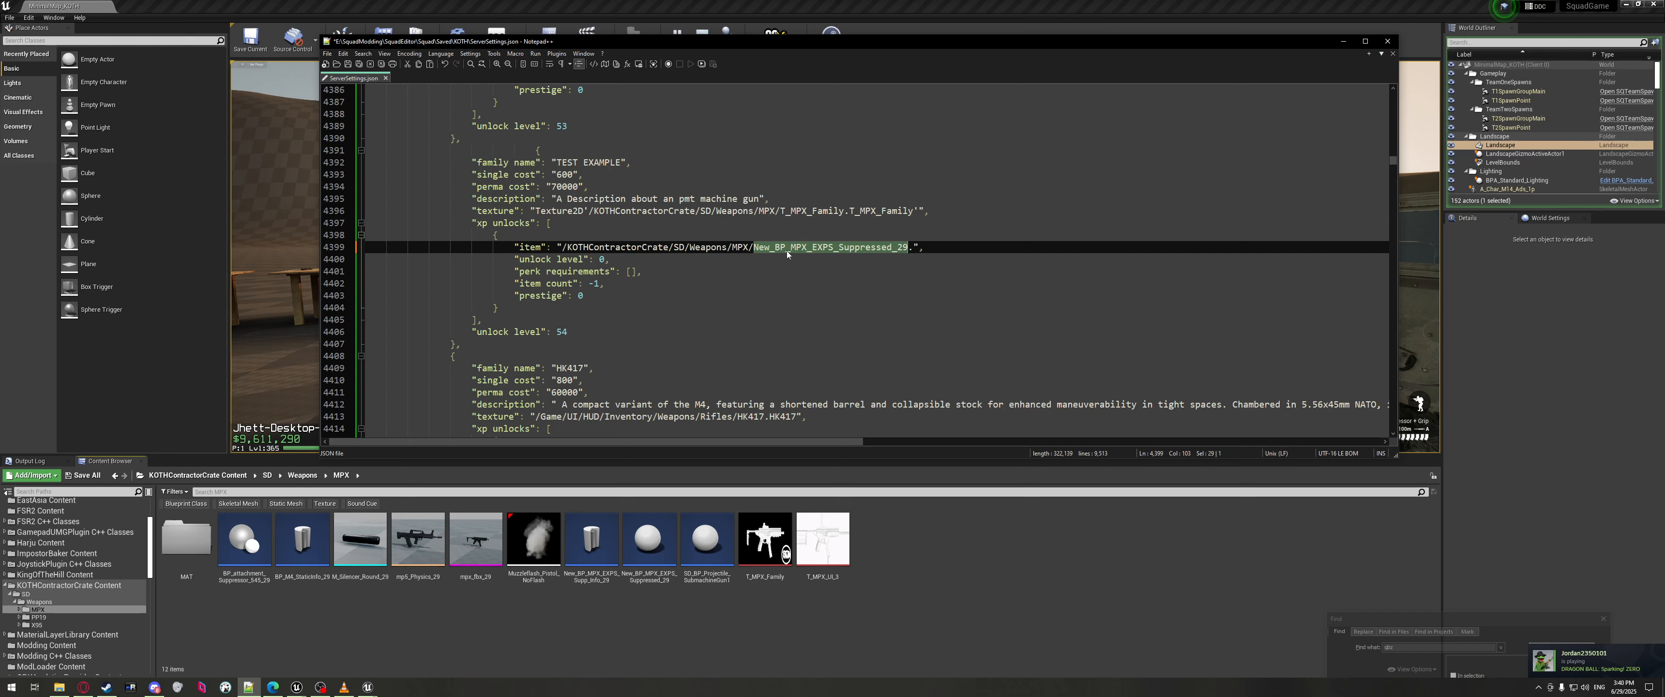
double_click(830, 250)
key("ctrl+c")
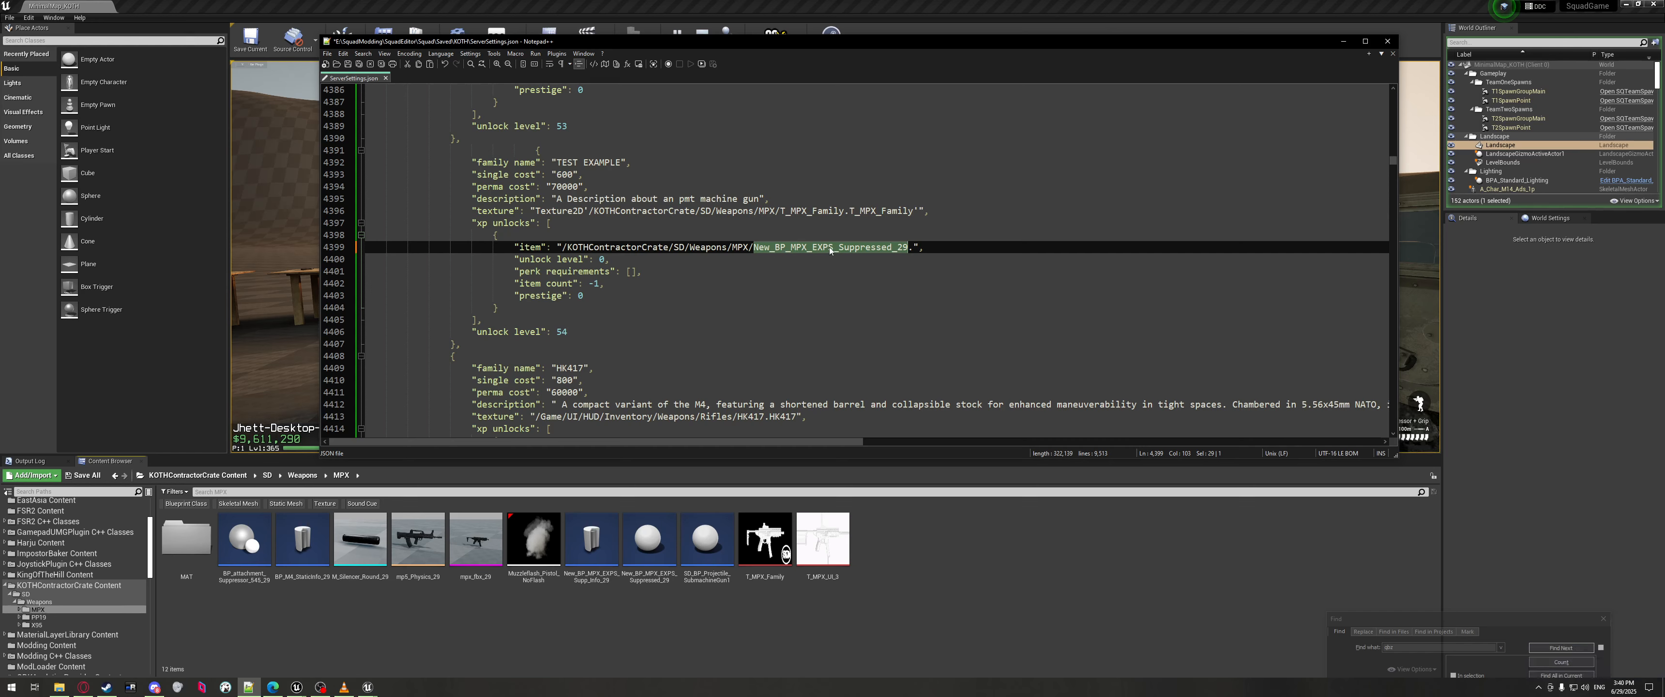
left_click(912, 247)
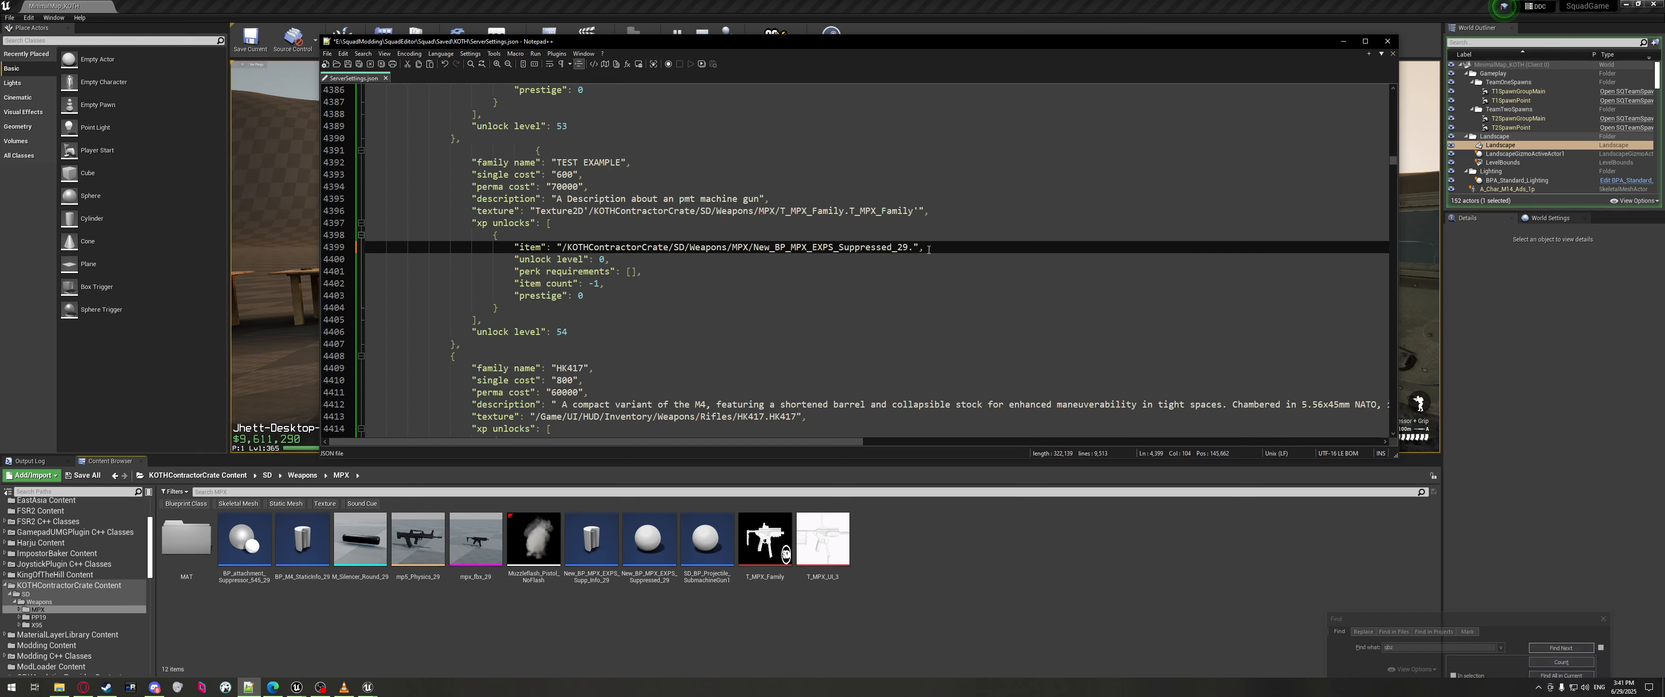
key("ctrl+v")
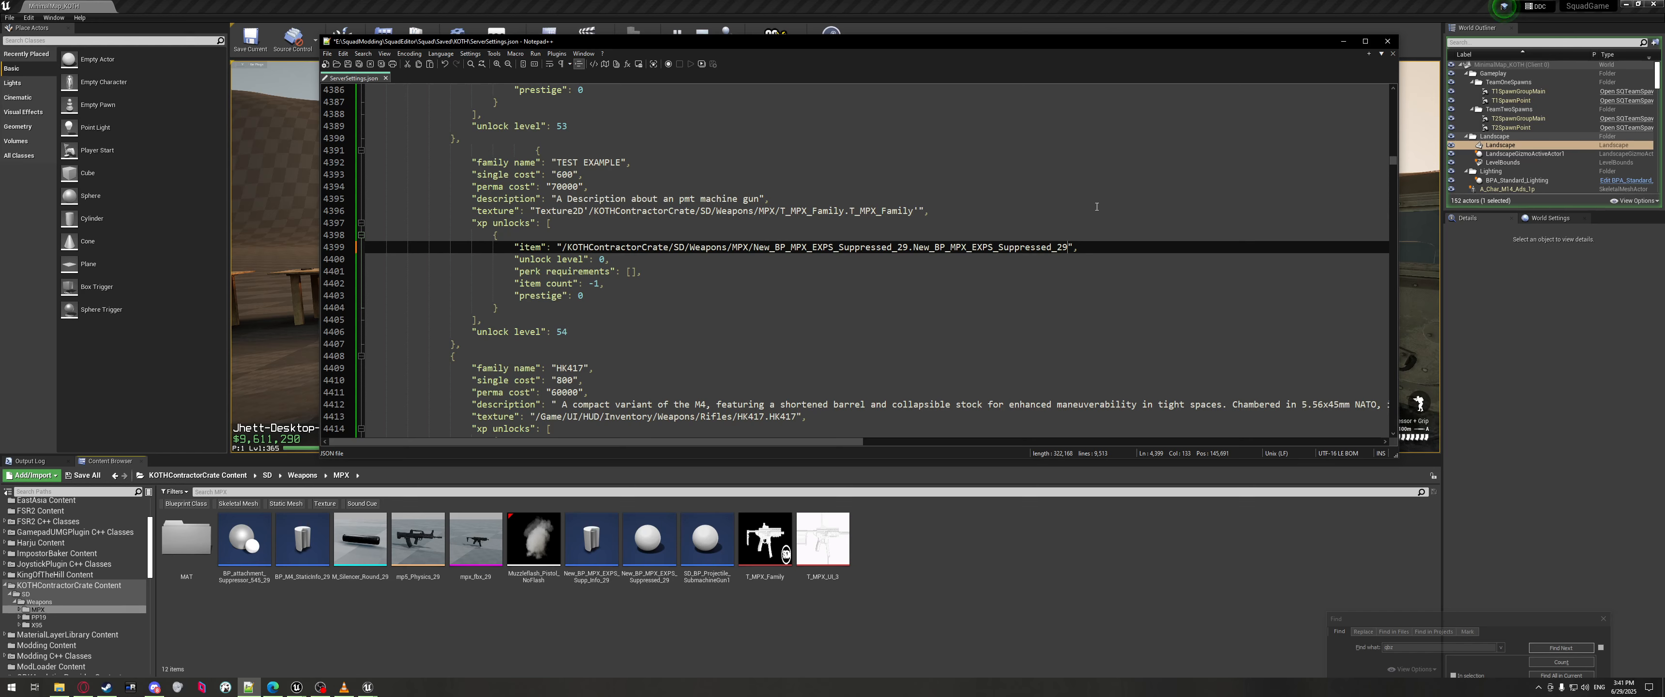
type("_C")
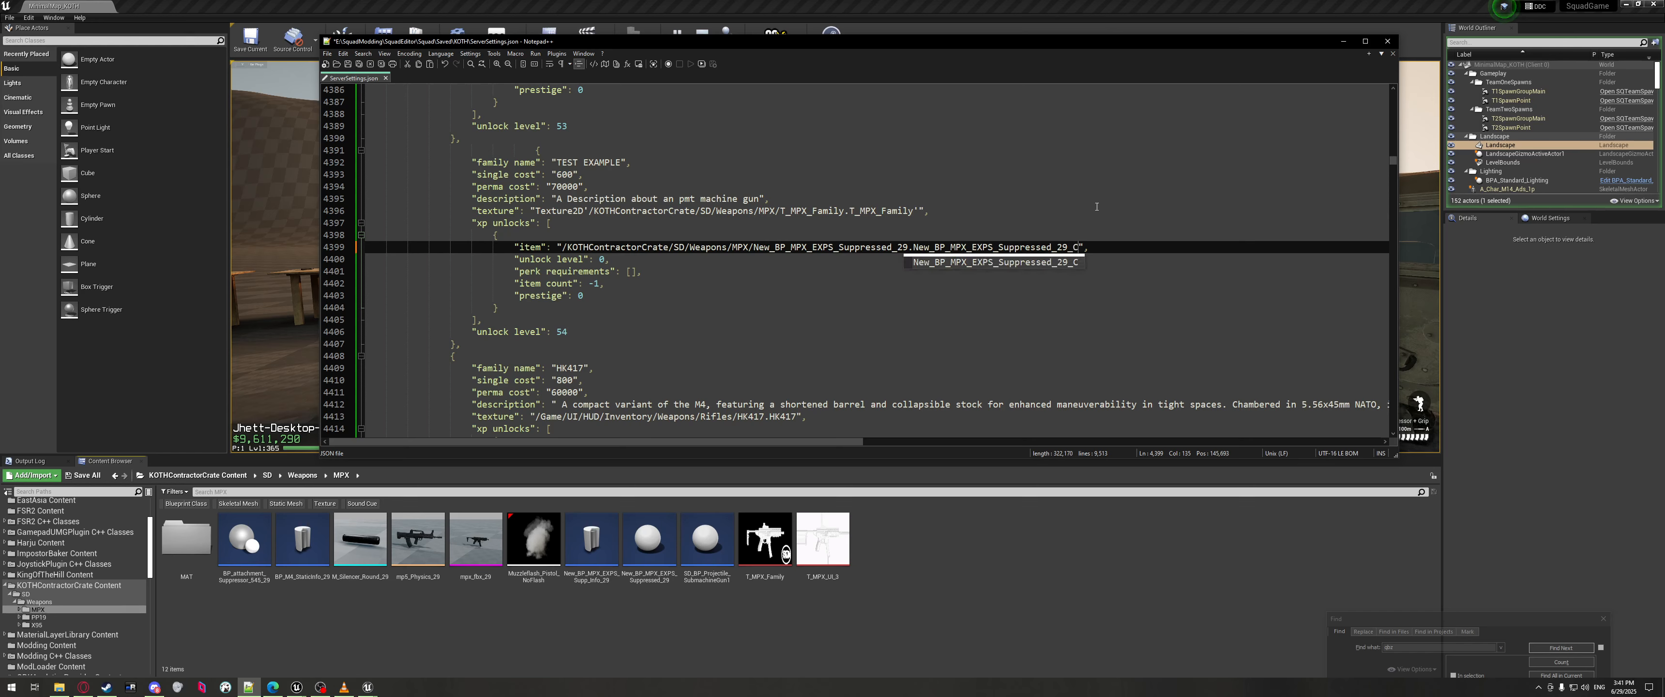
key("ctrl+s")
Review the completed TEST EXAMPLE item path ending in New_BP_MPX_EXPS_Suppressed_29_C.
left_click(561, 258)
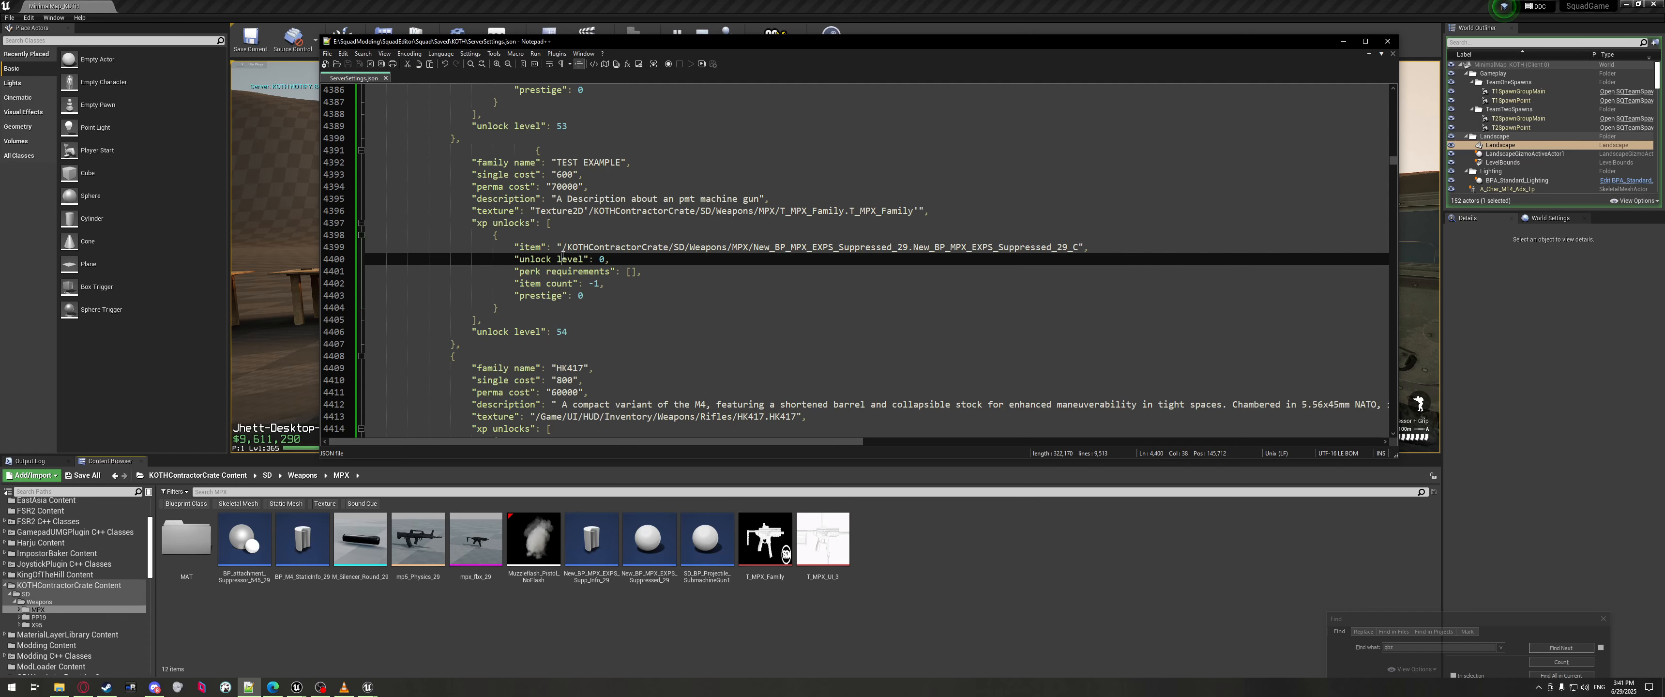
left_click(562, 245)
scroll(569, 291, "down", 2)
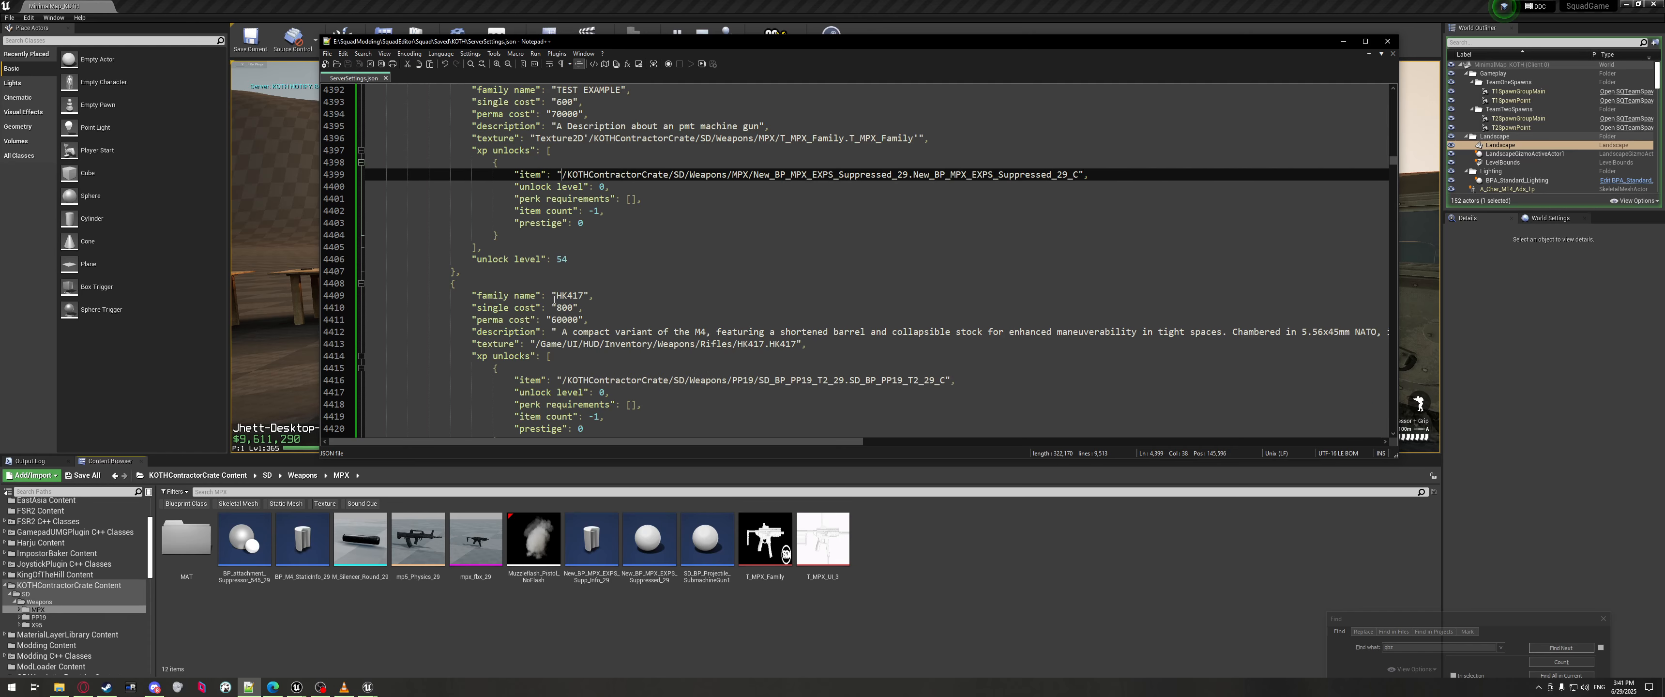
scroll(572, 323, "up", 1)
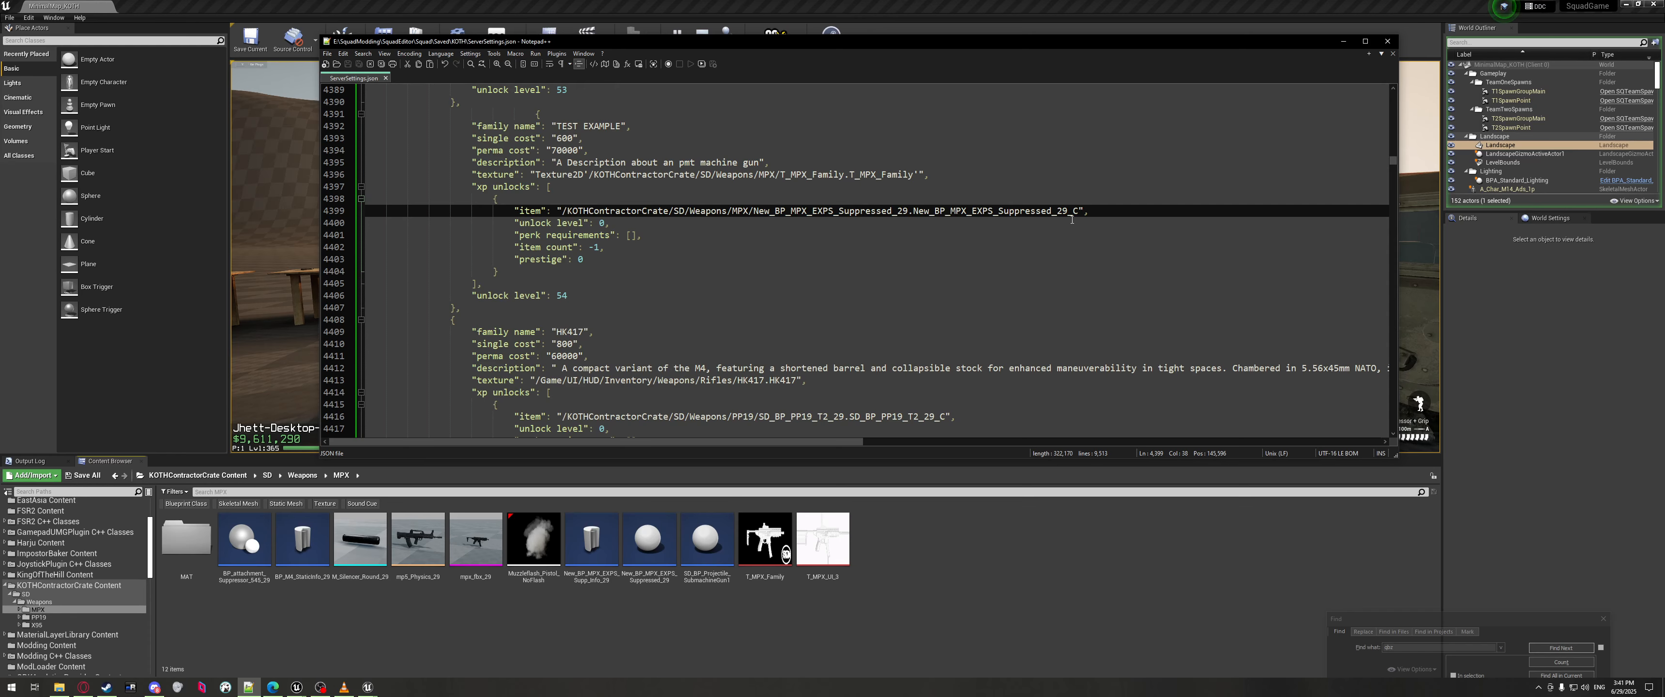
left_click(1081, 210)
scroll(585, 194, "up", 2)
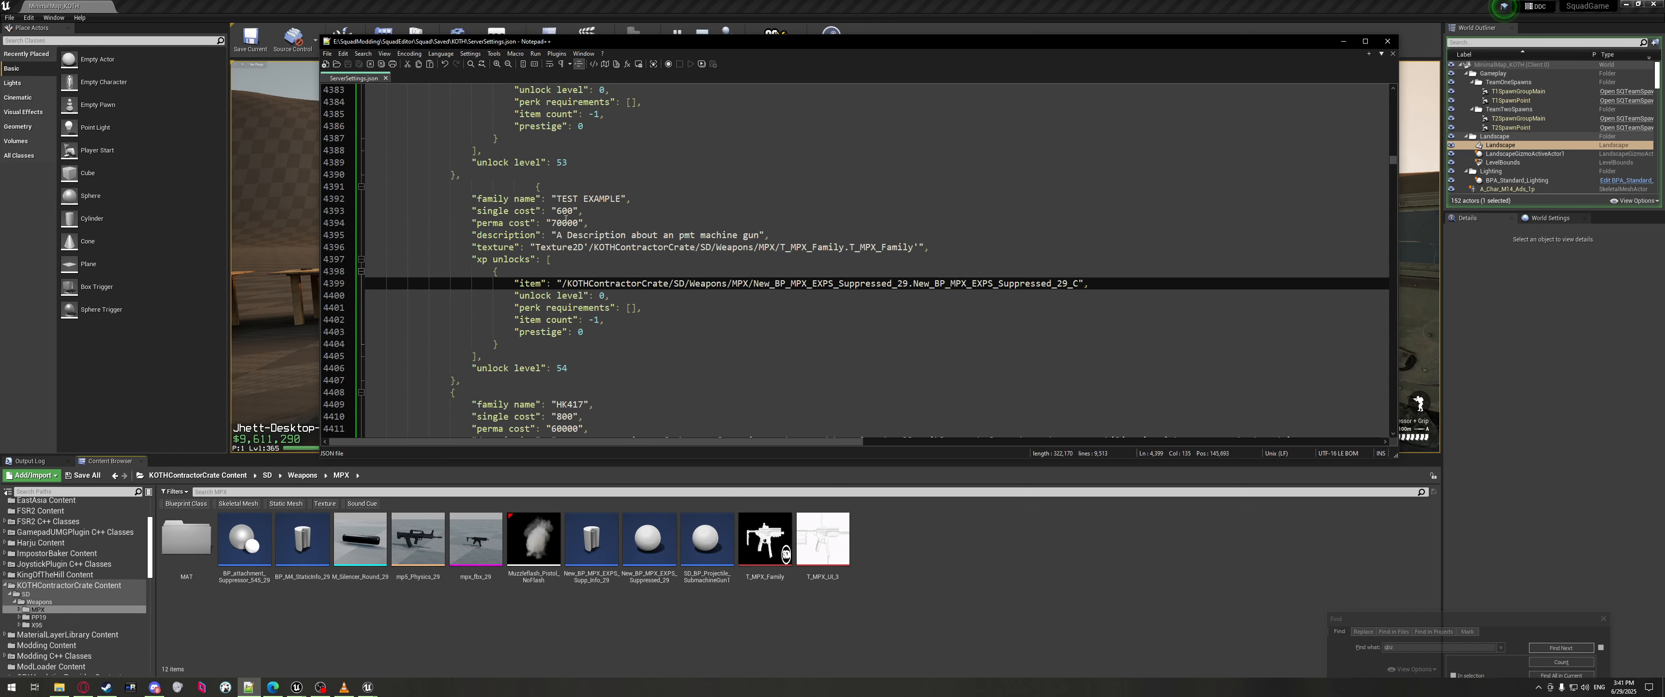
left_click(561, 283)
double_click(1071, 286)
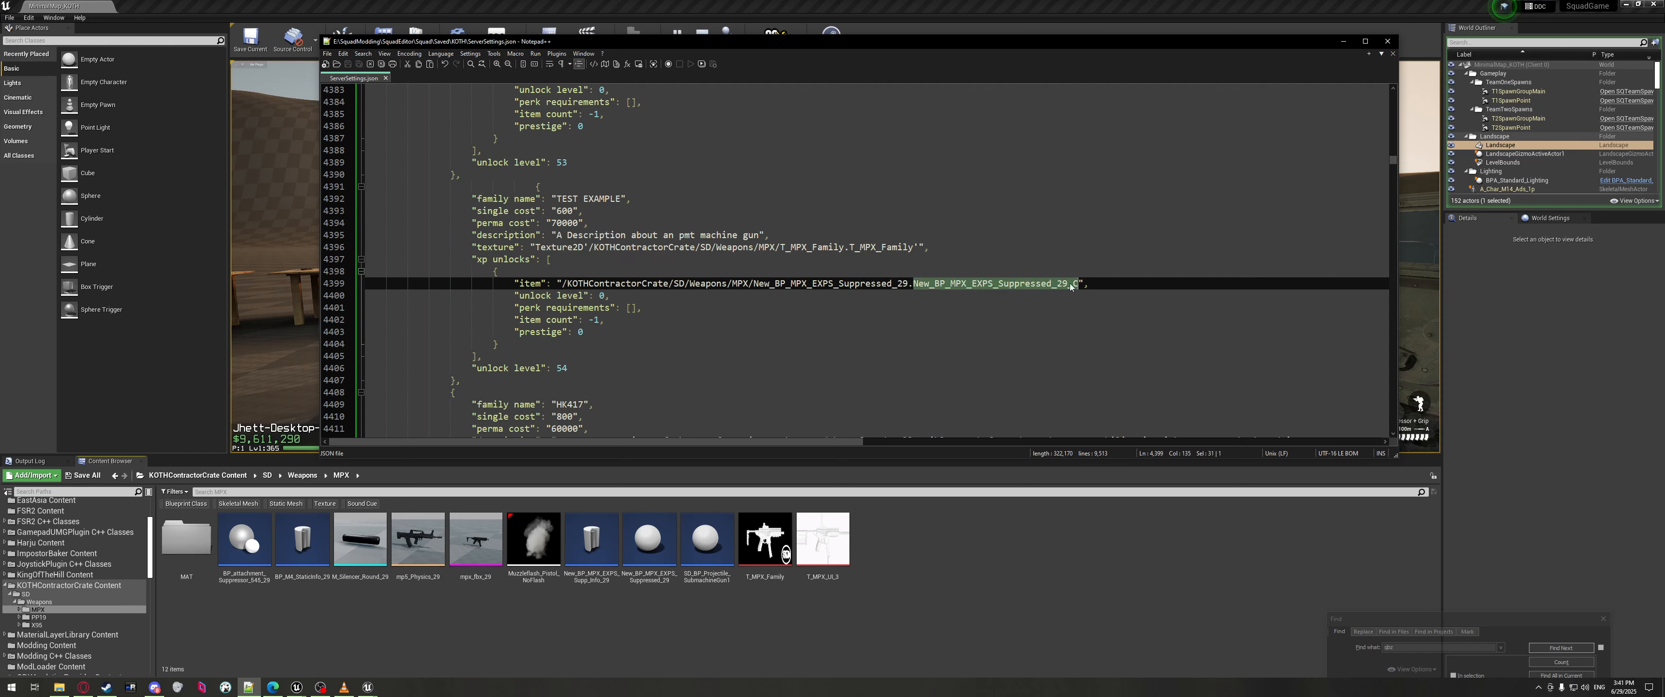
left_click(562, 274)
left_click_drag(563, 283, 1077, 283)
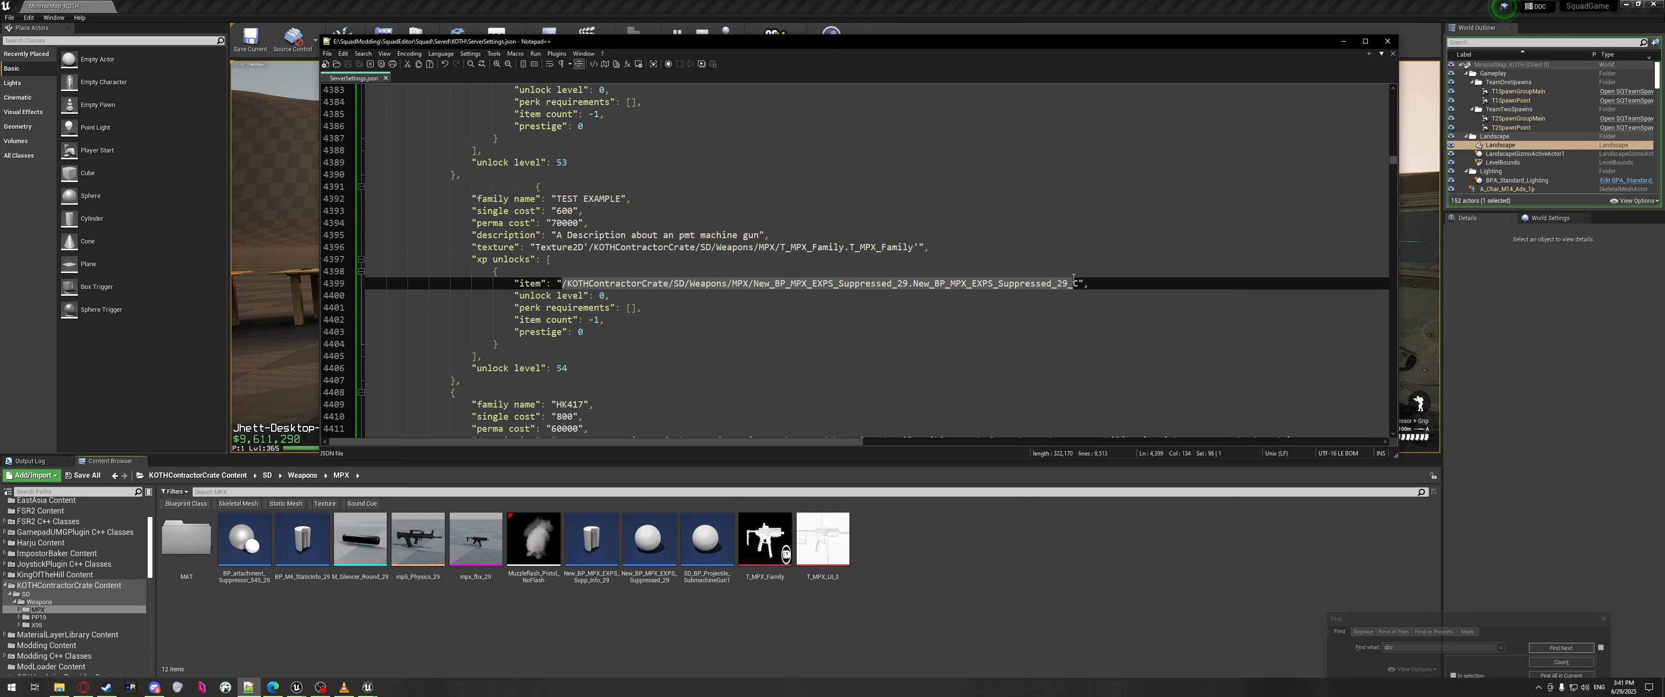
left_click(866, 308)
left_click_drag(562, 283, 1086, 283)
scroll(818, 327, "up", 1)
Wrap the TEST EXAMPLE item in Blueprint'…' using the prefix copied from the PMT76 line.
scroll(818, 327, "up", 5)
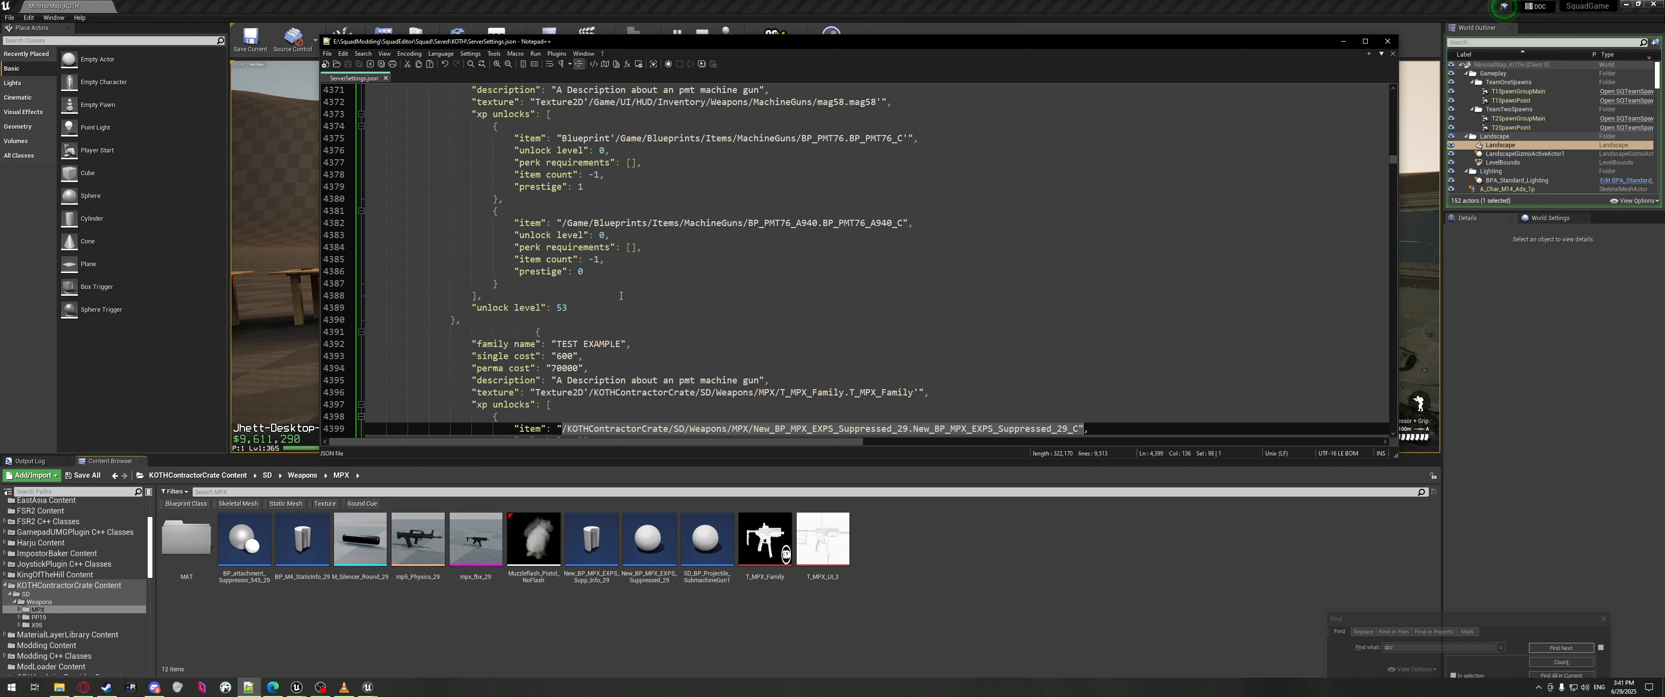
left_click(619, 217)
left_click_drag(619, 214, 561, 212)
key("ctrl+c")
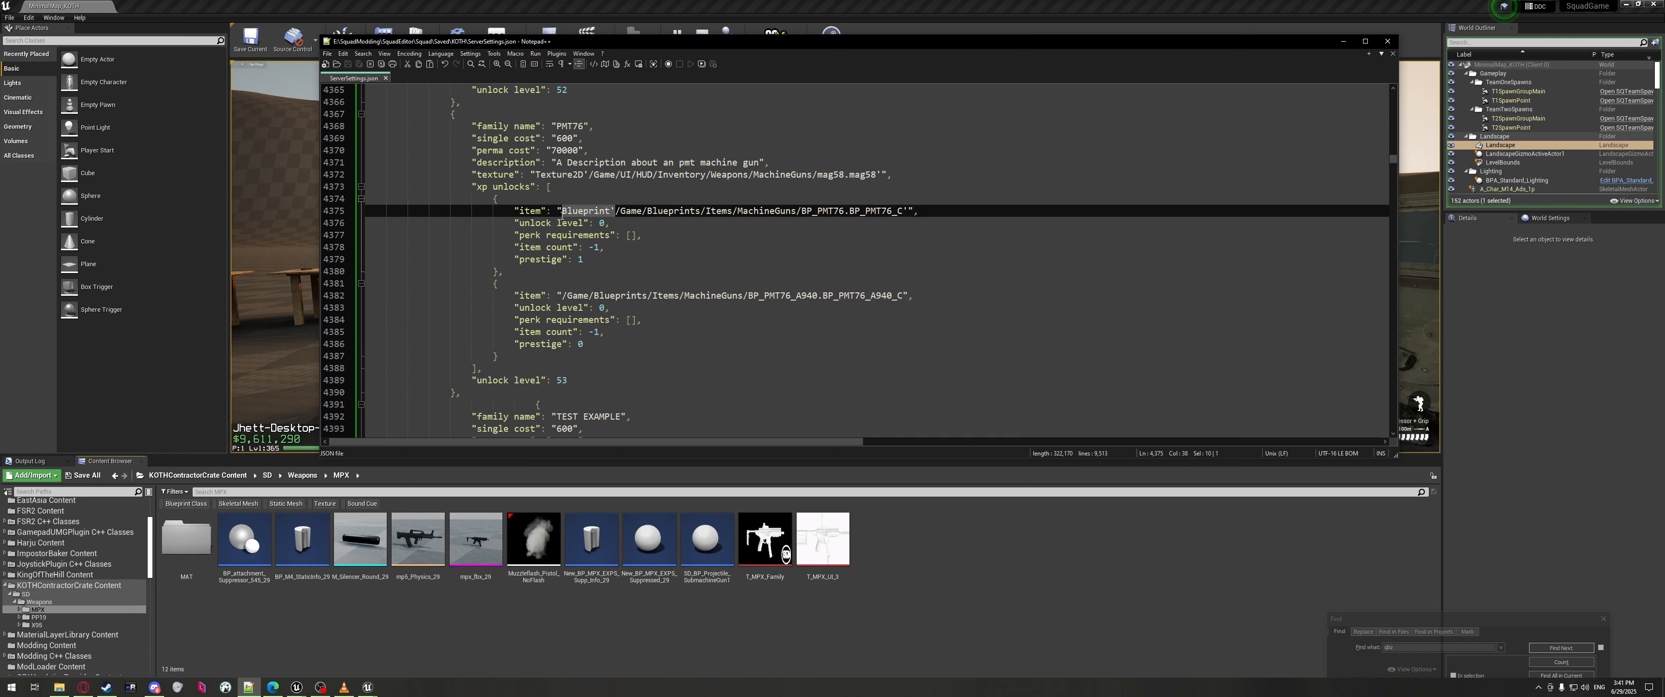
scroll(595, 328, "down", 5)
left_click(559, 320)
key("ctrl+v")
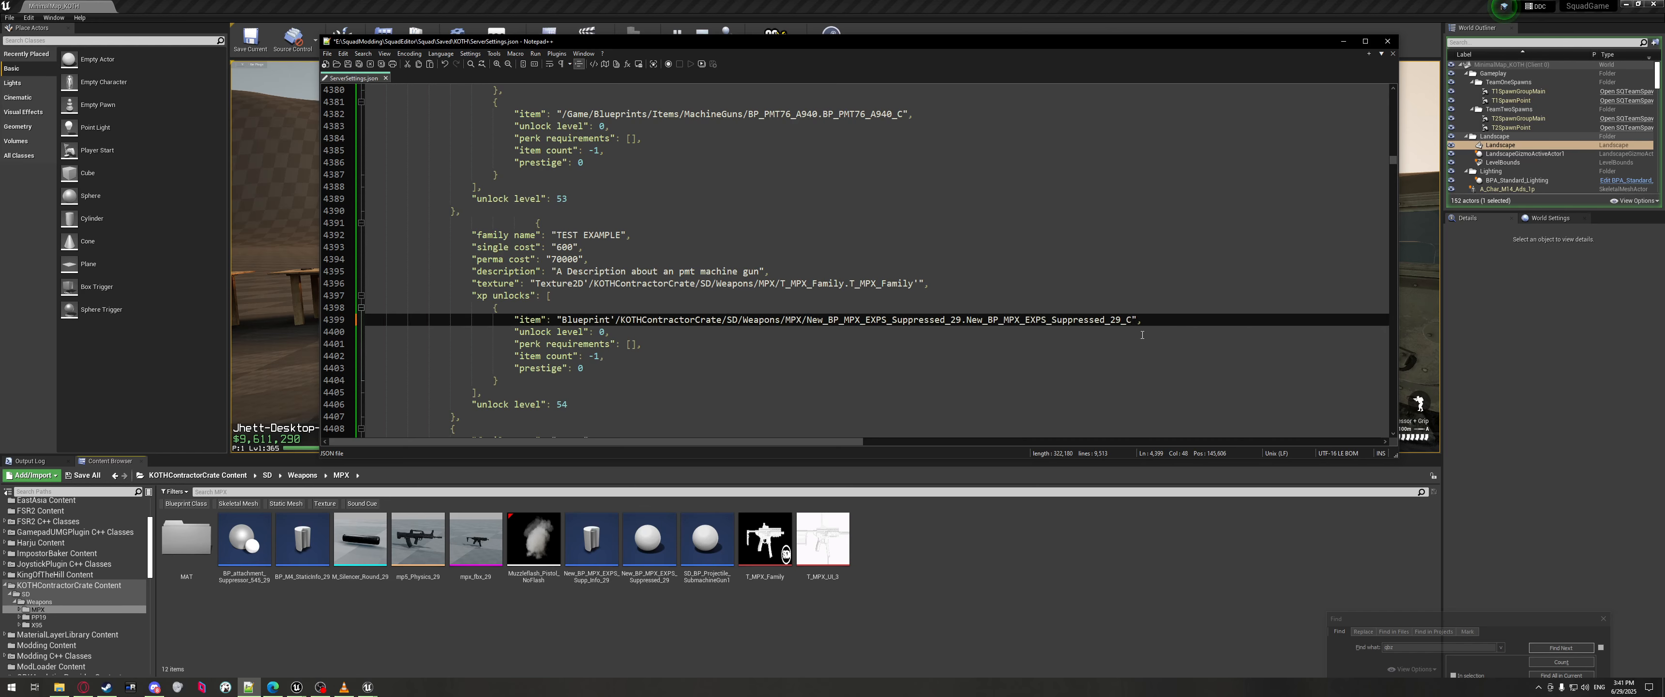
left_click(1132, 320)
type("'")
left_click(1056, 342)
scroll(633, 285, "down", 6)
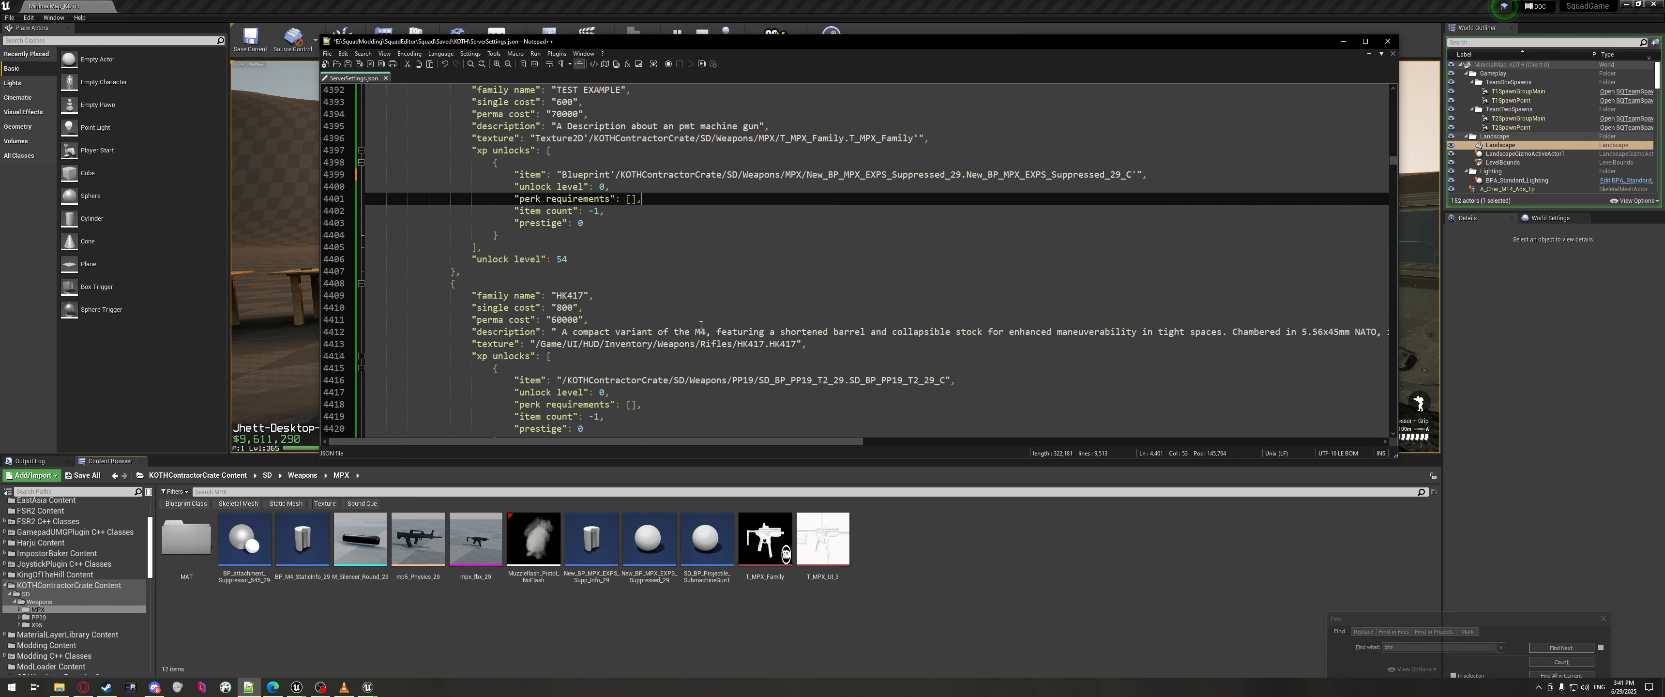
key("Down")
scroll(634, 285, "down", 10)
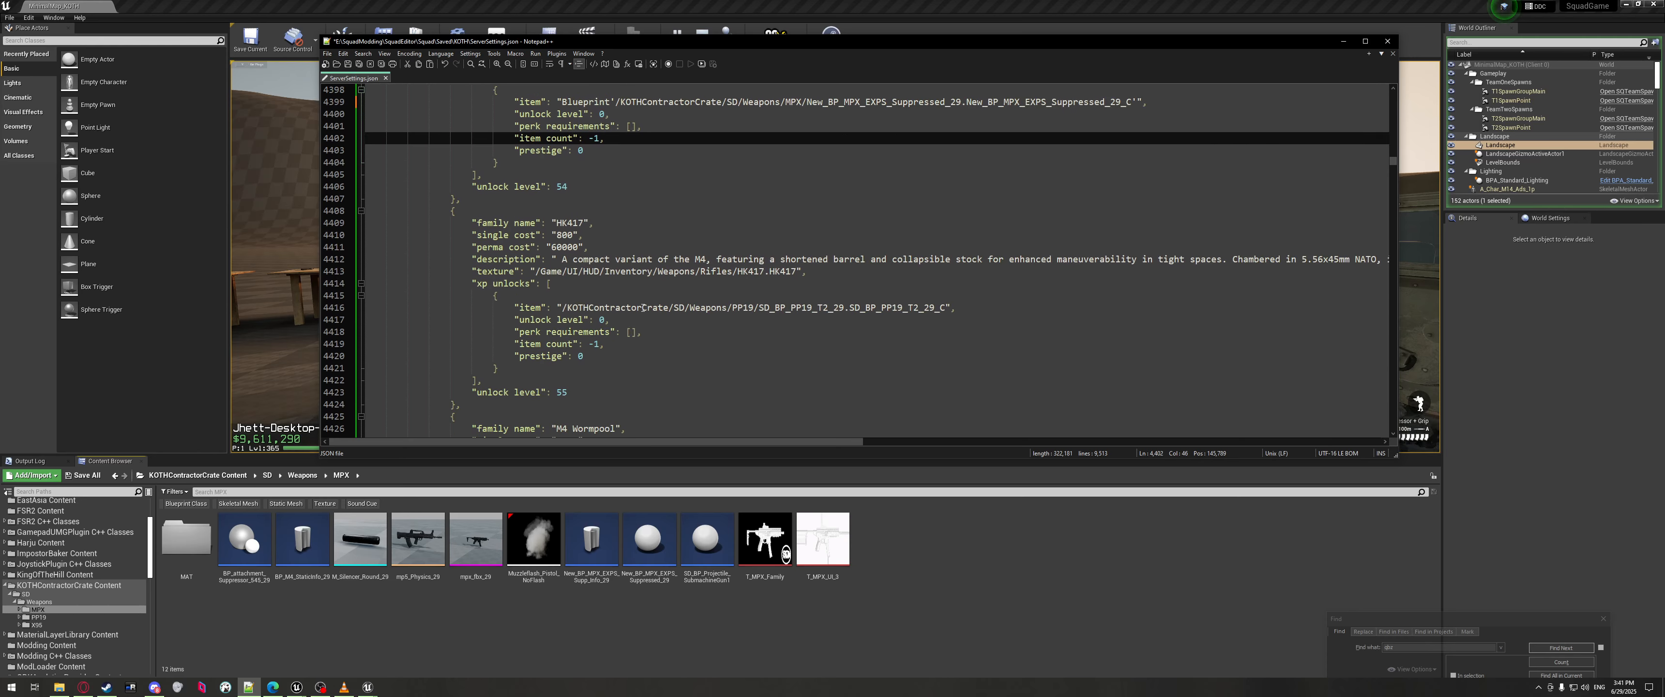
scroll(649, 319, "down", 17)
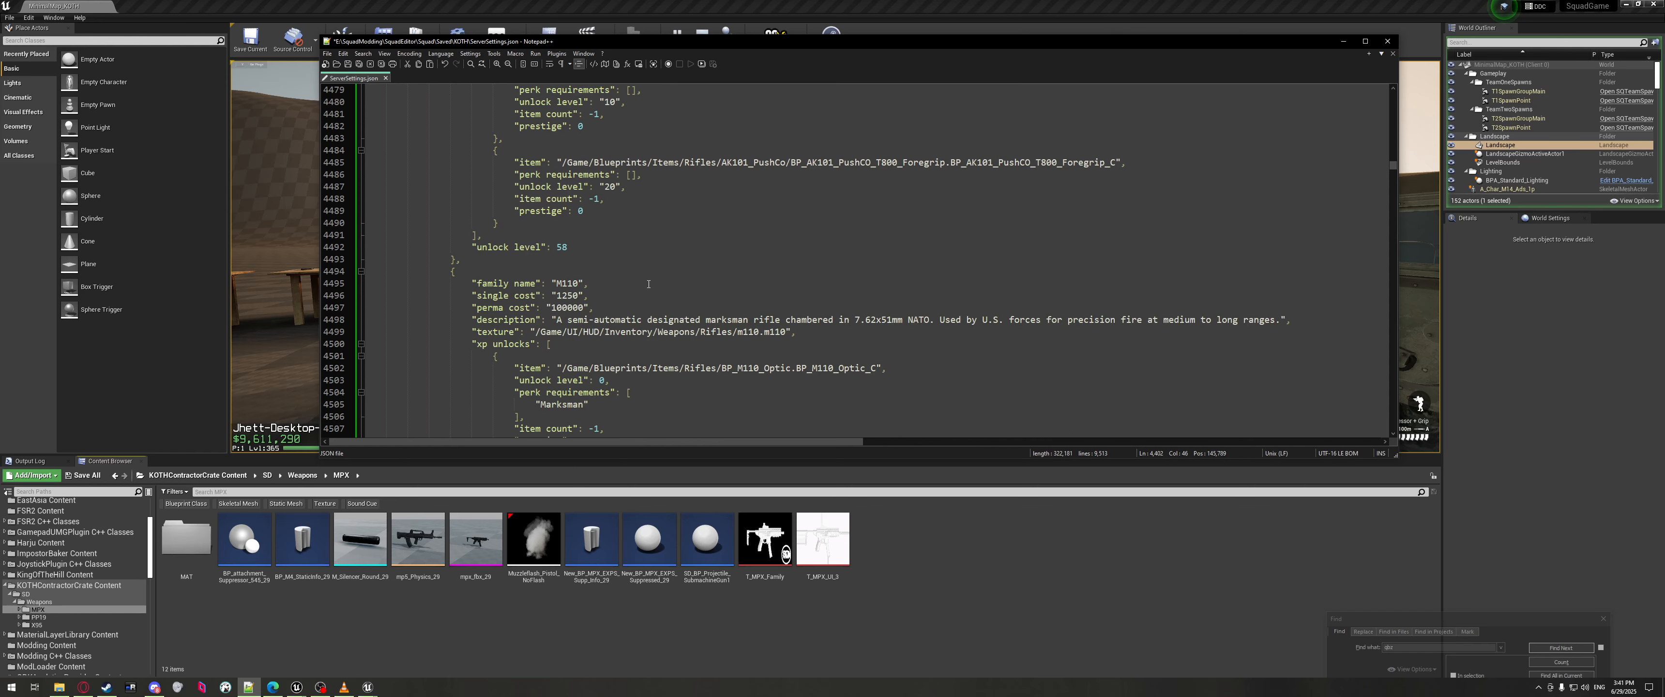
scroll(647, 283, "down", 2)
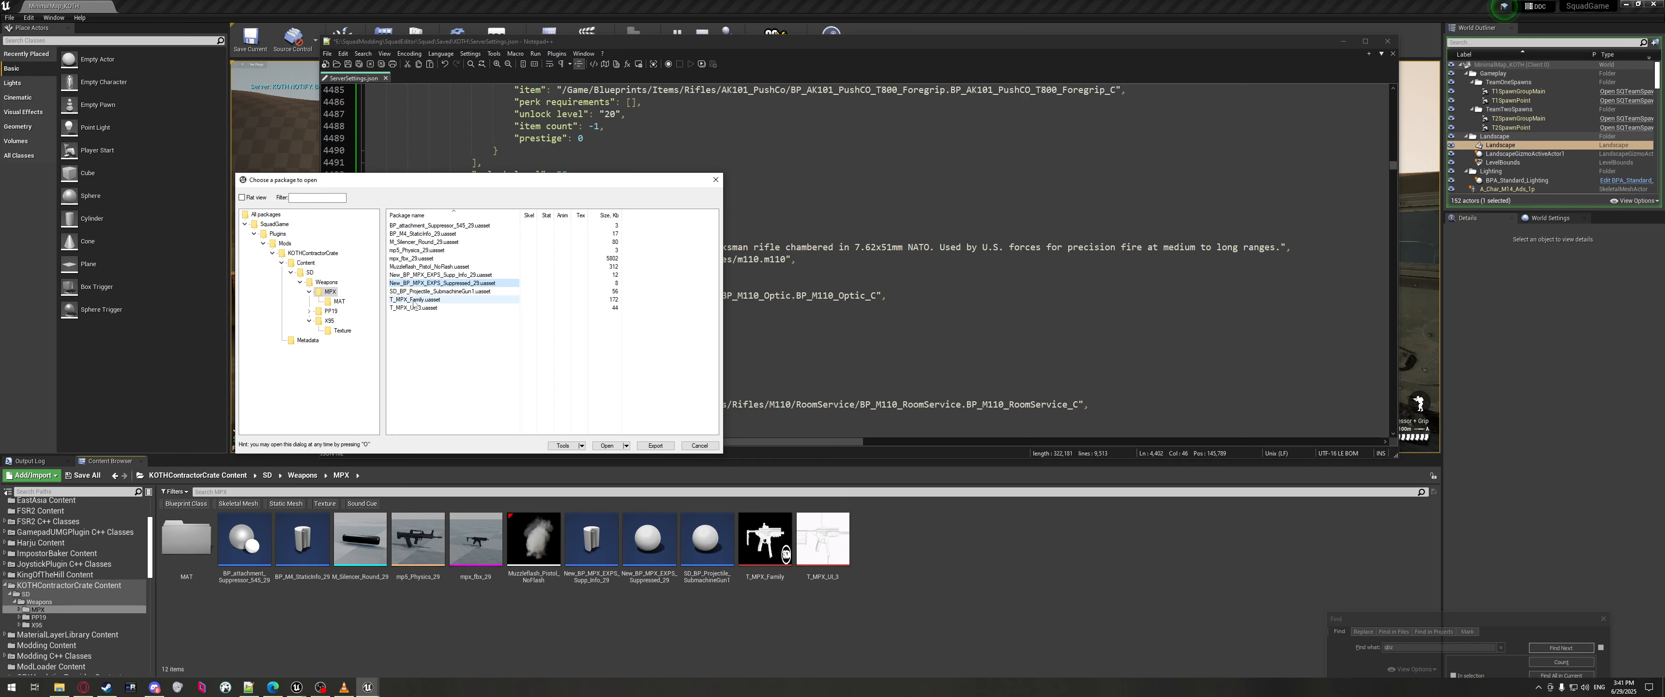
Paste the T_MPX_Family package path copied in UE Viewer over the TEST EXAMPLE texture value.
left_click(412, 301)
right_click(412, 304)
scroll(863, 328, "up", 15)
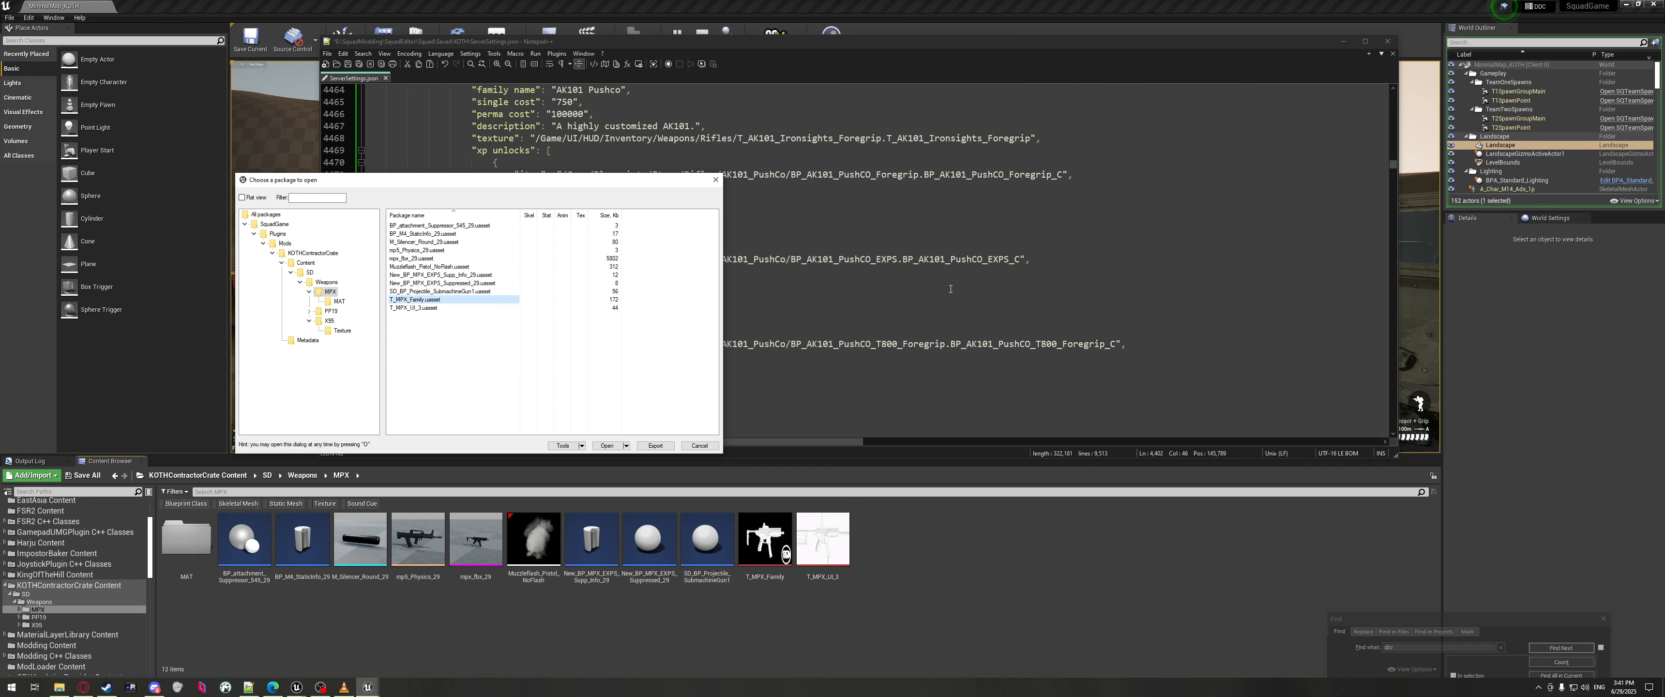
left_click(864, 327)
scroll(711, 328, "up", 20)
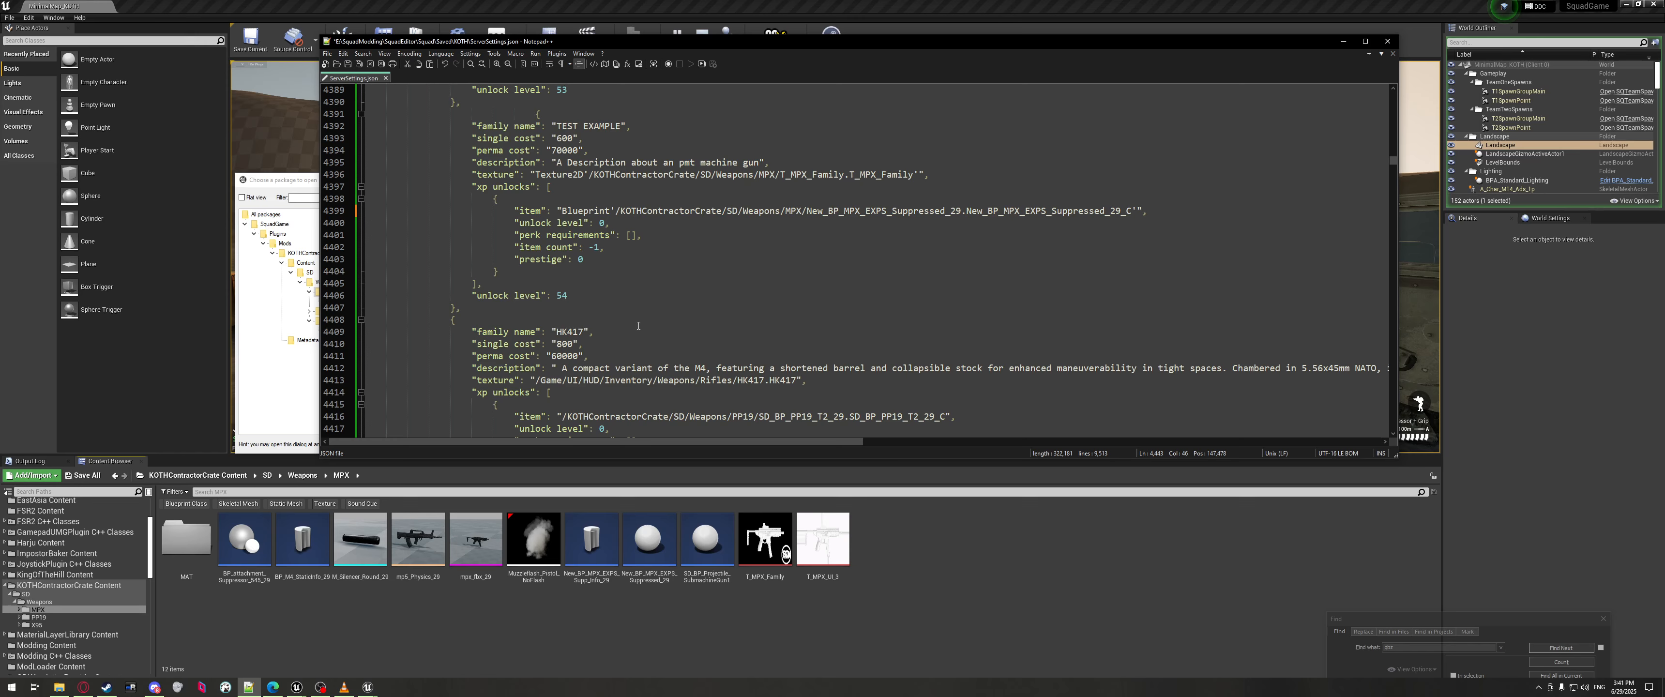
left_click_drag(536, 283, 923, 283)
type("/SquadGame/Plugins/Mods/KOTHContractorCrate/Content/SD/Weapons/MPX/T_MPX_Family.uasset")
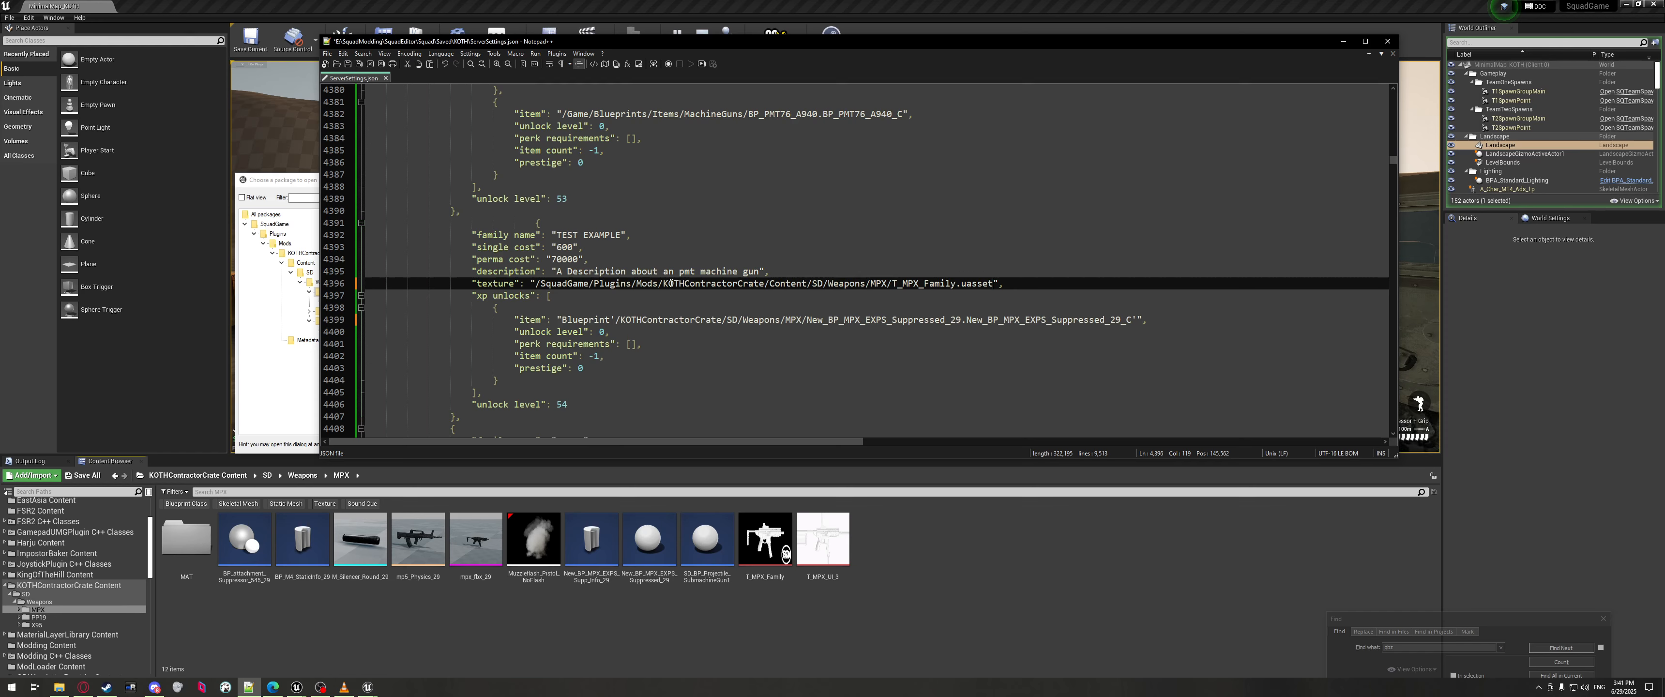
Strip the SquadGame/Plugins/Mods prefix and the Content folder from the pasted texture path.
left_click_drag(661, 283, 539, 283)
key("BackSpace")
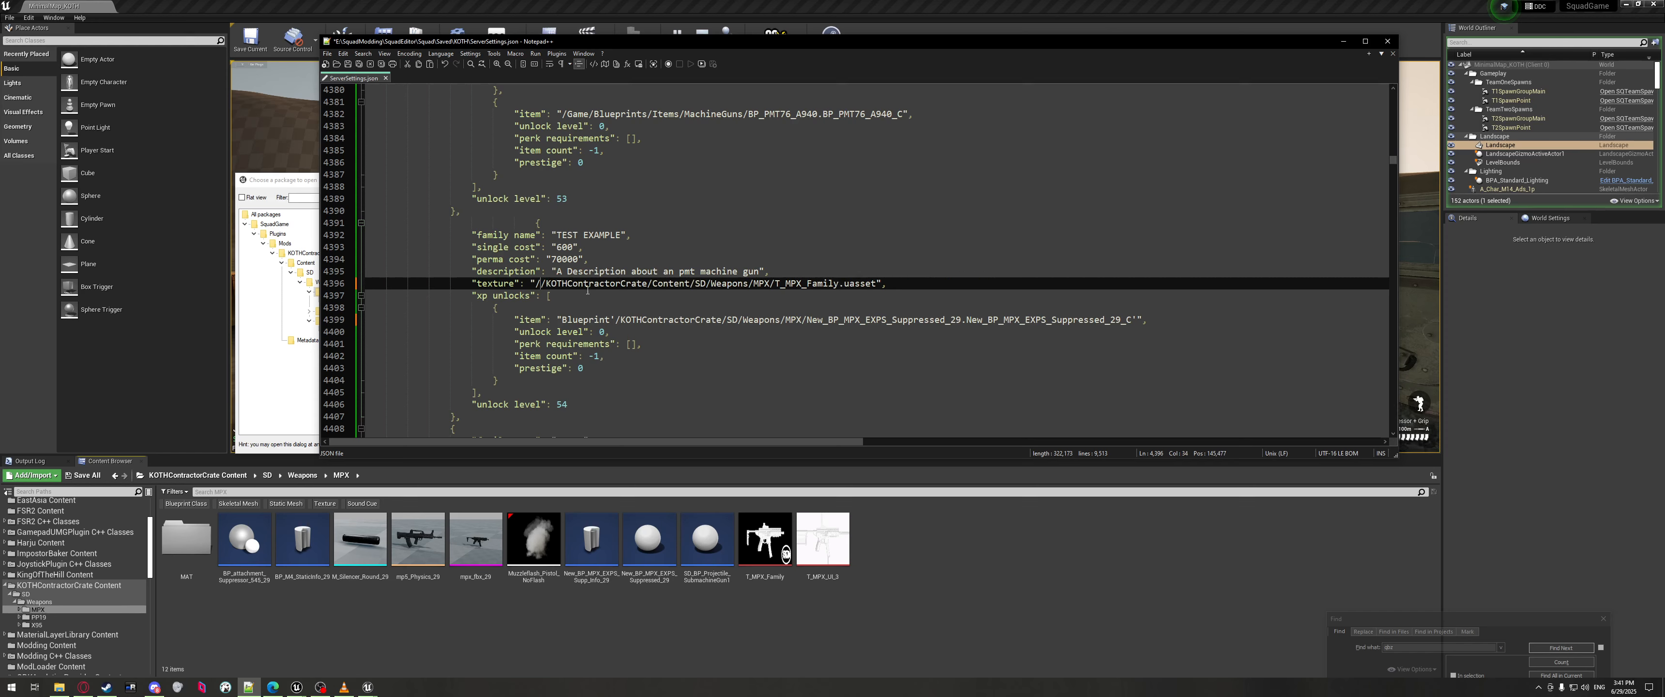
key("BackSpace")
double_click(659, 283)
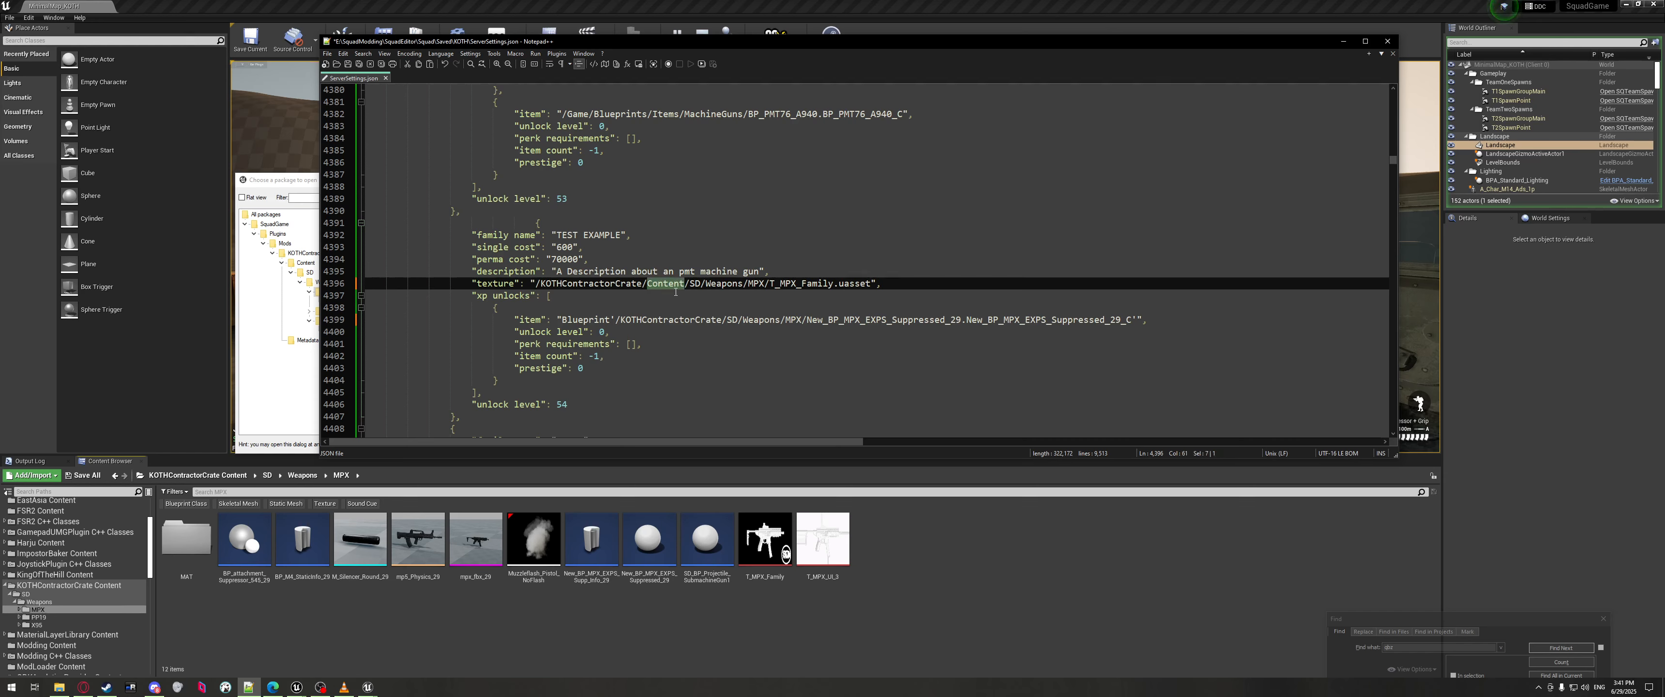
key("BackSpace")
key("BackSpace")
Replace the uasset extension so the path ends in T_MPX_Family.T_MPX_Family.
double_click(546, 283)
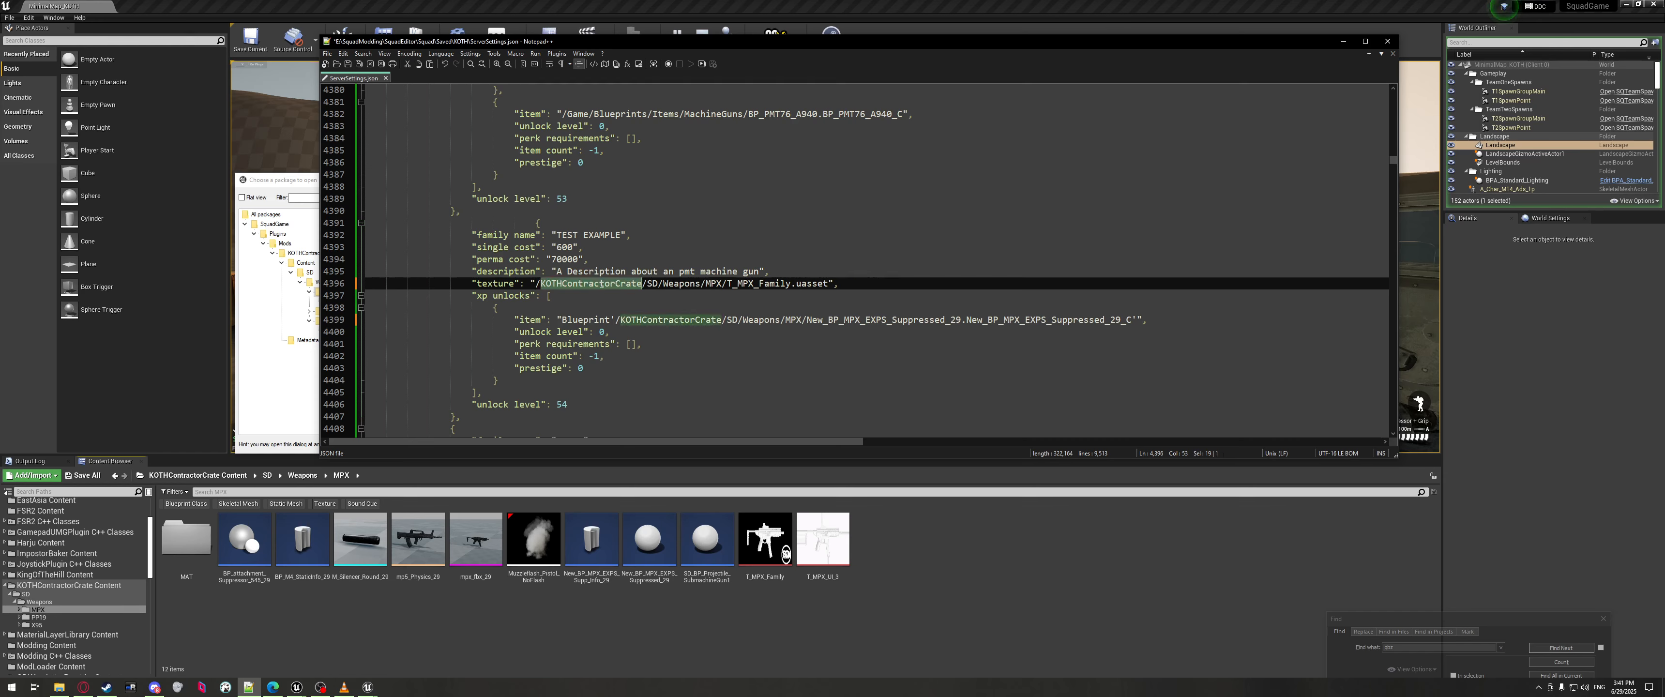
left_click(645, 284)
left_click_drag(645, 283, 829, 283)
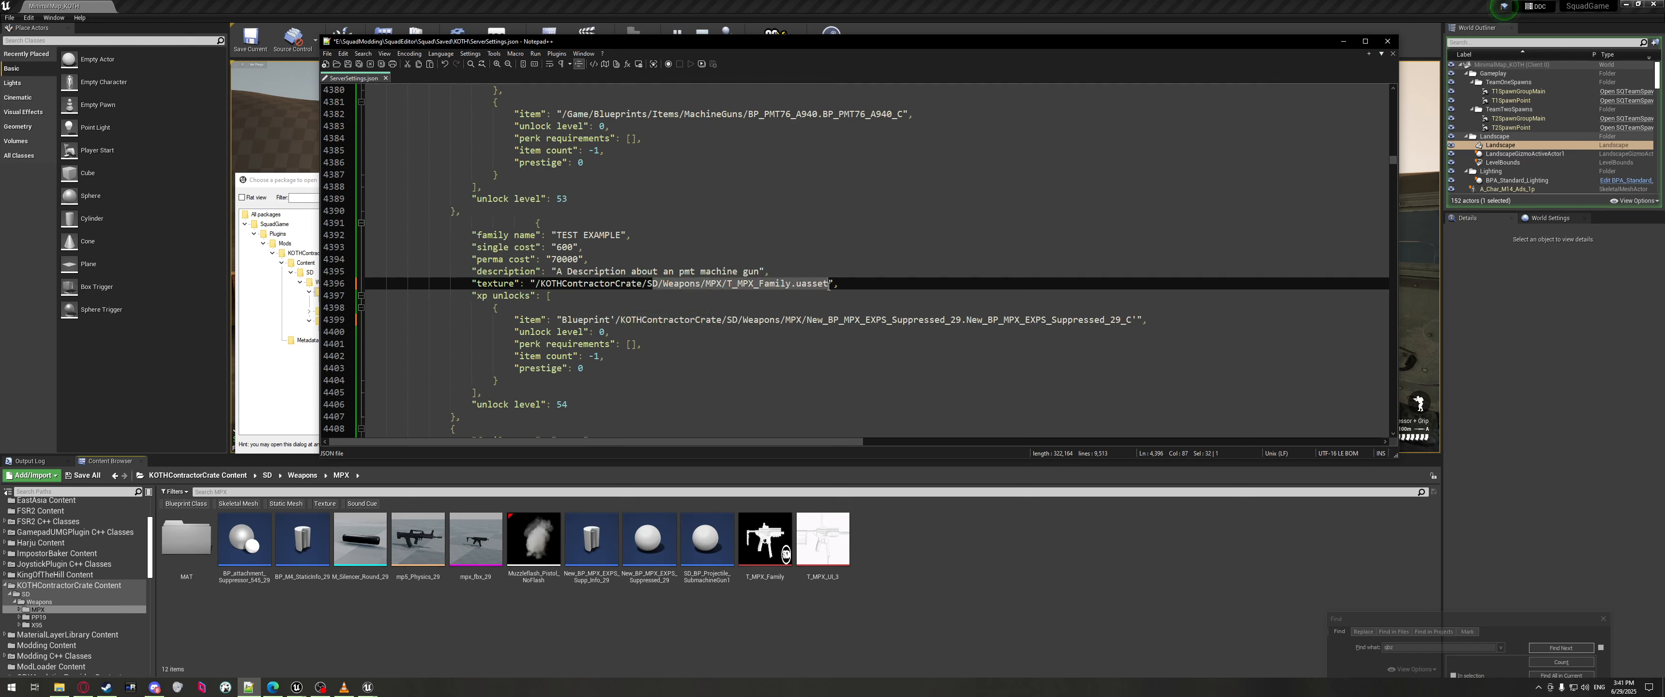
double_click(812, 283)
double_click(771, 283)
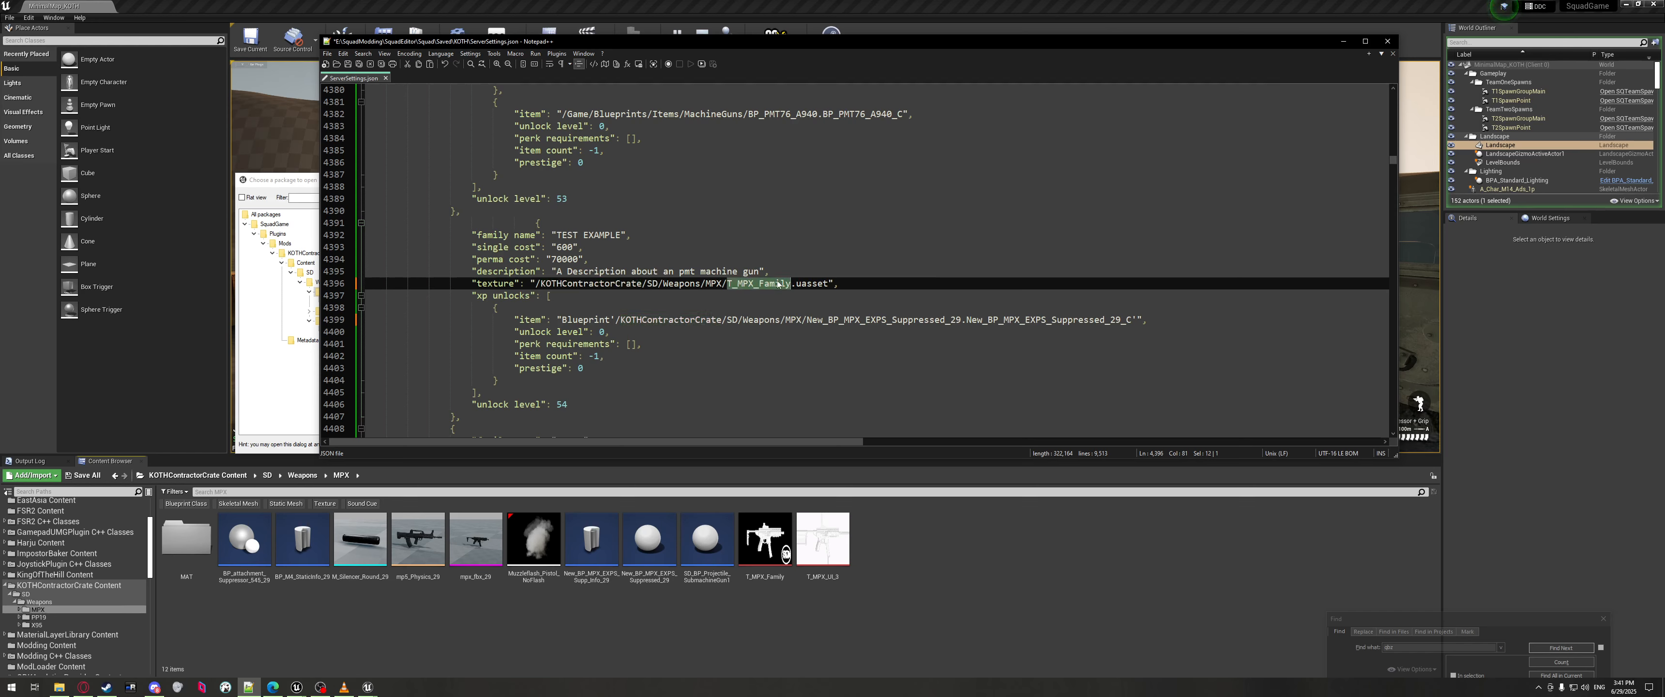
key("ctrl+c")
double_click(813, 283)
key("ctrl+v")
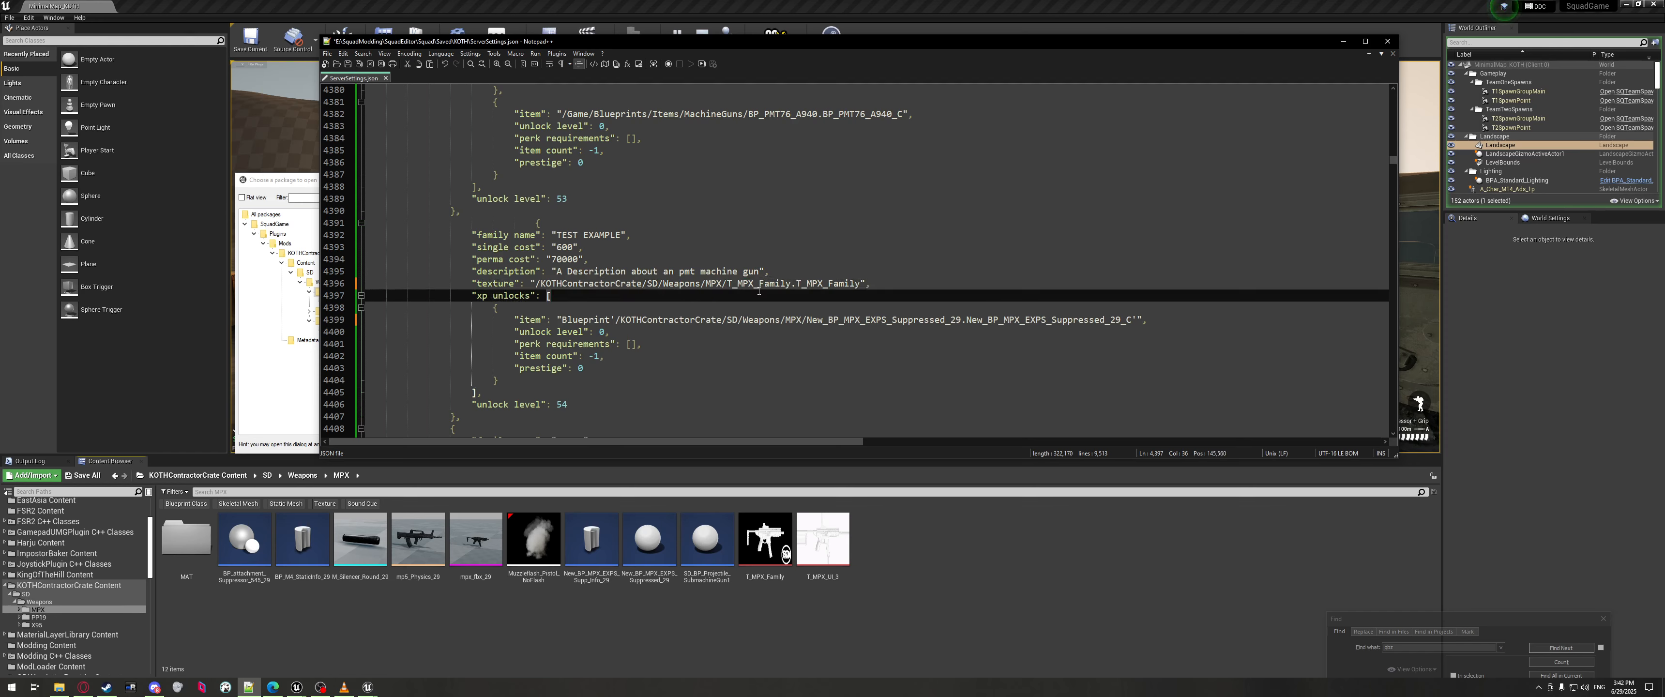
double_click(758, 283)
left_click(760, 283)
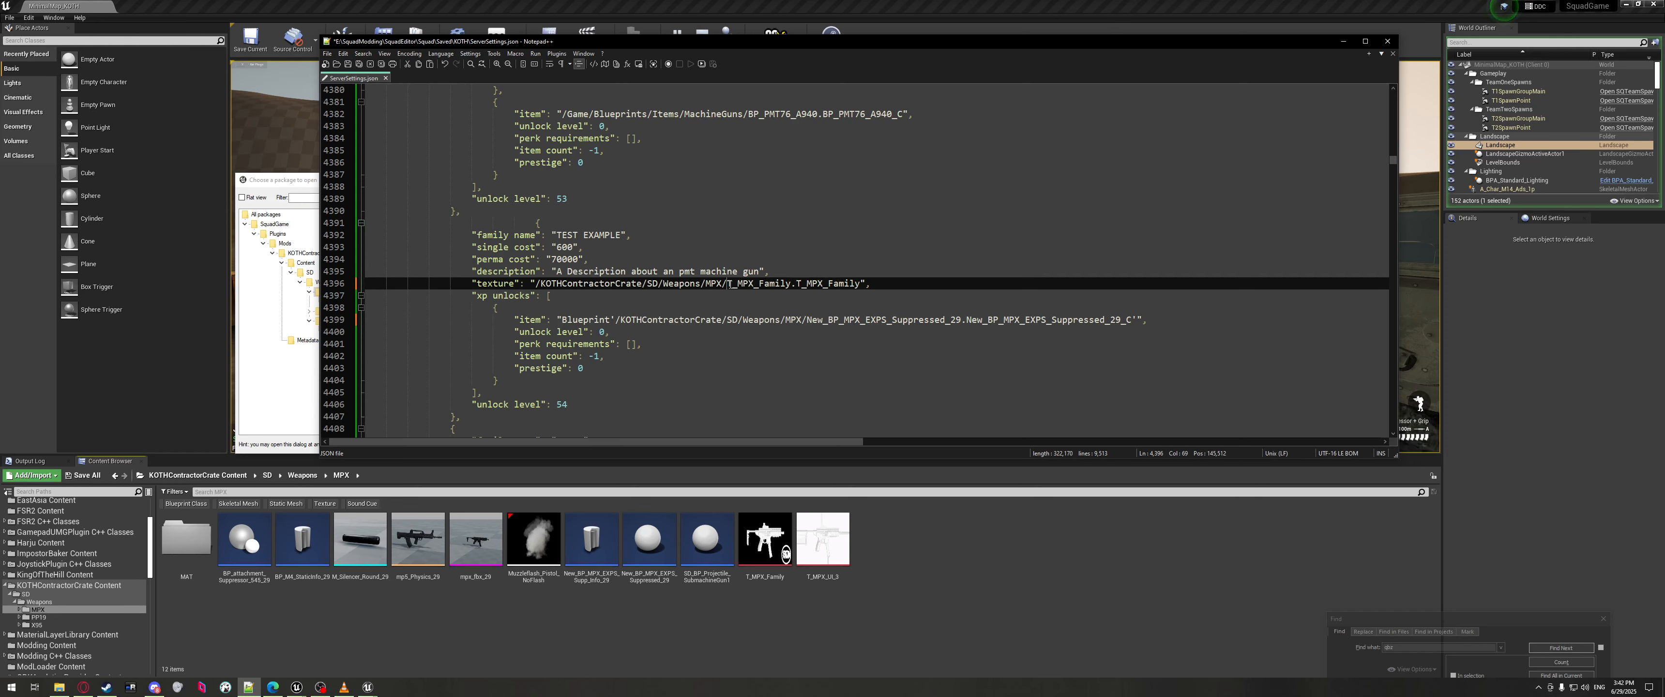
left_click(856, 284, "shift")
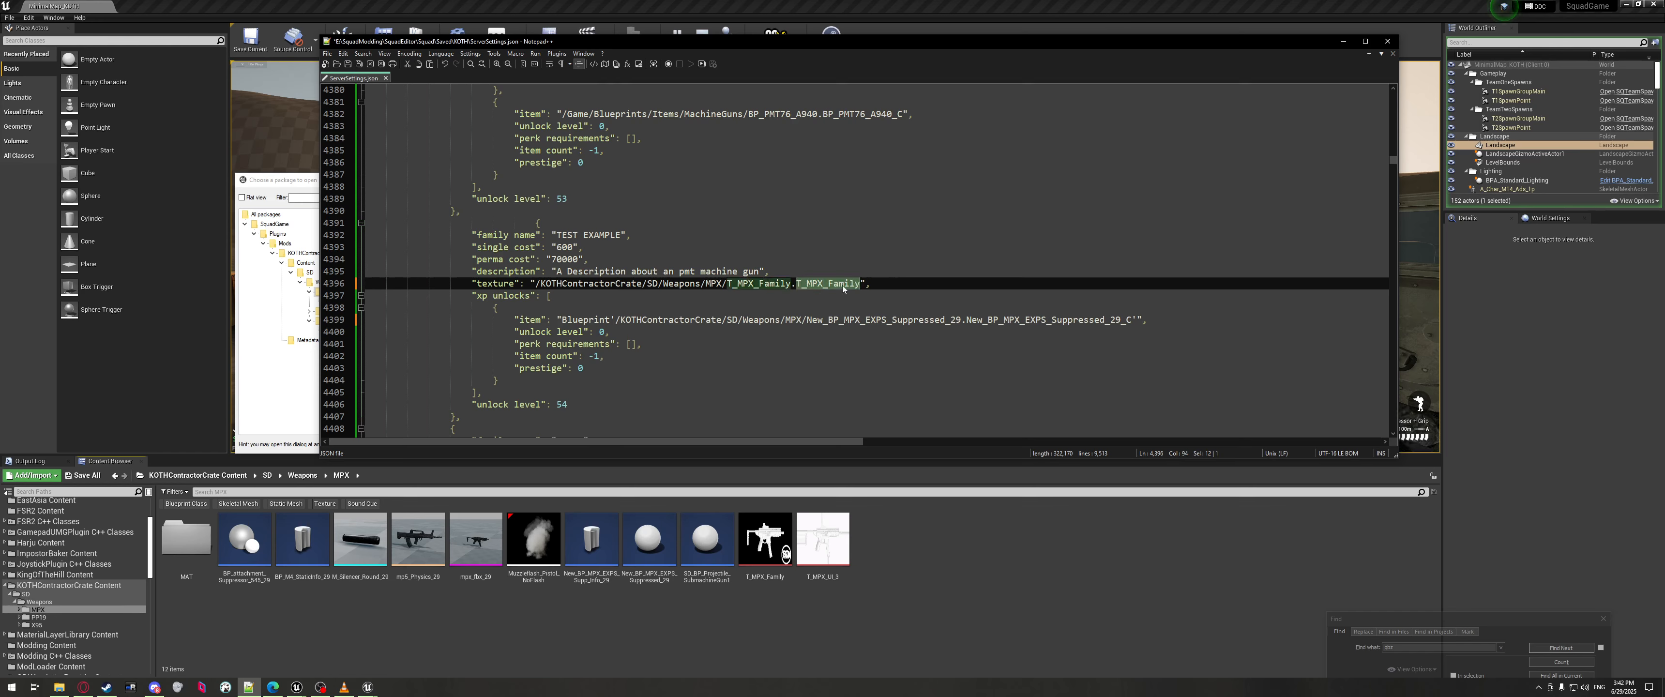
left_click(856, 284)
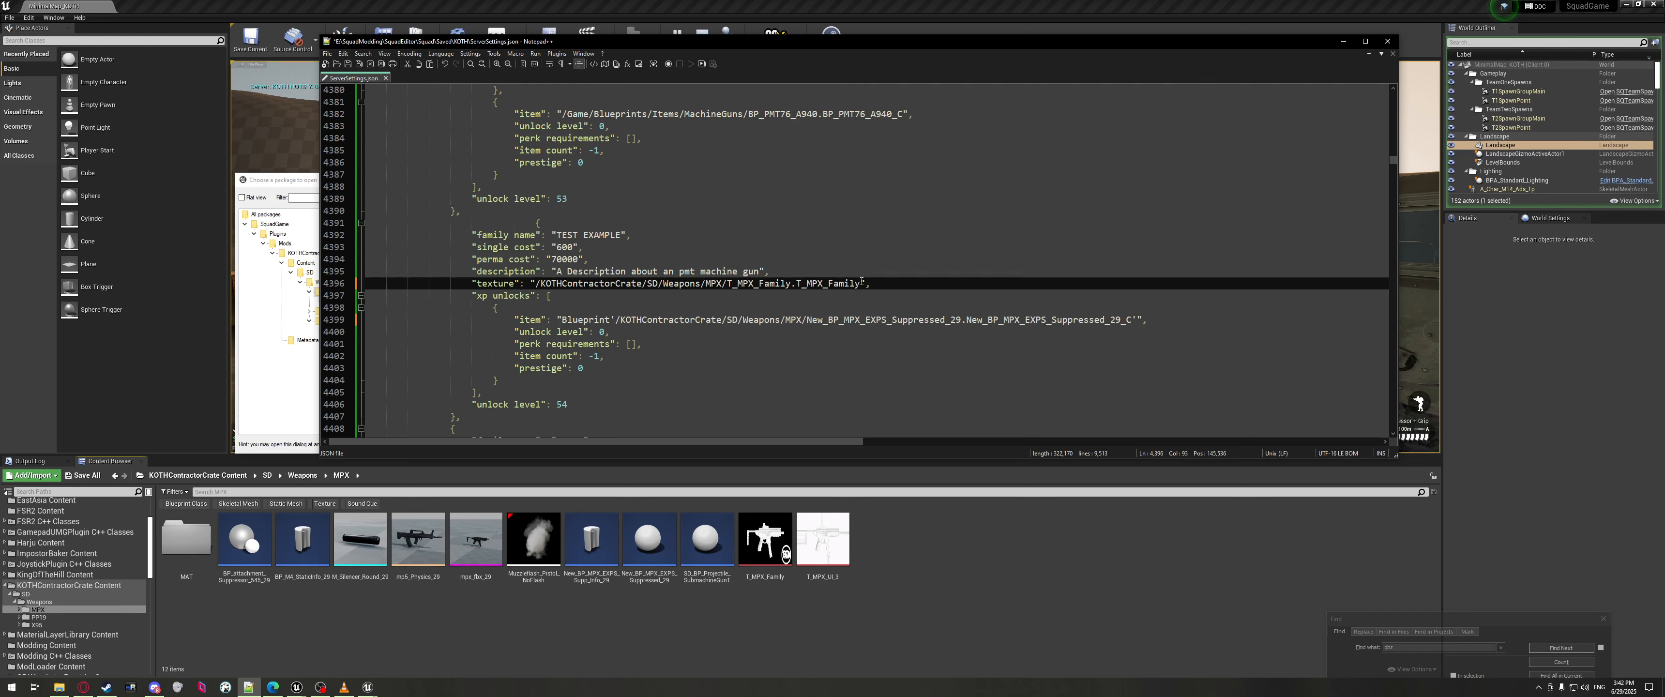
Check the TEST EXAMPLE unlock item and texture lines, then search the file for skin.
left_click(585, 321)
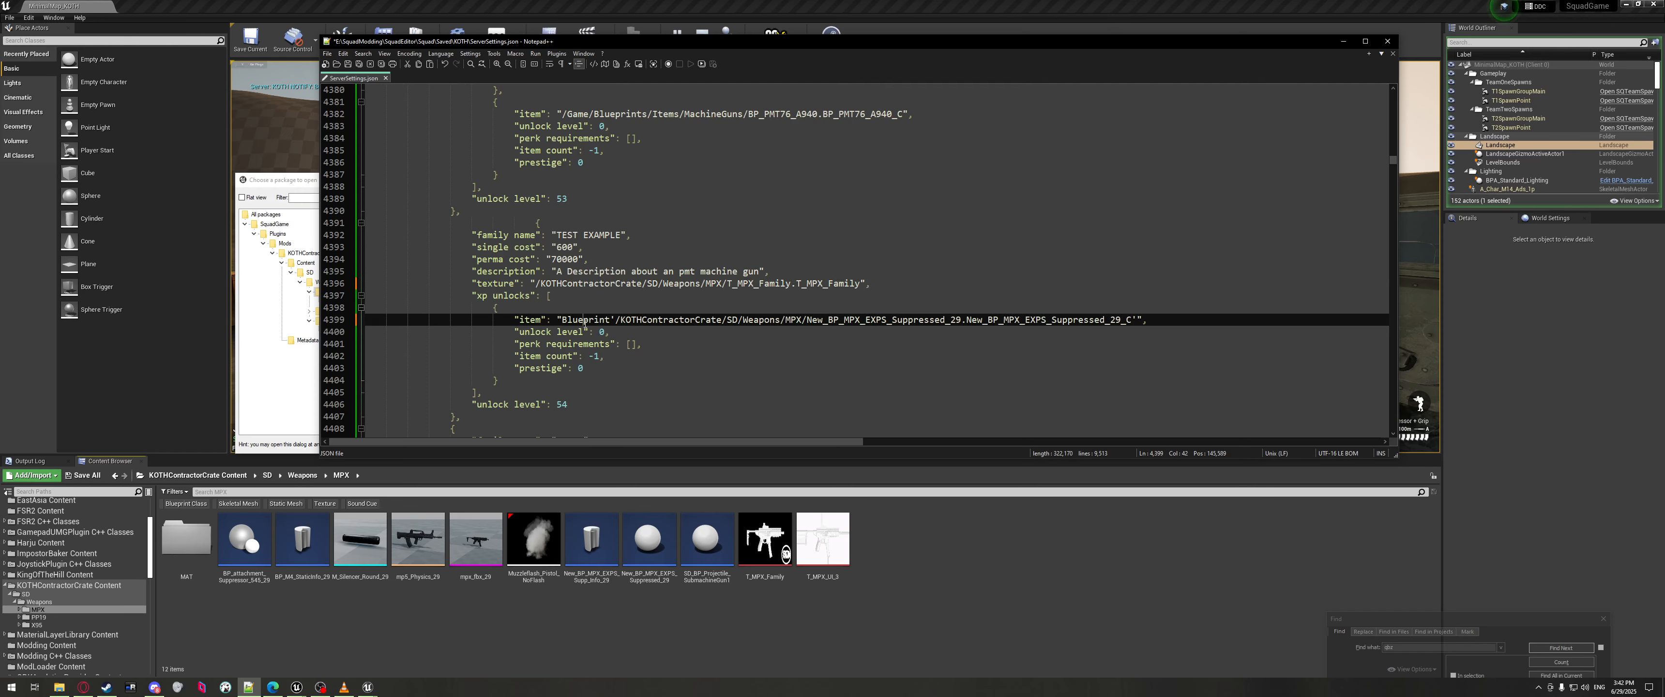
left_click_drag(514, 319, 1154, 316)
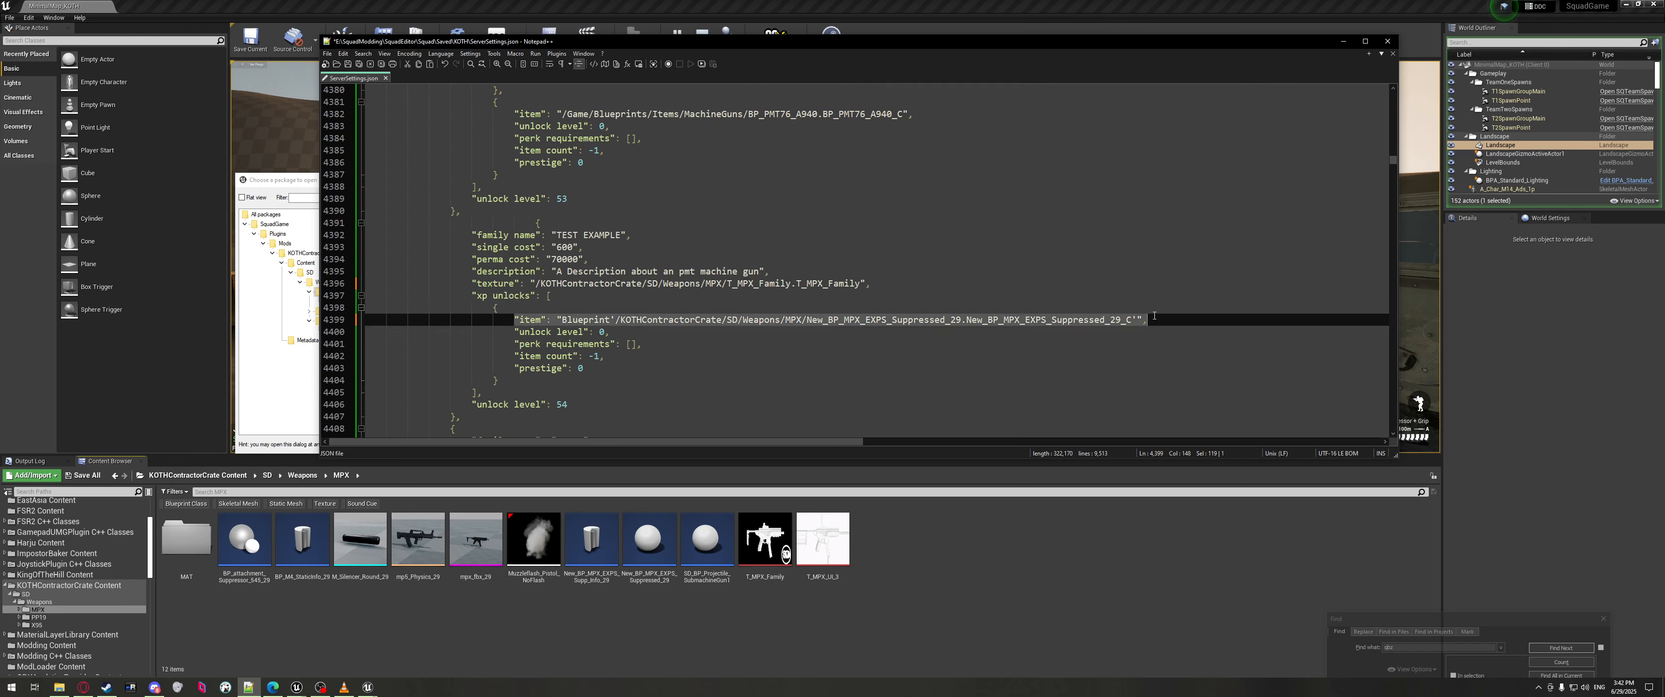
left_click(1137, 320)
left_click_drag(474, 284, 892, 285)
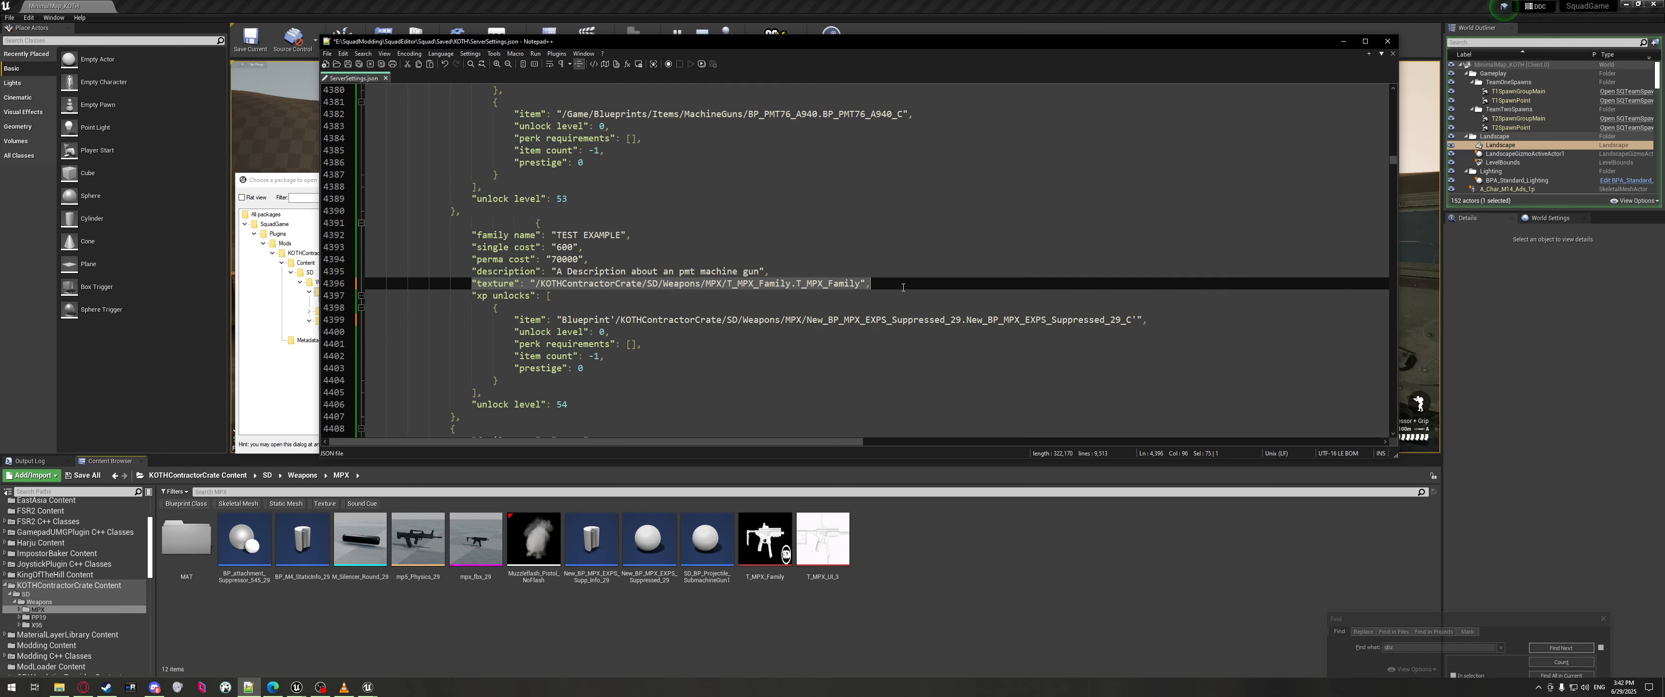
left_click(853, 288)
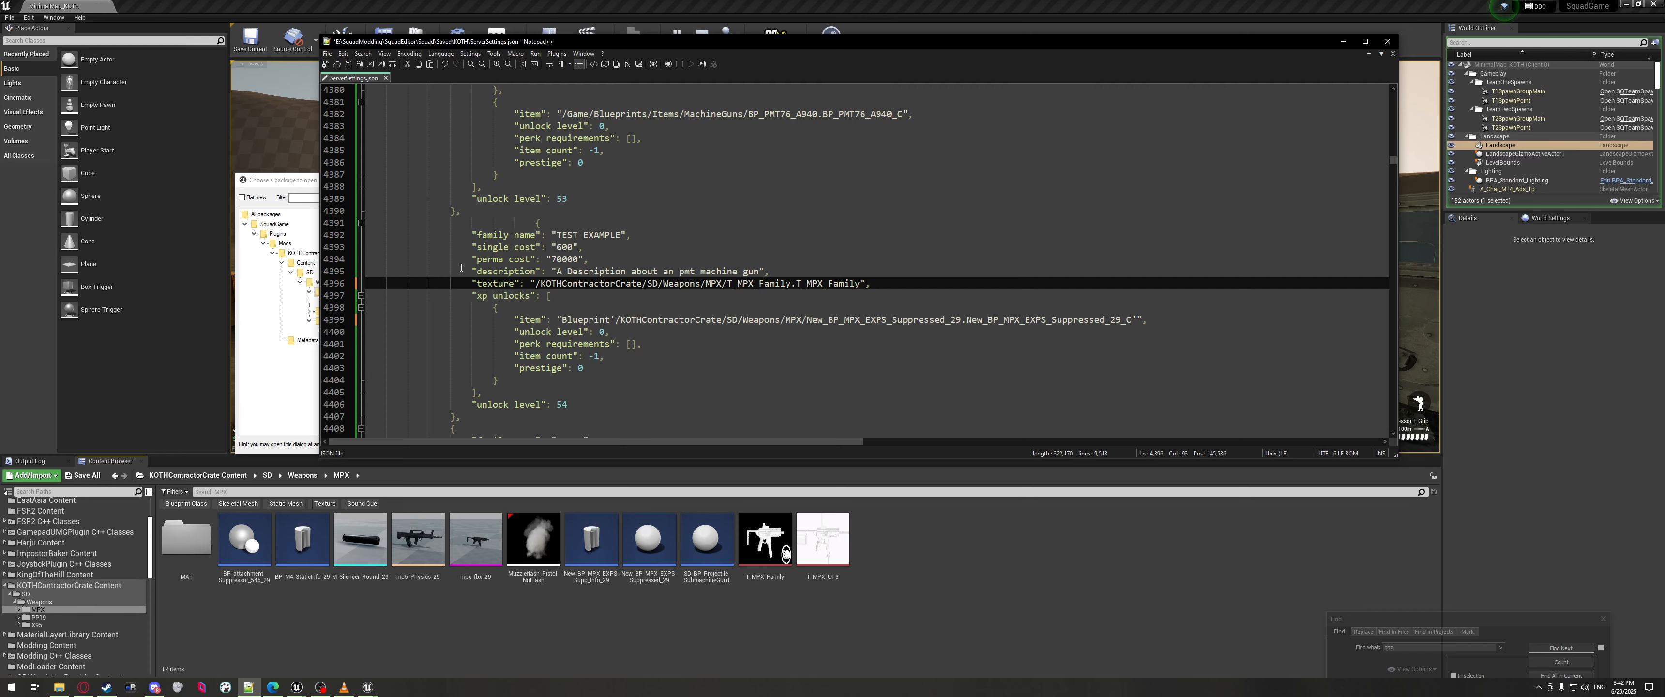
double_click(747, 287)
key("ctrl+f")
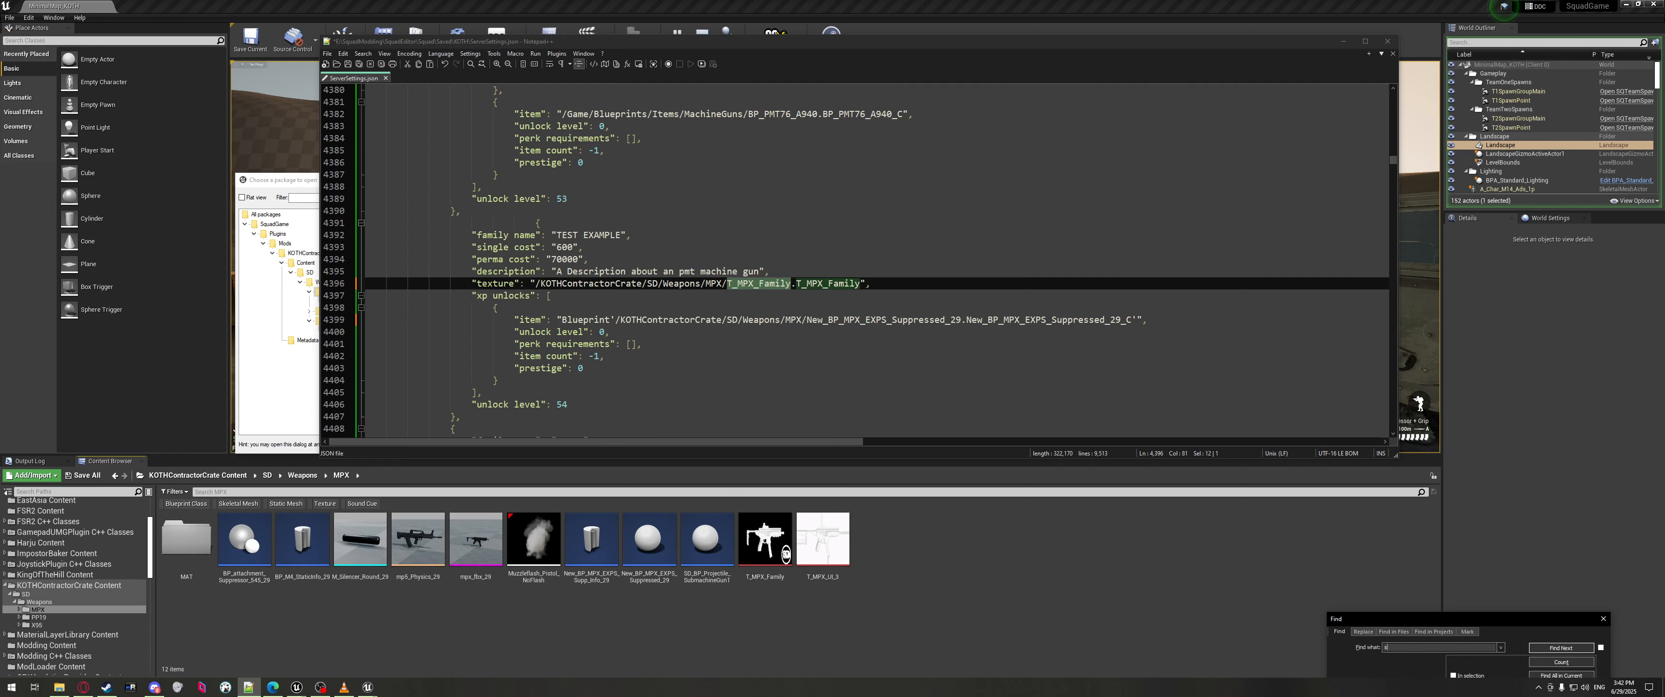
key("Return")
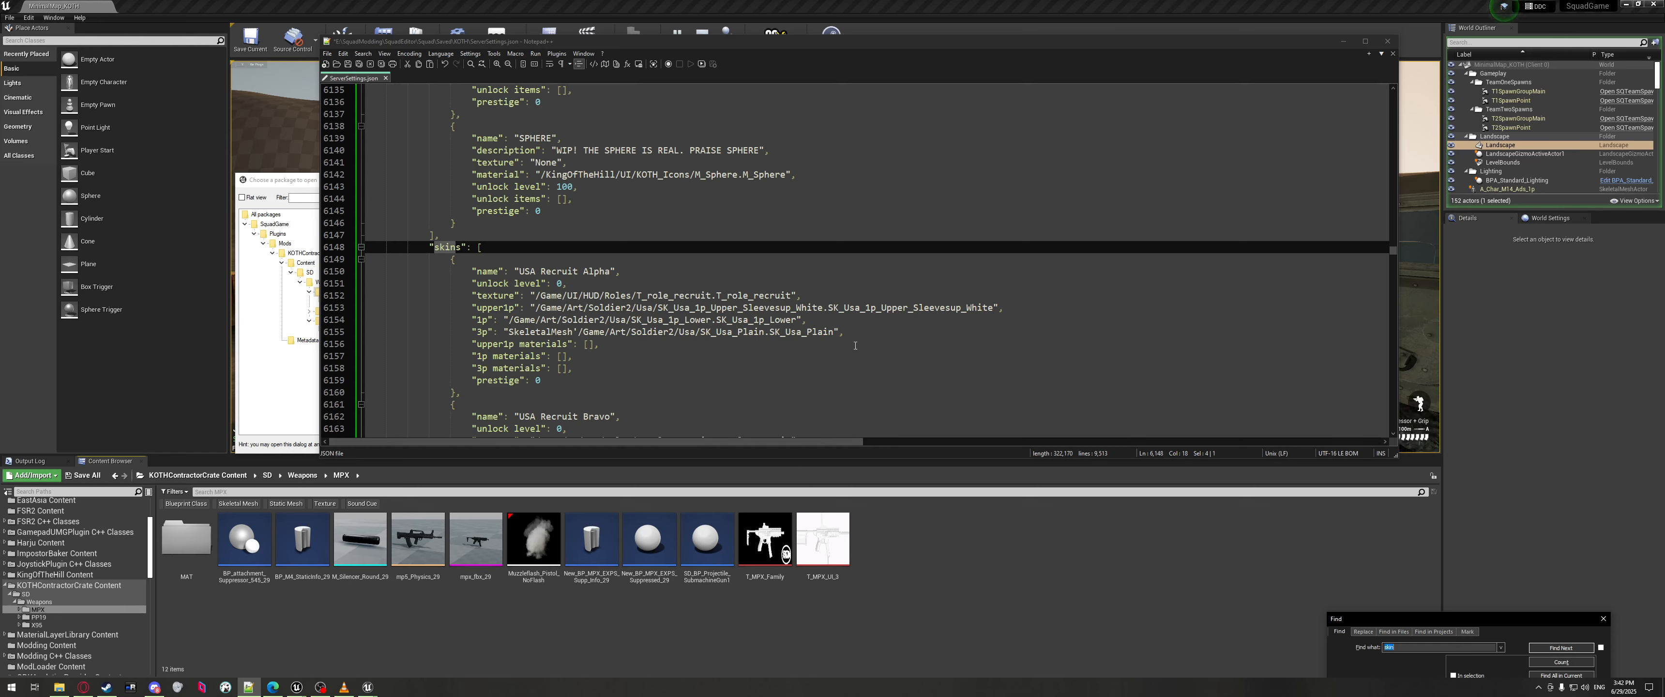
Review the skins list entries, starting at the USA Recruit Alpha 1p line.
left_click(854, 344)
left_click(339, 319)
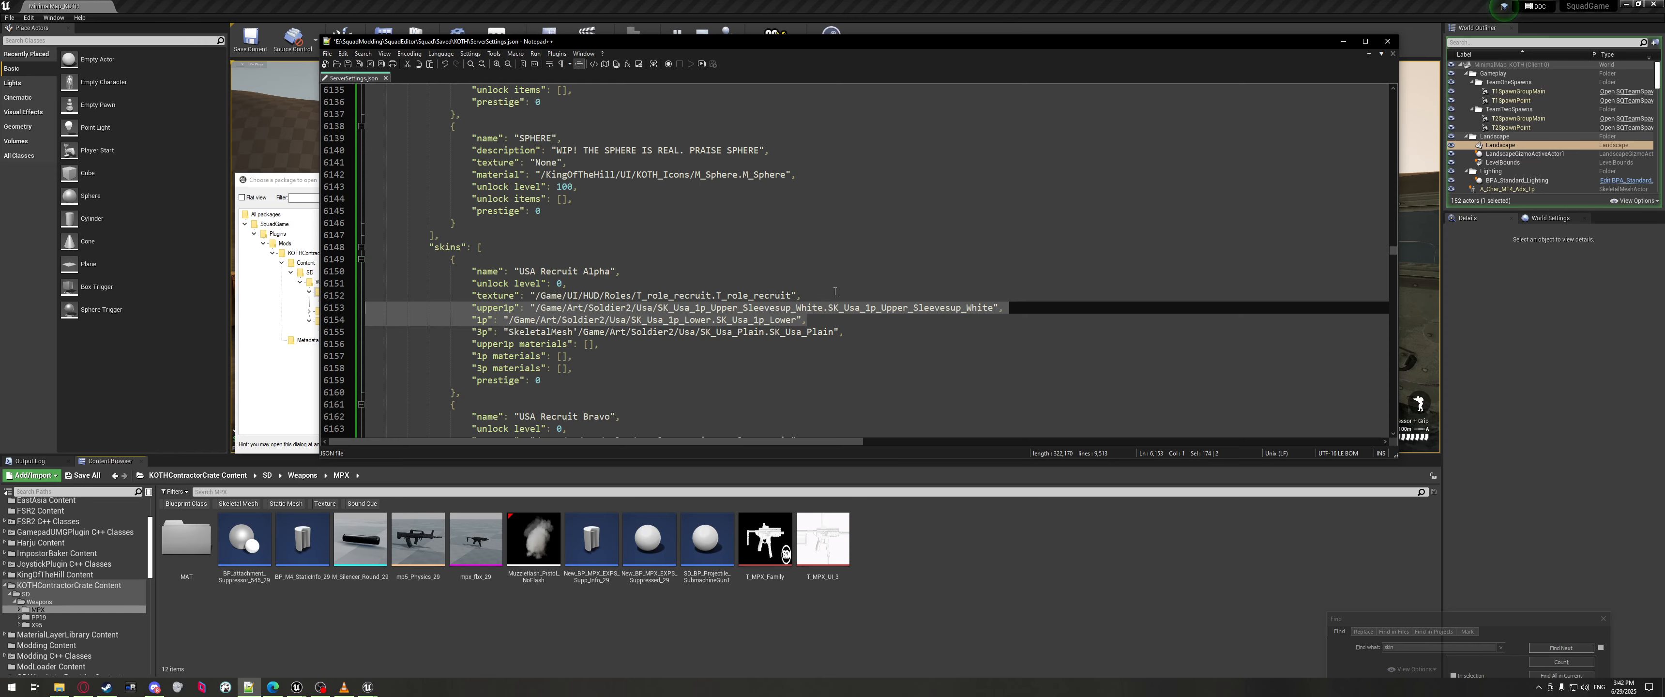
left_click(939, 307)
scroll(846, 272, "down", 2)
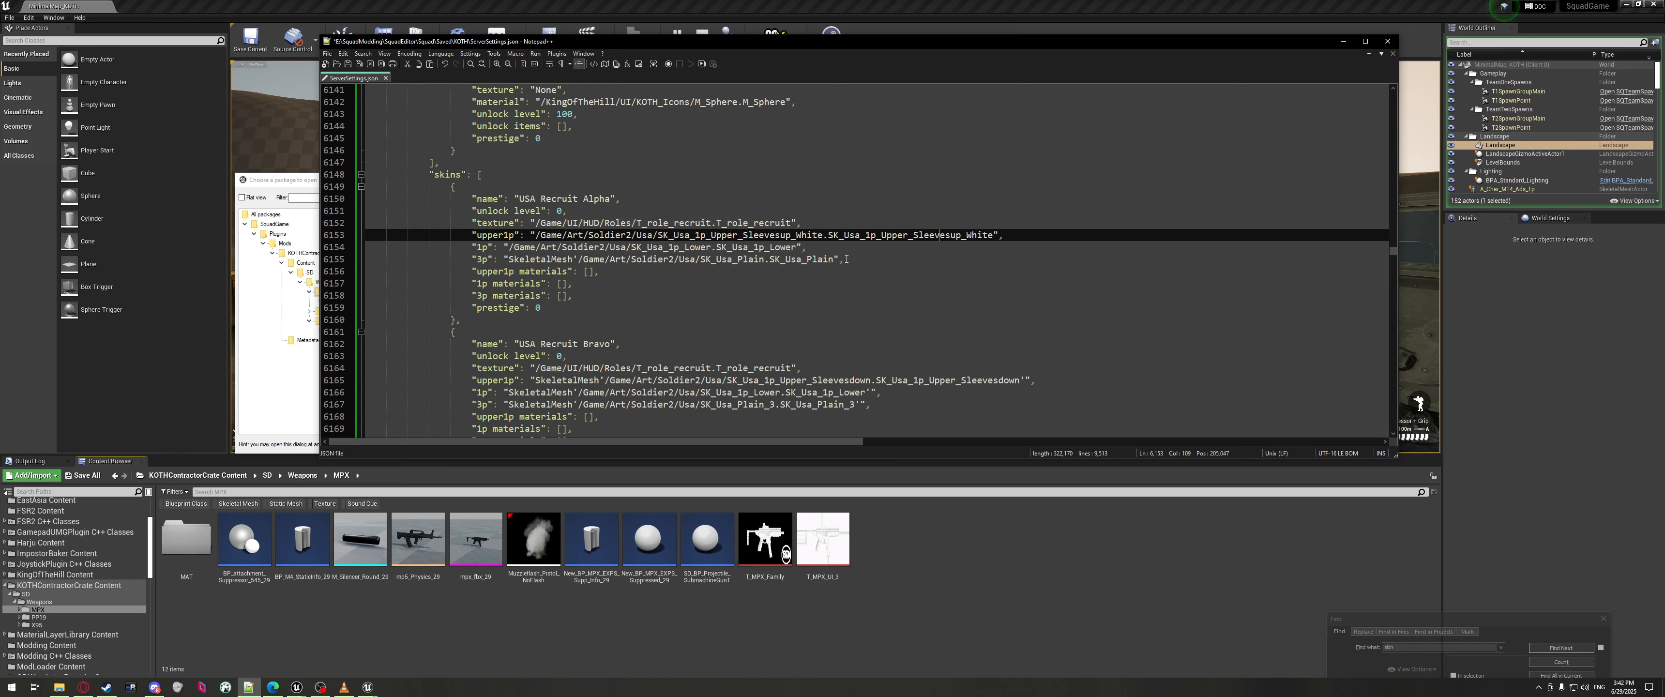
scroll(846, 259, "down", 19)
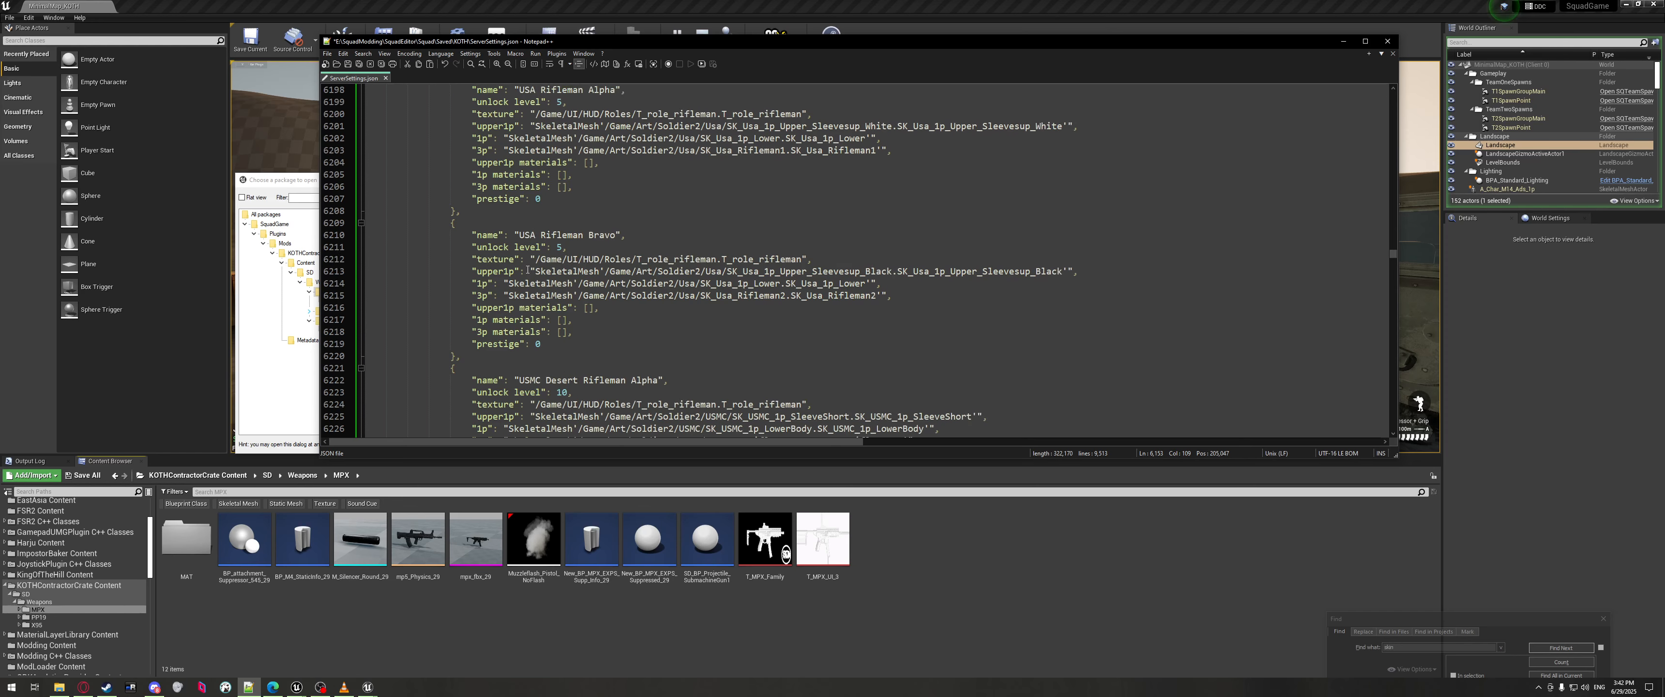
scroll(528, 270, "down", 20)
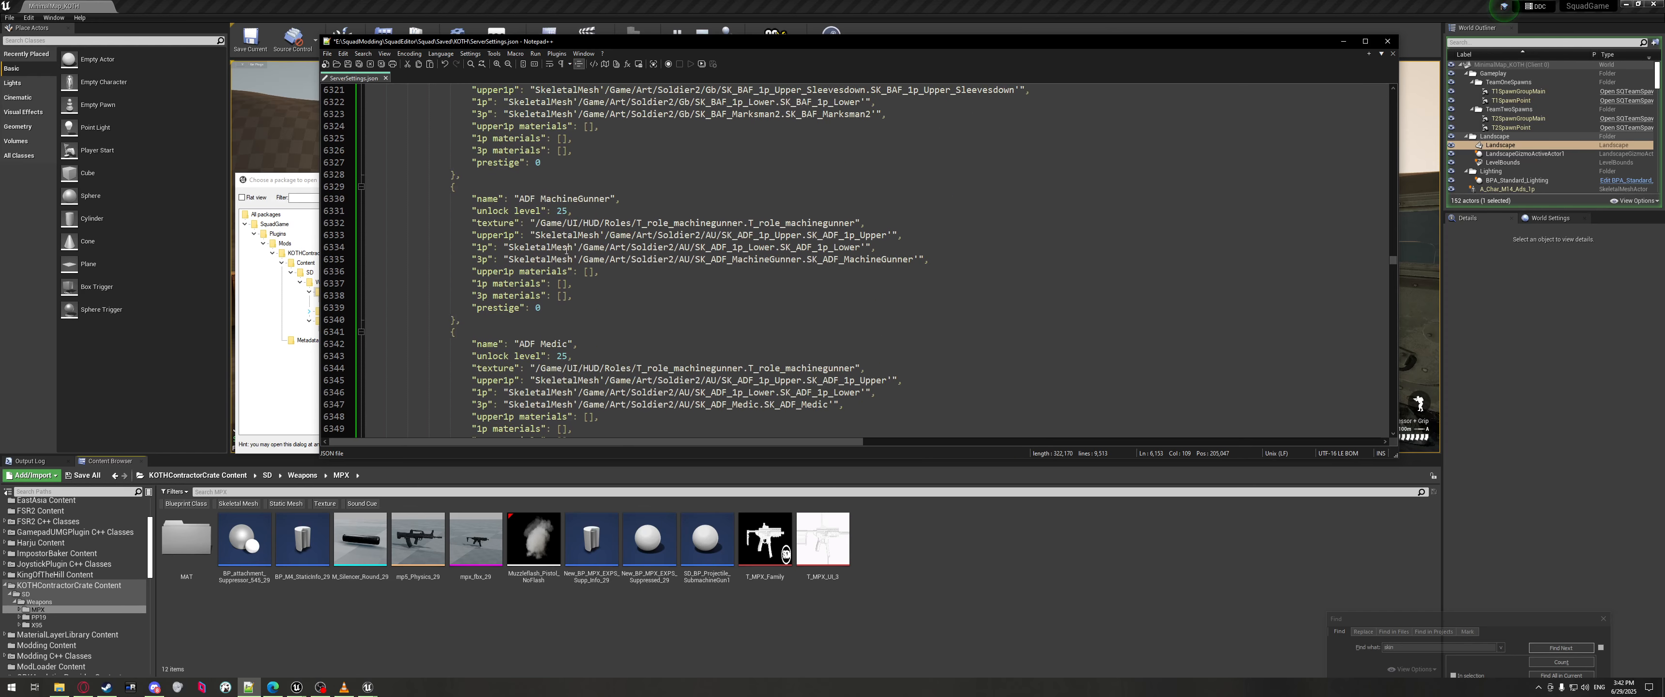
Search for 'vehicle' and step through the matches to reach the vehicles list.
left_click(1393, 647)
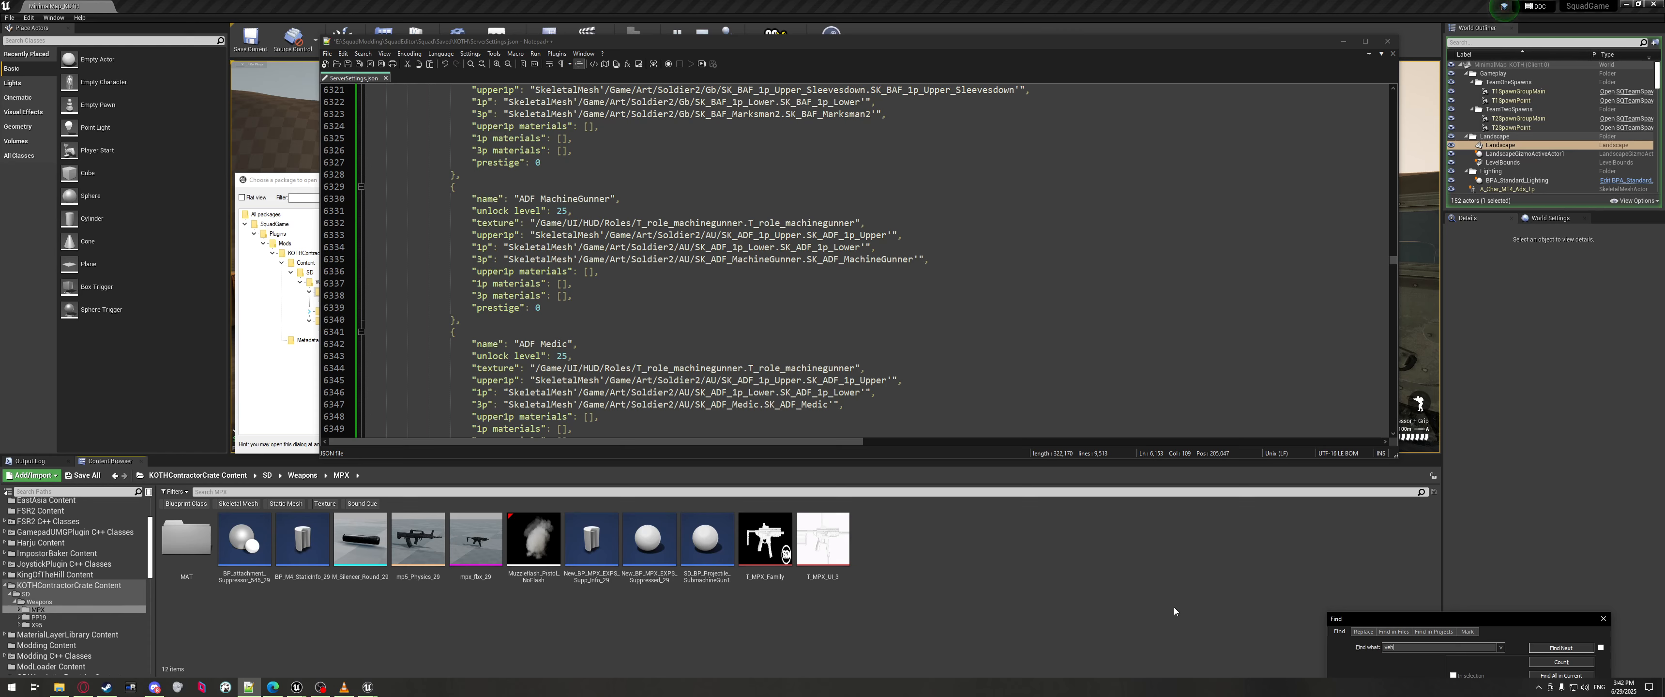
type("vehicle")
key("Return")
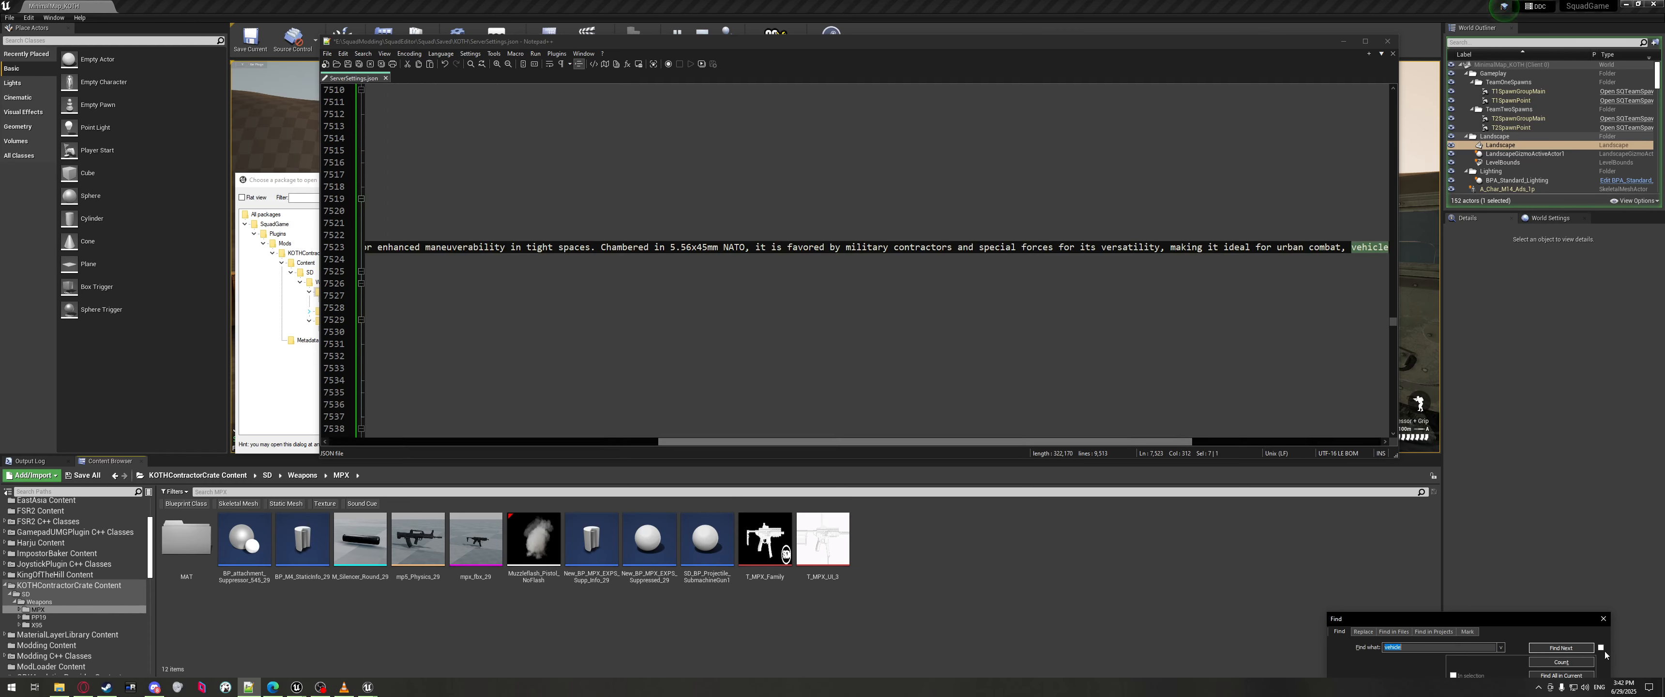
left_click(1567, 648)
left_click(1455, 647)
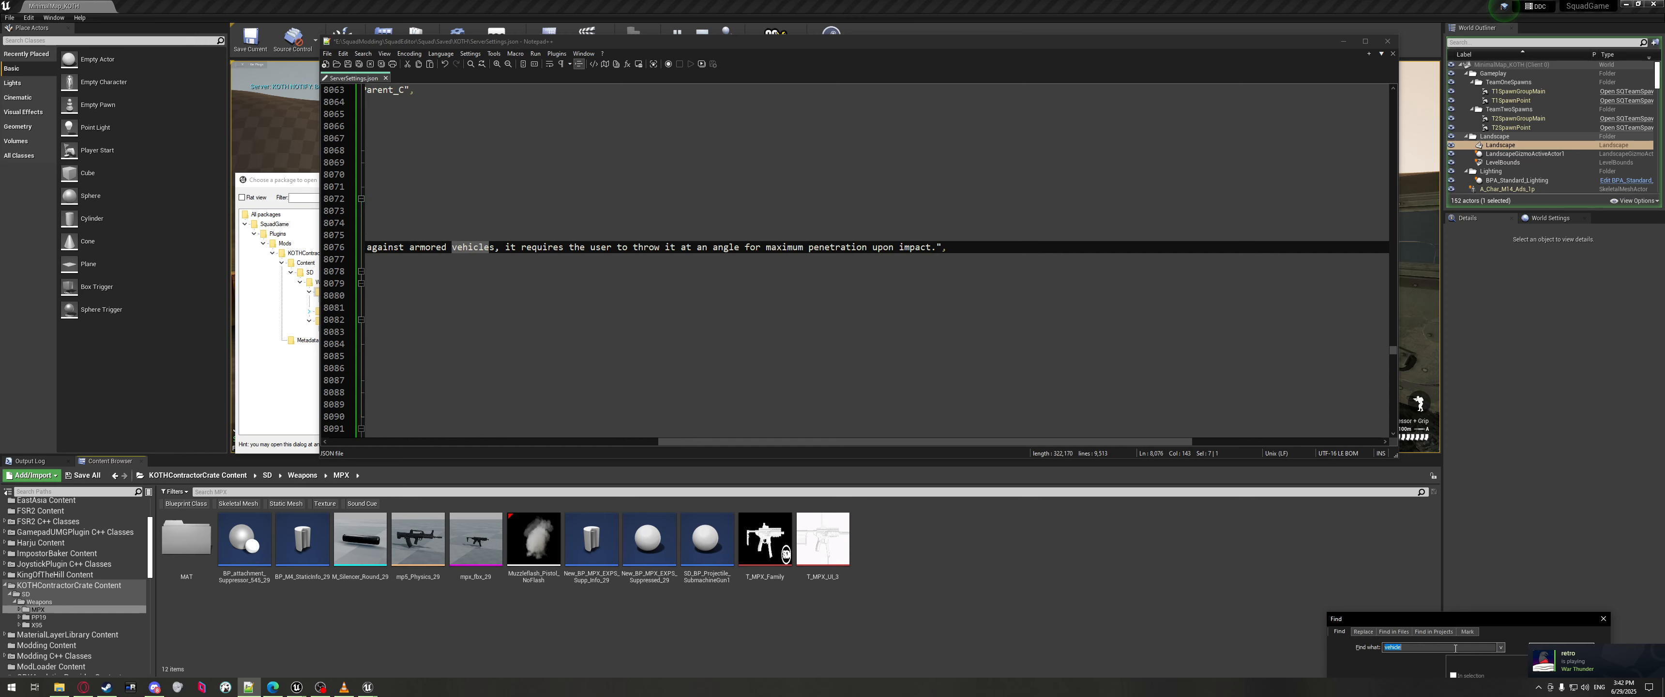
key("Return")
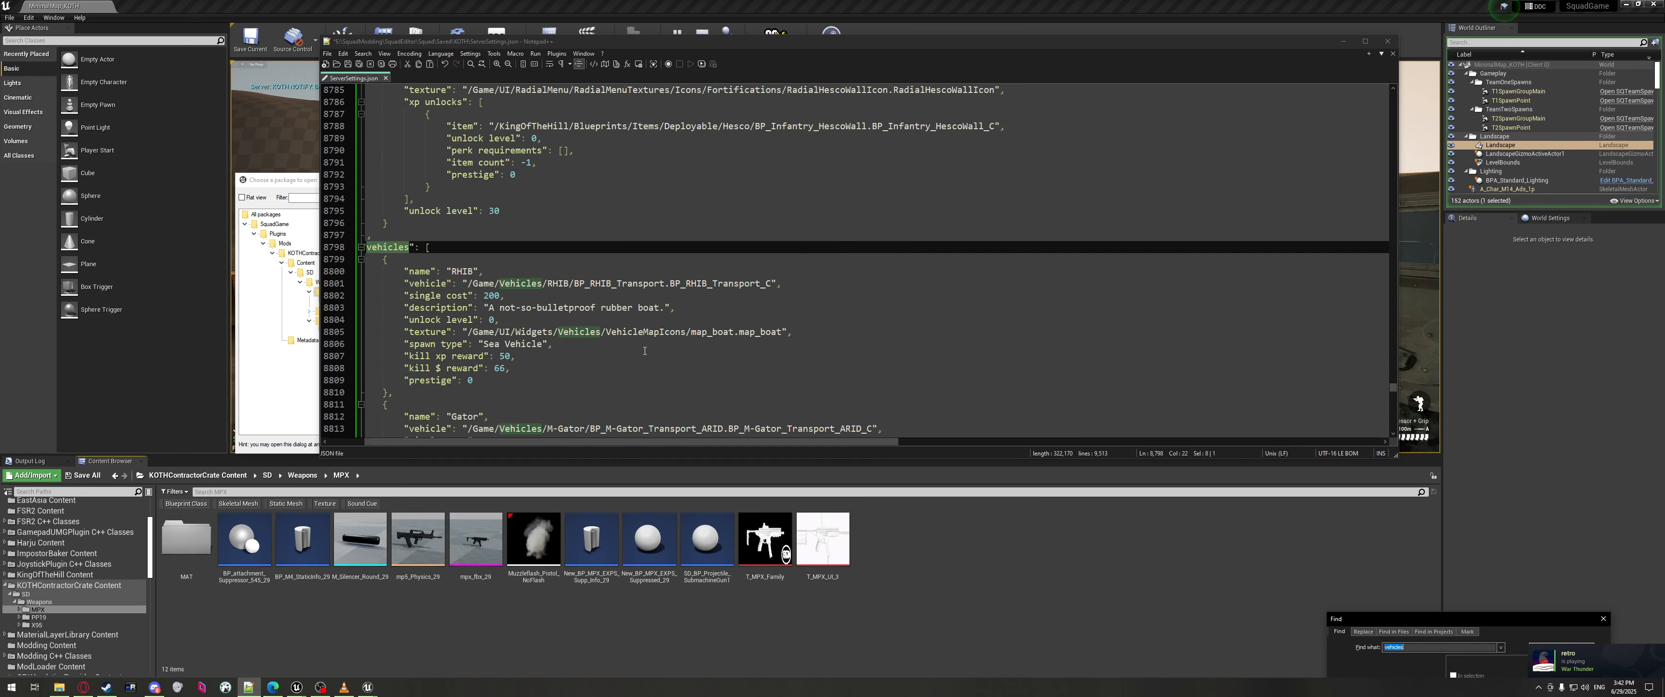
scroll(597, 297, "down", 8)
Inspect the ATV vehicle path and its _C suffix, then switch back to Unreal.
left_click(595, 295)
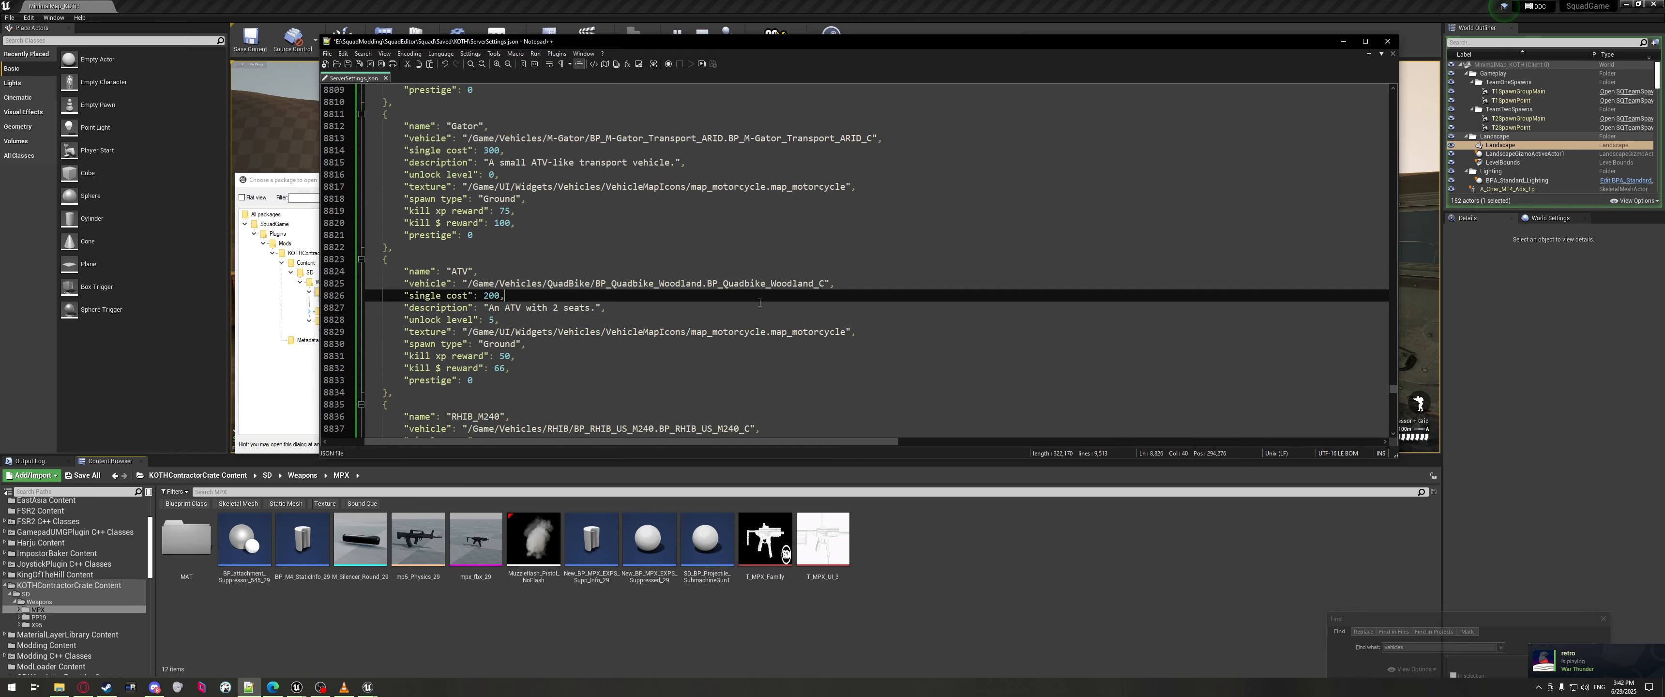
left_click_drag(822, 284, 815, 283)
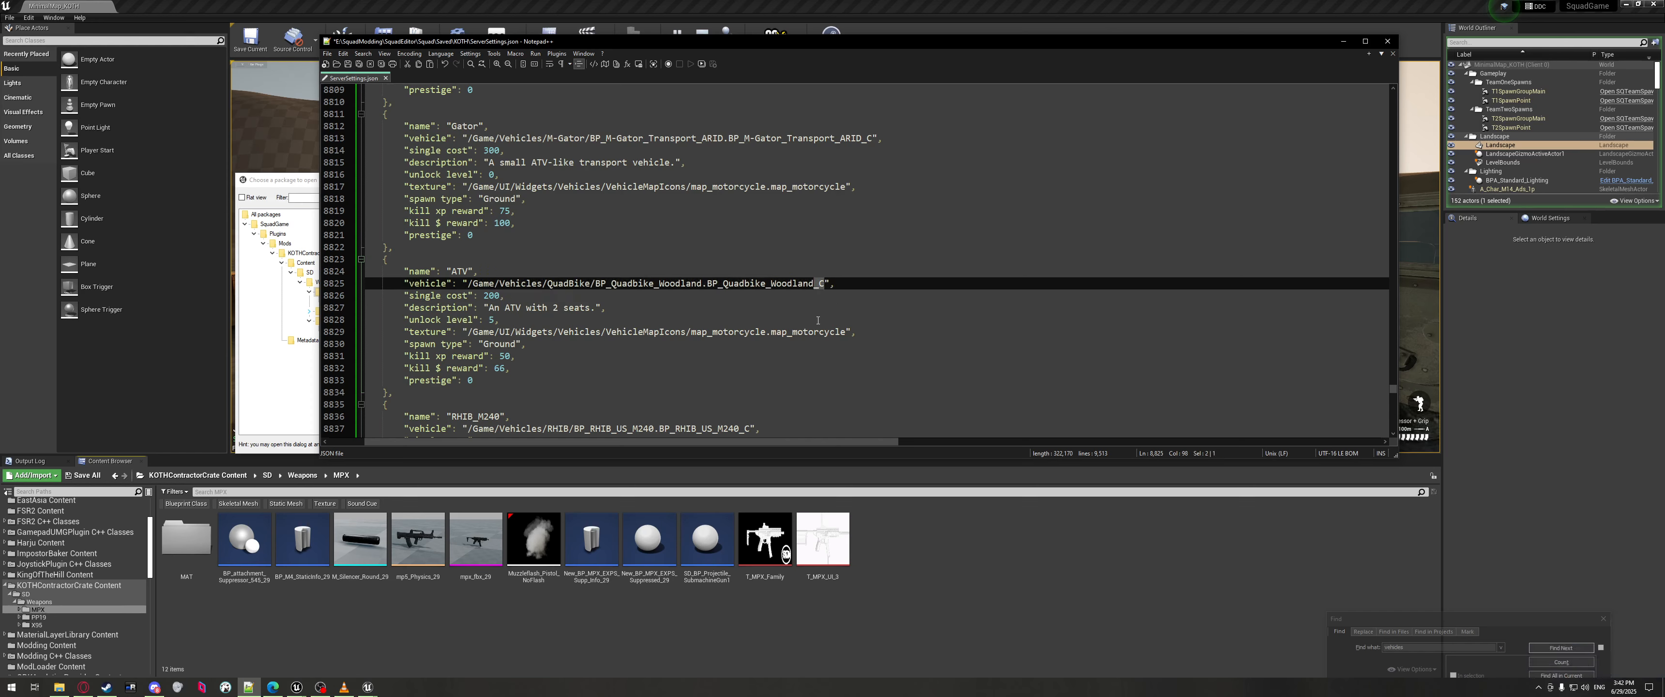
left_click_drag(401, 284, 892, 284)
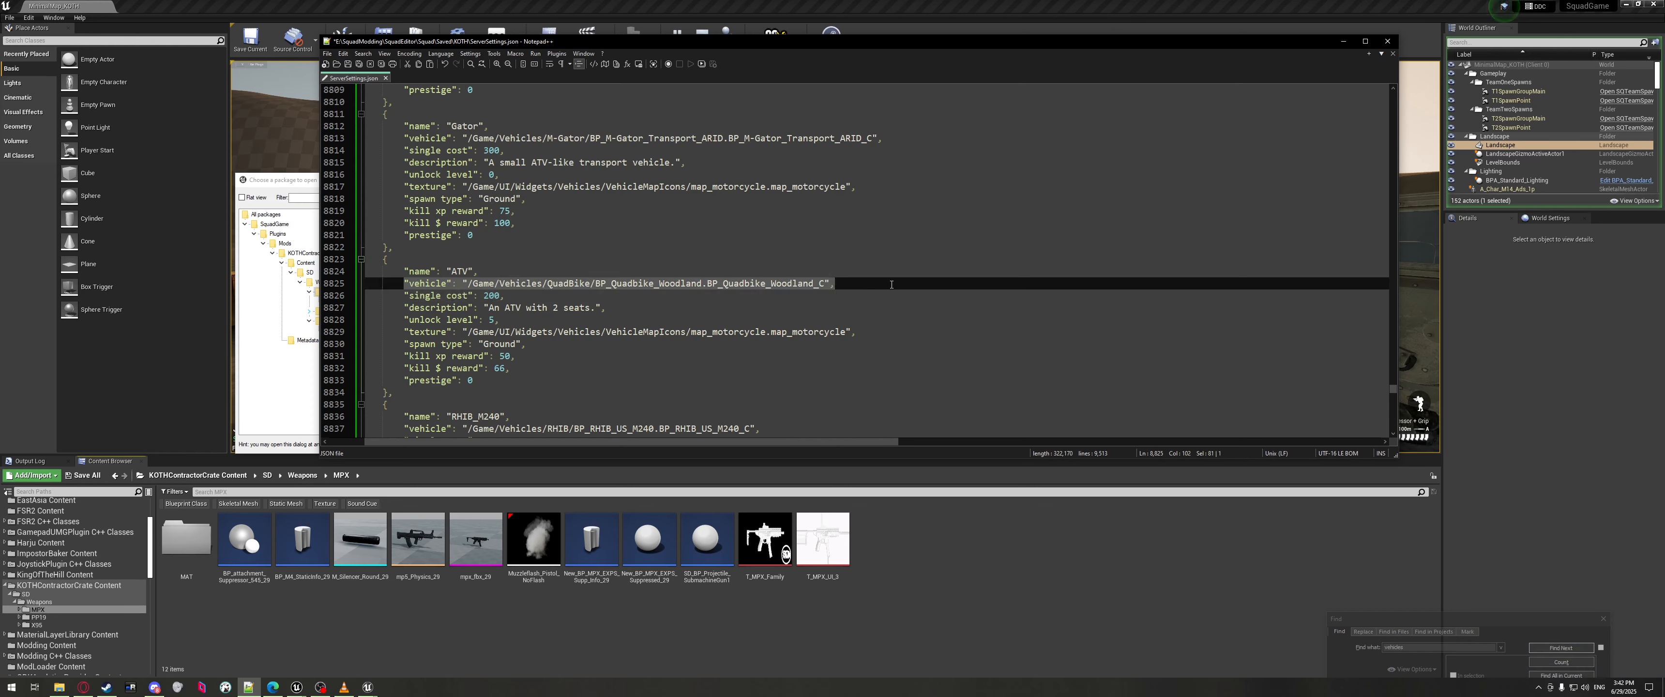
left_click(620, 295)
scroll(492, 283, "down", 7)
scroll(492, 284, "down", 20)
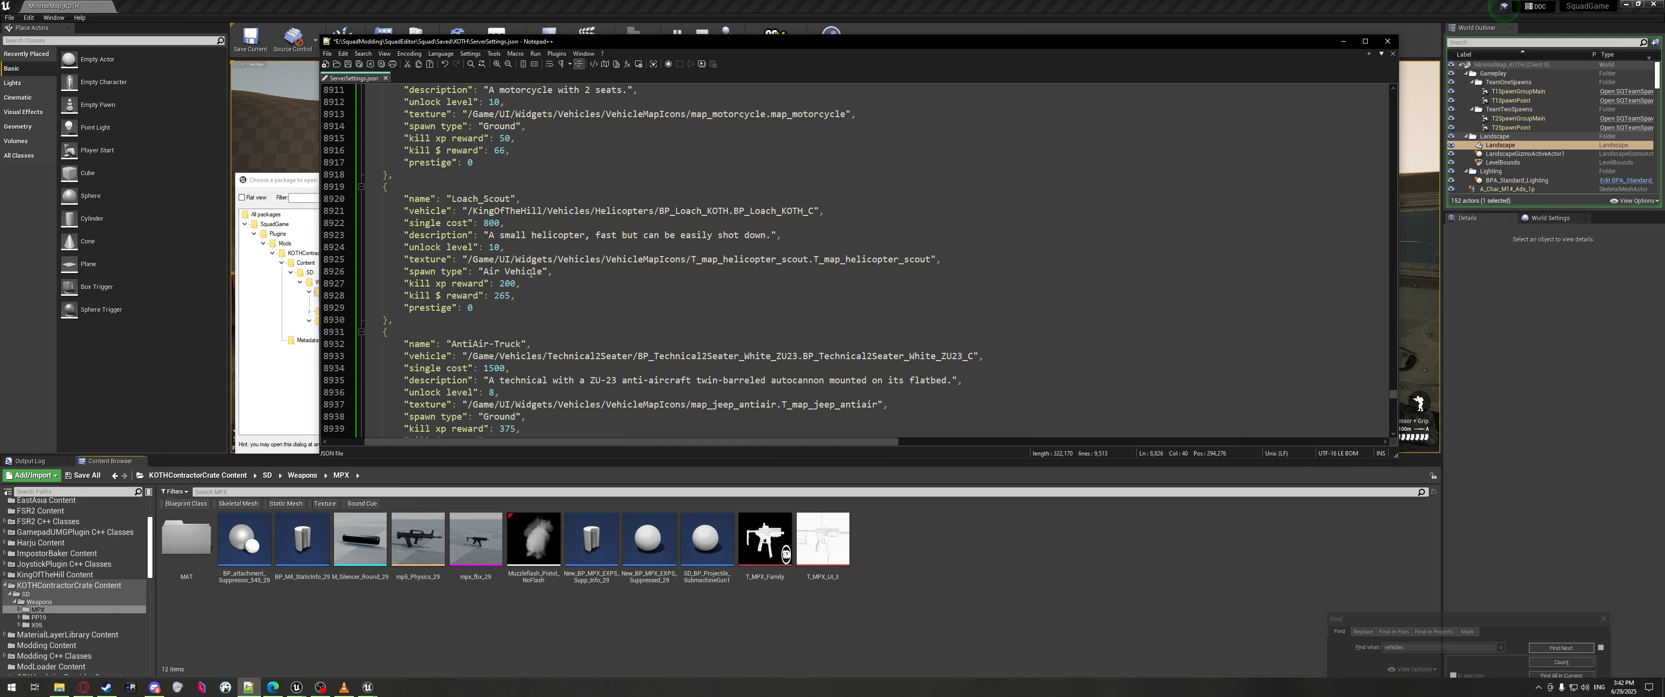
key("alt+Tab")
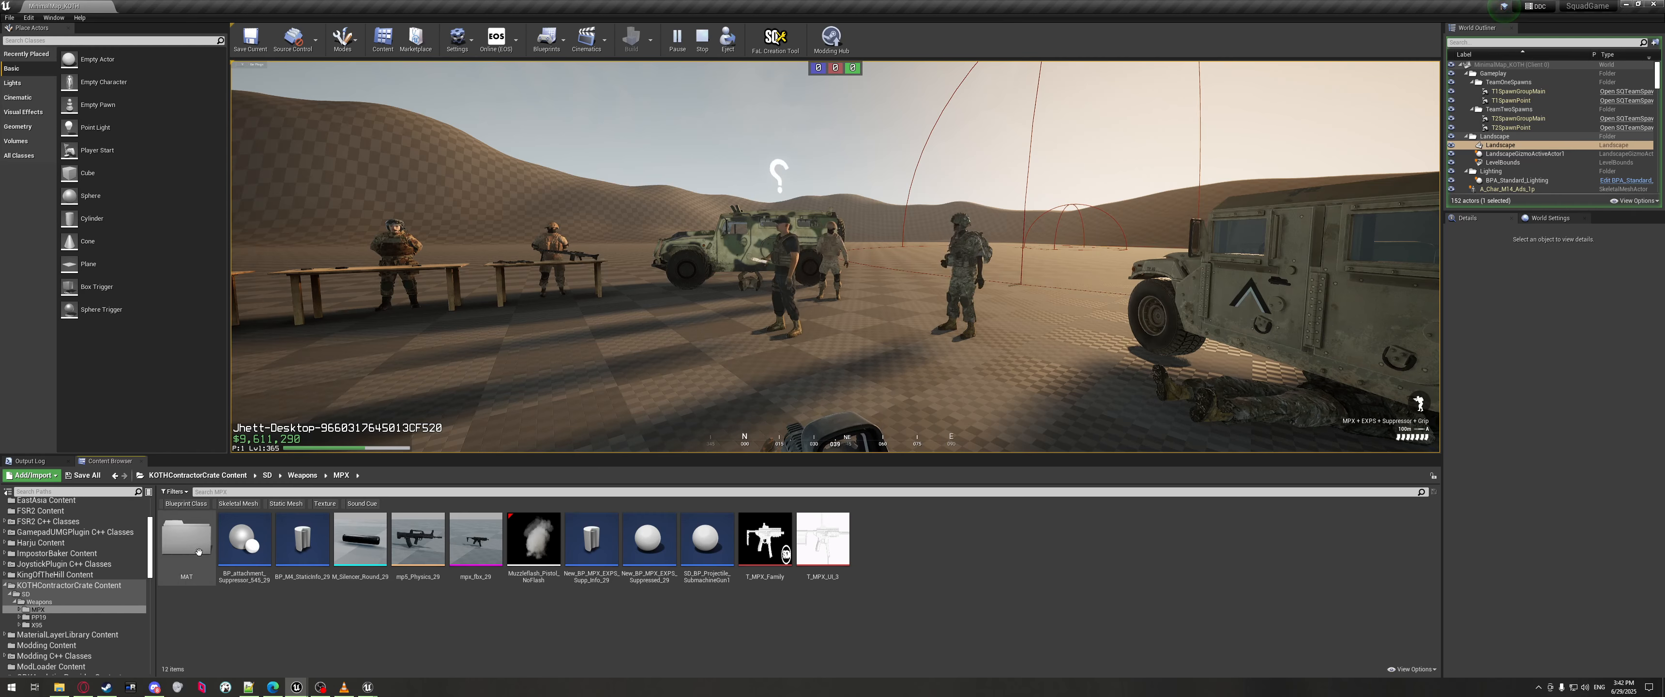
scroll(71, 556, "up", 3)
Browse from the top-level Content folder into Vehicles, then into the LUVW folder.
left_click(31, 503)
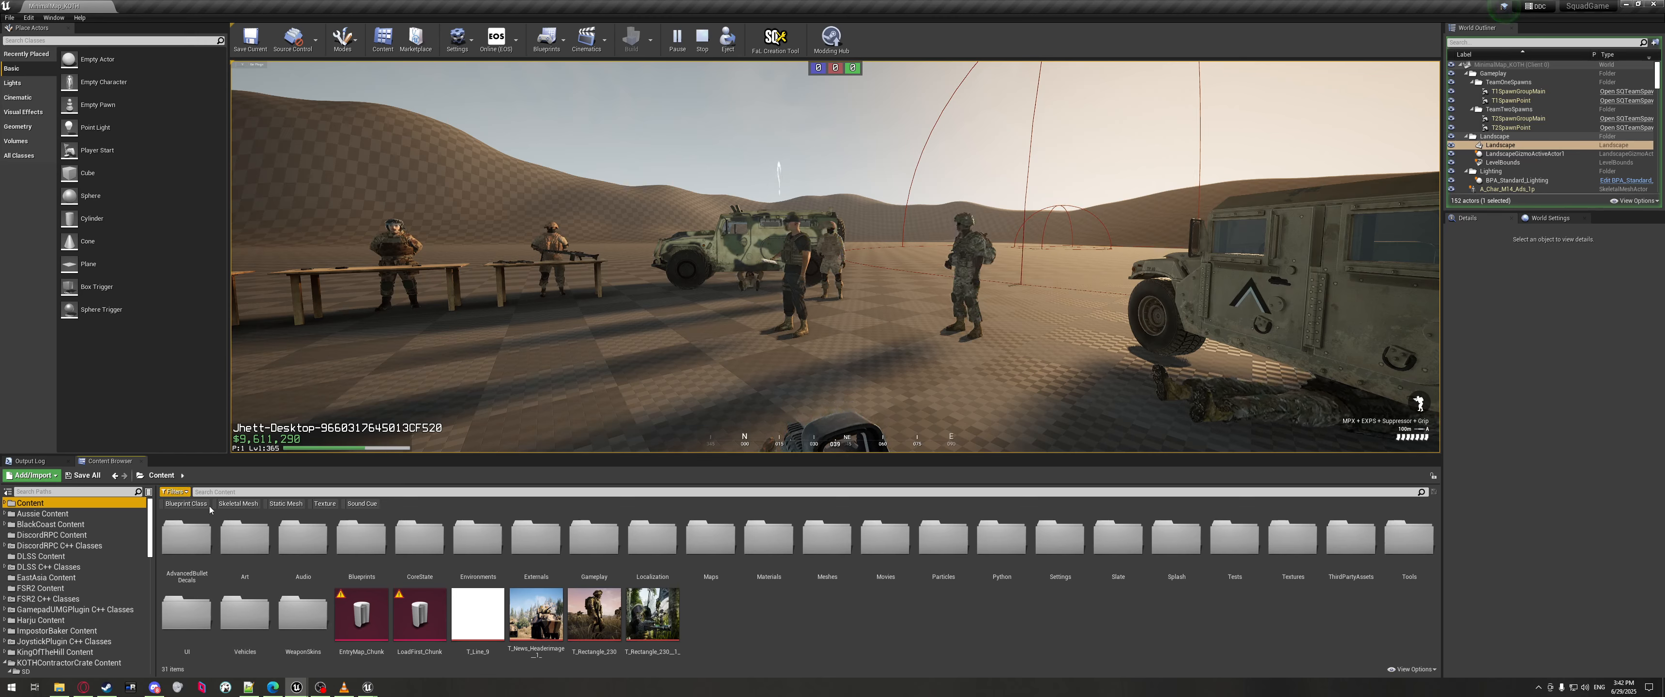
double_click(244, 611)
scroll(904, 608, "down", 3)
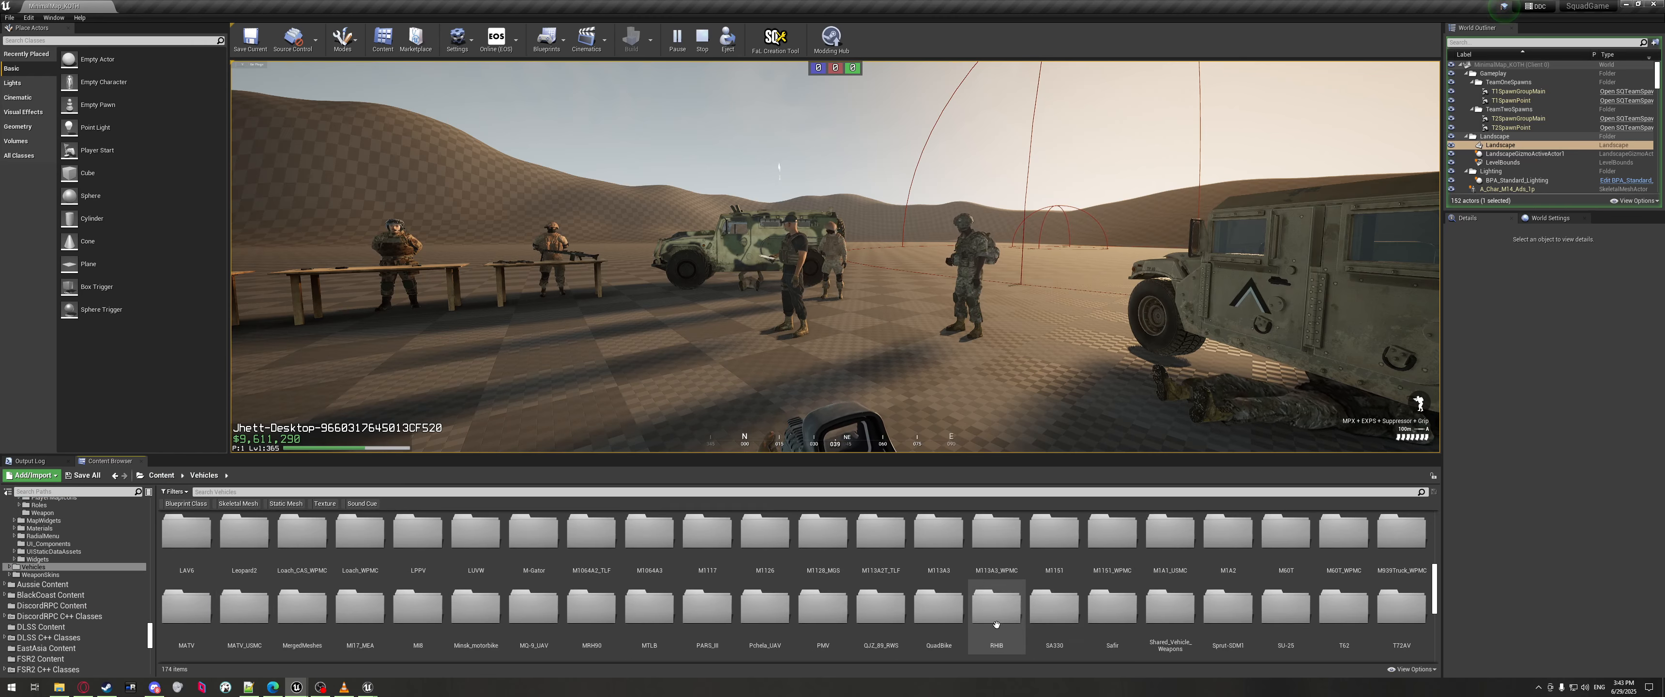
left_click(938, 540)
scroll(582, 549, "up", 1)
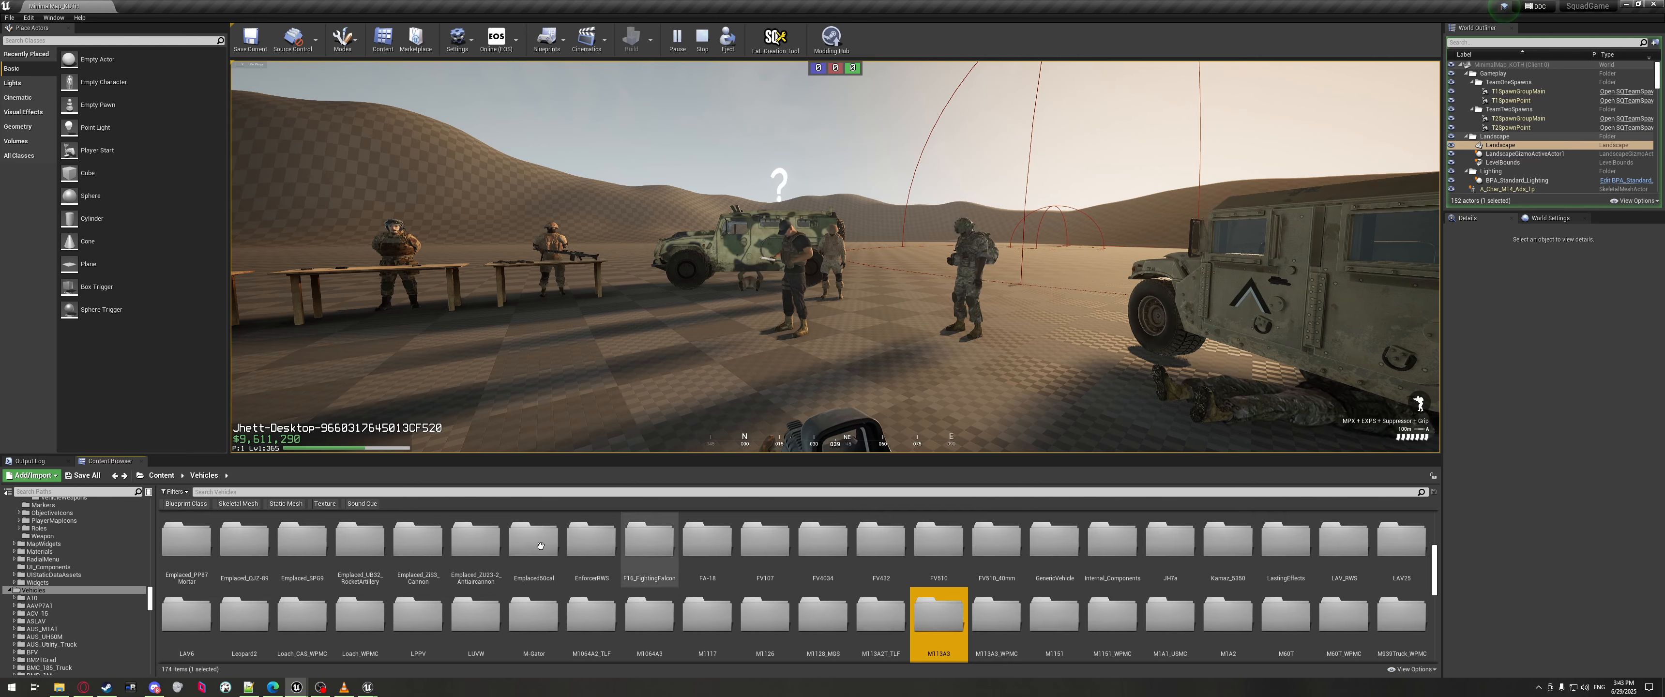
double_click(476, 611)
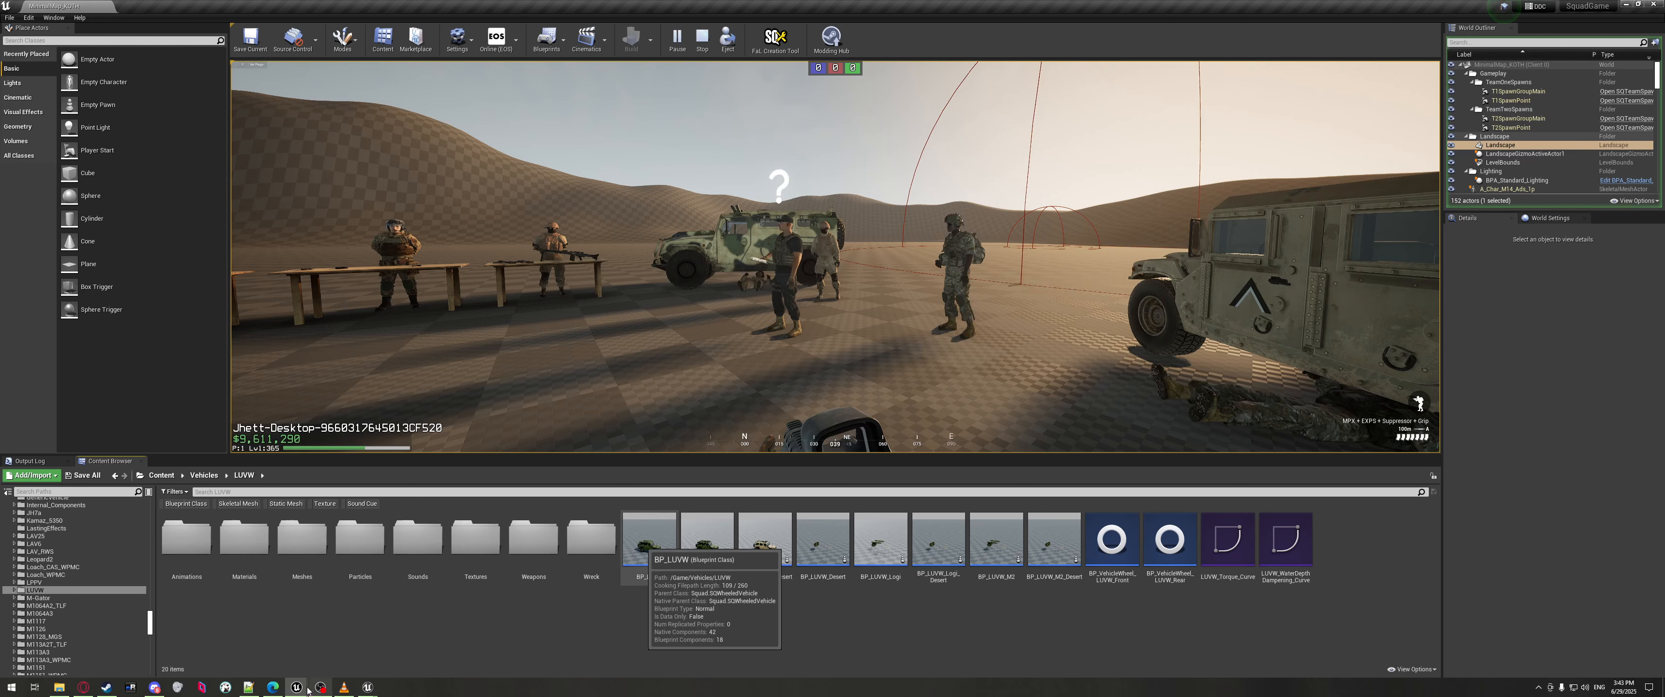
In the settings file, select and review the Technical Mortar vehicle entry.
left_click(249, 686)
scroll(505, 330, "down", 2)
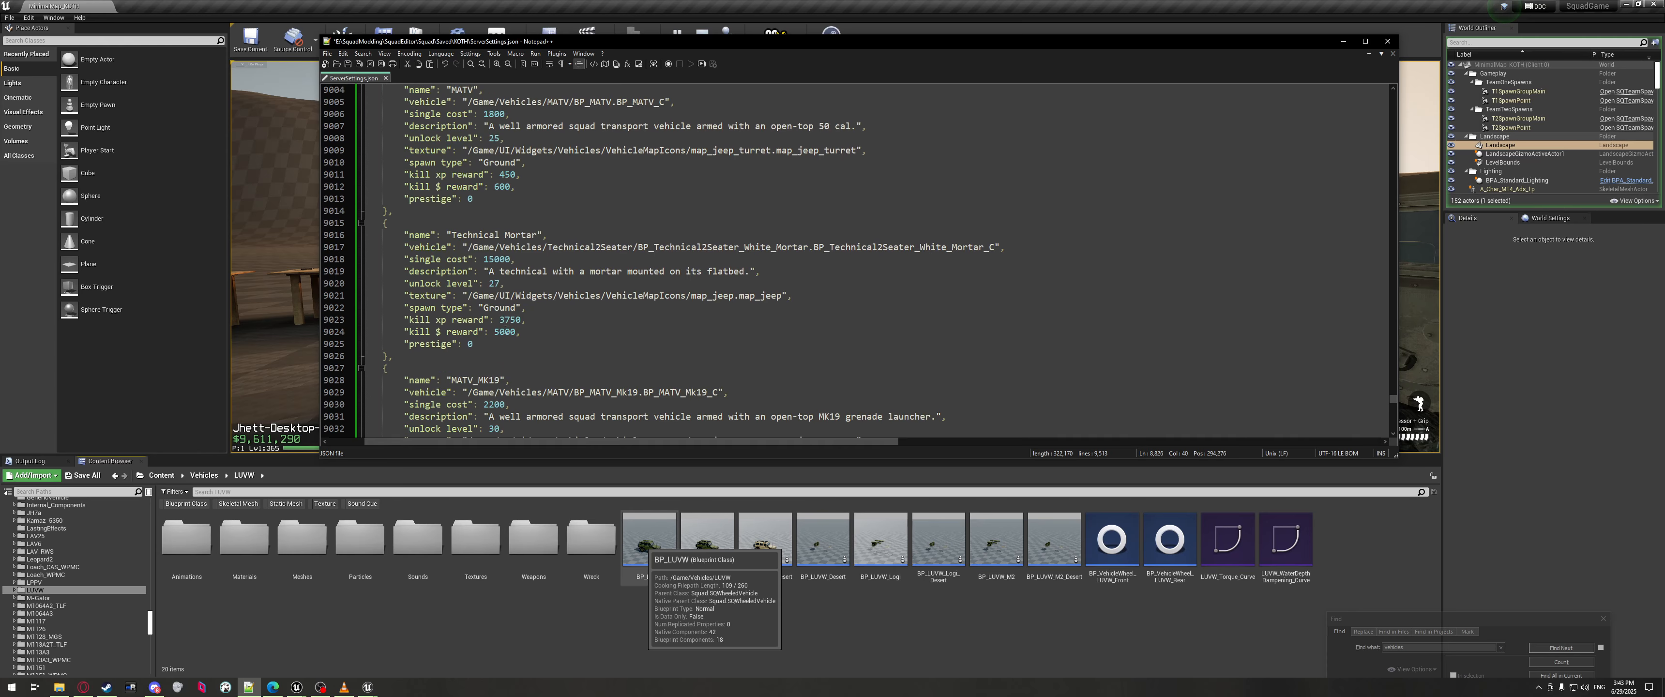
left_click_drag(426, 356, 304, 222)
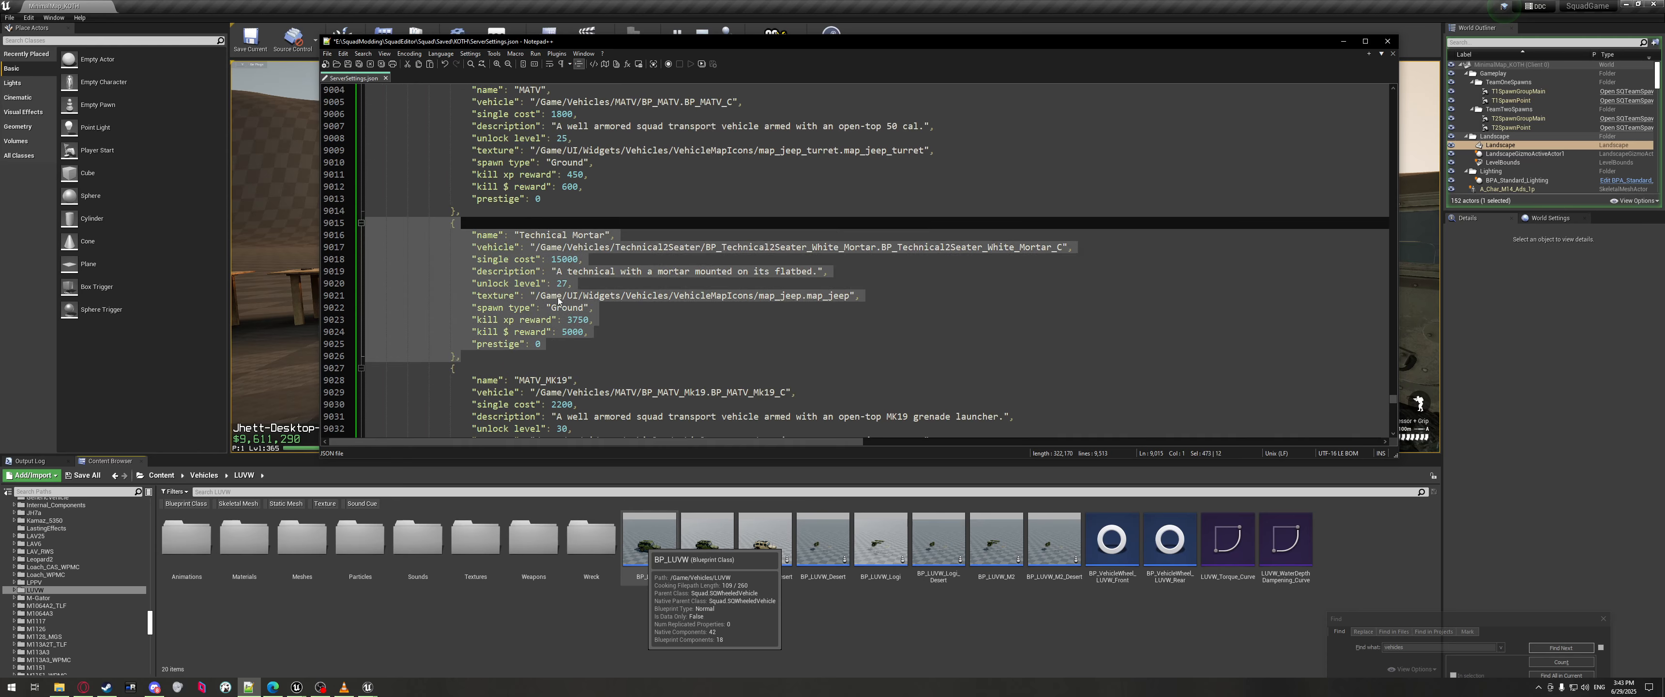
scroll(559, 301, "down", 20)
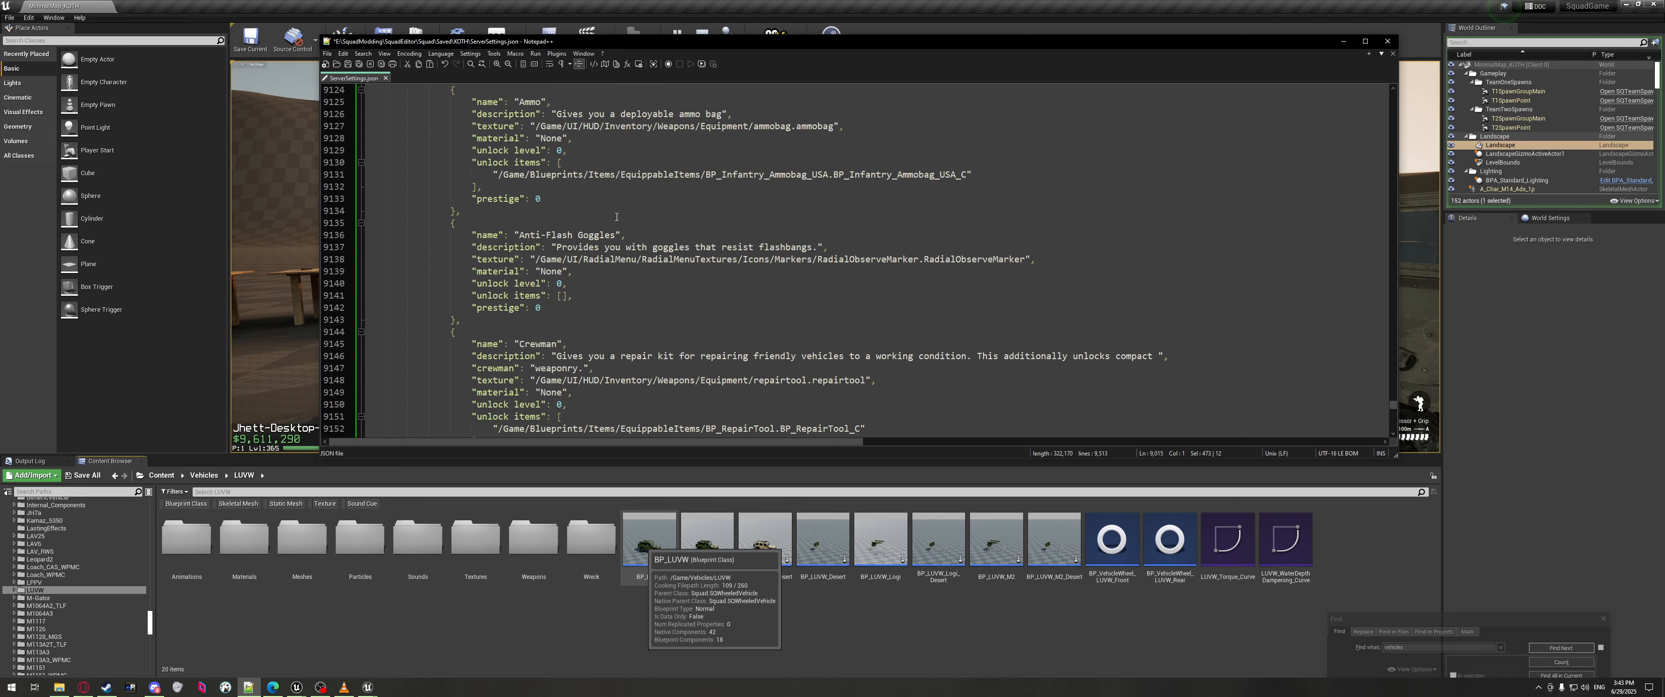
scroll(617, 216, "down", 20)
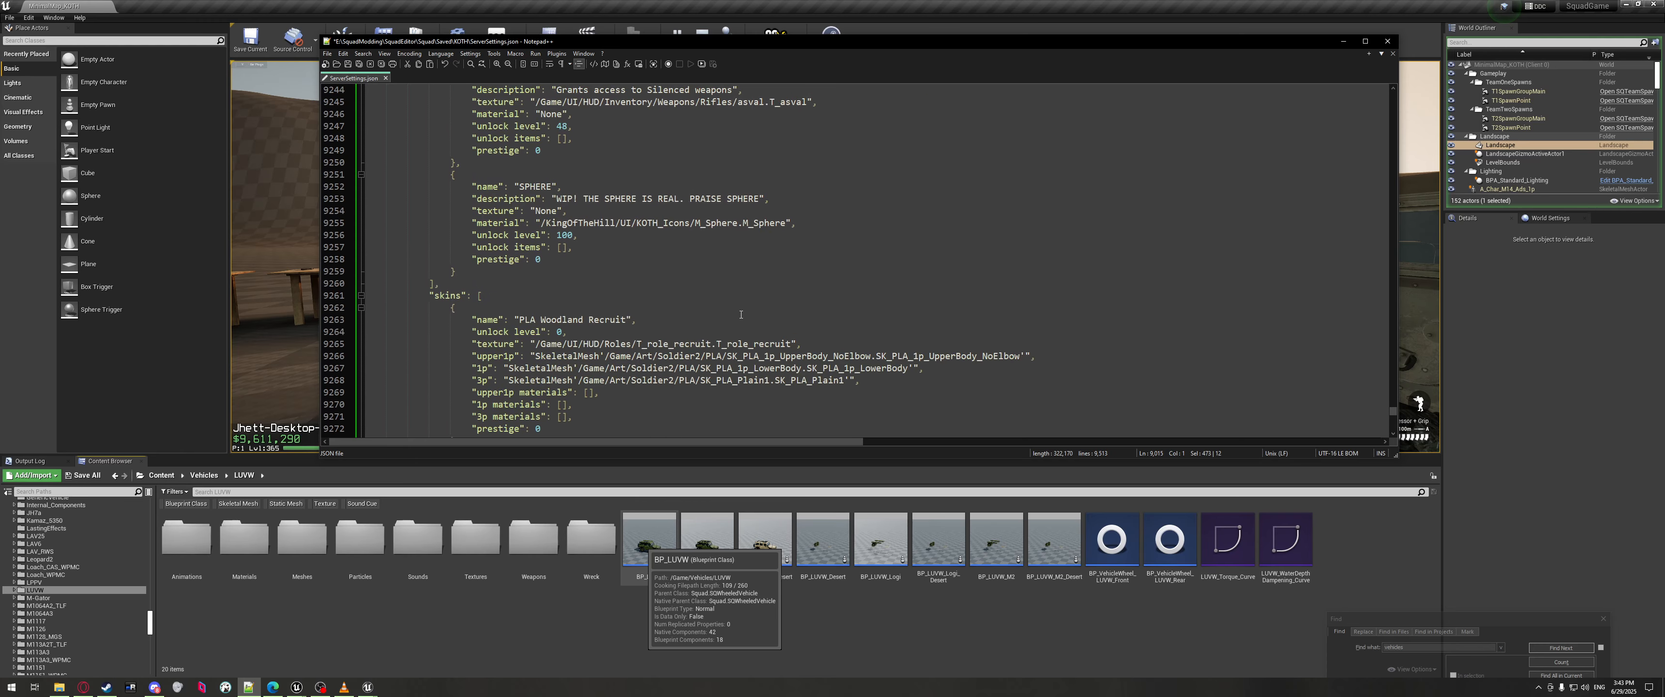
scroll(740, 314, "up", 8)
left_click_drag(1393, 408, 1393, 341)
Search for 'skin' to reach the PLA Woodland Recruit entry, then return to Unreal.
left_click(1399, 648)
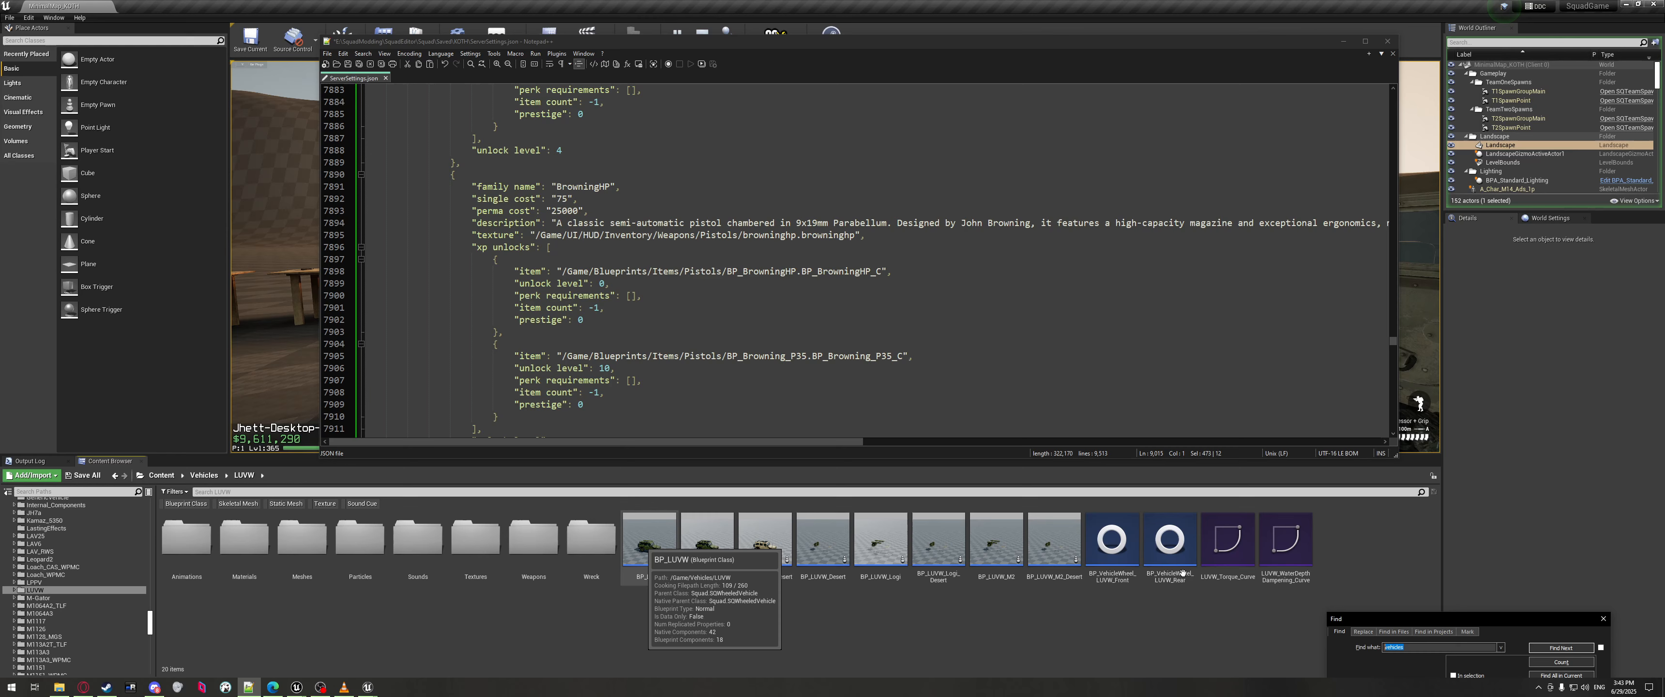
type("skin")
key("Return")
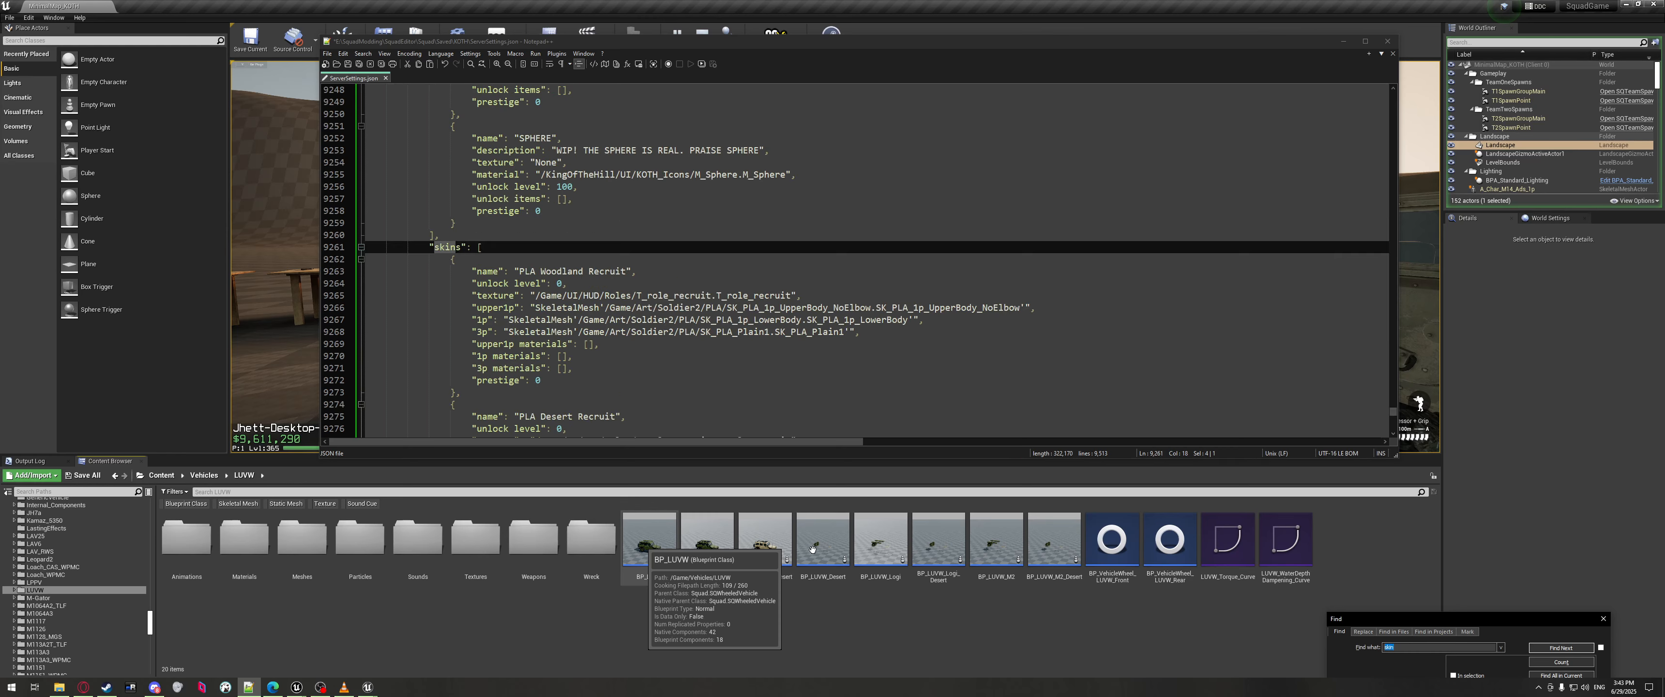
left_click(649, 539)
left_click(648, 308)
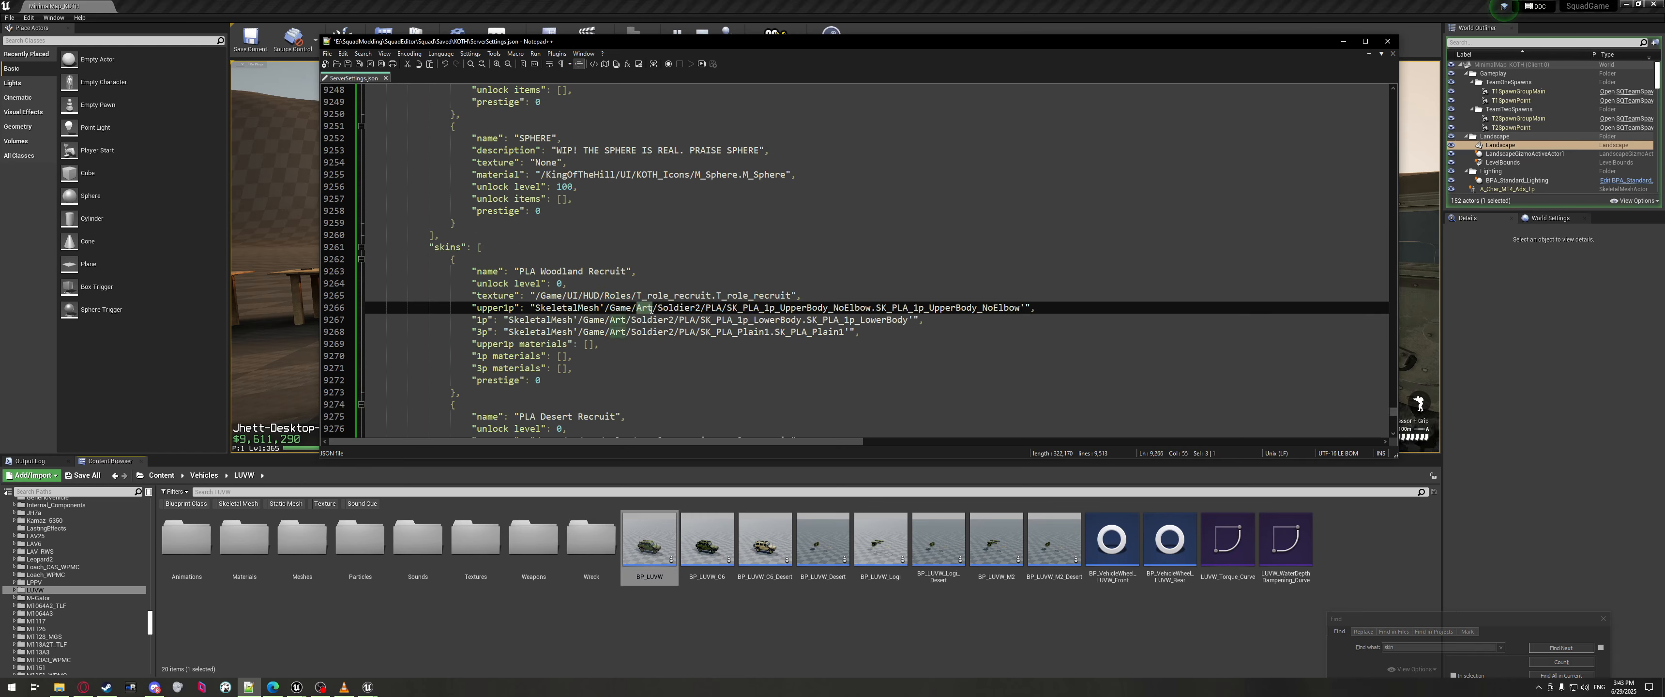
left_click(170, 479)
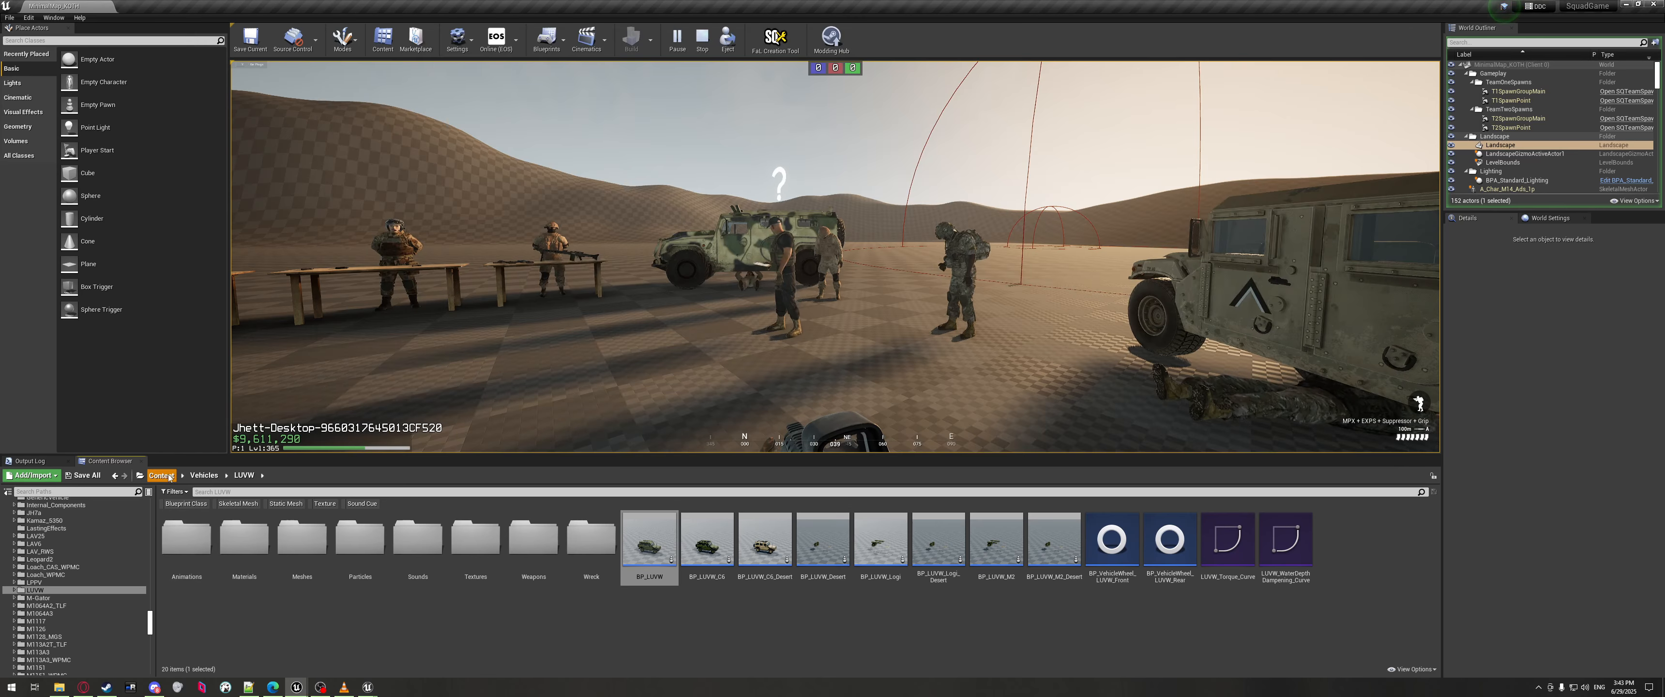
Navigate the Content Browser from Content into Art > Soldier2 > TLF.
left_click(162, 476)
double_click(257, 557)
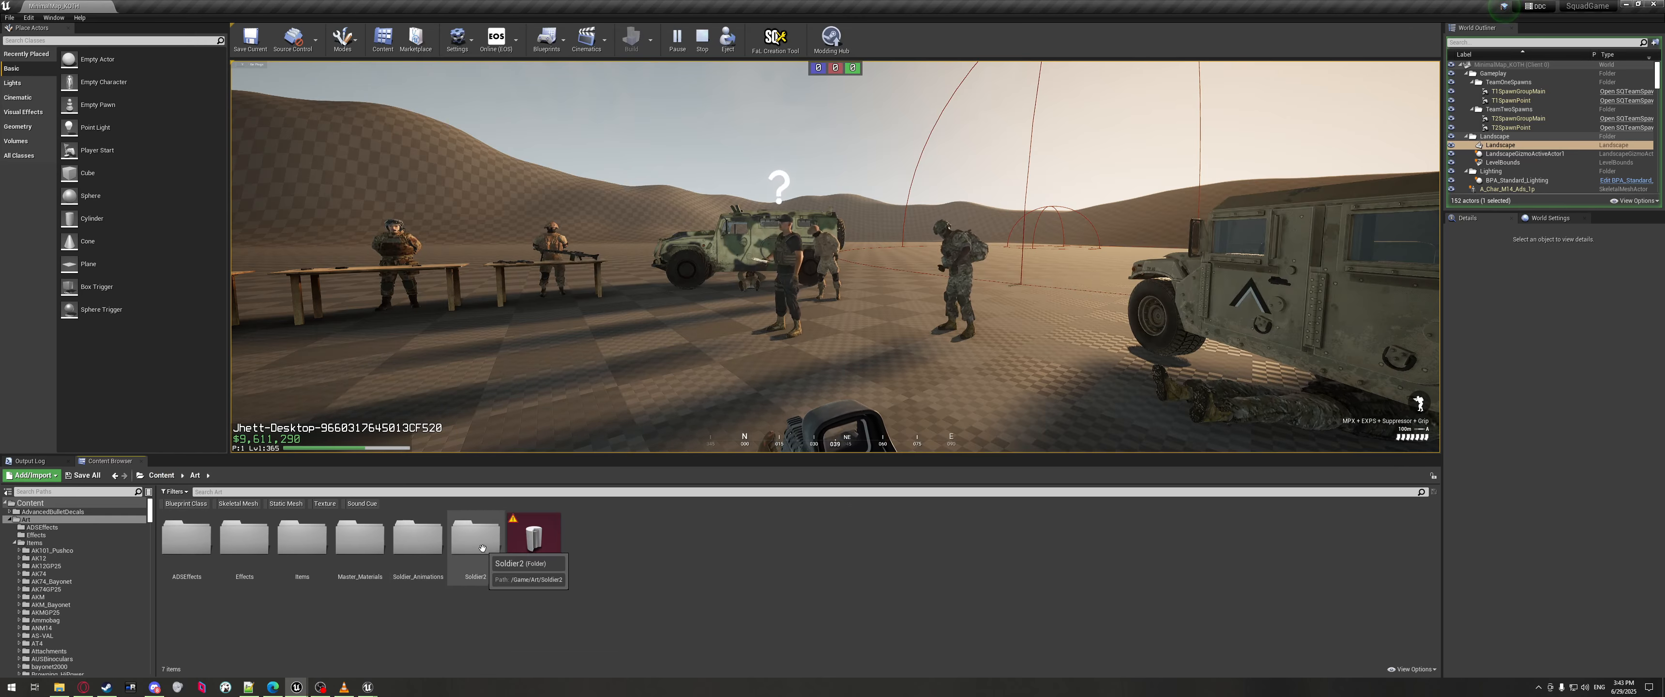
double_click(426, 556)
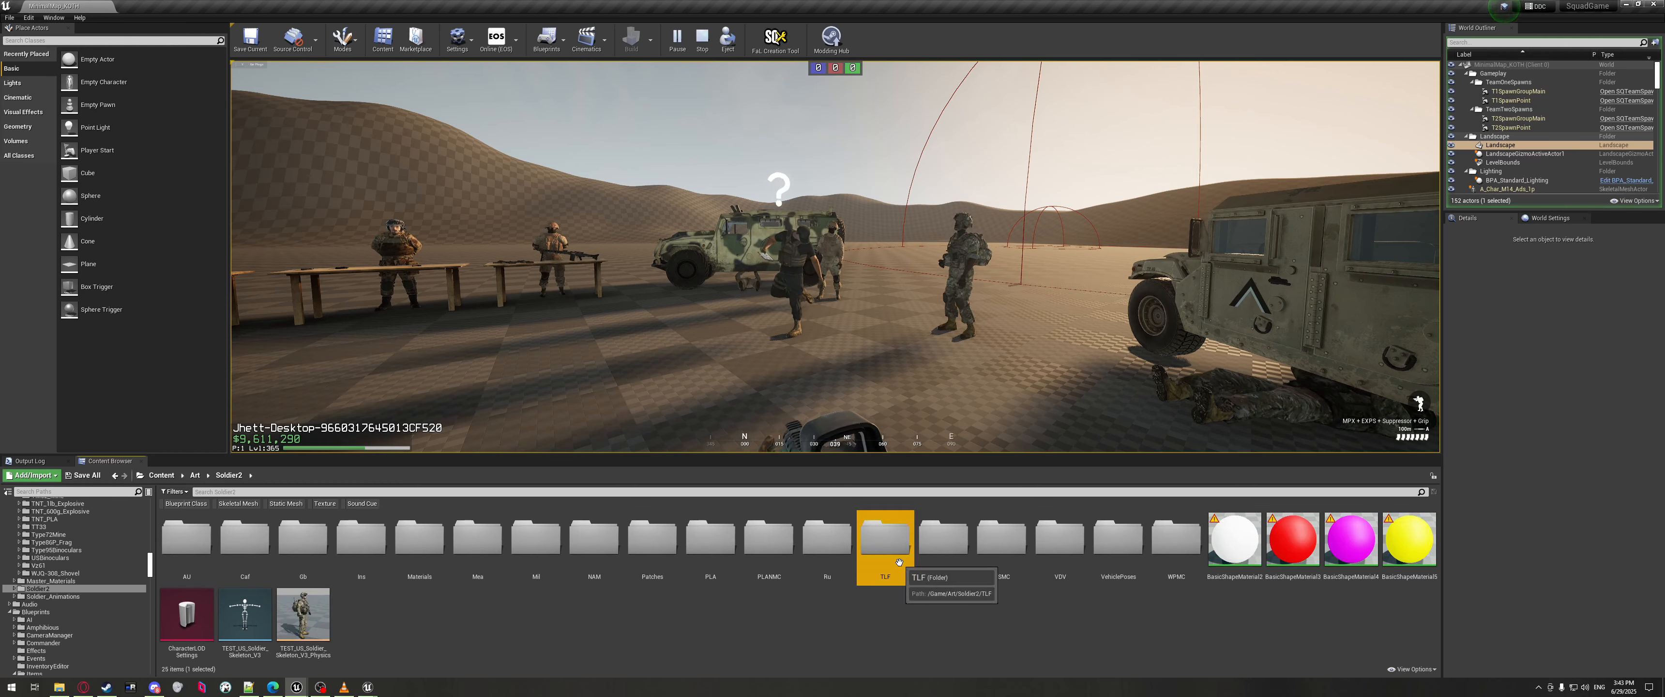
double_click(884, 546)
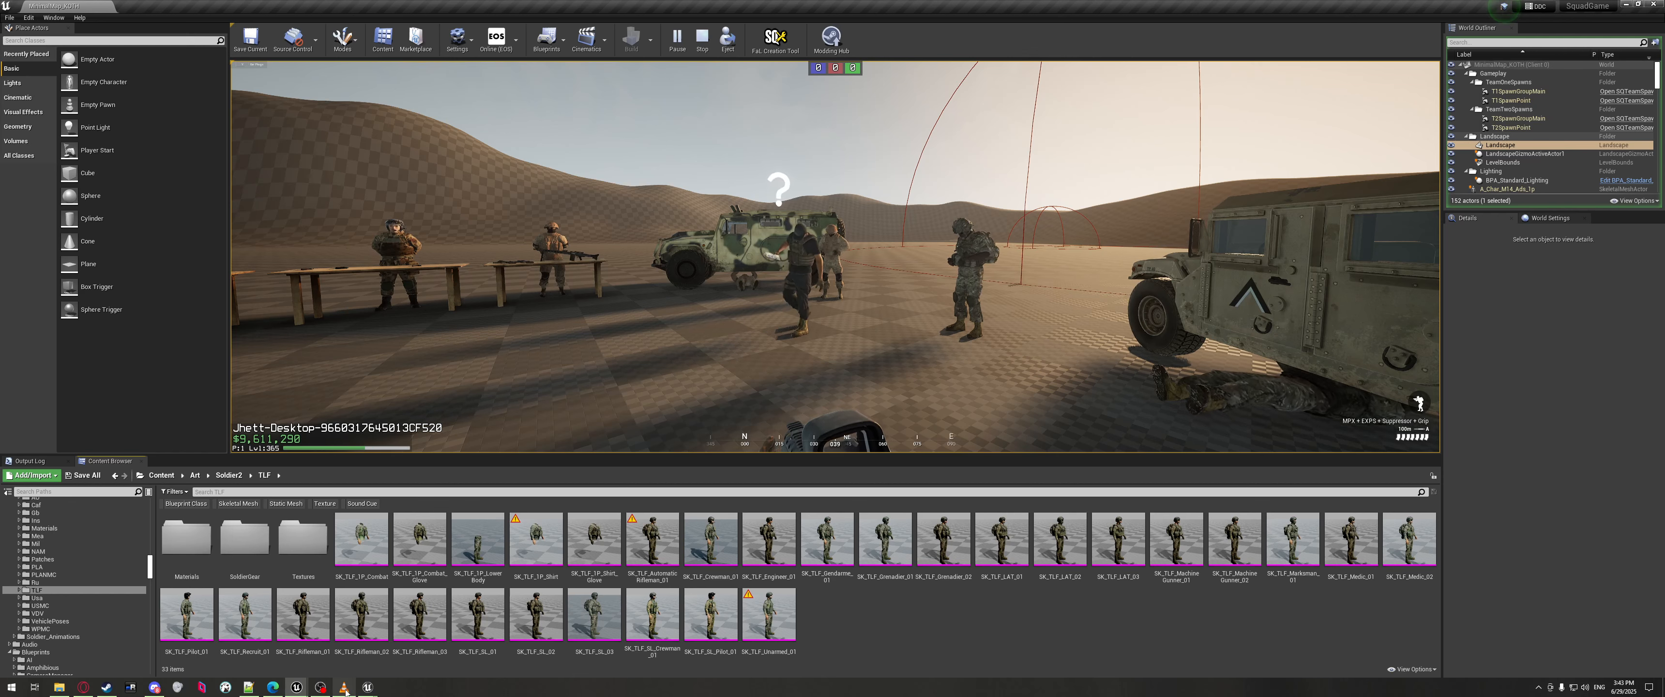
Place the caret in the PLA Woodland Recruit skin's empty upper1p materials list.
left_click(249, 686)
scroll(559, 169, "down", 3)
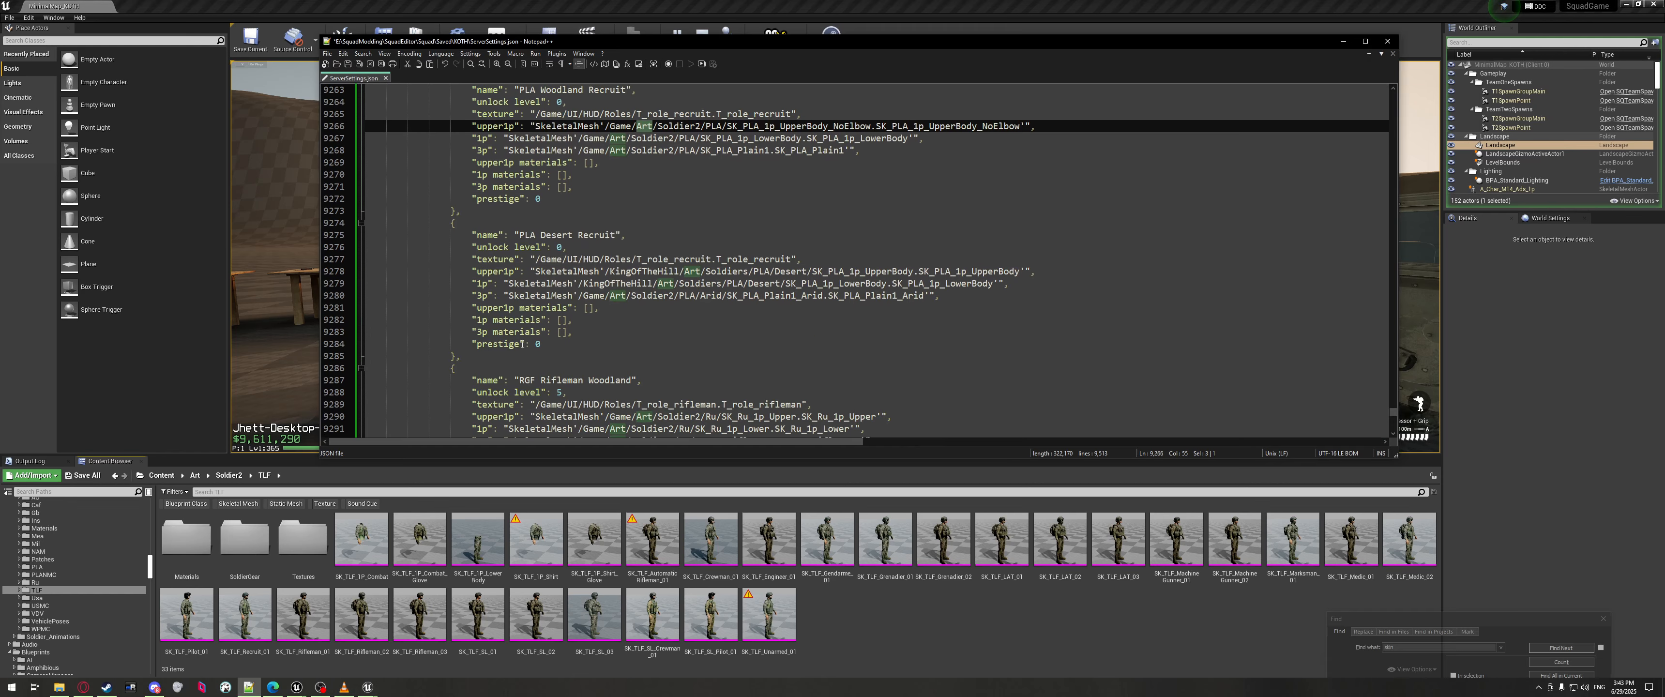
left_click(555, 181)
scroll(559, 187, "up", 4)
left_click(571, 320)
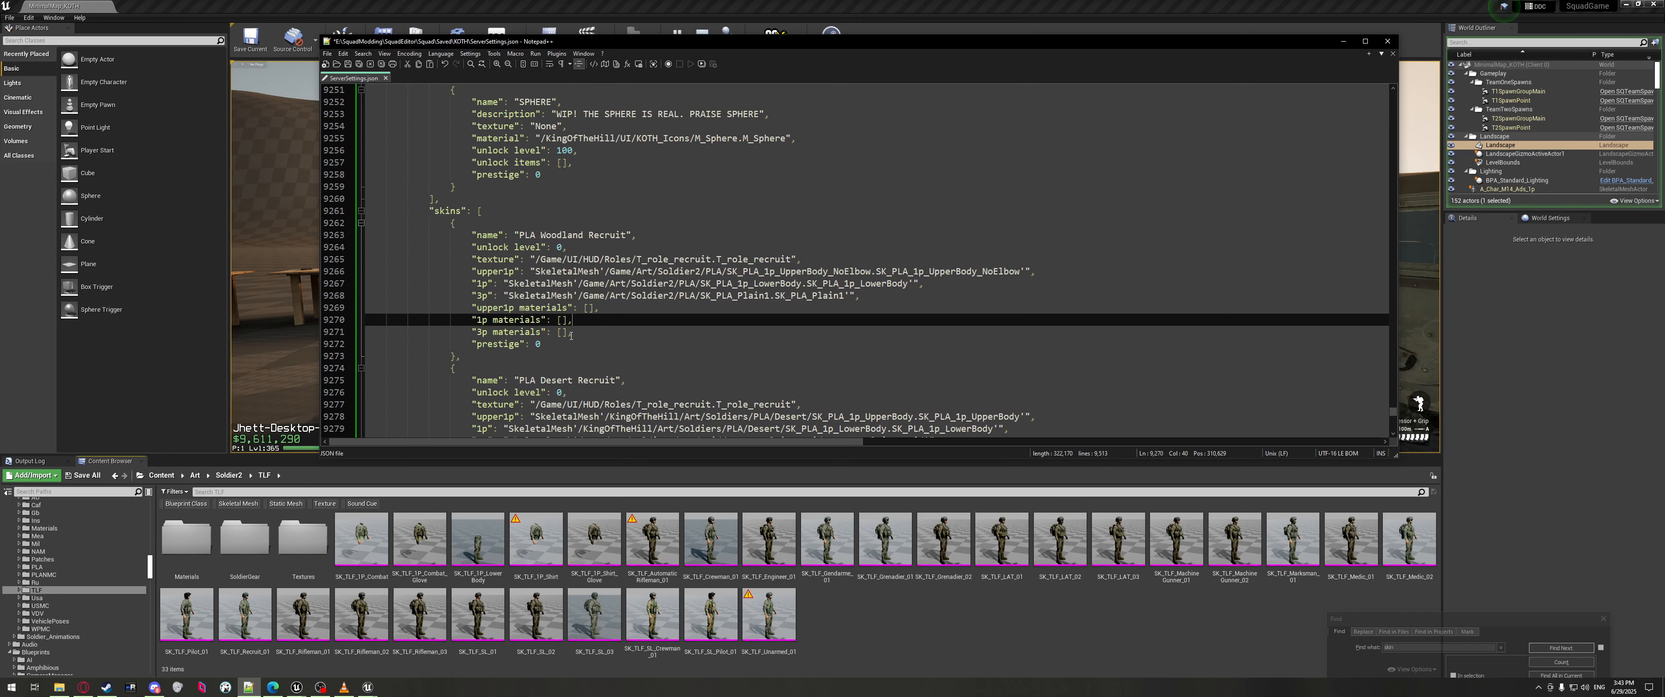
left_click(587, 308)
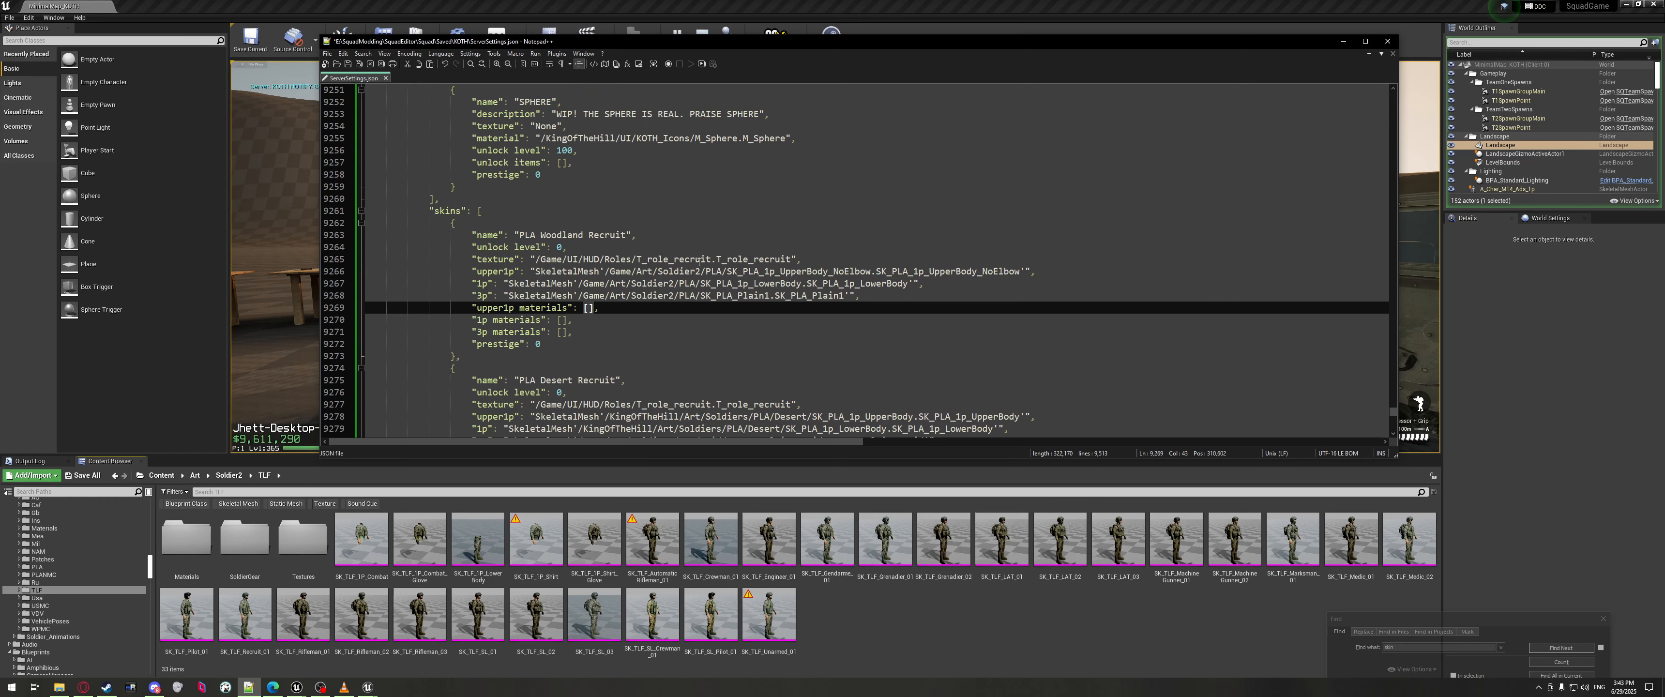
scroll(471, 275, "down", 2)
left_click_drag(602, 235, 348, 235)
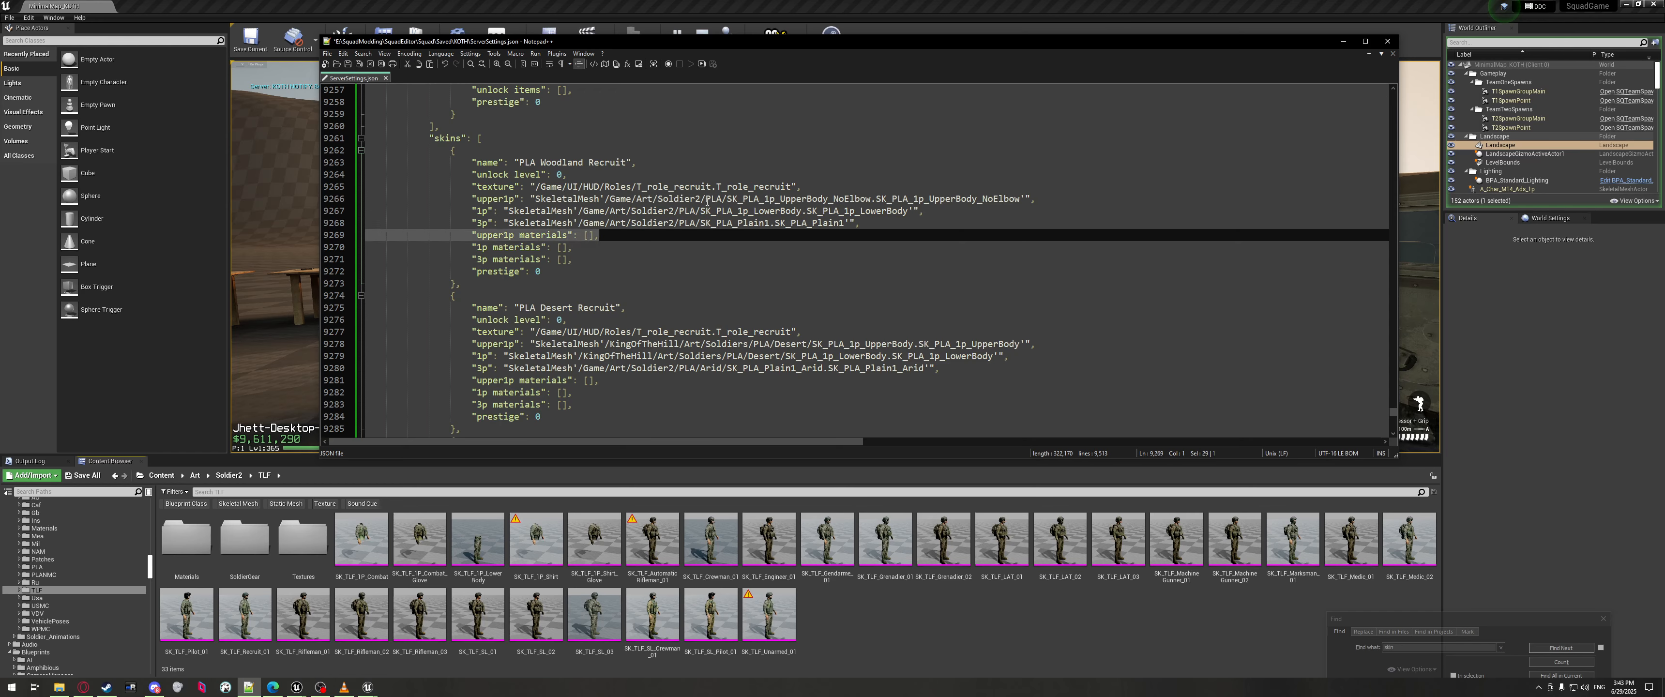
key("End")
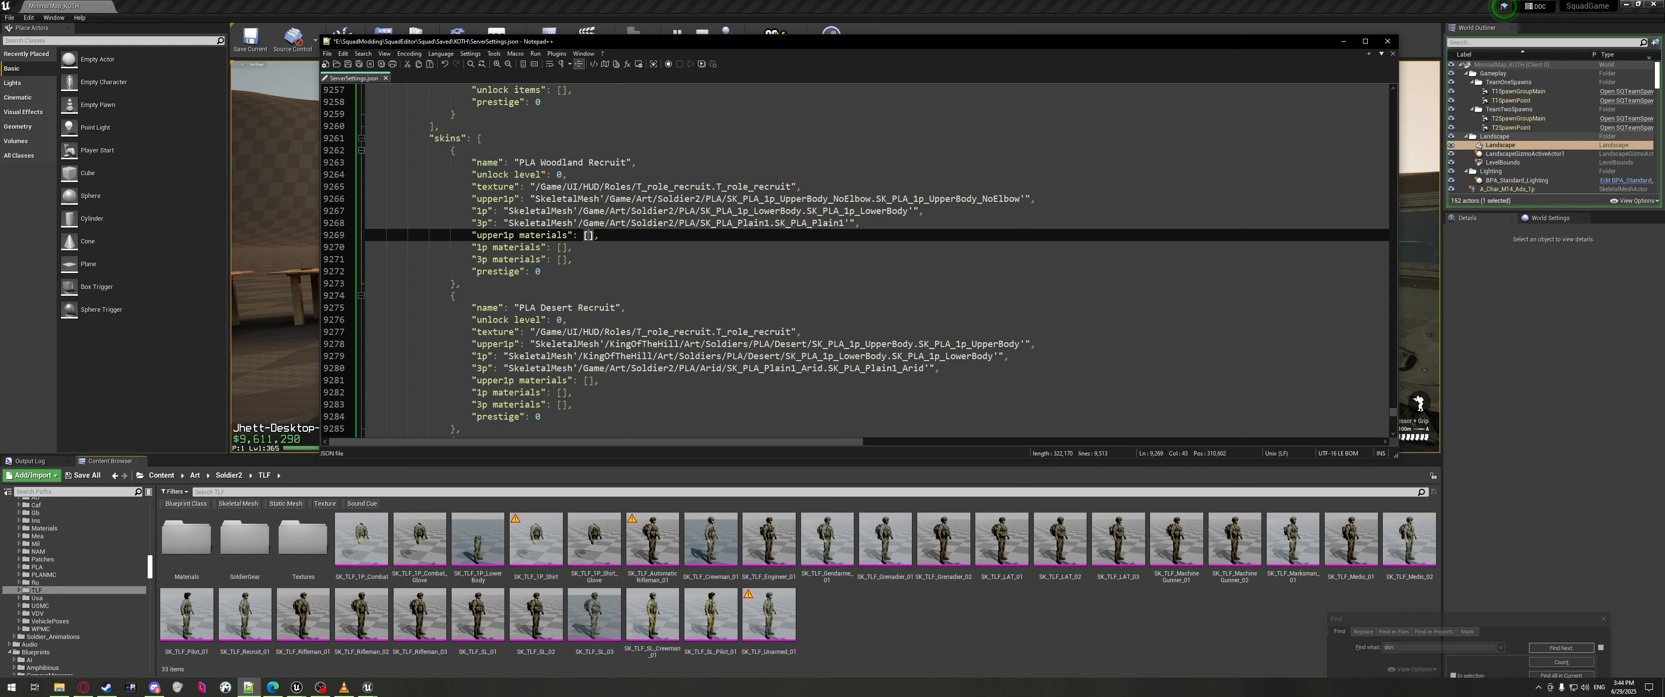
left_click(896, 373)
scroll(722, 334, "down", 5)
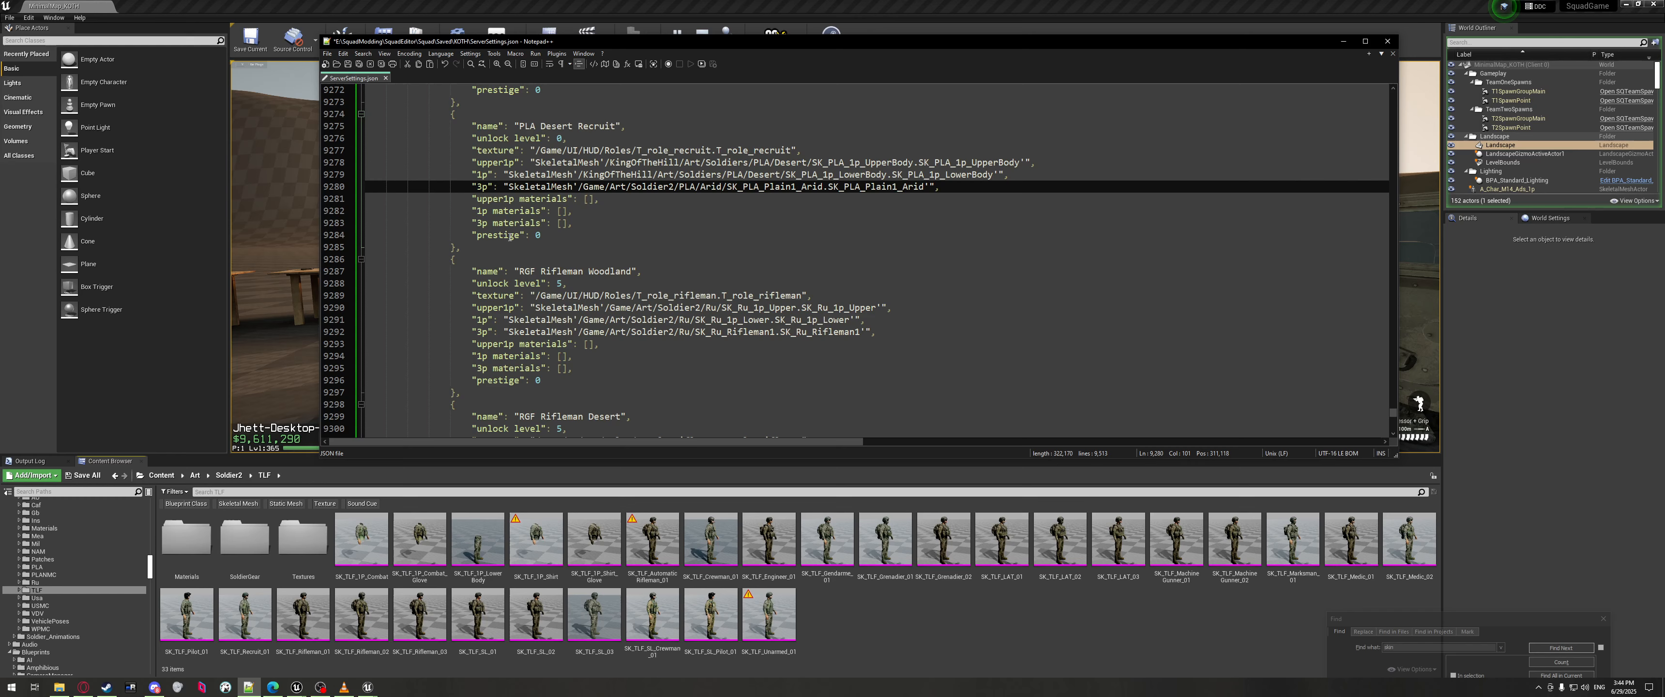
left_click(477, 246)
scroll(477, 248, "up", 3)
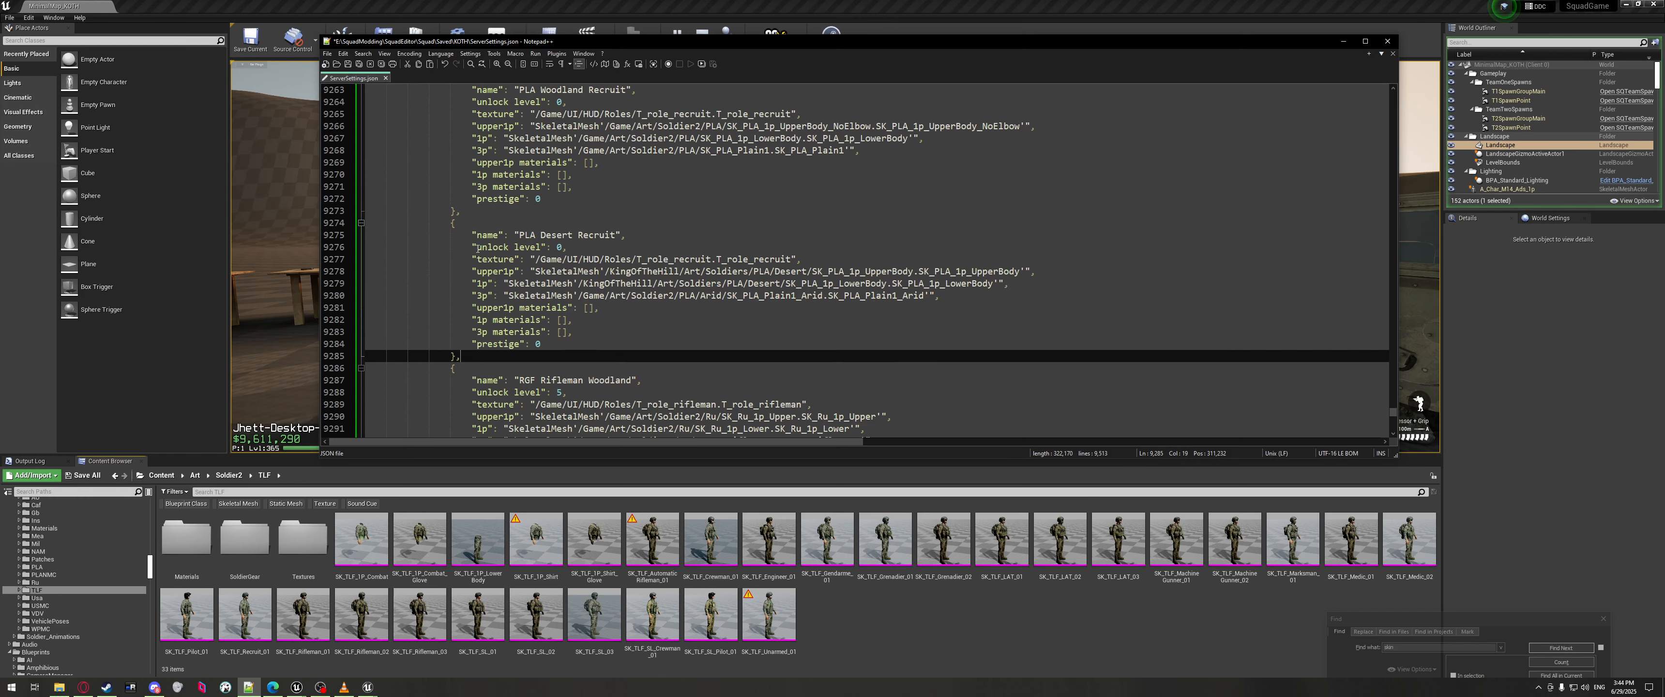
left_click(464, 216)
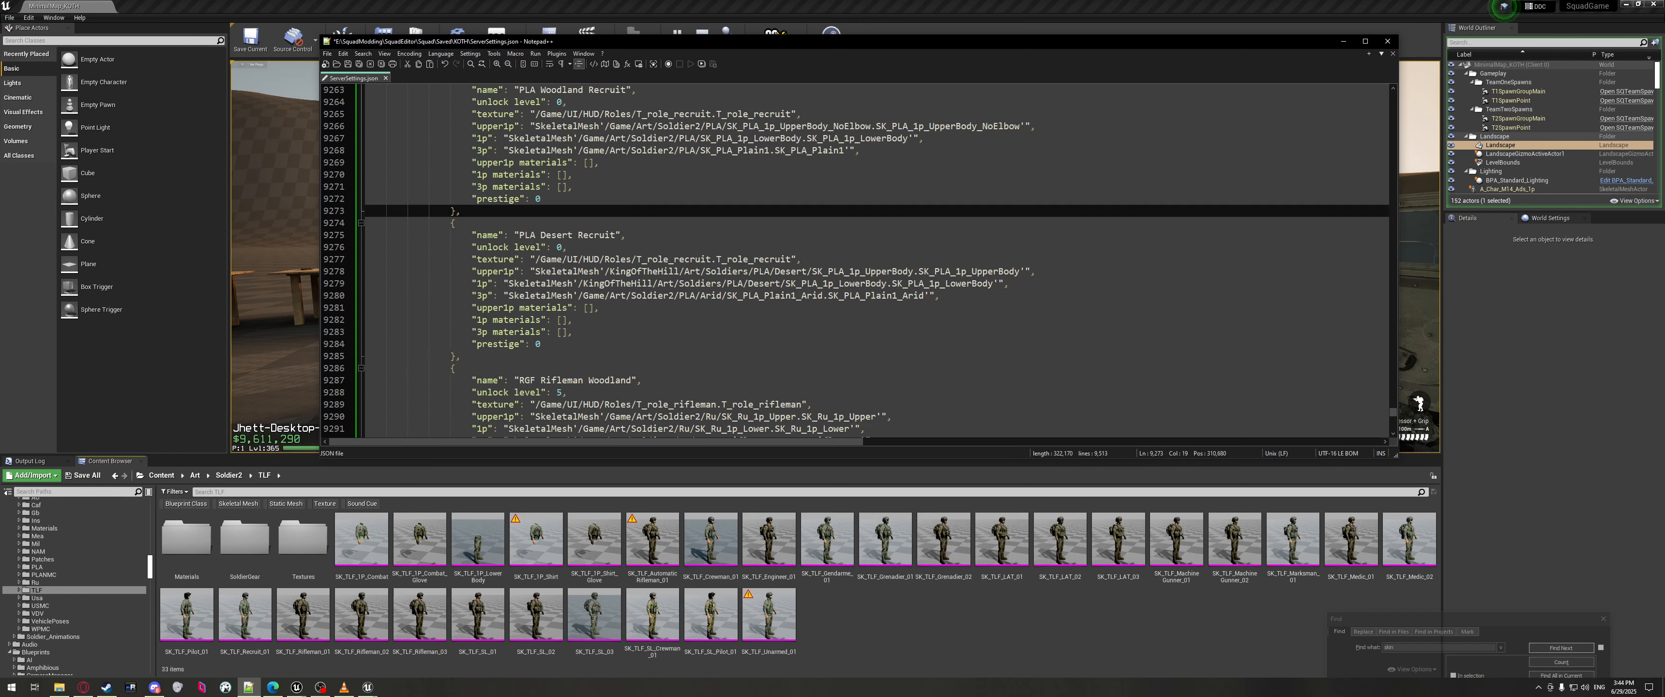